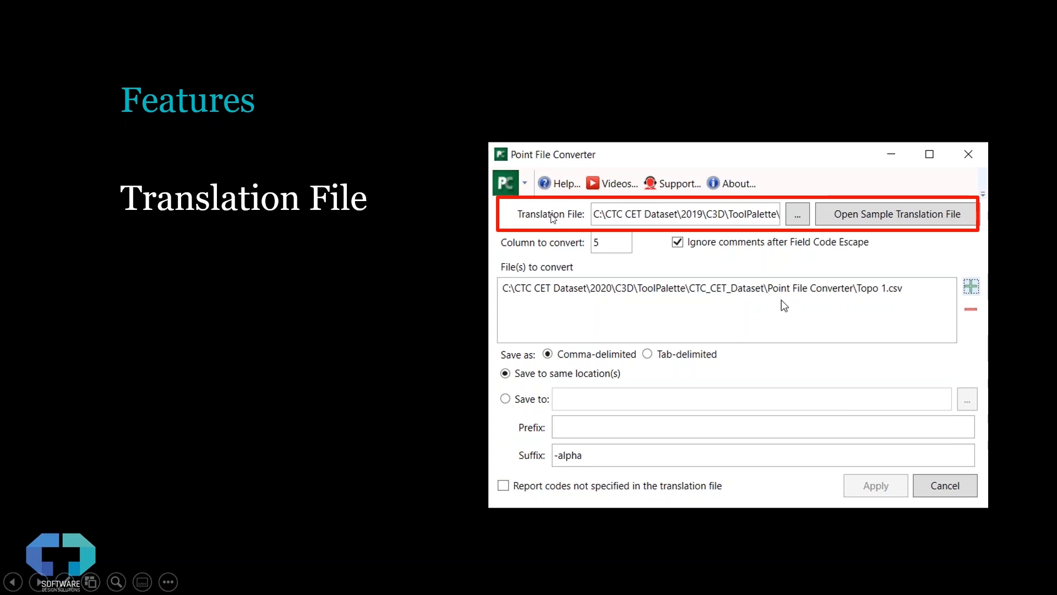
left_click(772, 213)
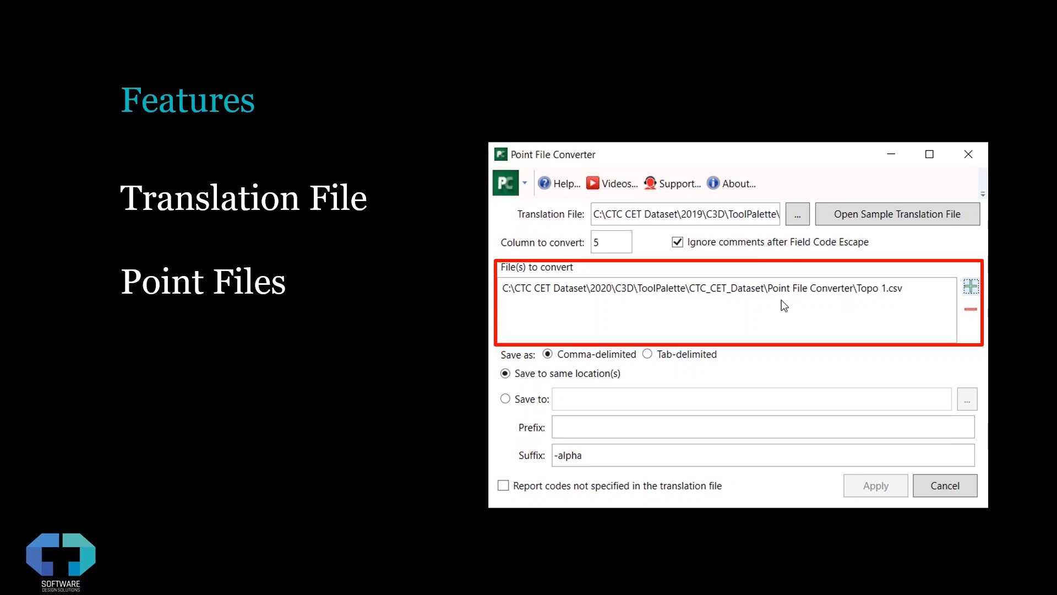
key("Right")
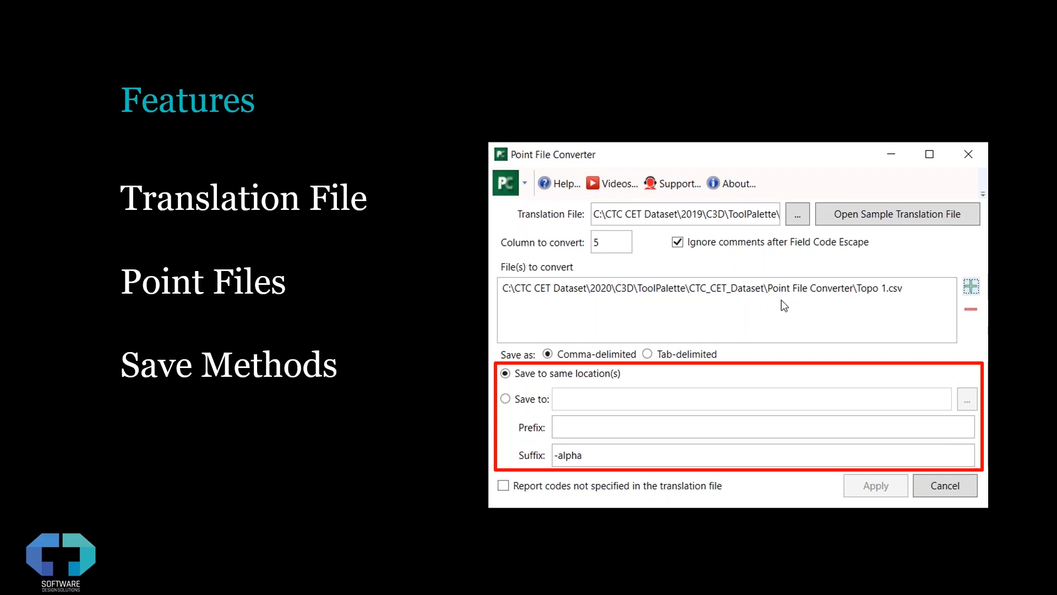
key("Right")
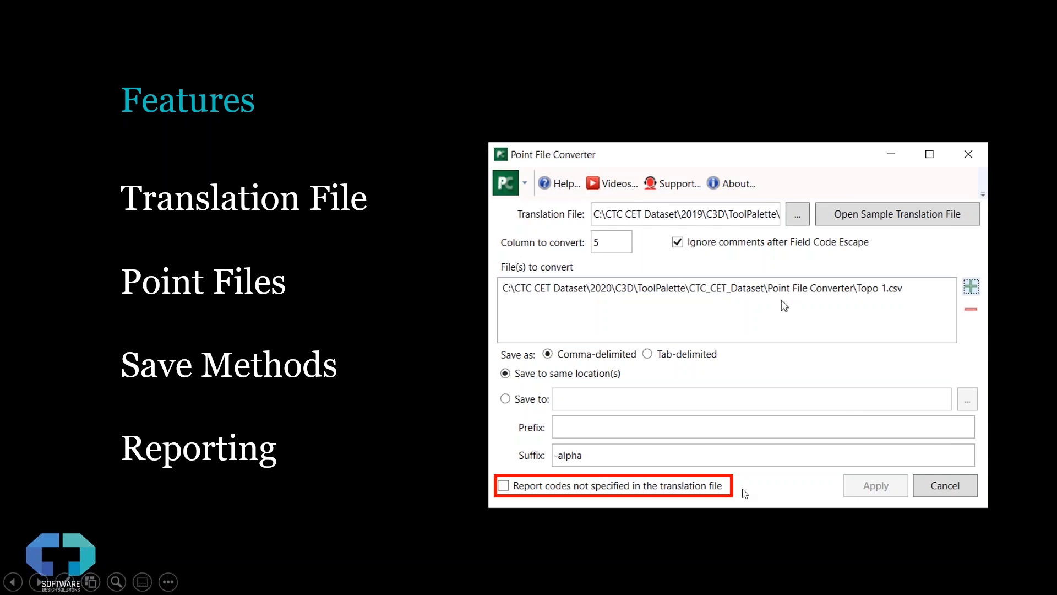
key("Right")
key("Right")
key("Left")
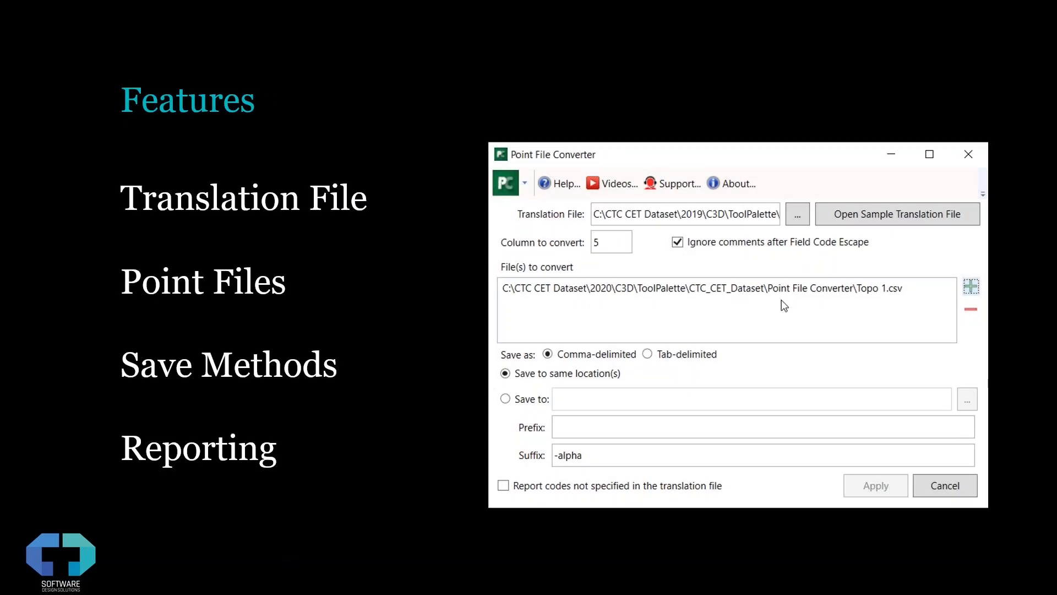
Step: Switch from the slide show to Civil 3D to view the CIM Project Suite tools, and show the desktop
key("alt+Tab")
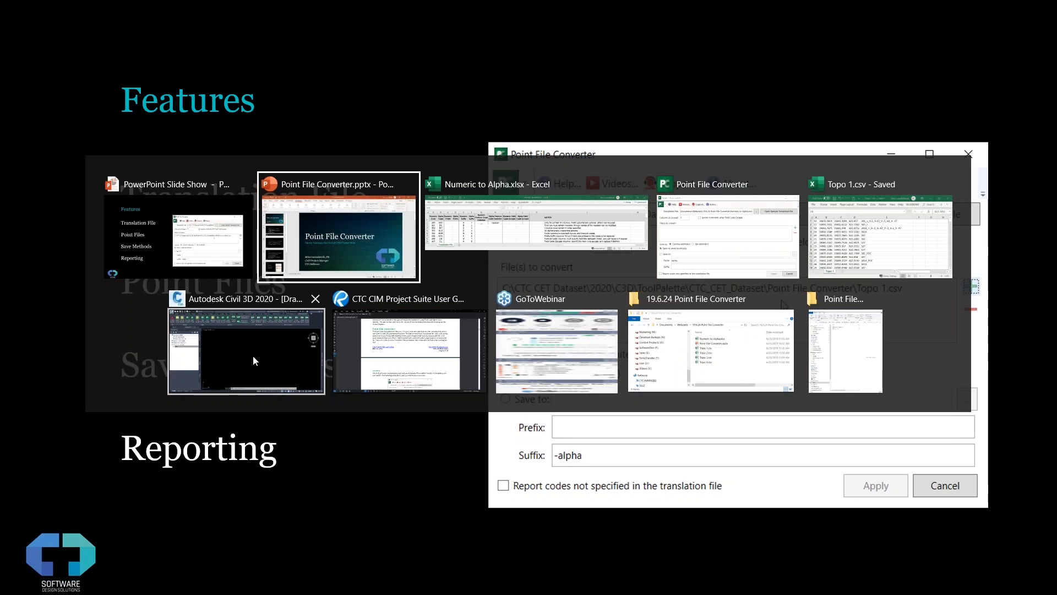
left_click(245, 342)
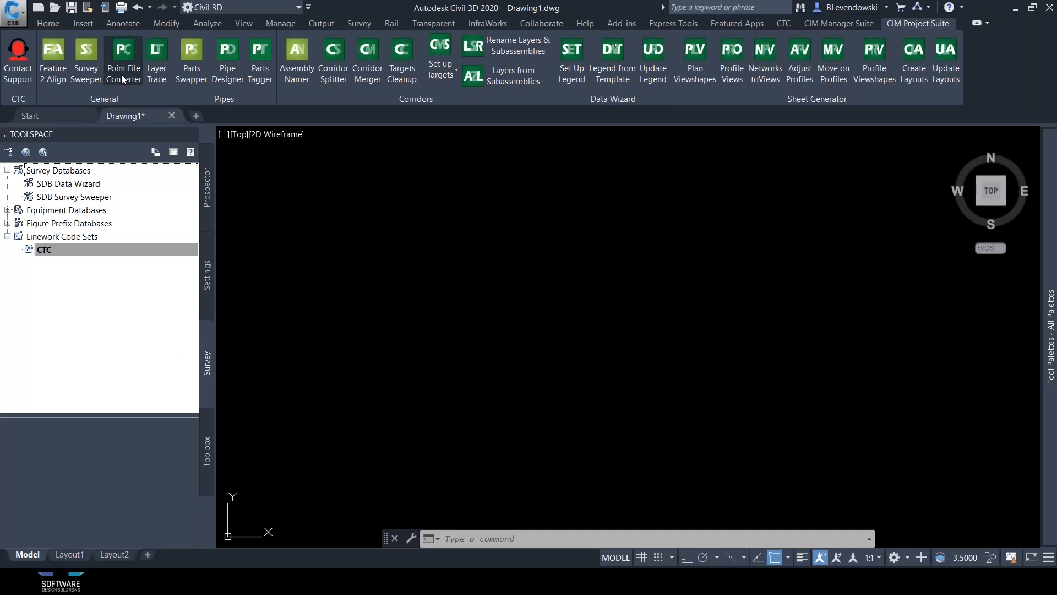
mouse_move(1004, 589)
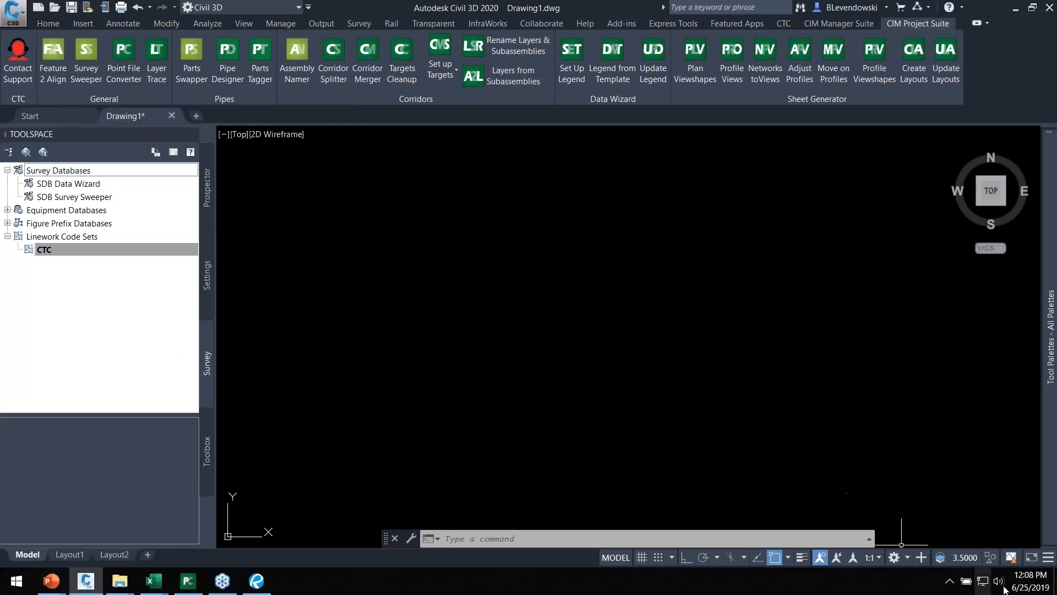
left_click(1055, 586)
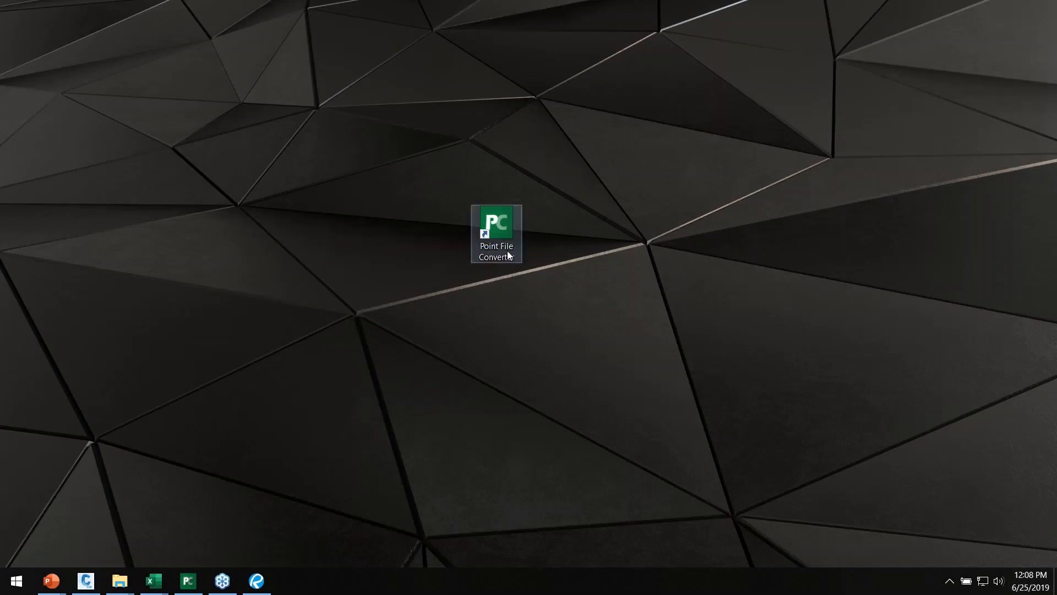
Step: Launch Point File Converter from its desktop shortcut, place its window in the upper-left corner of the screen and end the slide show
left_click_drag(507, 250, 460, 267)
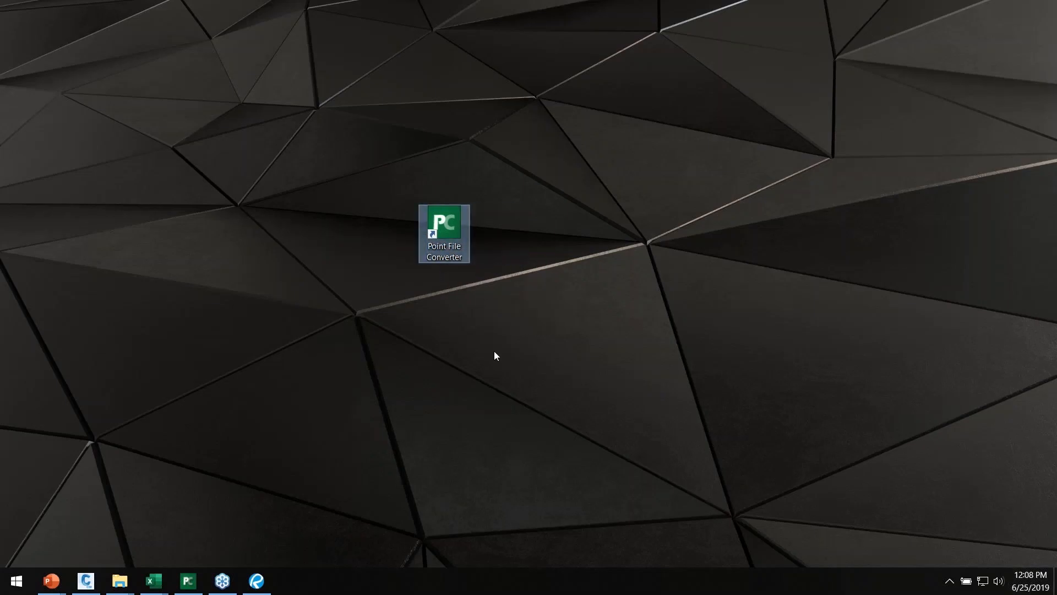
double_click(444, 223)
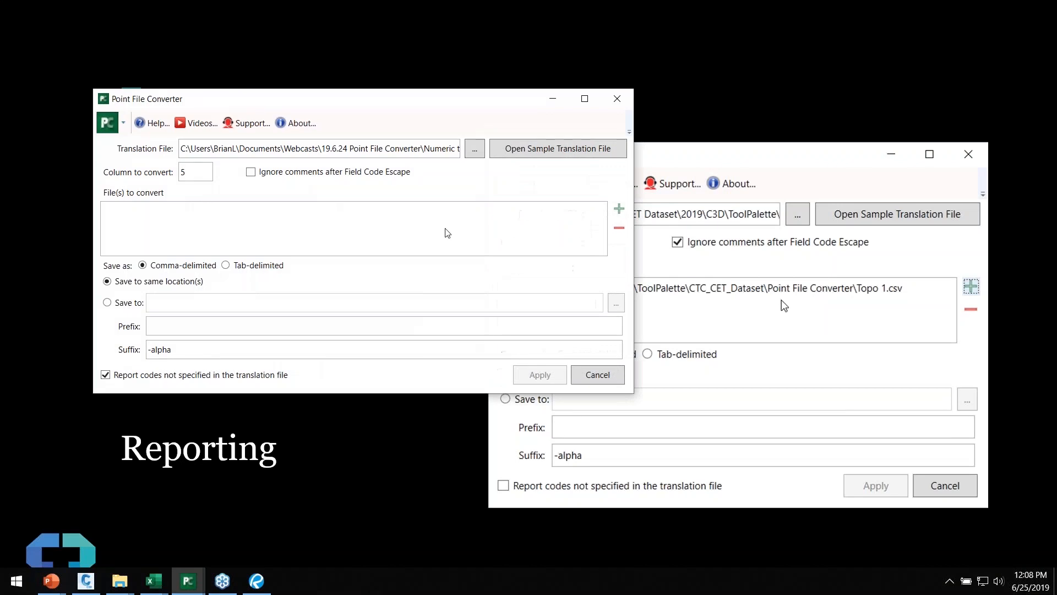
left_click_drag(424, 108, 312, 21)
left_click(700, 83)
key("Escape")
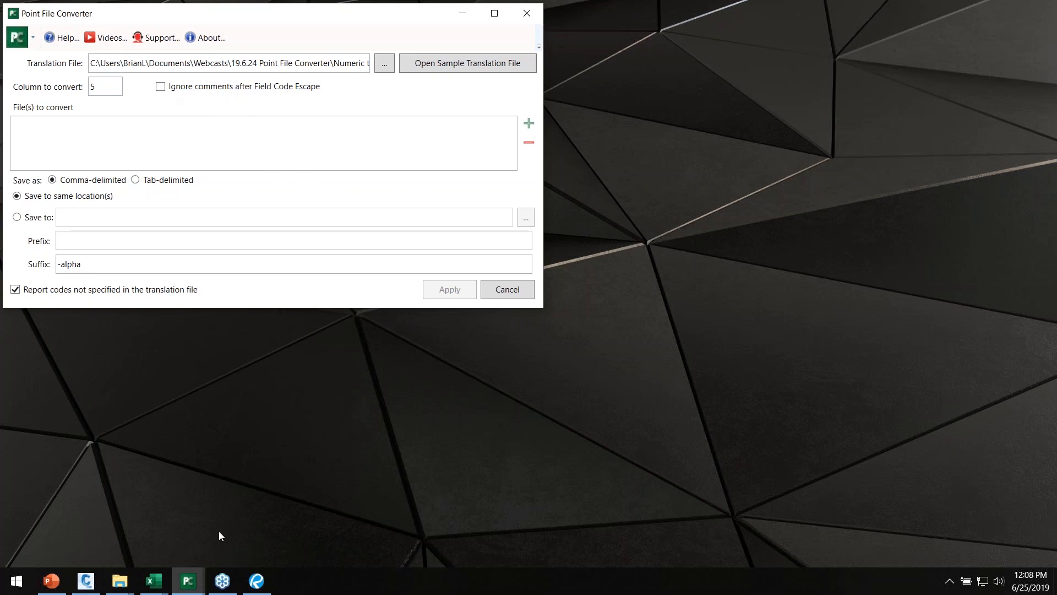
Step: Bring up the Topo 1.csv workbook and tile the Point File Converter folder window beneath it in the lower-right quarter of the screen
left_click(154, 581)
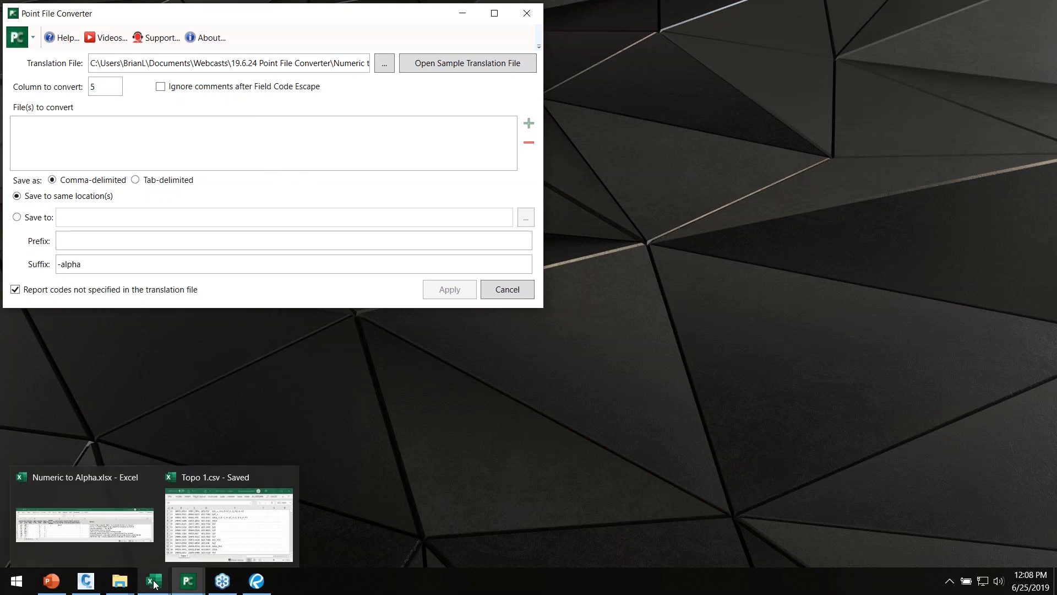
left_click(218, 531)
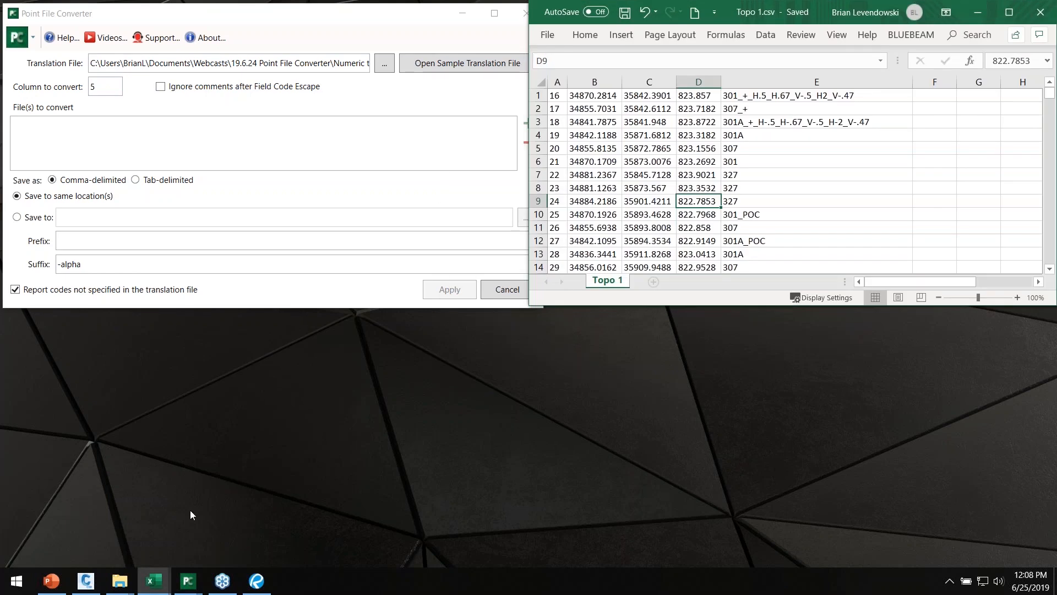
left_click(192, 522)
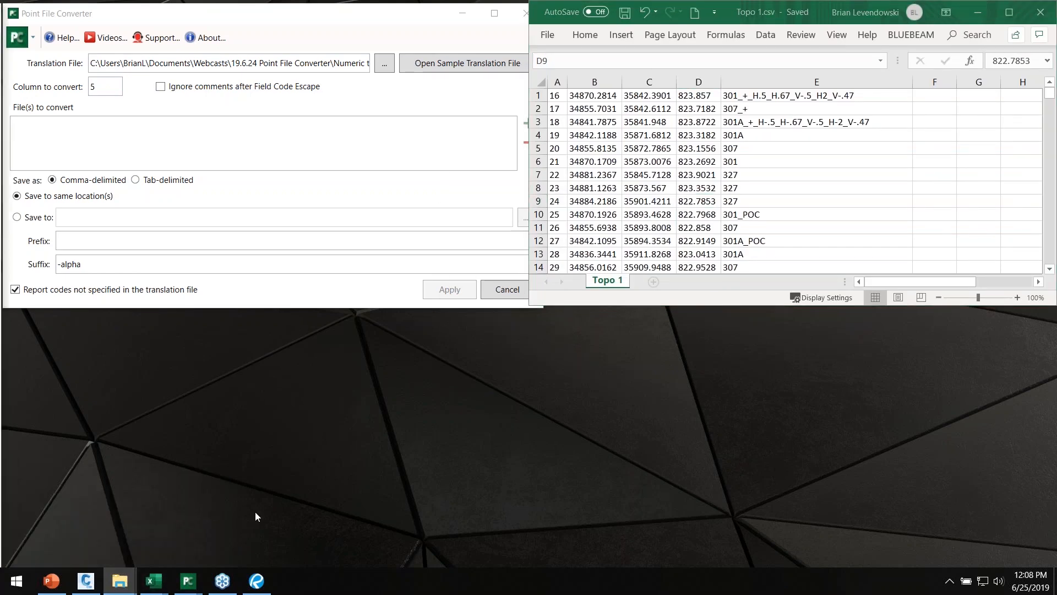
key("super+Right")
key("super+Right")
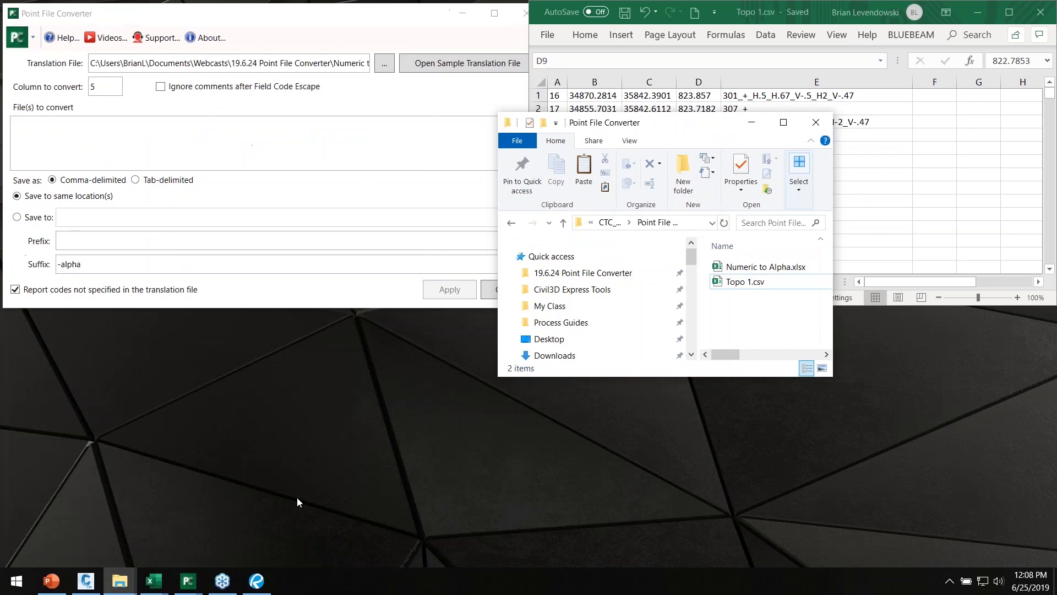
key("super+Down")
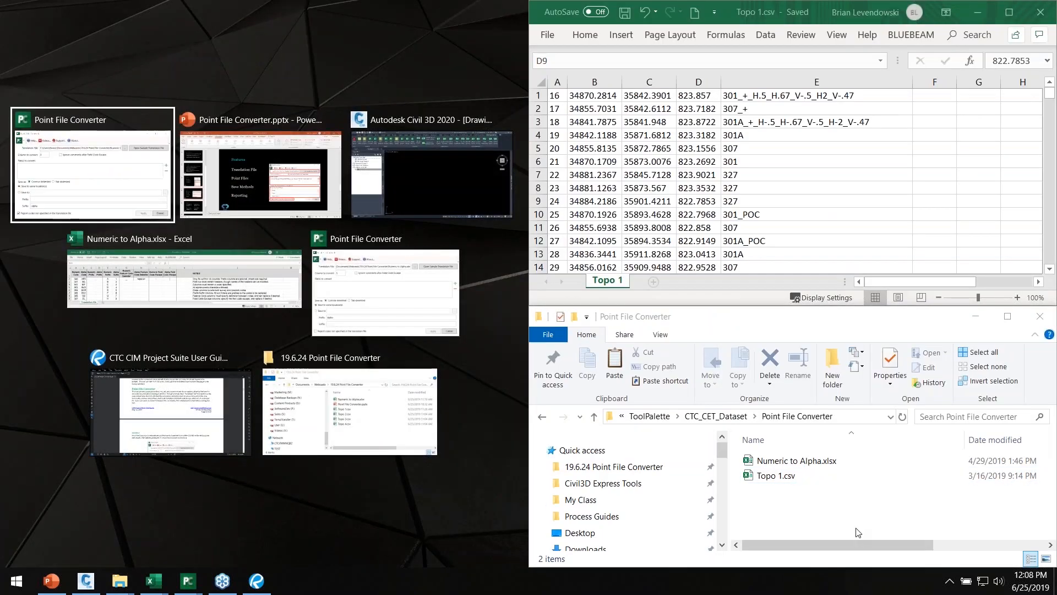
left_click(797, 516)
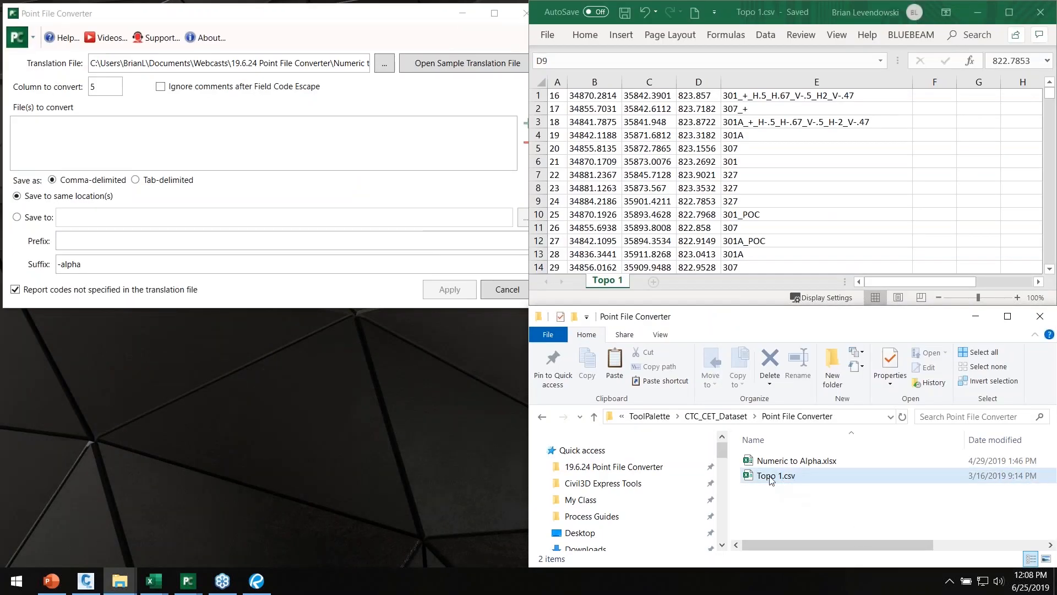
Step: Review the numeric field codes in column E of Topo 1.csv
left_click(695, 201)
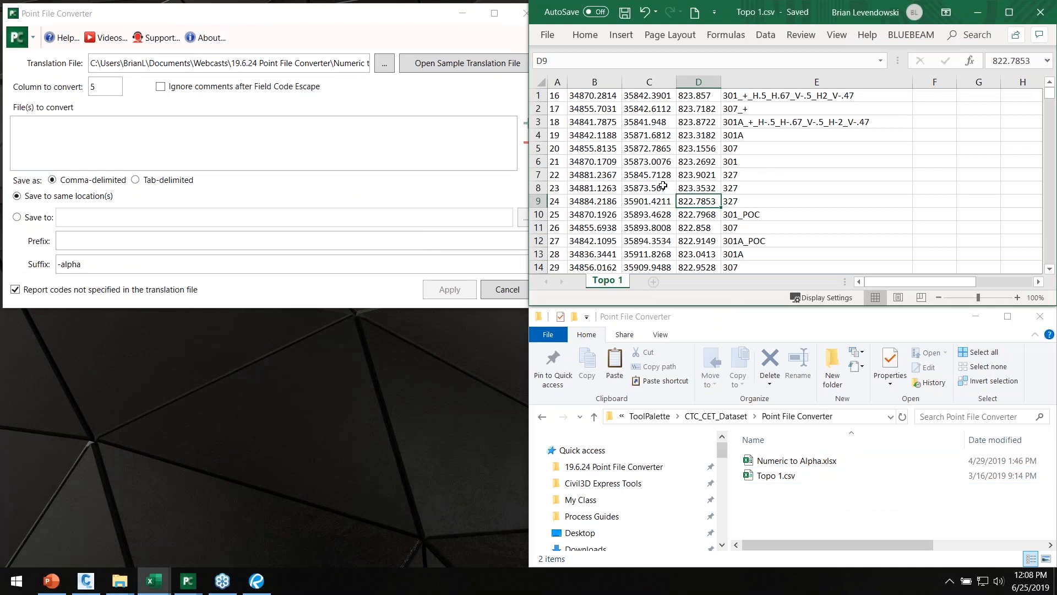
left_click(747, 97)
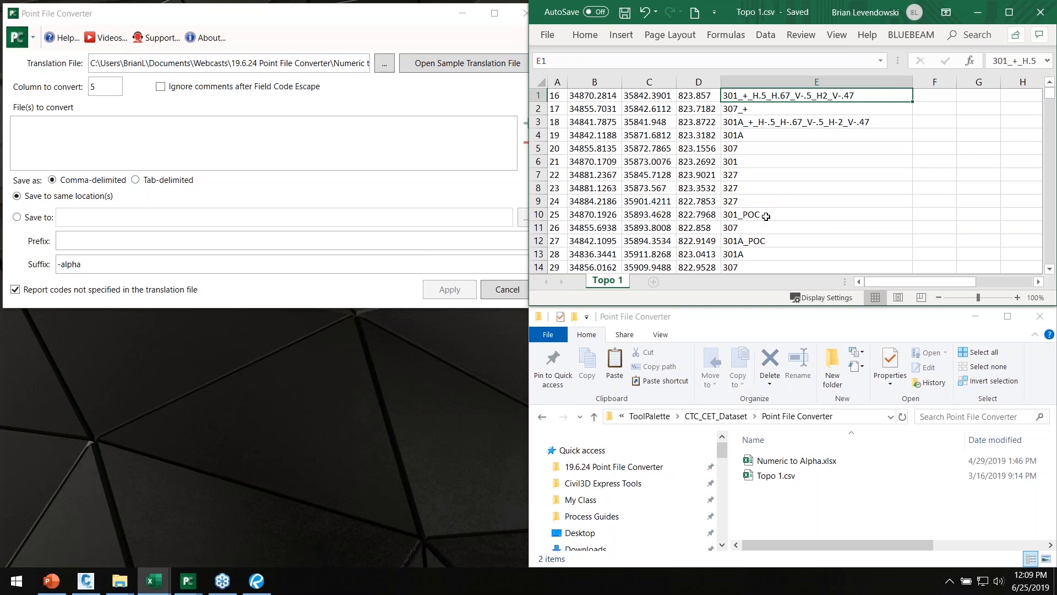
scroll(791, 214, "down", 5)
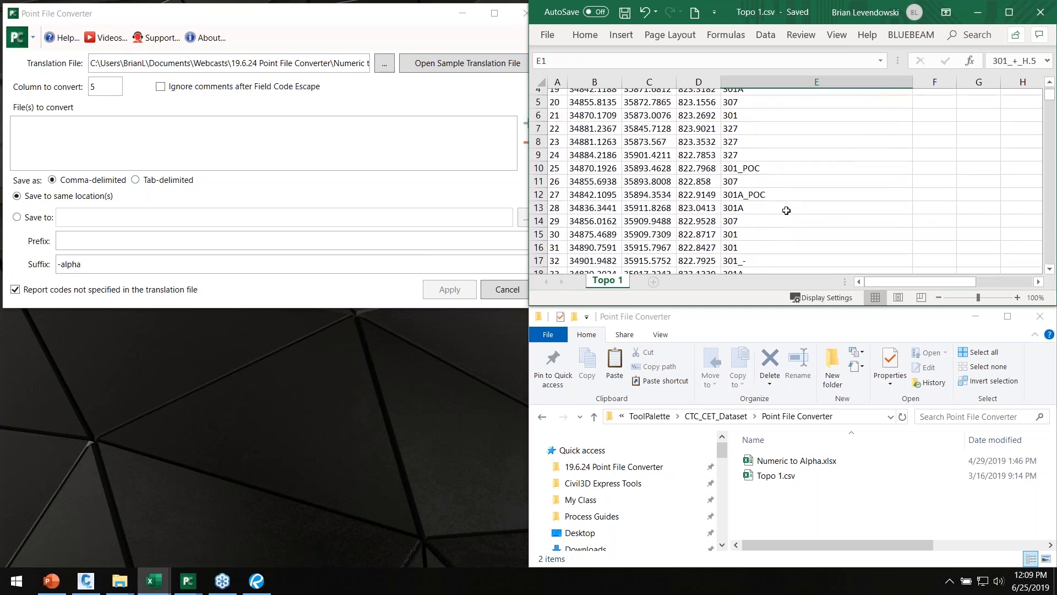
scroll(790, 220, "up", 5)
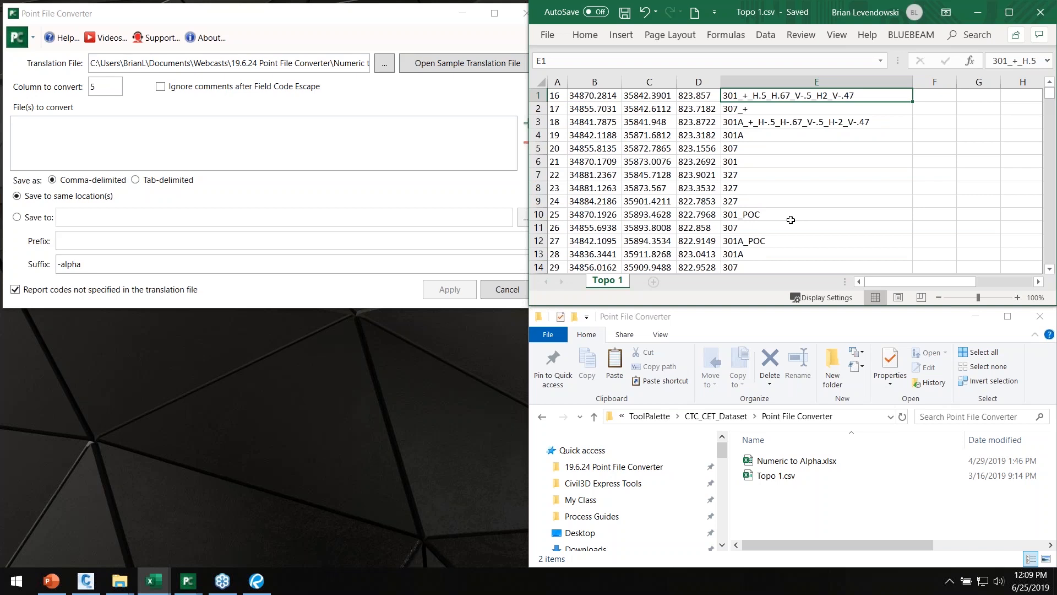
Step: Choose Numeric to Alpha.xlsx from the 19.6.24 Point File Converter folder as the converter's translation file
left_click(275, 136)
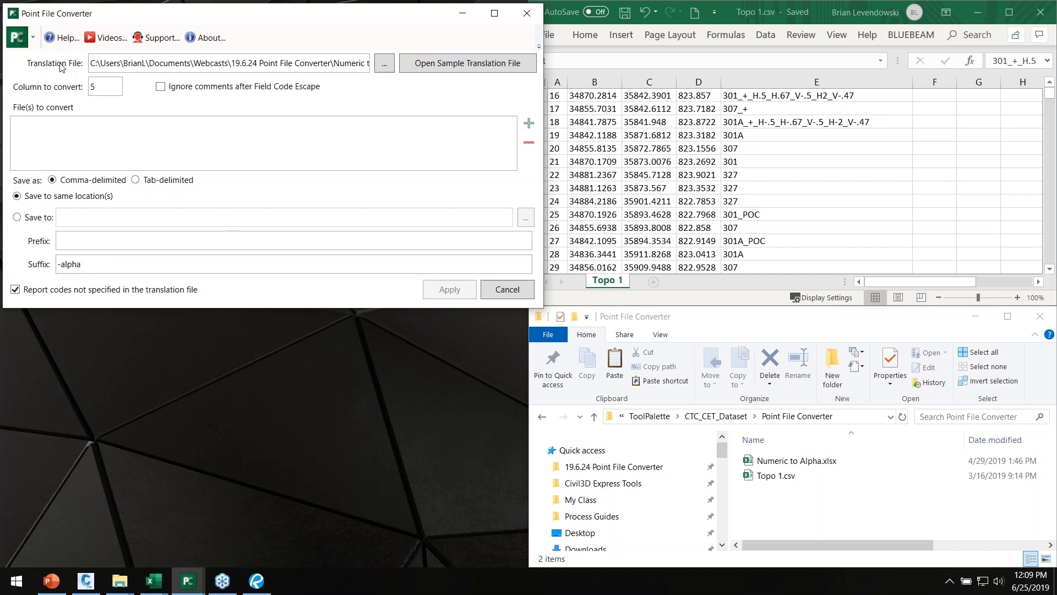
left_click(384, 64)
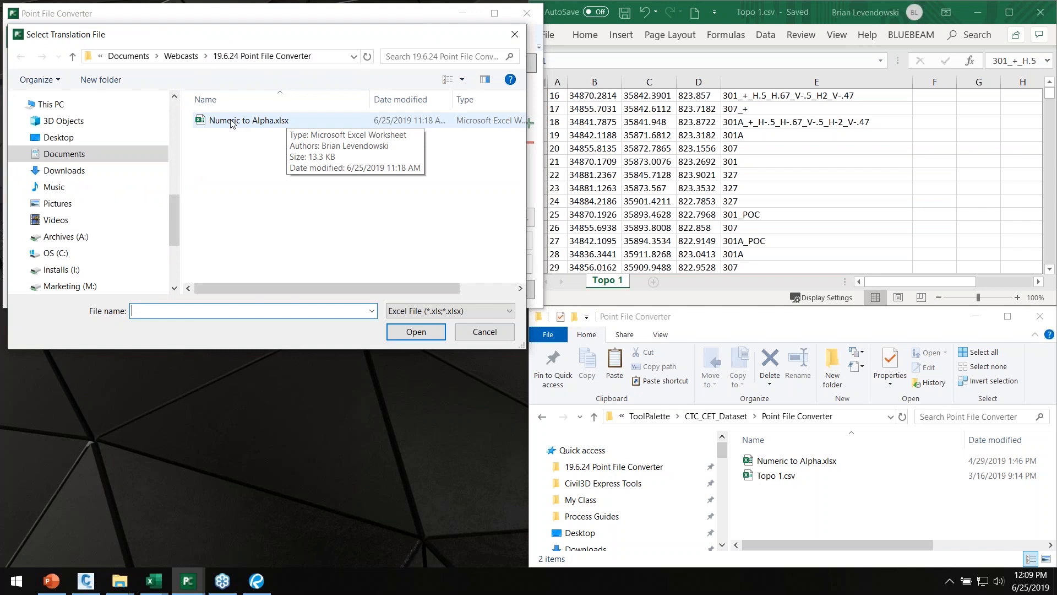
double_click(235, 121)
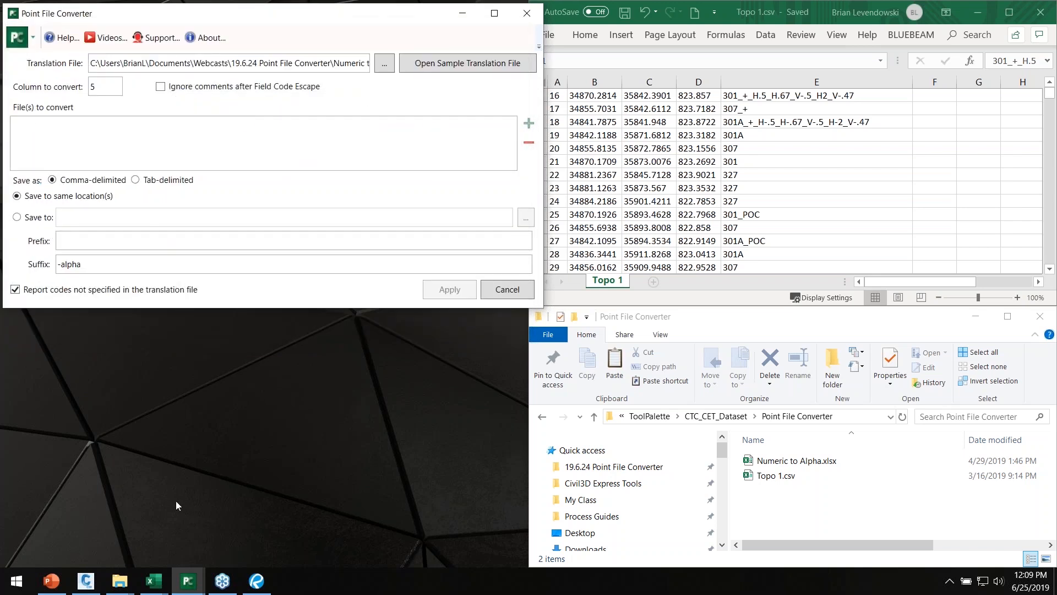
Step: Bring up the Numeric to Alpha.xlsx workbook and examine its code, suffix, delimiter and escape columns
mouse_move(153, 582)
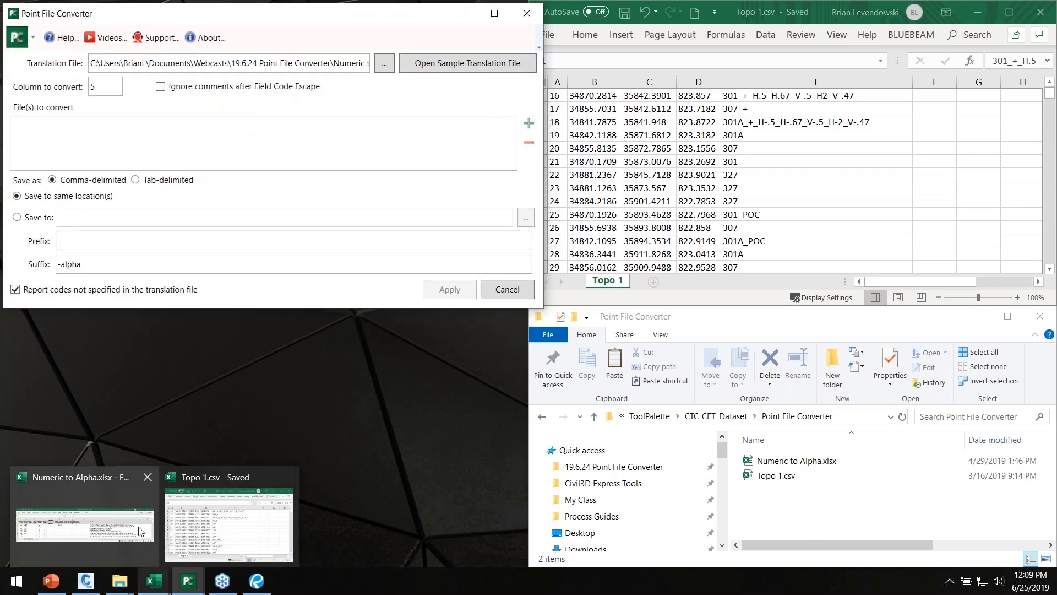
left_click(101, 529)
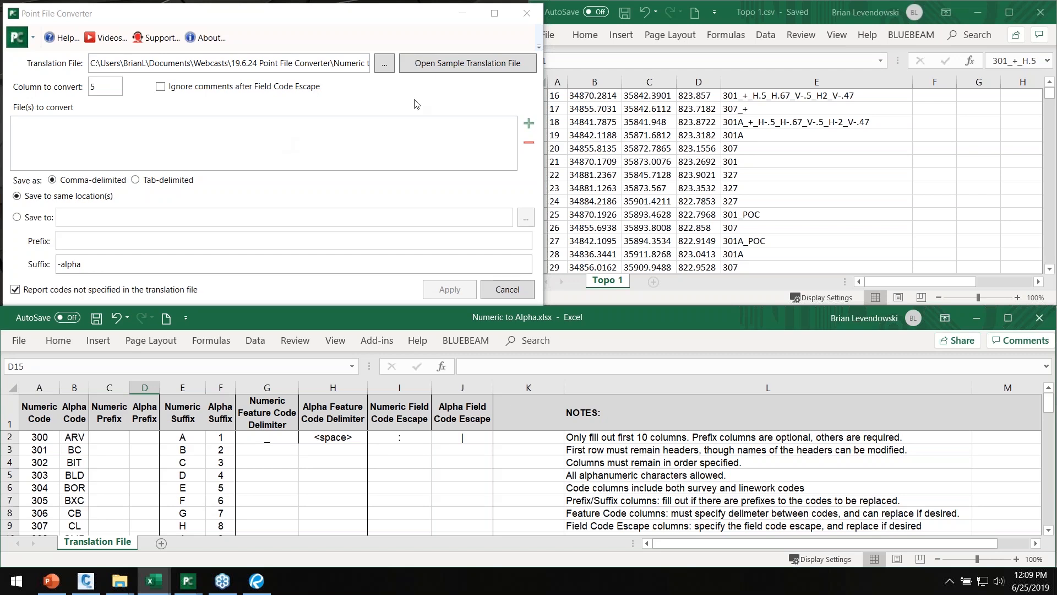
key("ctrl")
key("ctrl")
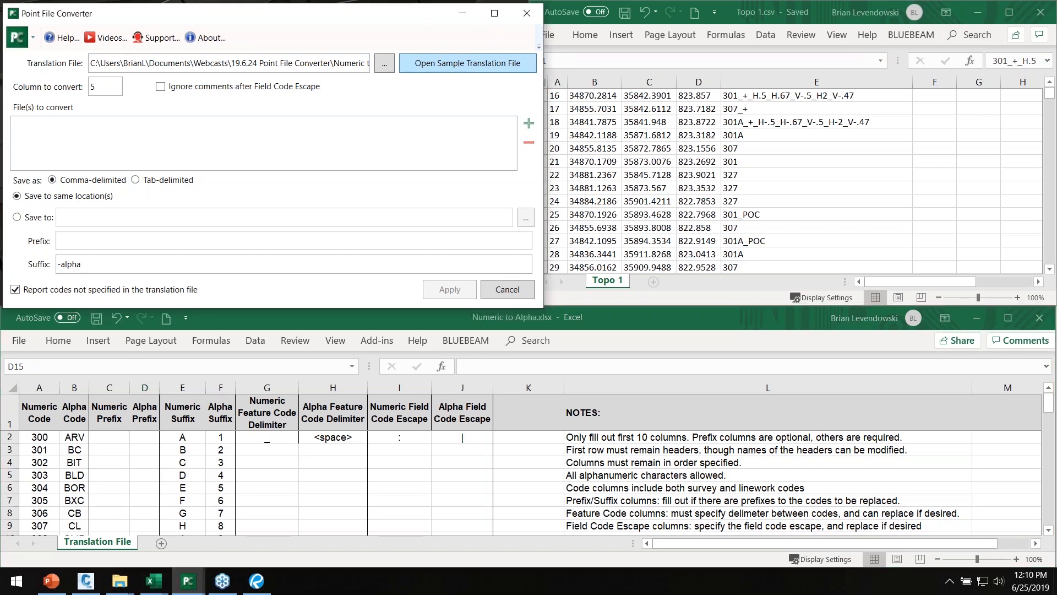
Step: Open the converter's sample translation file, maximize it to examine its columns, and close it
left_click(458, 77)
left_click_drag(0, 132, 693, 2)
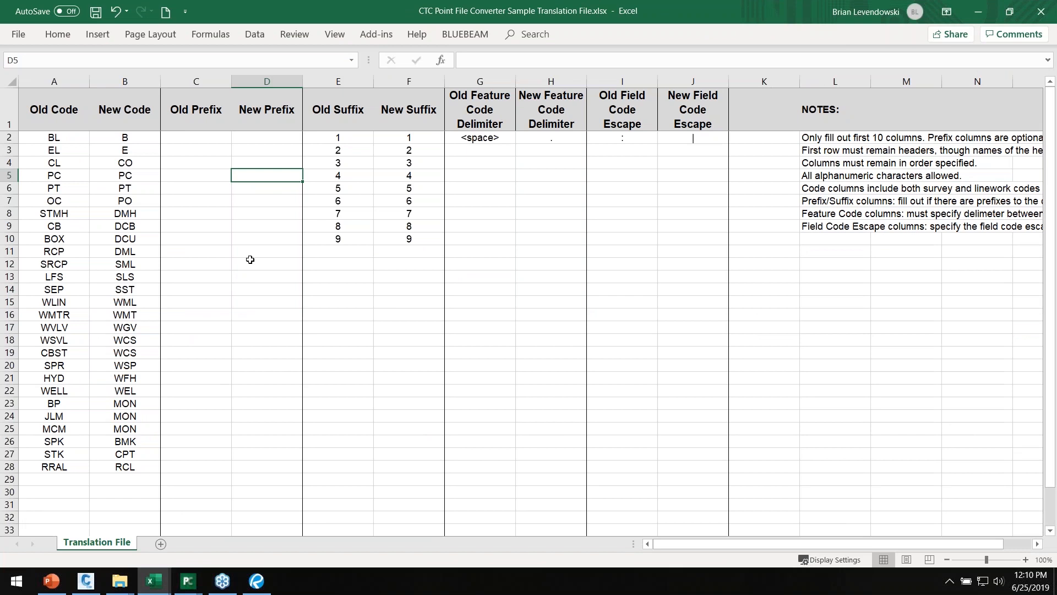
left_click(1040, 11)
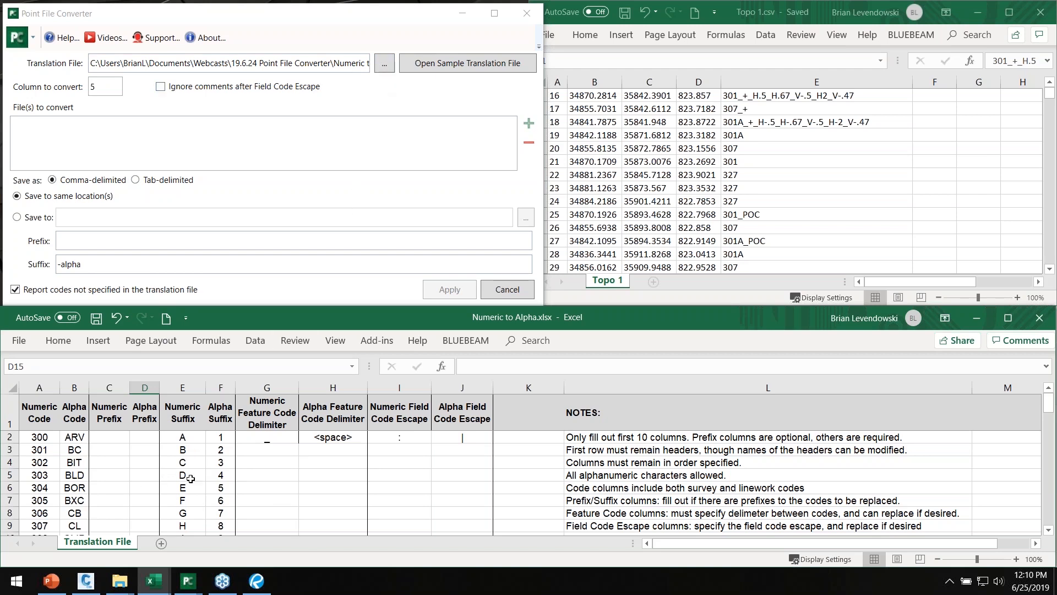
Step: Check the converter's column-to-convert setting against the field codes in cells E1 to E12 of Topo 1.csv
left_click(264, 135)
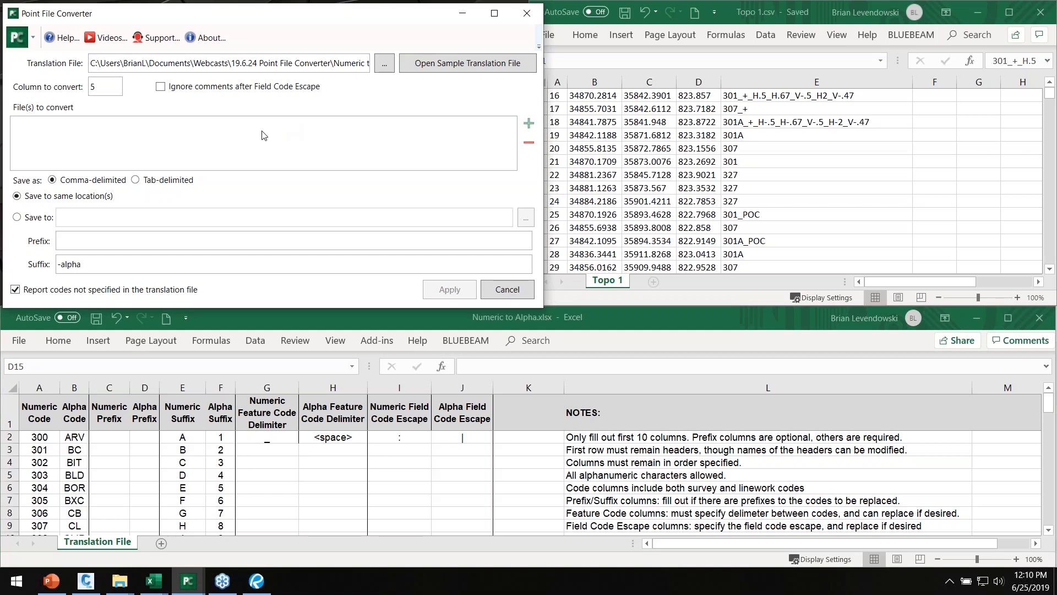
left_click(105, 86)
left_click(750, 98)
left_click_drag(756, 98, 753, 230)
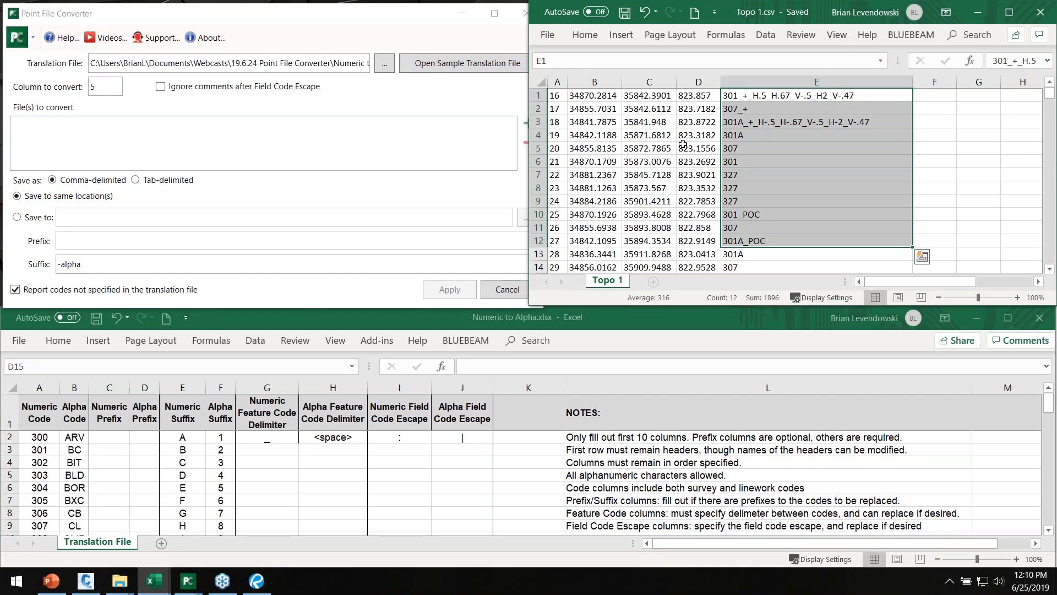
left_click(234, 139)
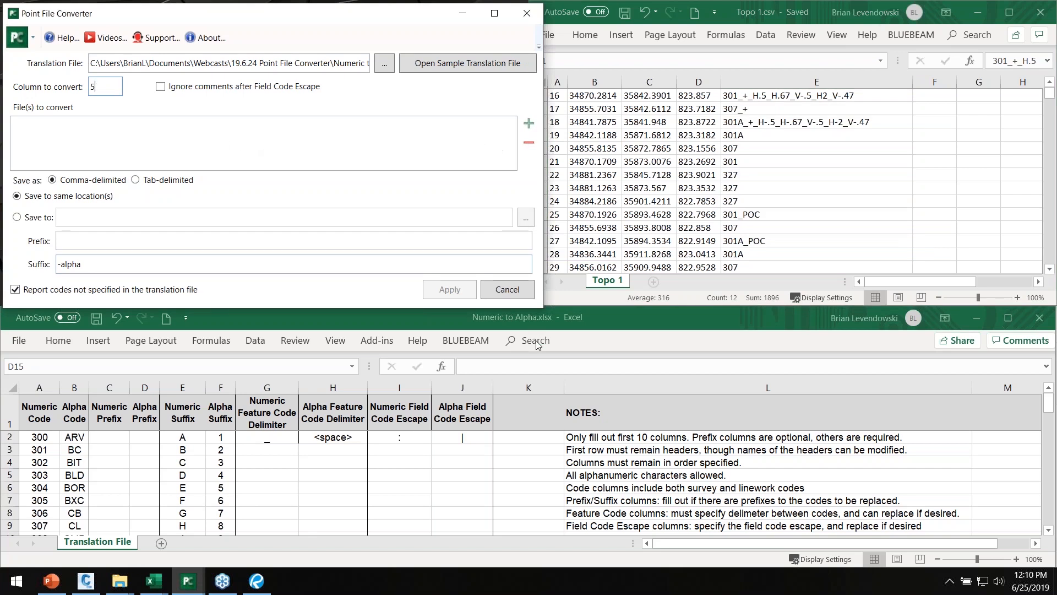
Step: Narrow the Numeric to Alpha.xlsx window to about half the screen width to uncover the folder window, and select Topo 1.csv there
left_click(547, 322)
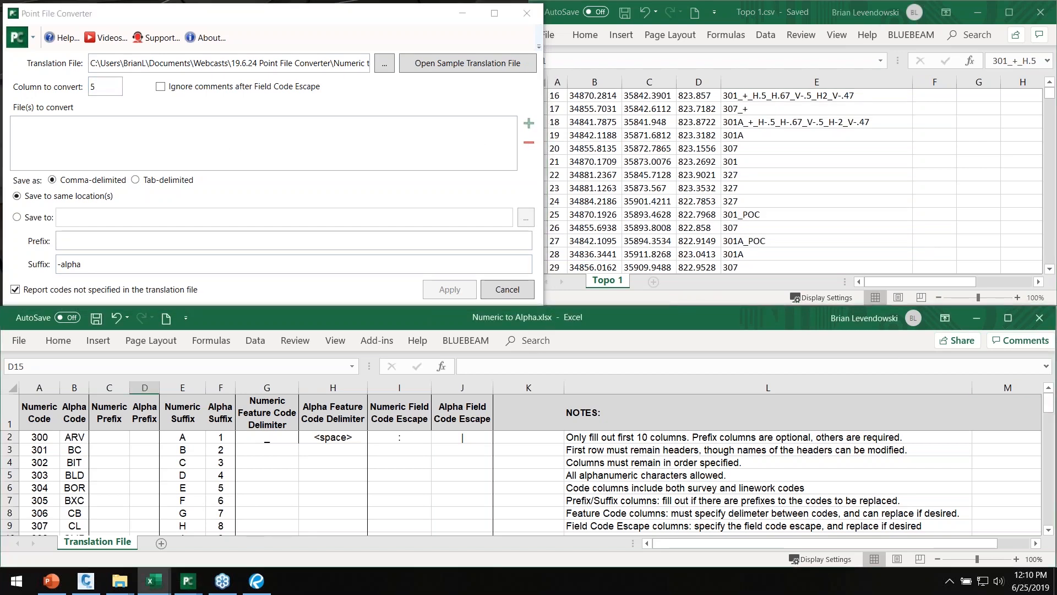
left_click_drag(1054, 407, 543, 397)
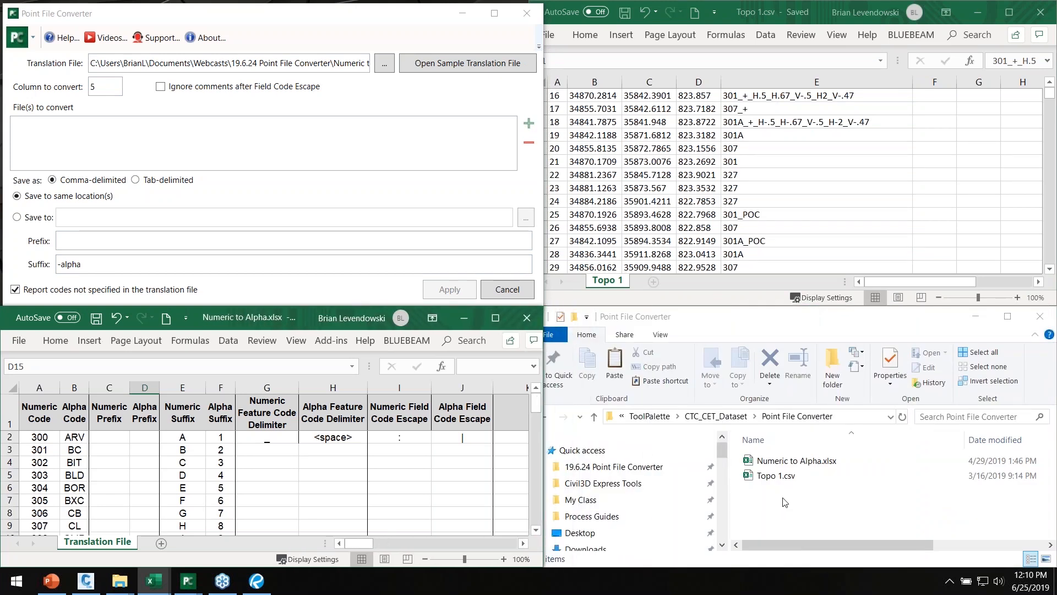
left_click(782, 477)
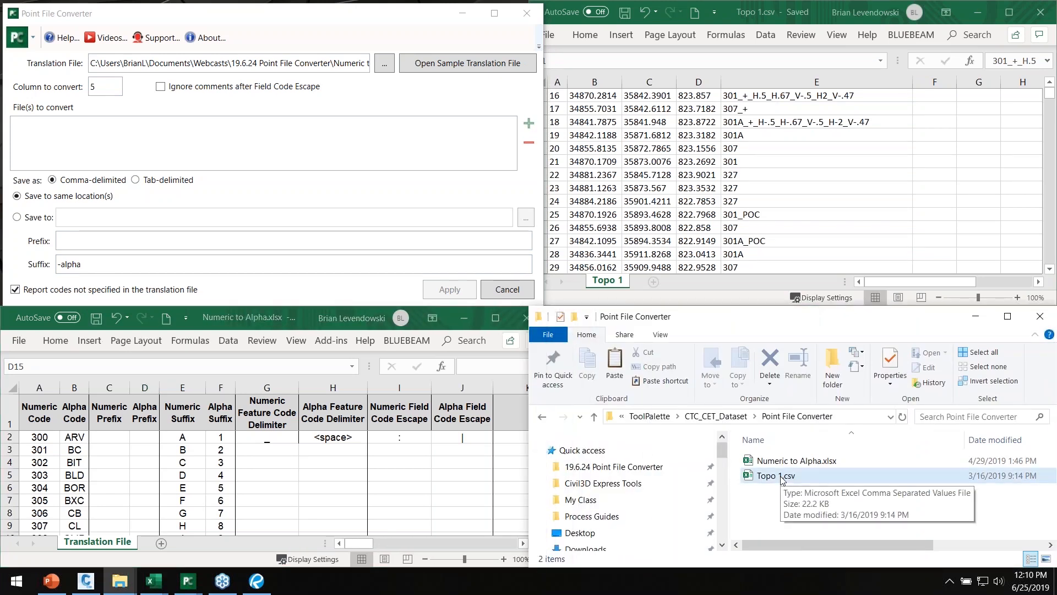
Step: Open the file picker for the files to convert and select Topo 1.csv through Topo 4.csv
left_click(802, 500)
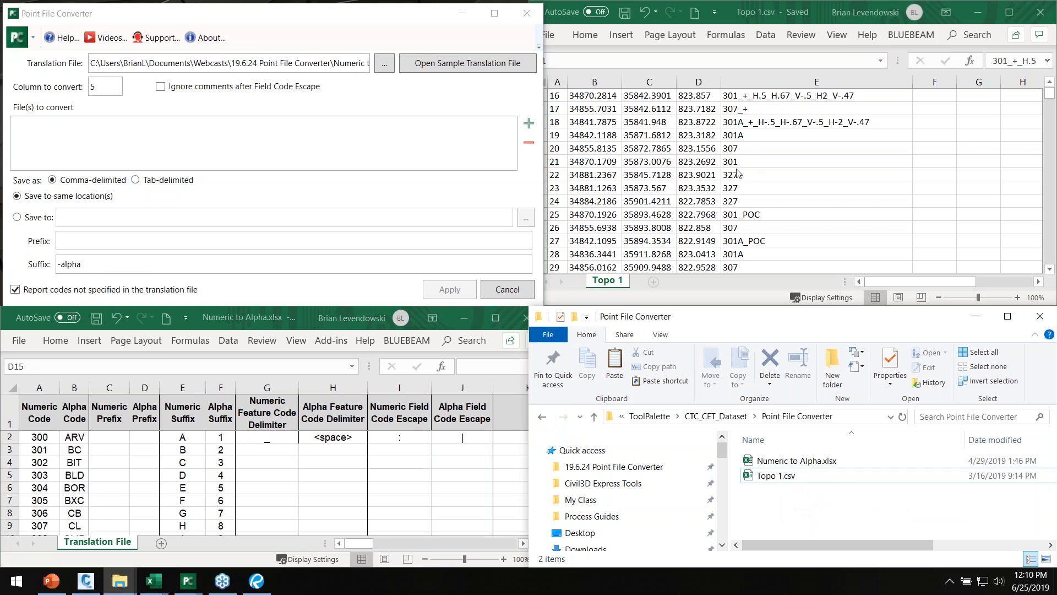
left_click(529, 123)
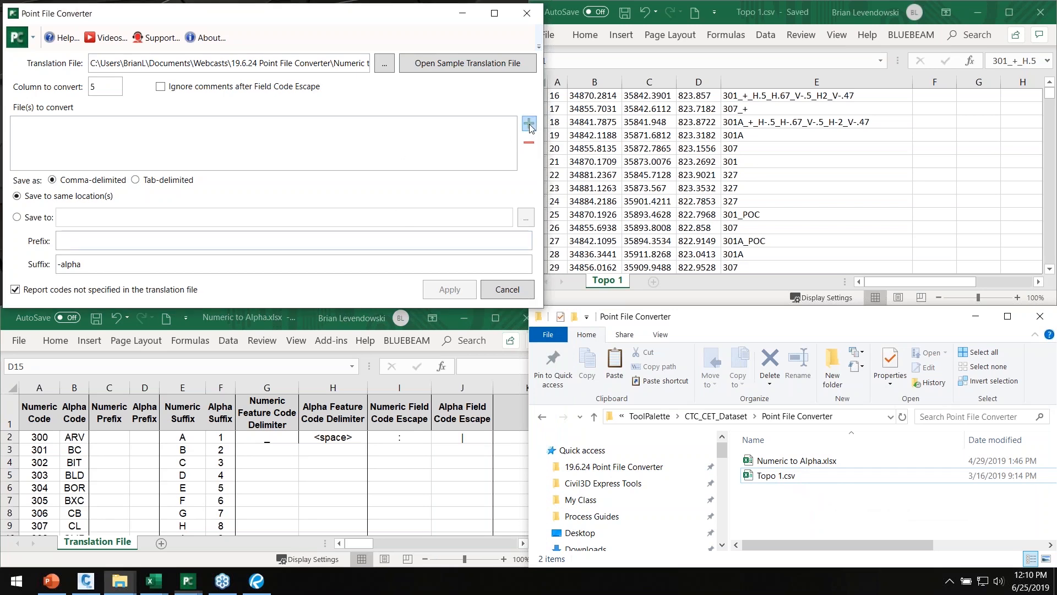
left_click(234, 125)
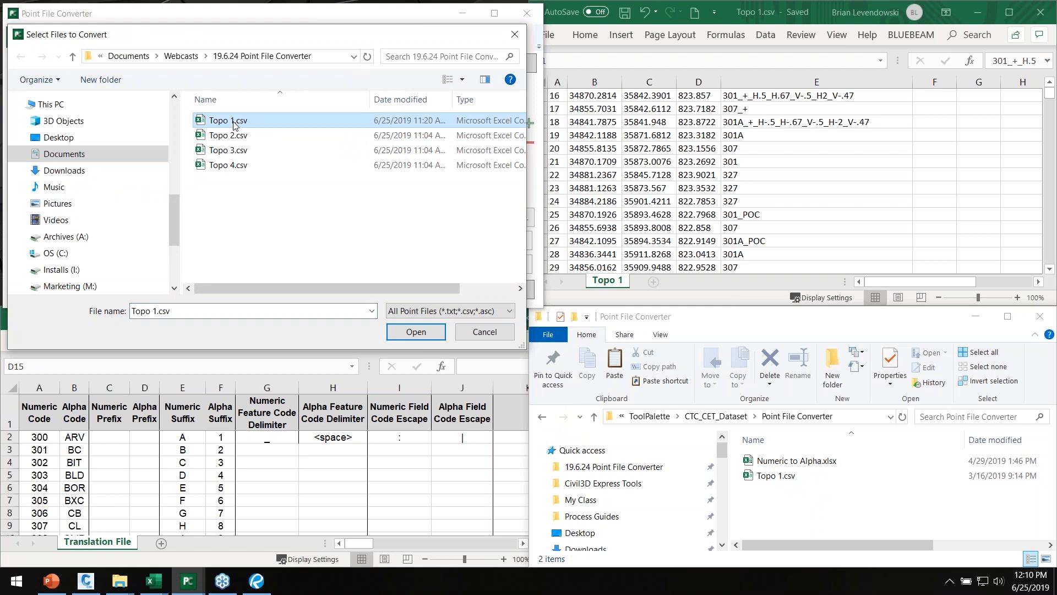
left_click(231, 167, "shift")
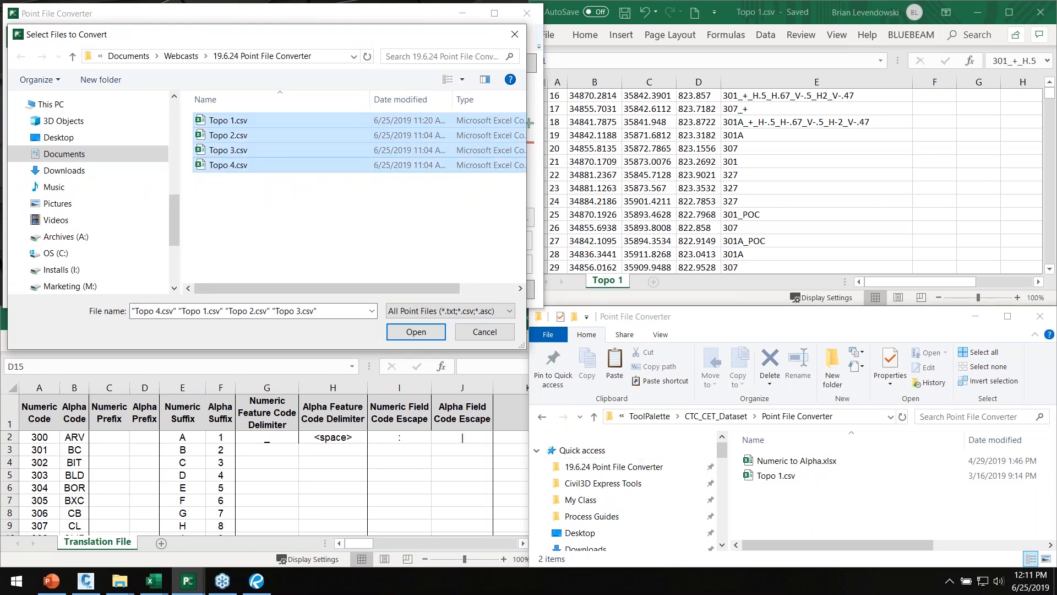
Step: Show the four Topo files in the 19.6.24 Point File Converter folder window, and add the same four files to the conversion list
left_click(773, 509)
left_click(621, 468)
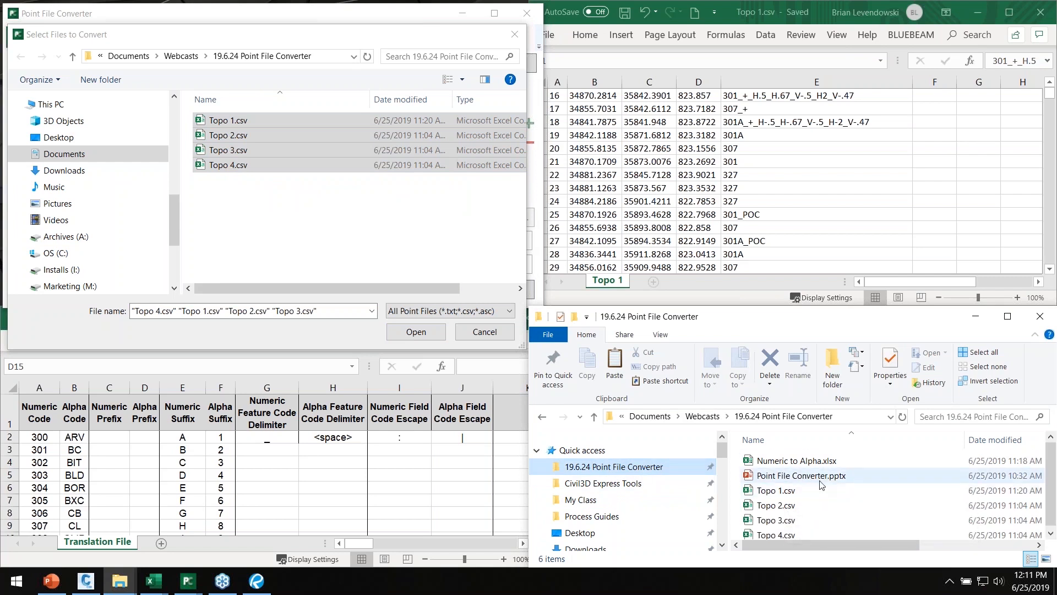
left_click(780, 488)
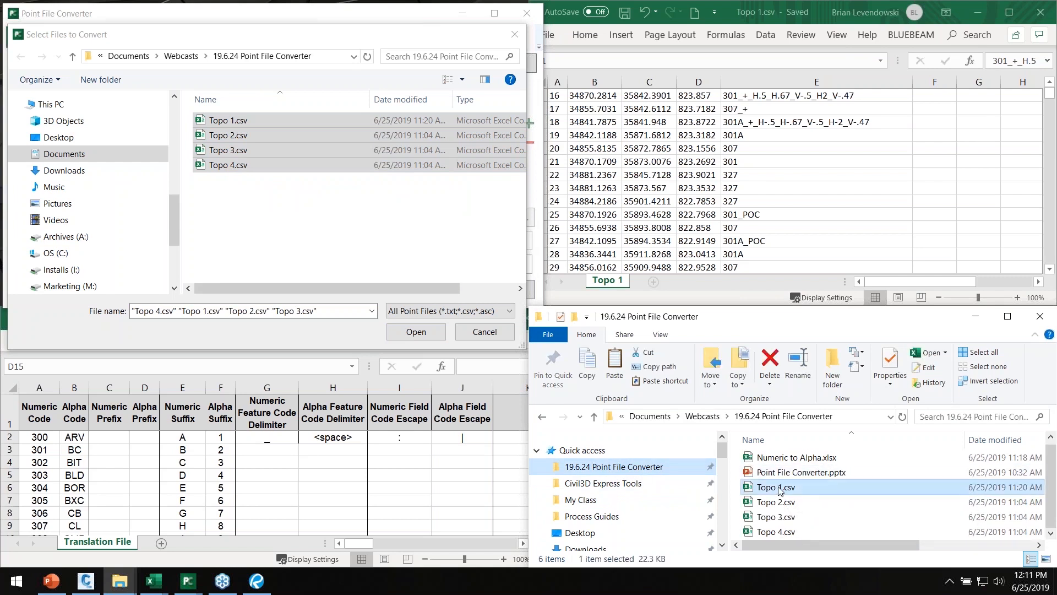
left_click(781, 533, "shift")
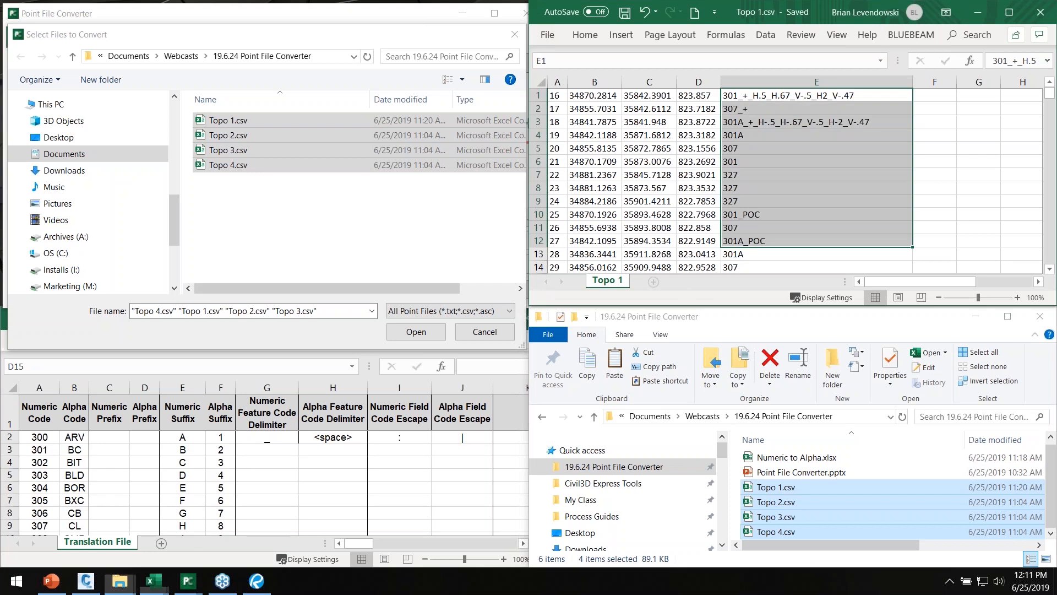
left_click_drag(755, 98, 760, 240)
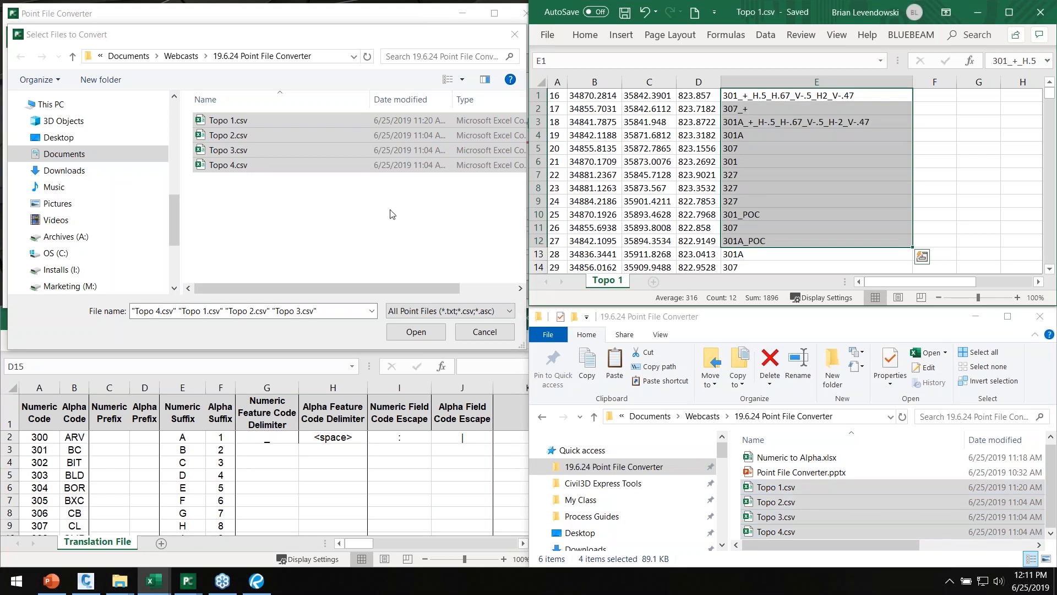
left_click(404, 331)
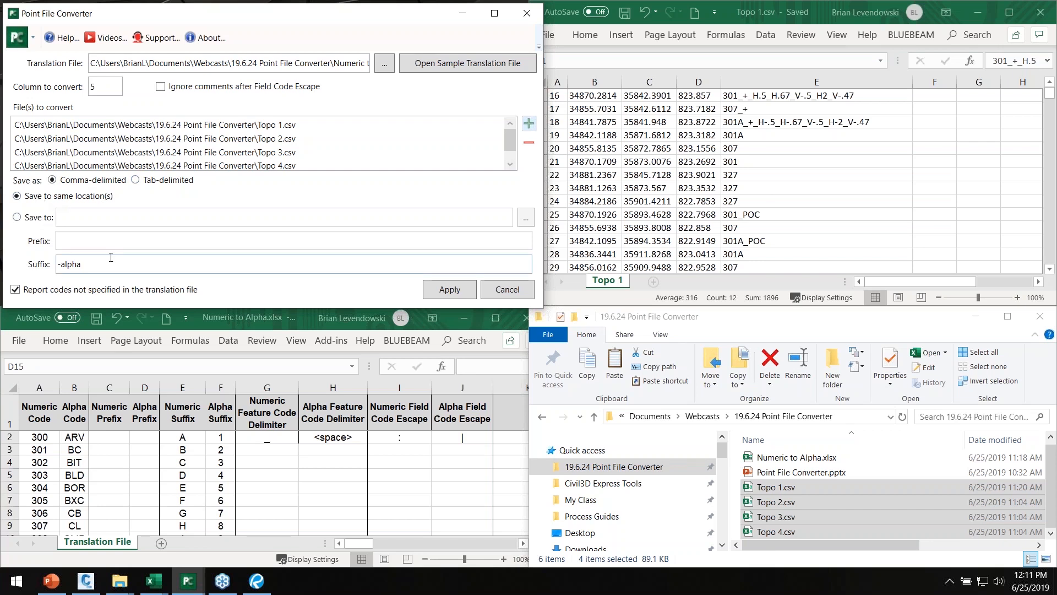
Step: Clear the output suffix, set the prefix to alpha-, and turn off reporting of codes not specified in the translation file
left_click_drag(104, 267, 32, 278)
left_click(80, 242)
left_click_drag(90, 264, 30, 264)
key("BackSpace")
left_click(72, 233)
type("alpha-")
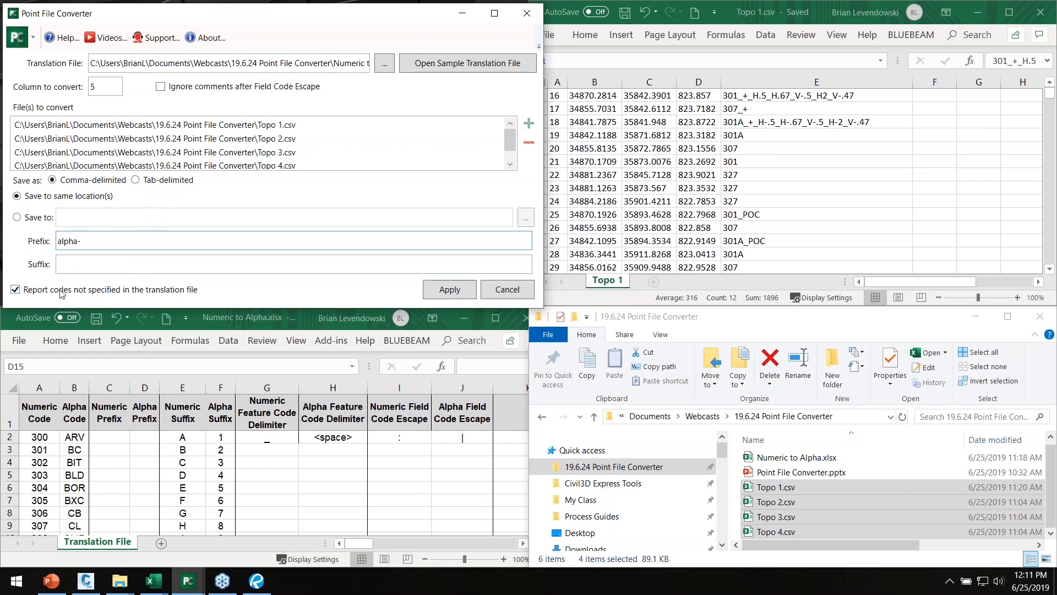
left_click(16, 291)
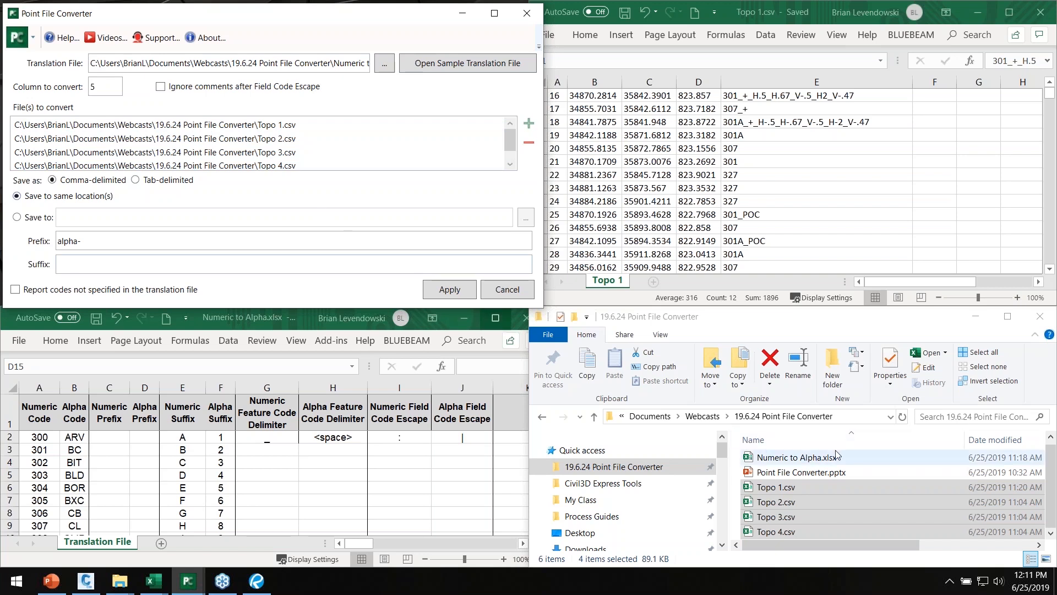
Step: Collapse the folder window's ribbon to make room for its file list, and run the conversion of the four Topo files
left_click(1033, 340)
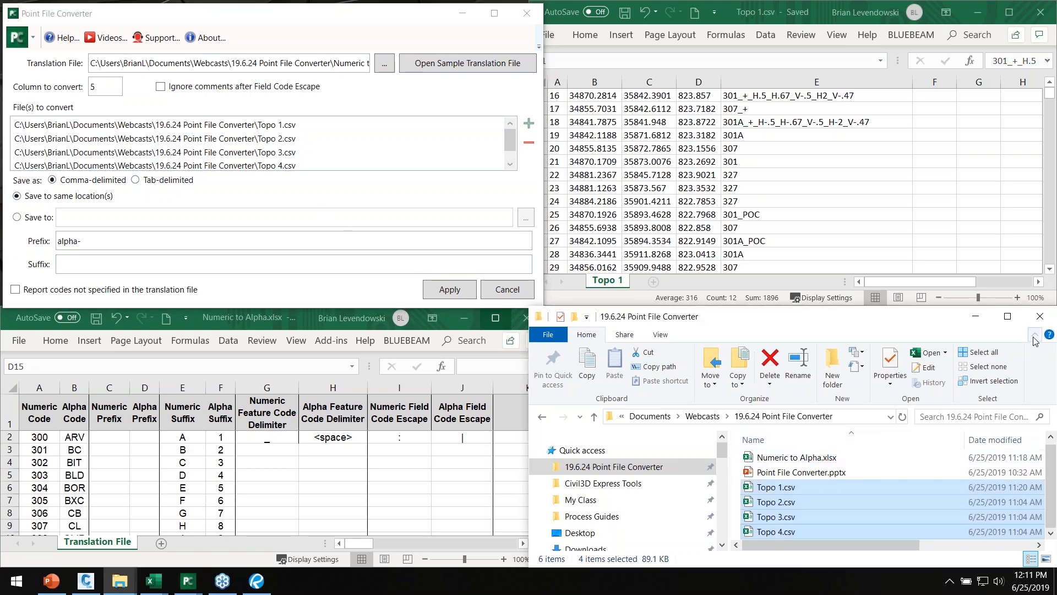
left_click(1034, 336)
left_click(805, 498)
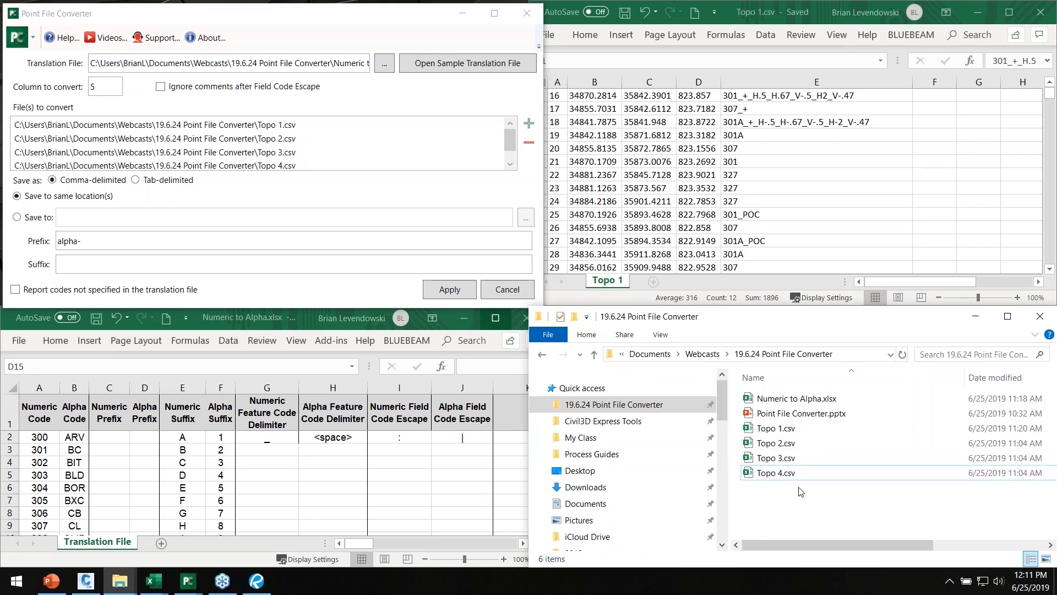
left_click(444, 296)
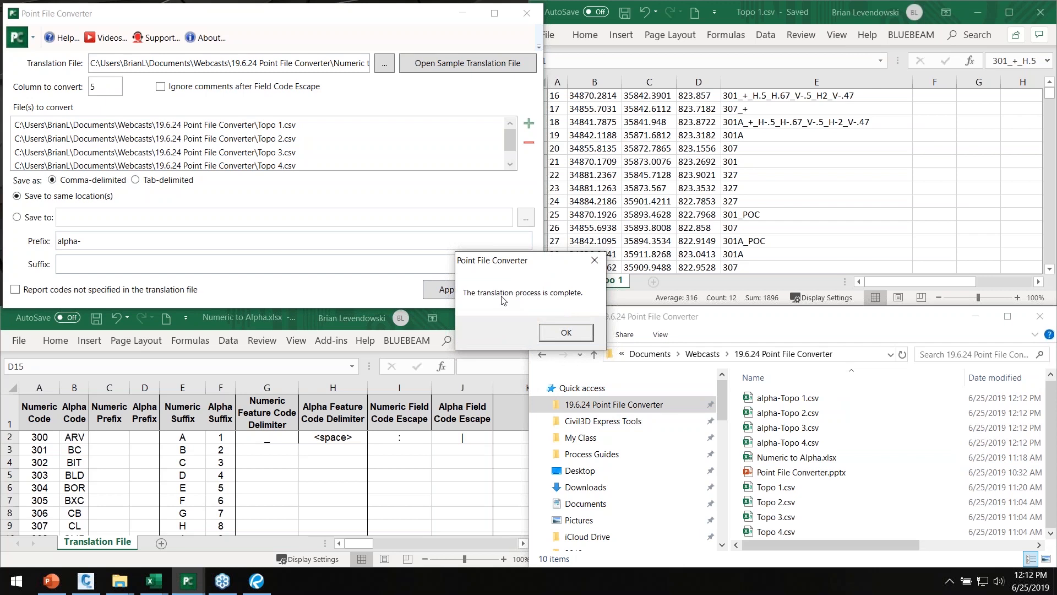
left_click(560, 334)
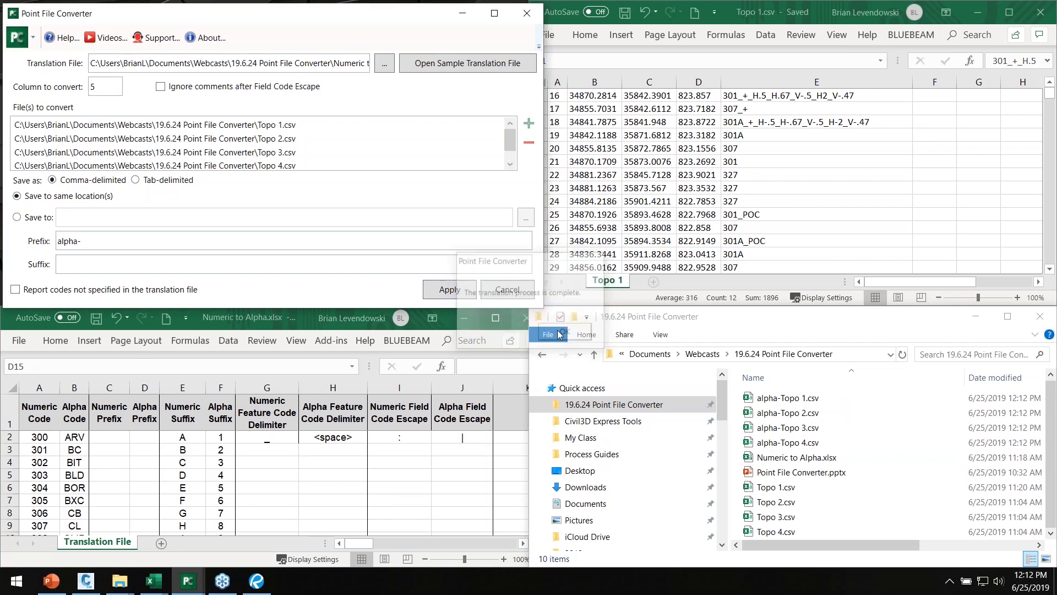
Step: Open the converted alpha-Topo 1.csv from the folder and fit column E to the width of its codes
left_click(775, 404)
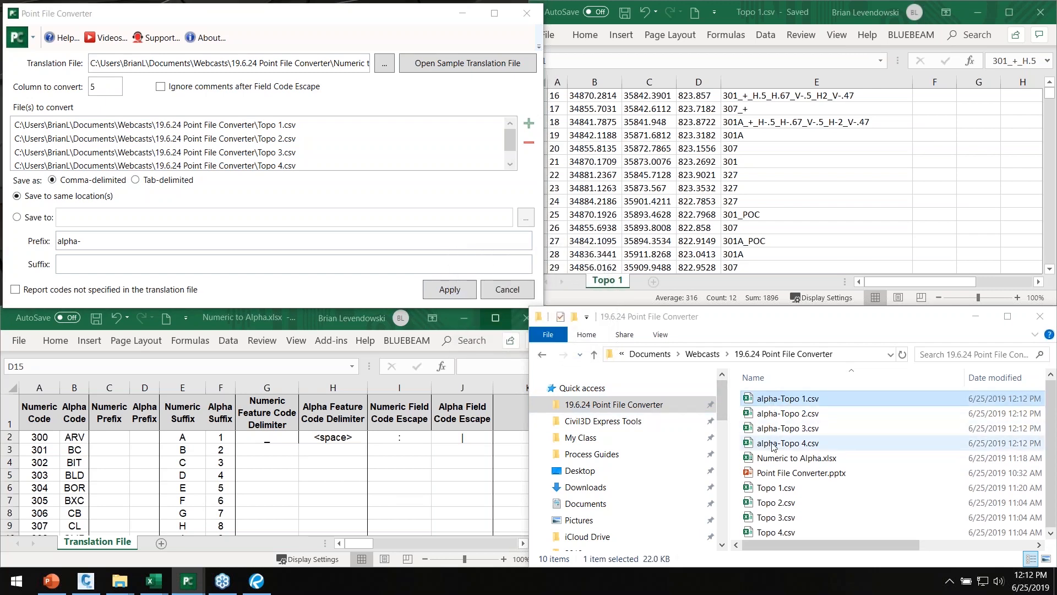
left_click(777, 443, "shift")
left_click(779, 417)
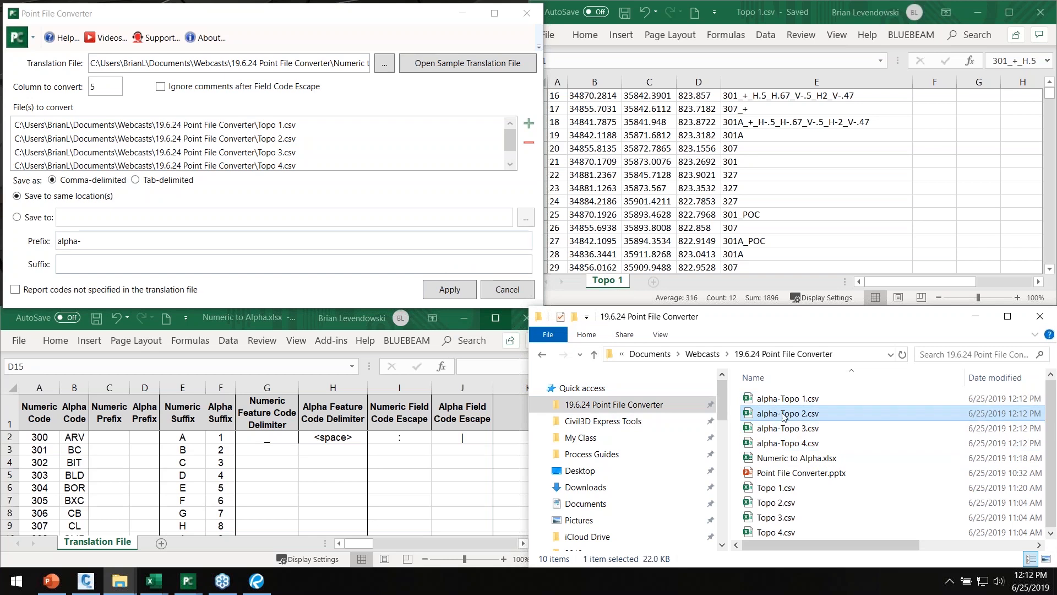
double_click(788, 401)
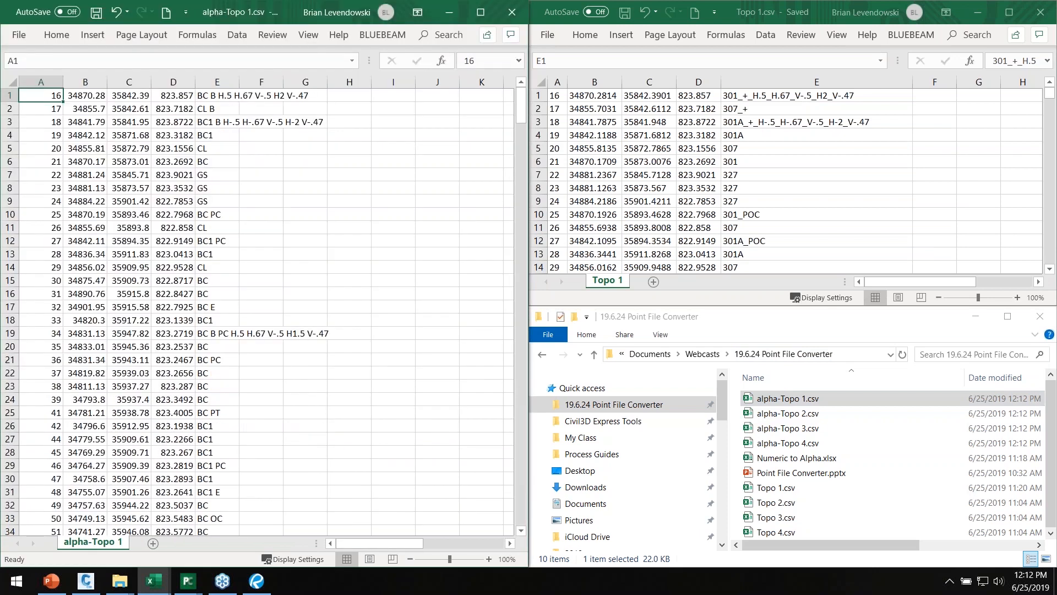
left_click(234, 108)
double_click(239, 82)
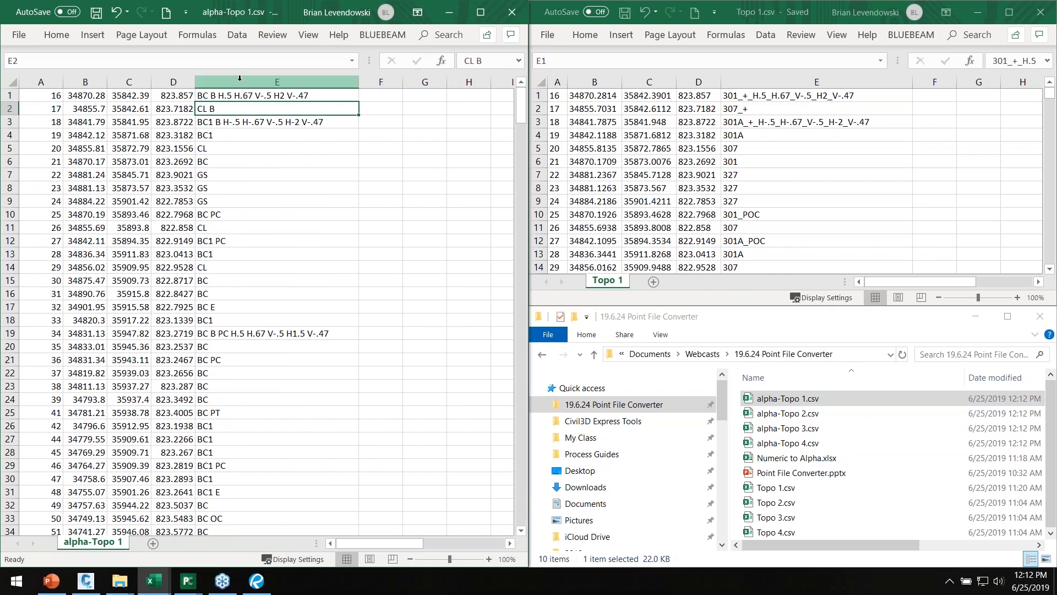
Step: Compare the code in cell E1 of alpha-Topo 1.csv with E1 of Topo 1.csv, and close the converted file without saving
left_click(234, 97)
left_click(766, 95)
left_click(766, 95)
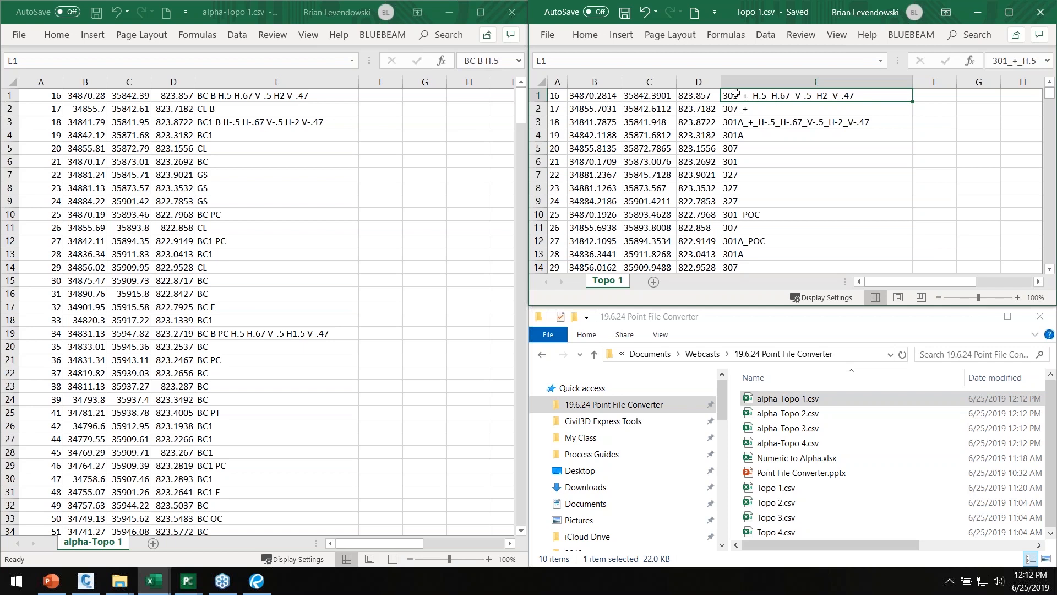
left_click(293, 100)
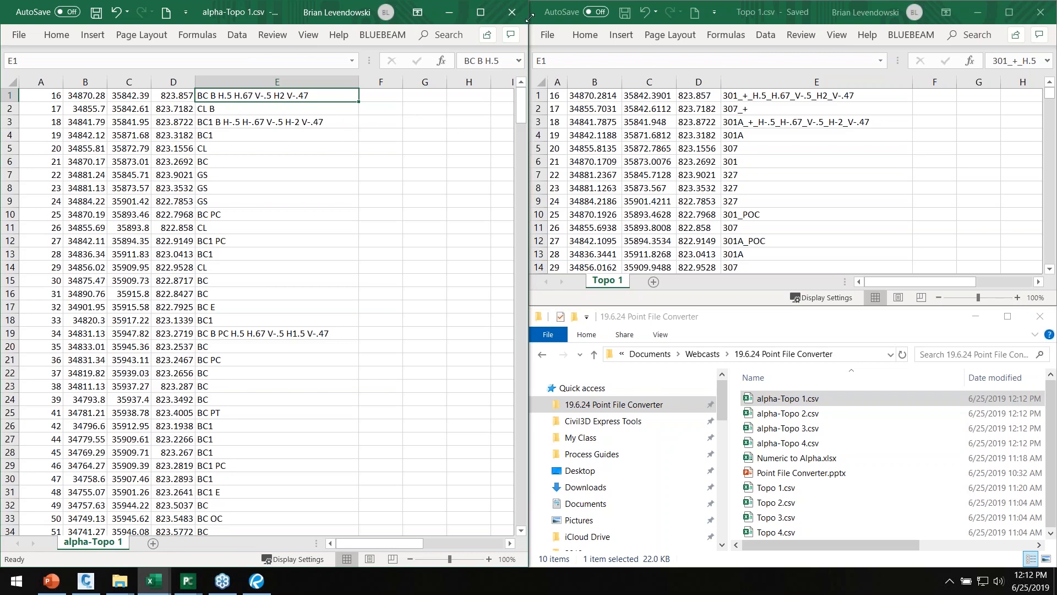
left_click(514, 14)
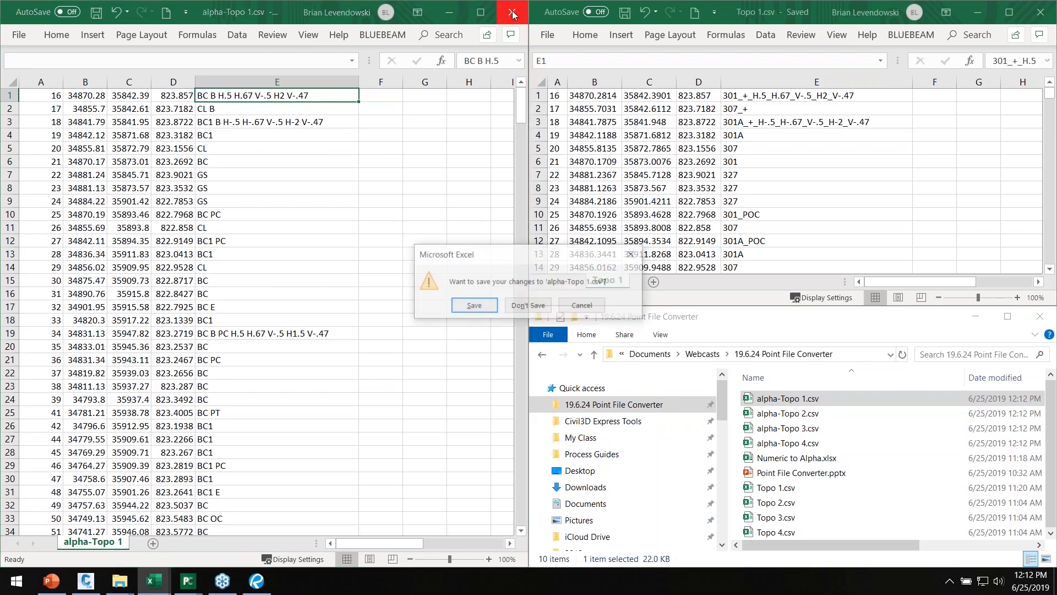
left_click(525, 308)
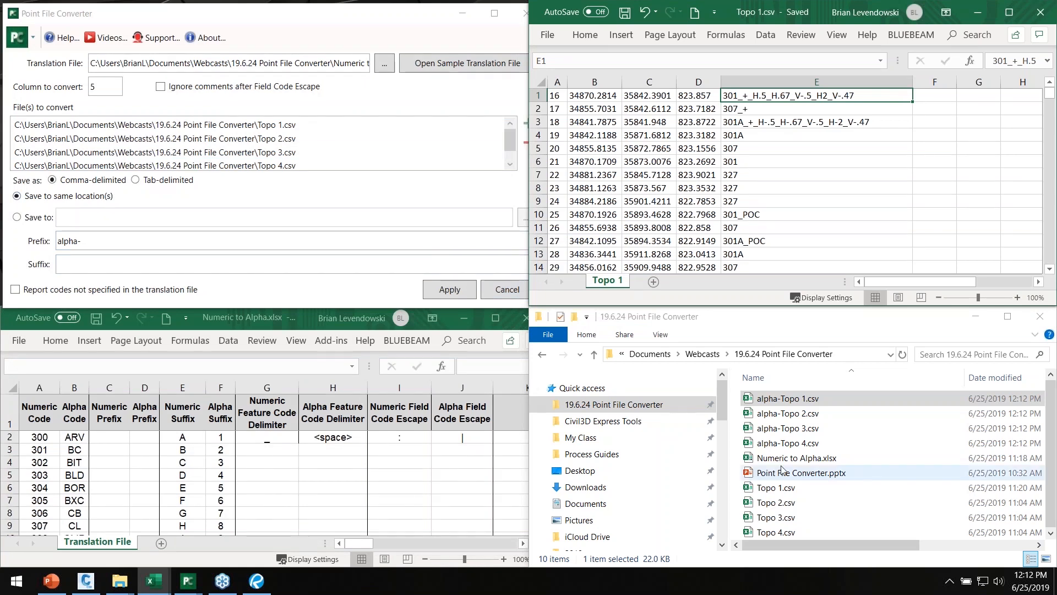
Step: Delete alpha-Topo 1.csv through alpha-Topo 4.csv from the folder
left_click(782, 442)
left_click(782, 399, "shift")
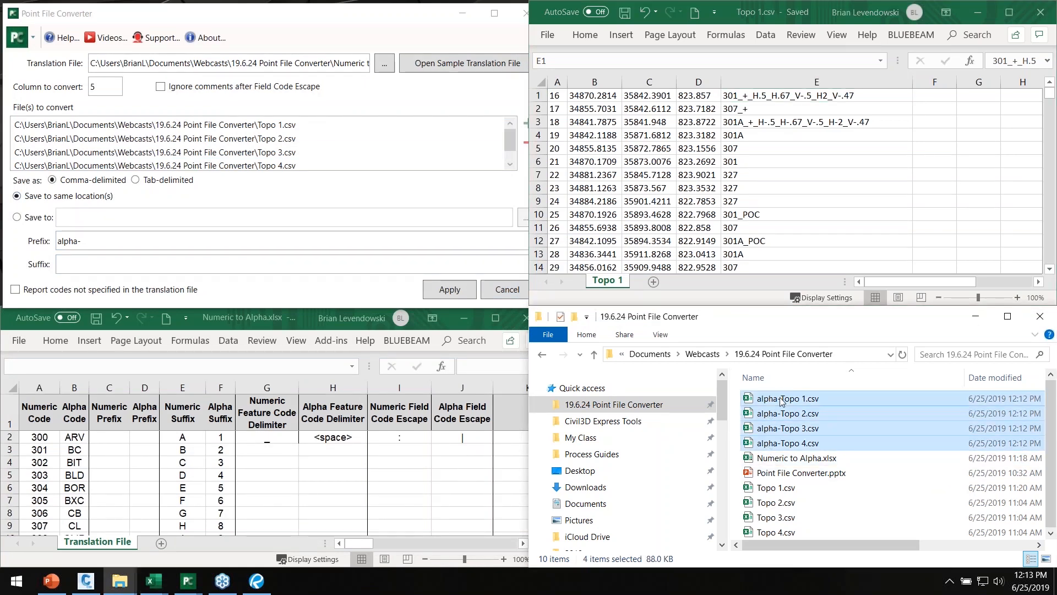
right_click(781, 398)
left_click(815, 351)
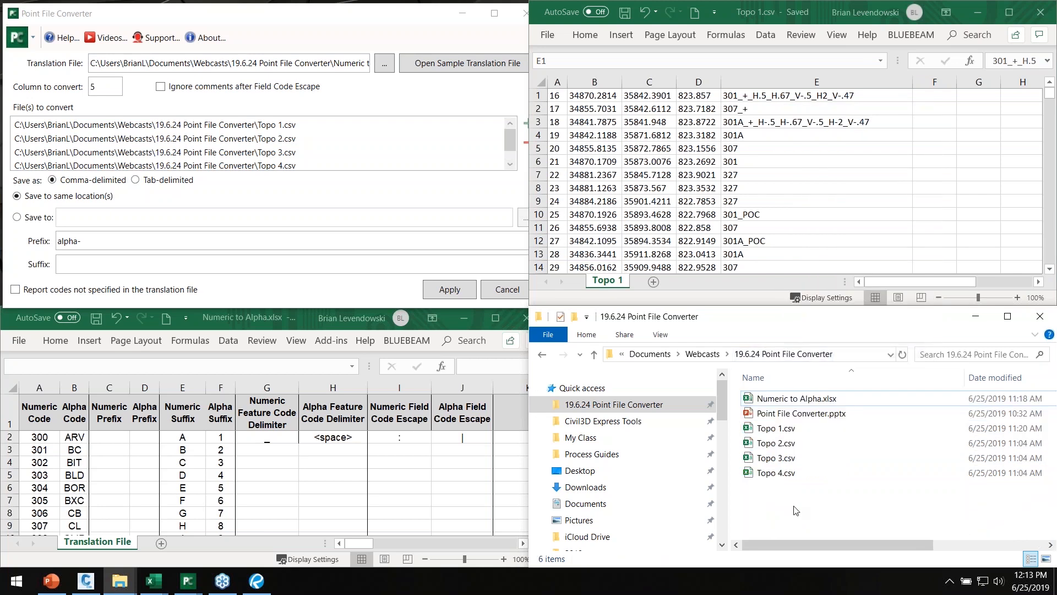
Step: Remove Topo 2.csv, Topo 3.csv and Topo 4.csv from the files to convert, leaving only Topo 1.csv
left_click(385, 138)
left_click(385, 165, "shift")
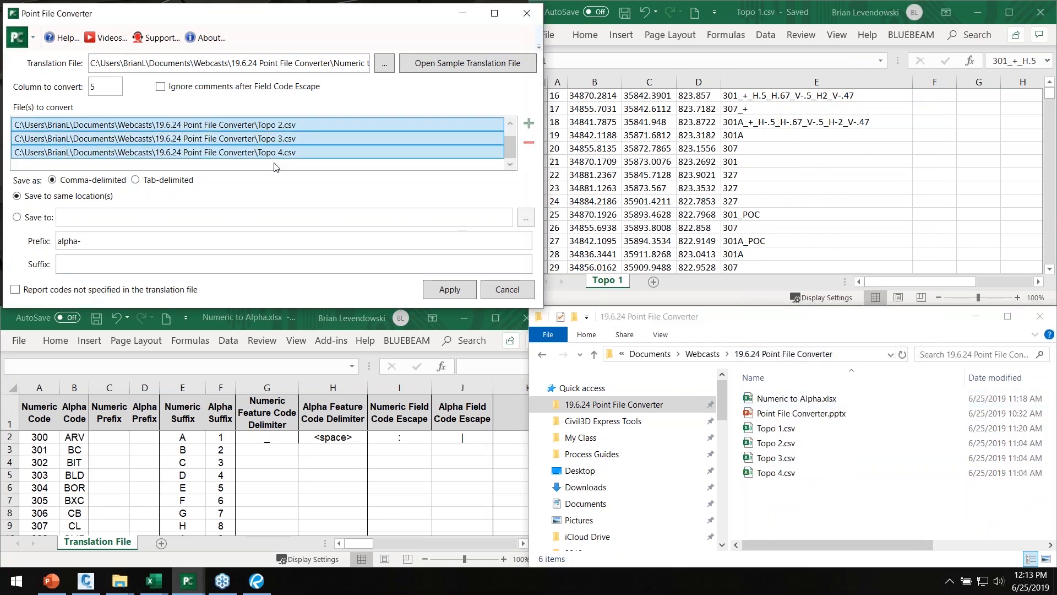
left_click(528, 142)
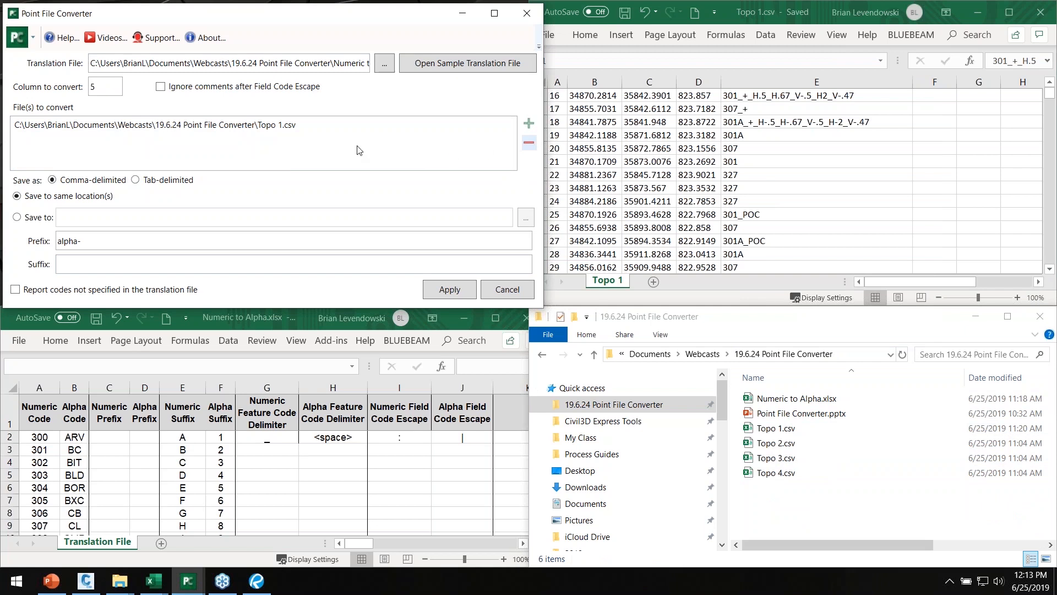
left_click(245, 127)
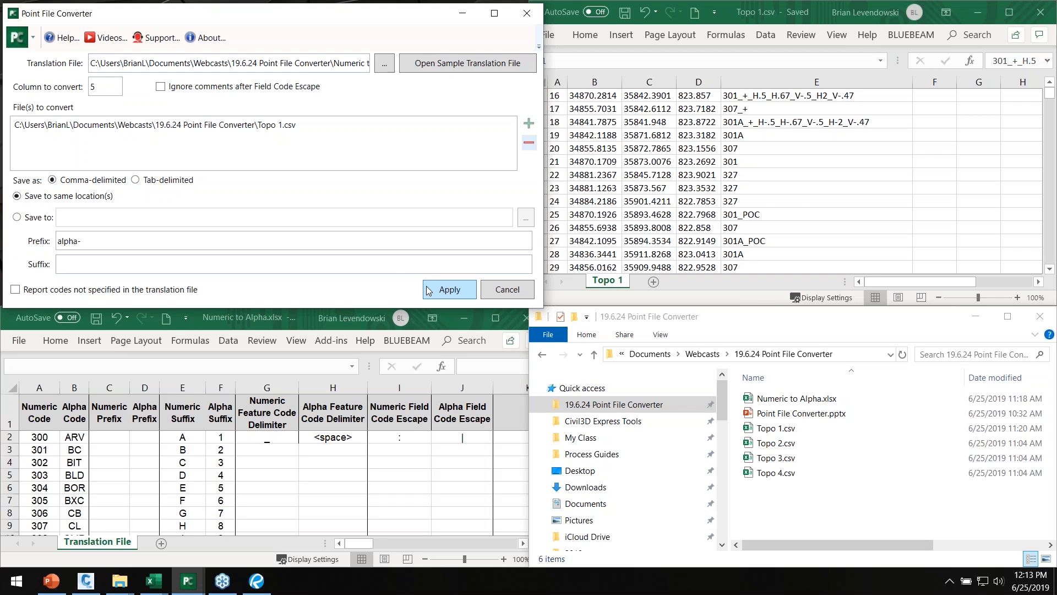
Step: Widen the Numeric to Alpha.xlsx window to the full screen width and examine the note in L2 and the first ten columns of row 2
left_click(407, 480)
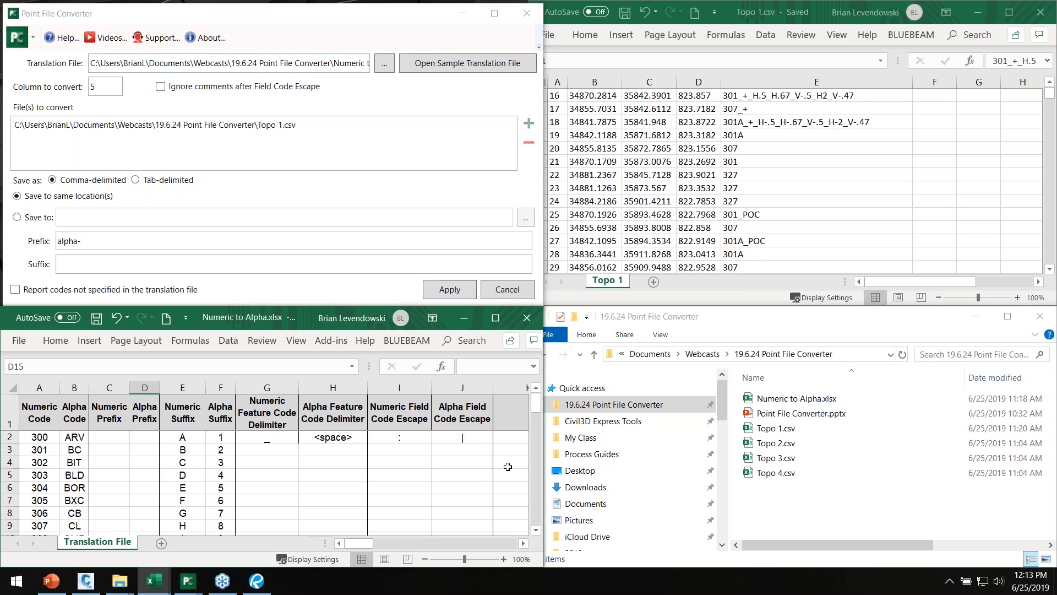
left_click(244, 65)
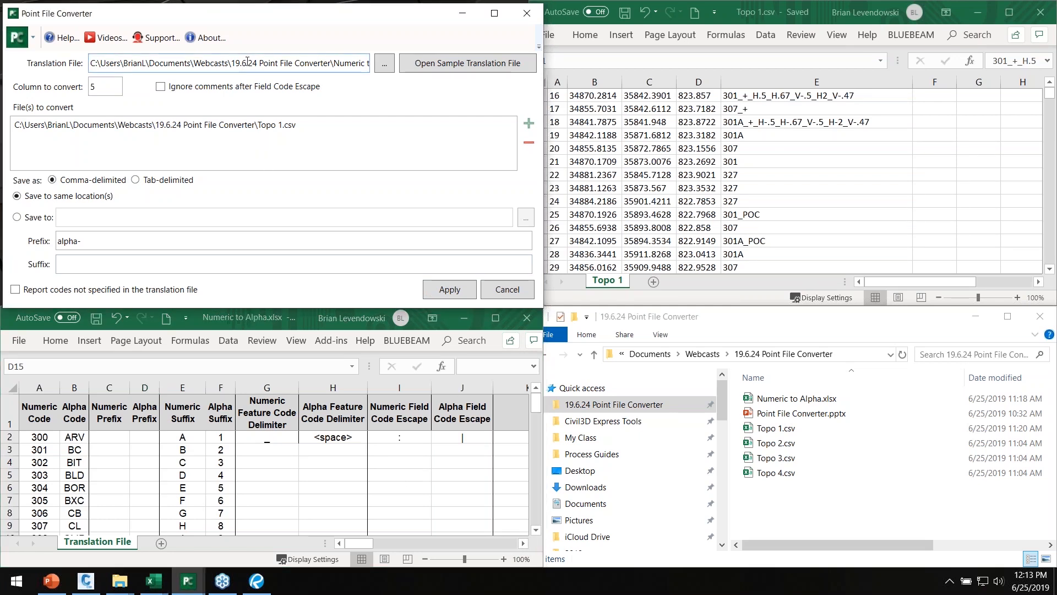
left_click(423, 487)
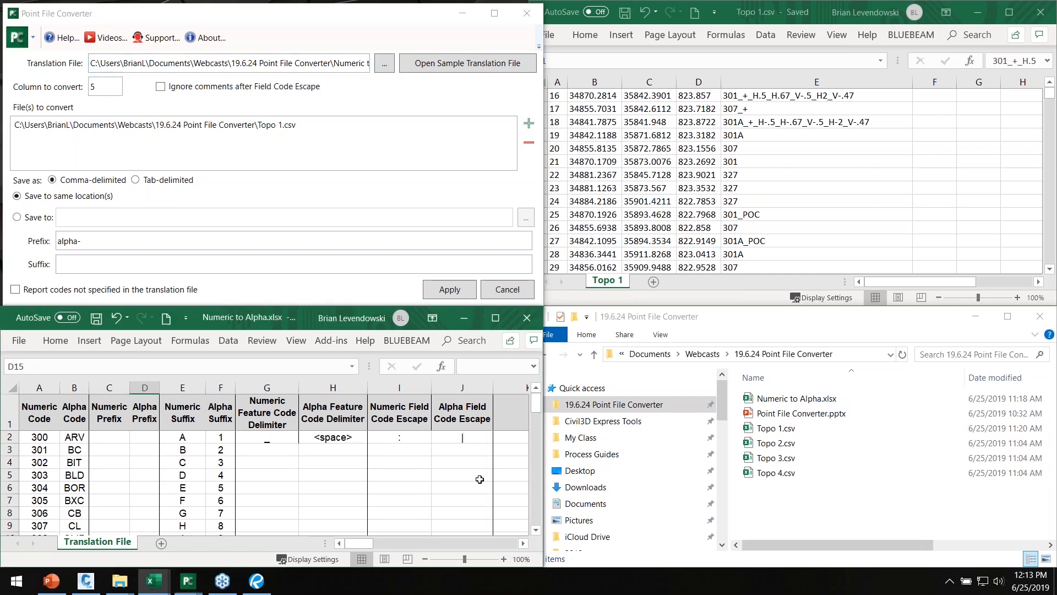
scroll(535, 449, "down", 3)
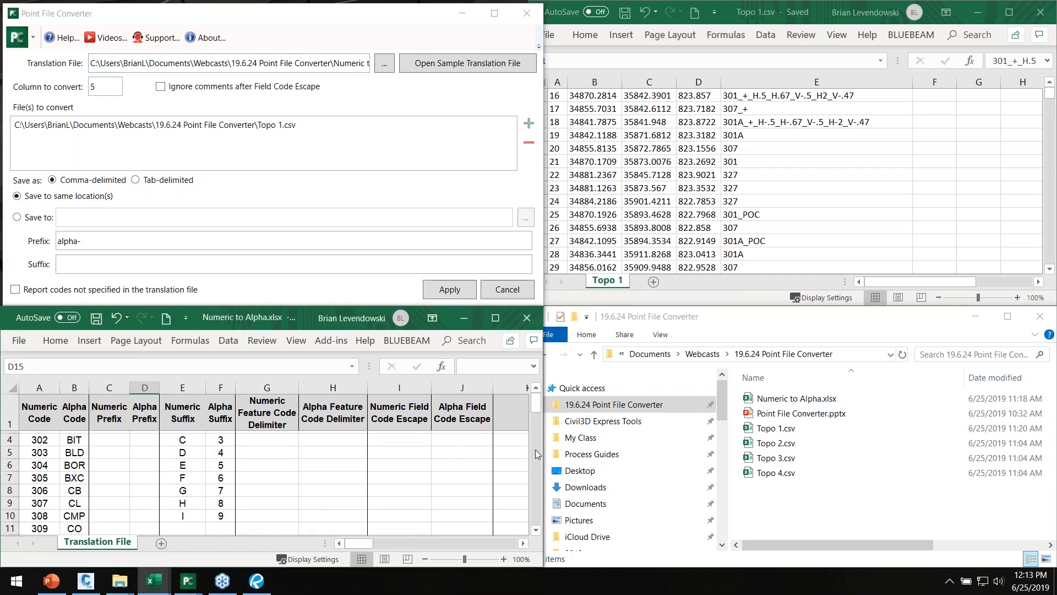
left_click_drag(535, 408, 1055, 435)
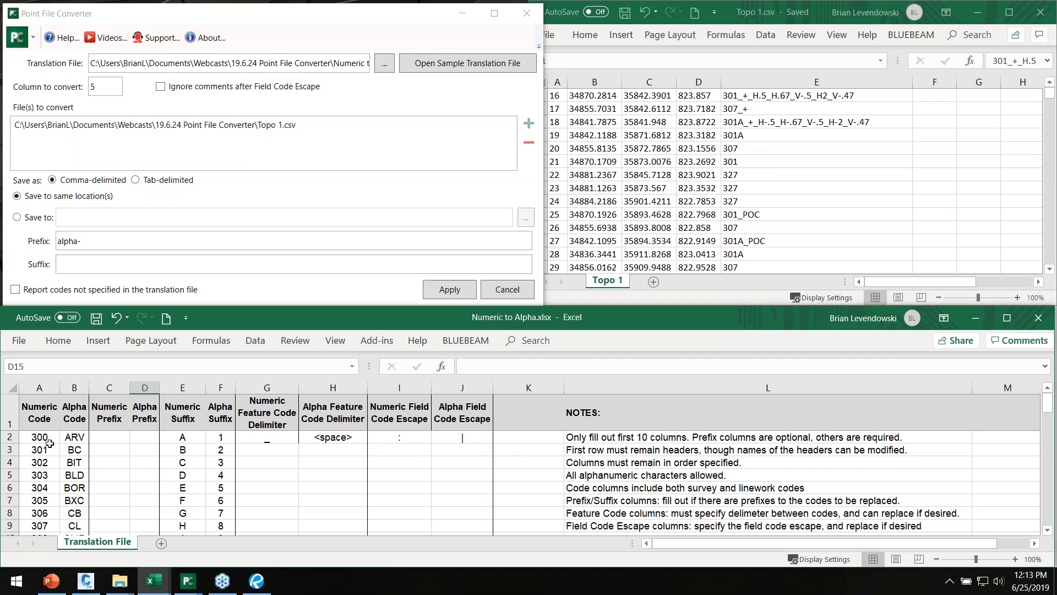
left_click(611, 438)
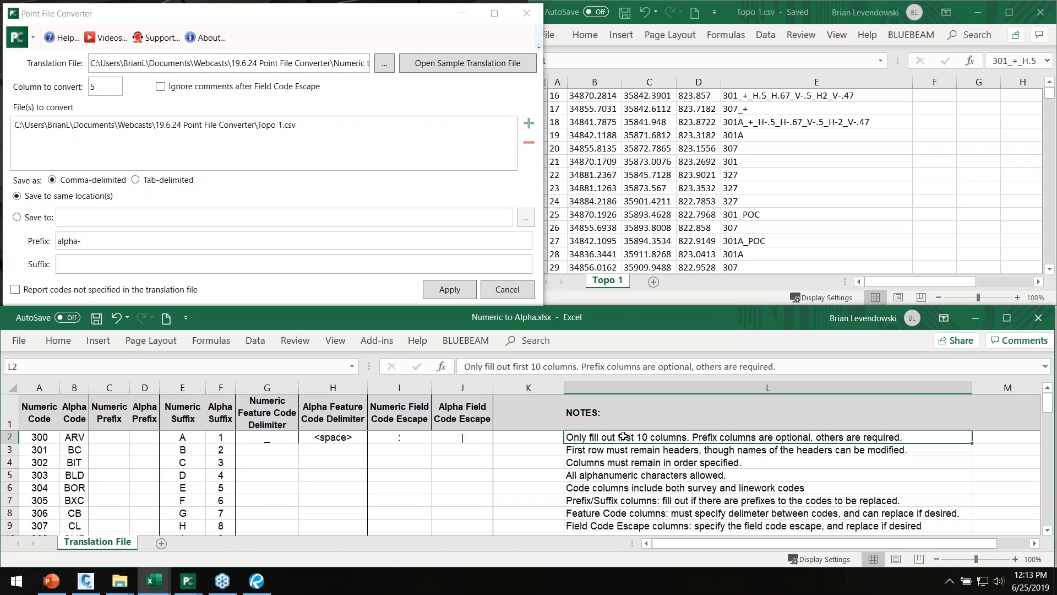
left_click_drag(37, 438, 436, 434)
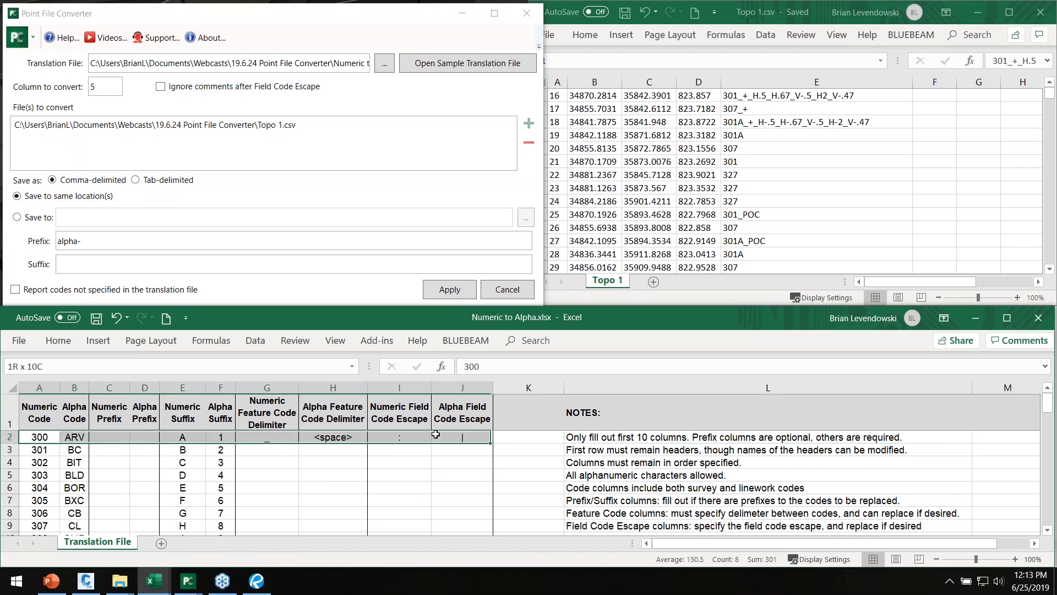
Step: Examine the note in L2 and the numeric and alpha codes listed in columns A and B of the translation file
left_click(719, 448)
left_click(757, 435)
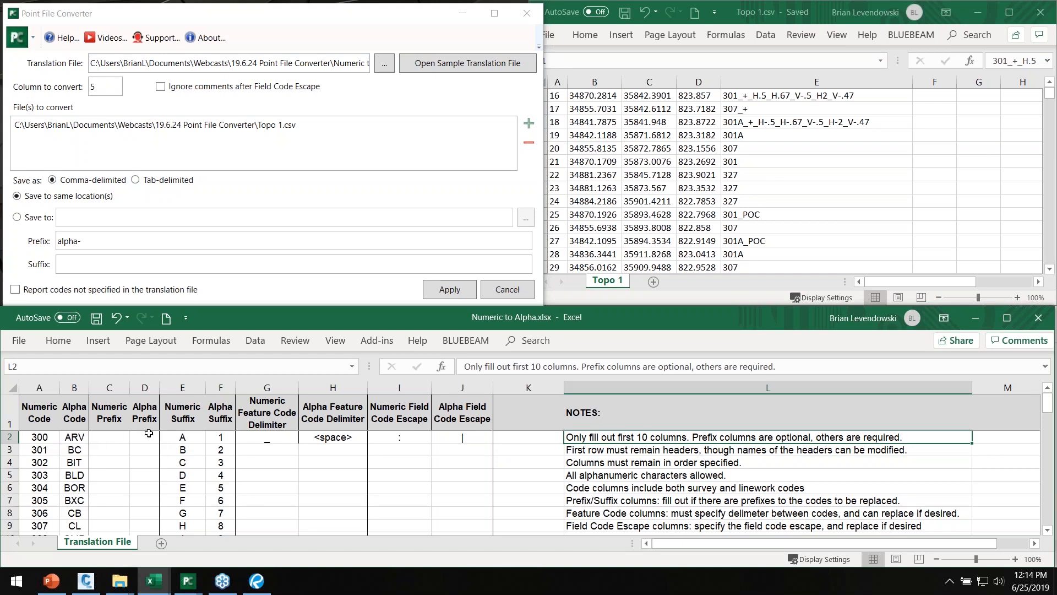
left_click_drag(42, 437, 40, 524)
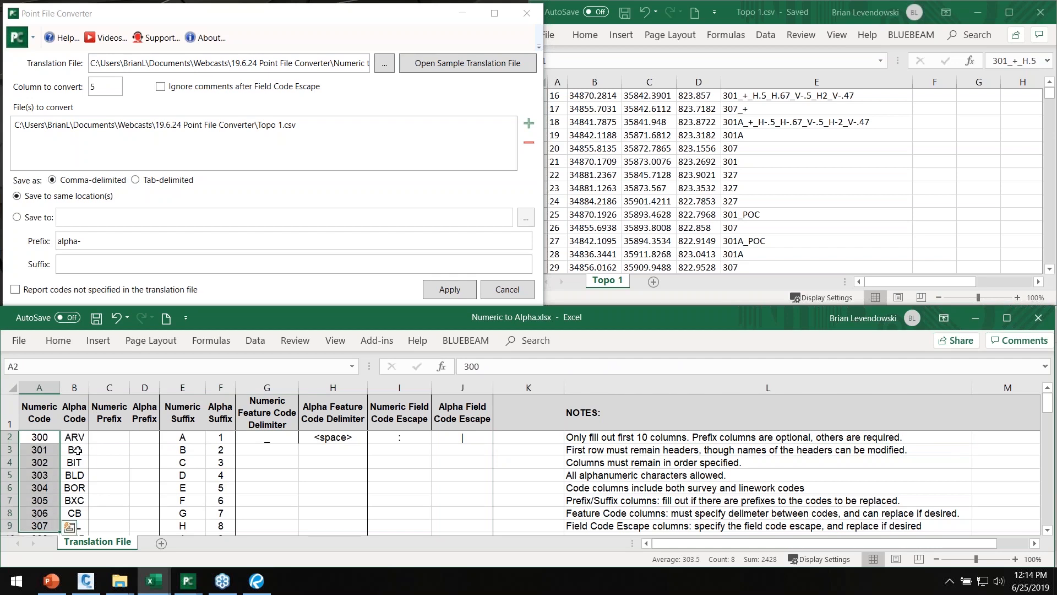
left_click_drag(76, 437, 74, 515)
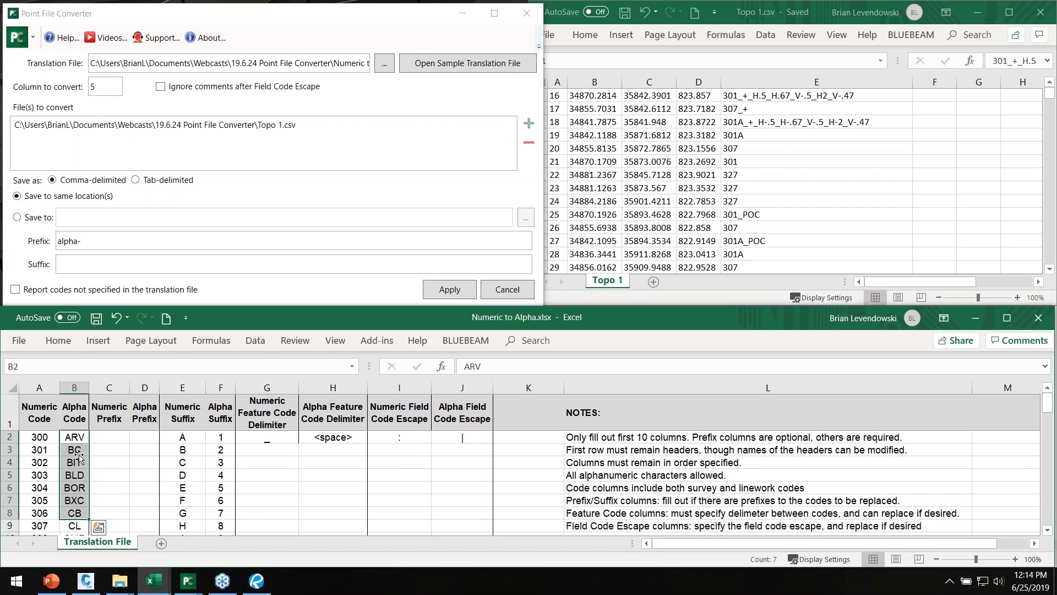
left_click(40, 437)
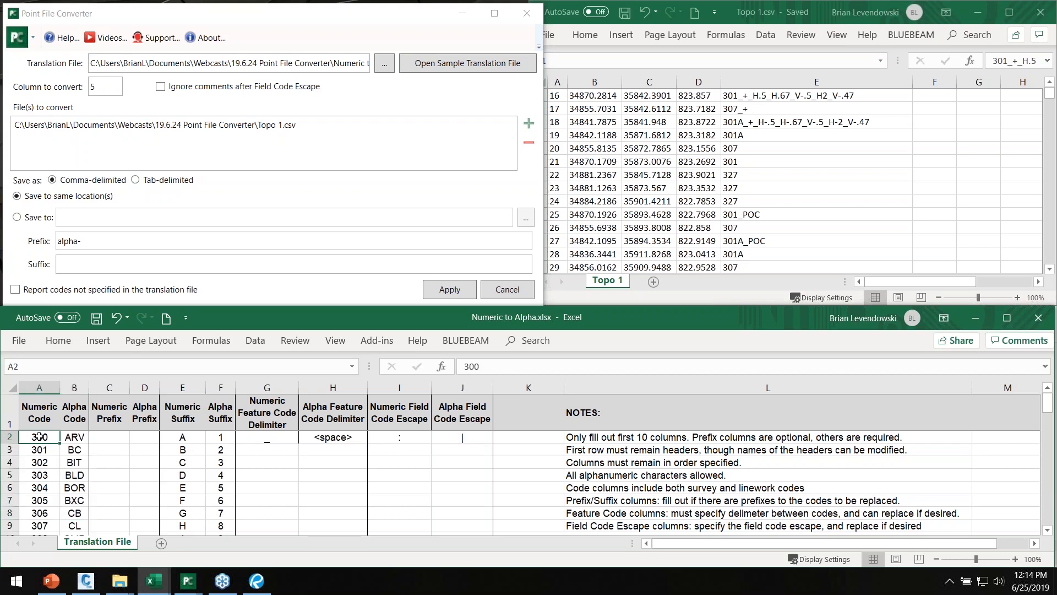
Step: Switch to Civil 3D and look over the CIM Manager Suite tools for layers, description keys and figure databases
left_click(86, 580)
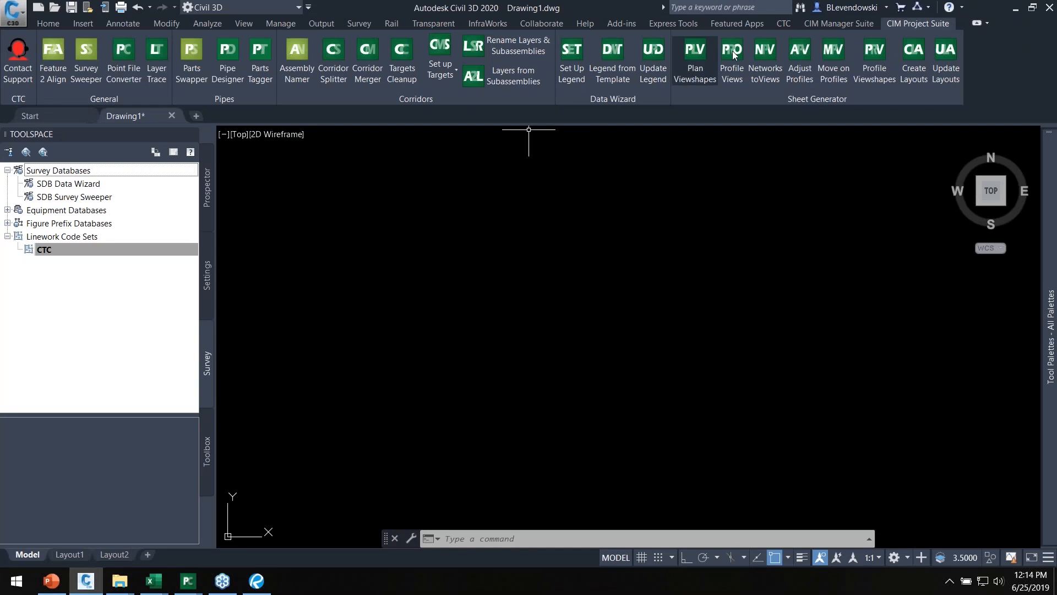
left_click(855, 23)
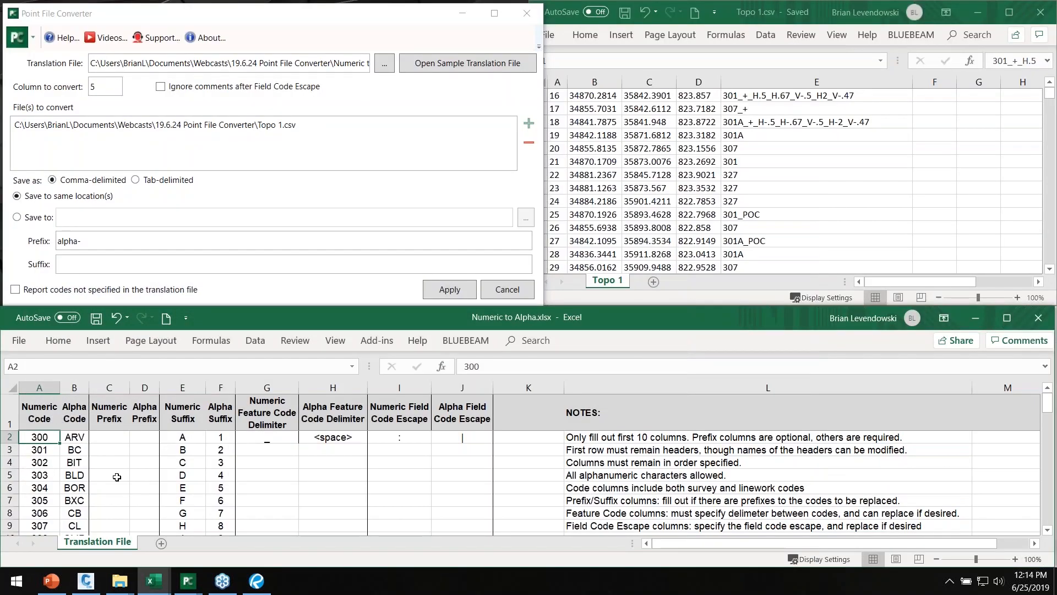
Step: Back in Numeric to Alpha.xlsx, review the numeric and alpha code pairs from row 2 down to row 45
left_click_drag(74, 437, 73, 514)
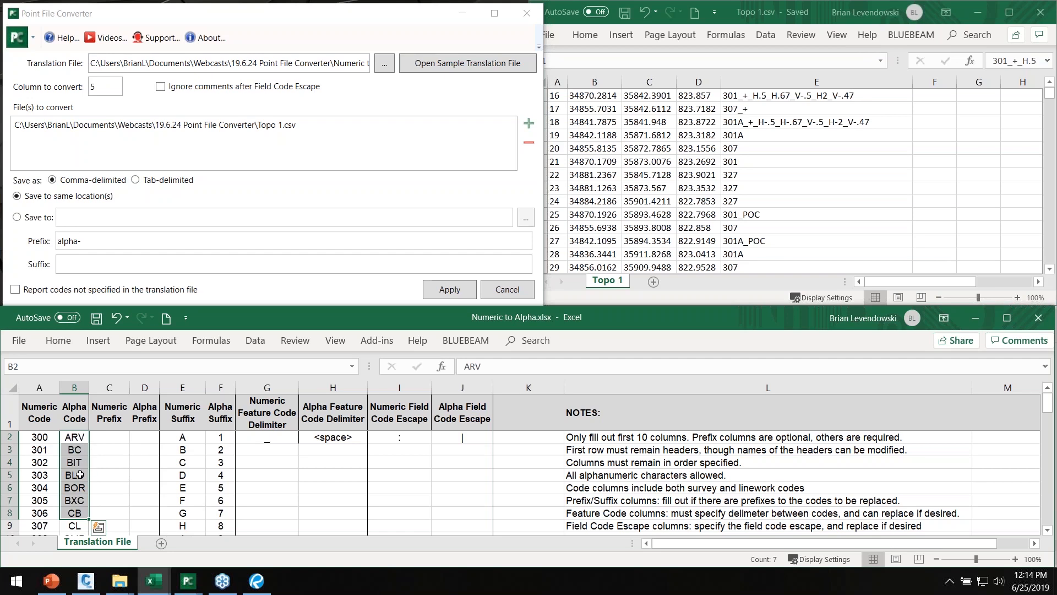
left_click(80, 513)
scroll(81, 492, "down", 3)
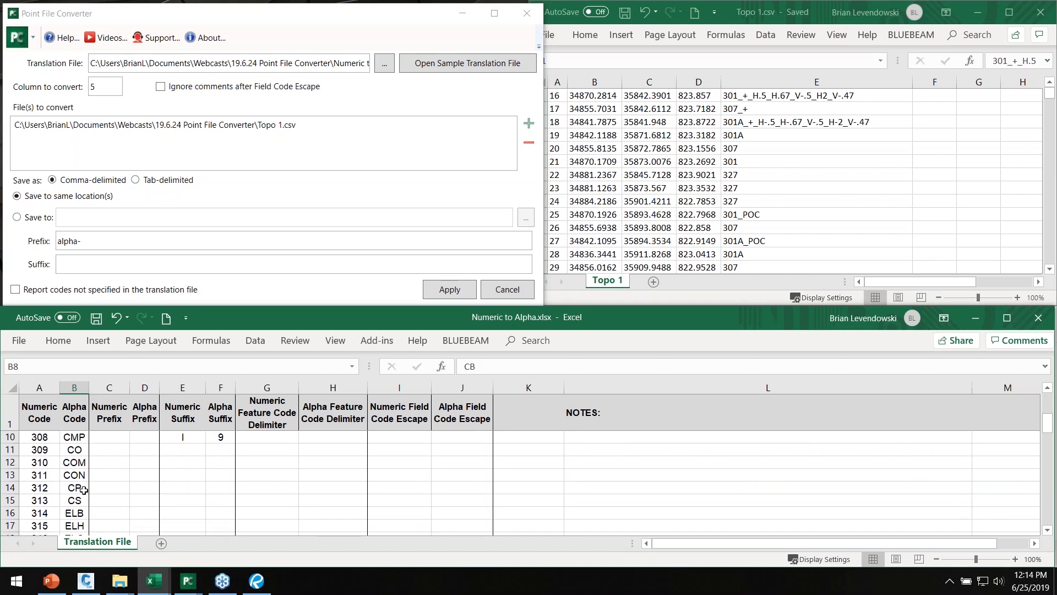
scroll(85, 490, "down", 9)
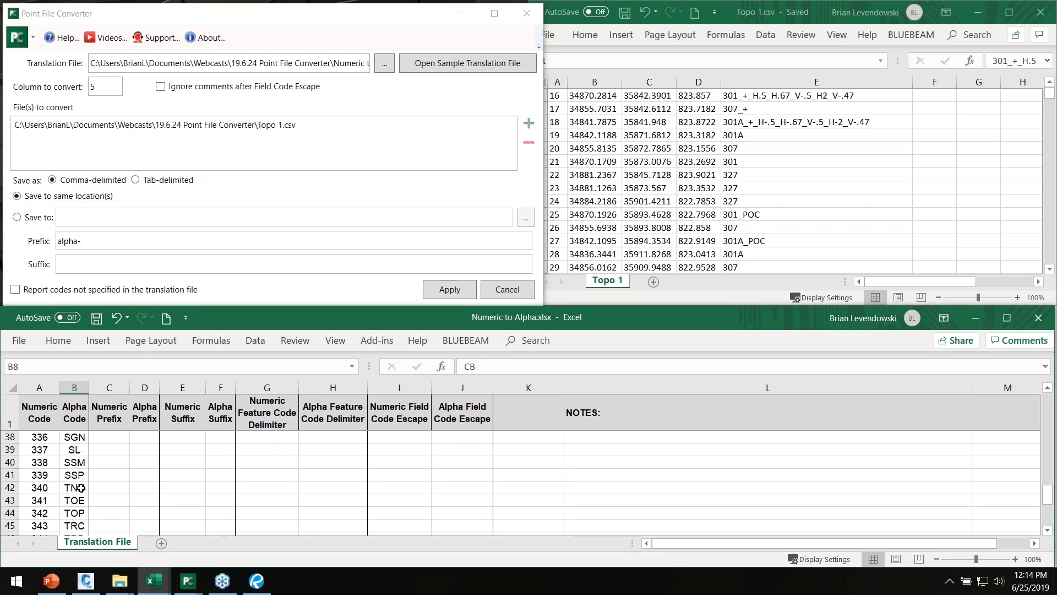
left_click(44, 487)
scroll(45, 485, "up", 11)
scroll(45, 484, "up", 2)
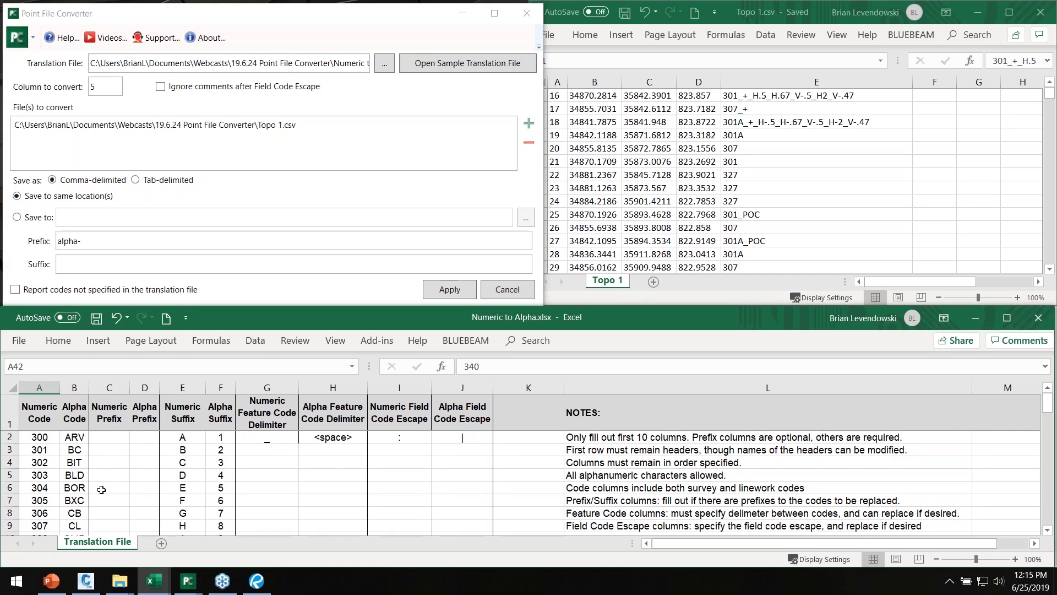
Step: Switch to Civil 3D and open the CTC linework code set for editing, placing its dialog fully in view
left_click(87, 582)
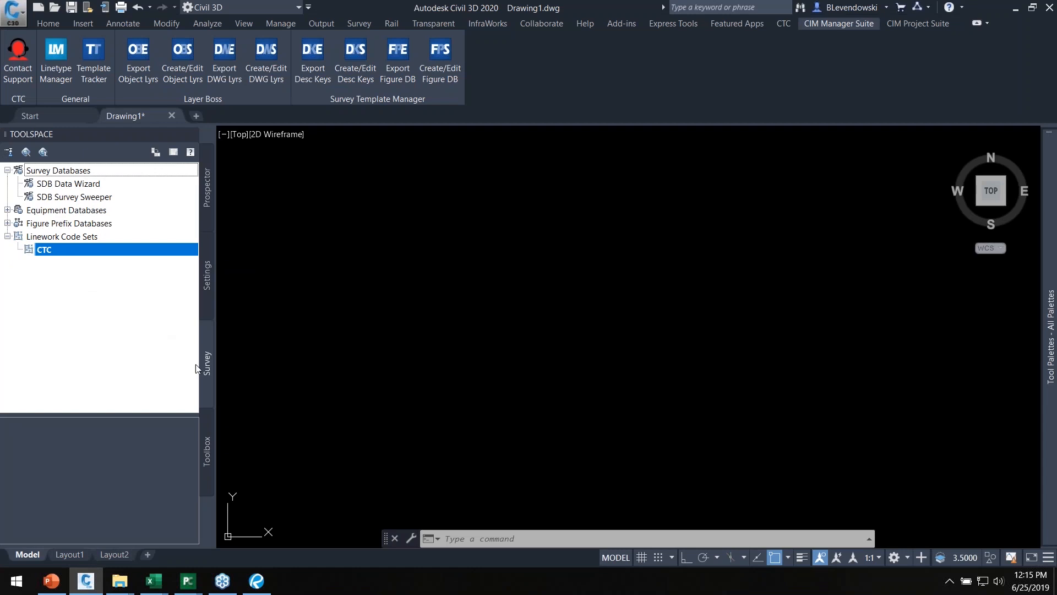
right_click(47, 250)
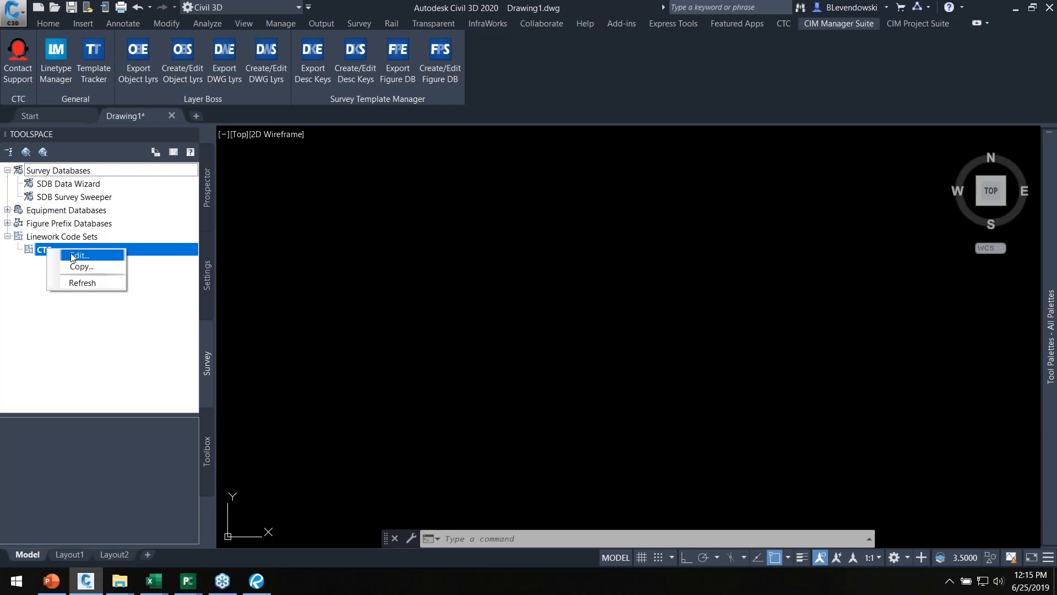
left_click(72, 256)
left_click_drag(689, 352, 424, 65)
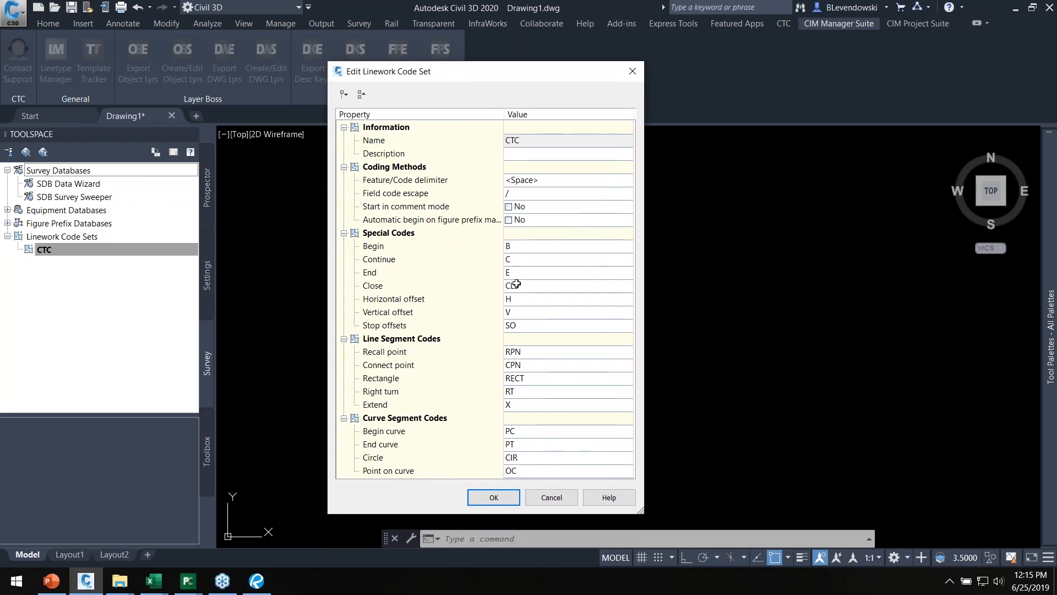
left_click_drag(492, 76, 508, 94)
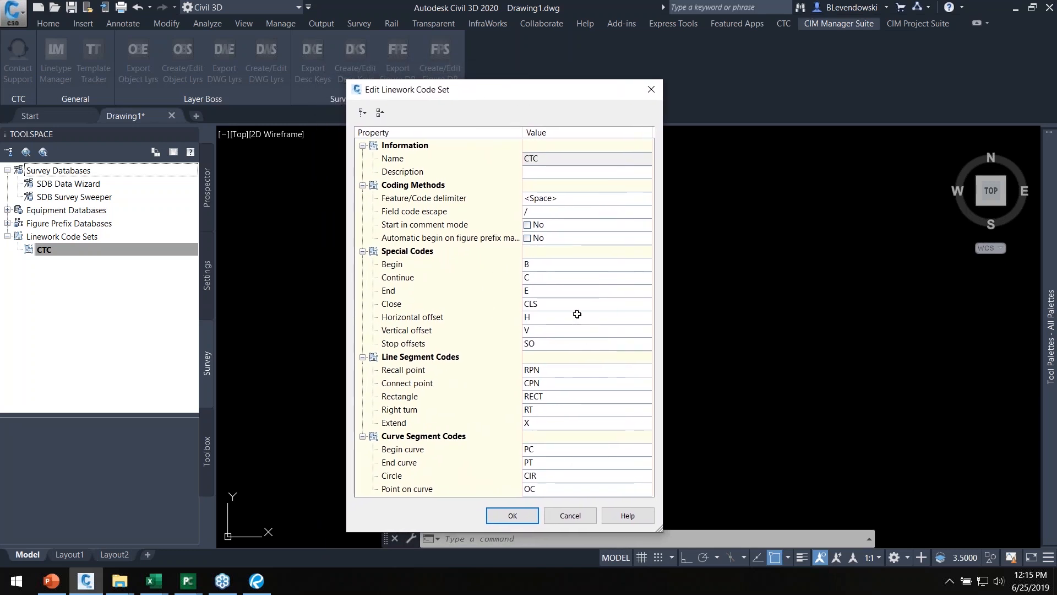
left_click_drag(524, 95, 514, 70)
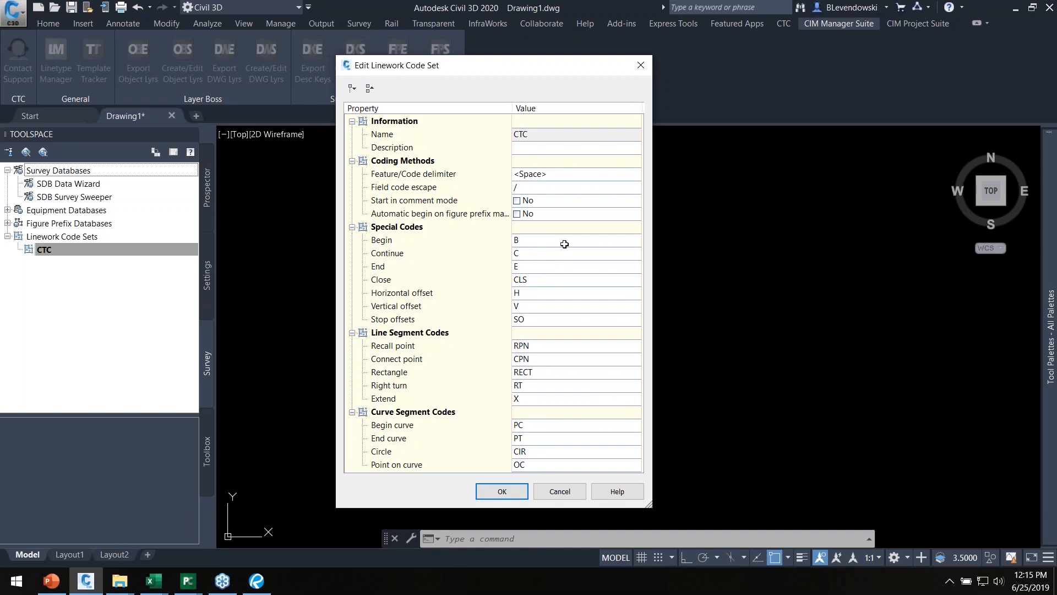
Step: Inspect the Begin, End, Rectangle, Extend, Begin curve and End curve codes, and close the linework code set without saving
left_click(532, 242)
left_click(527, 269)
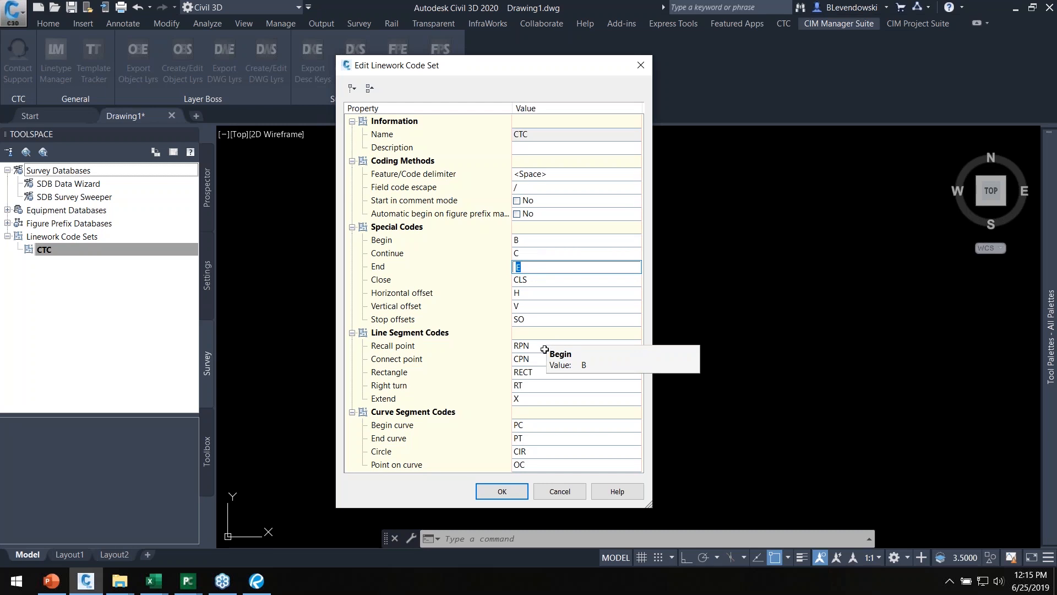
left_click(542, 375)
left_click(535, 400)
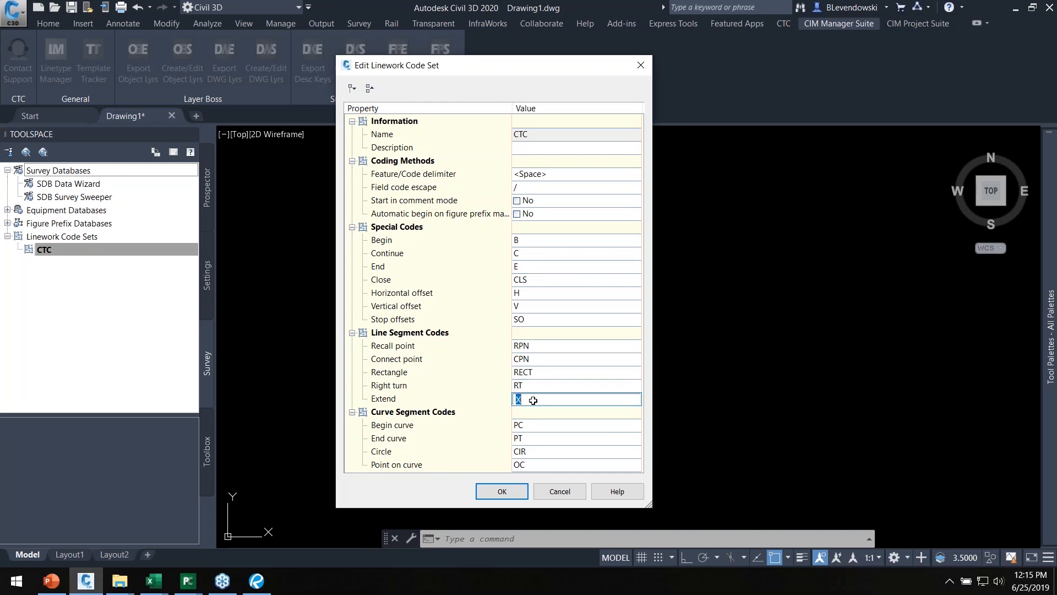
left_click(539, 427)
left_click(534, 440)
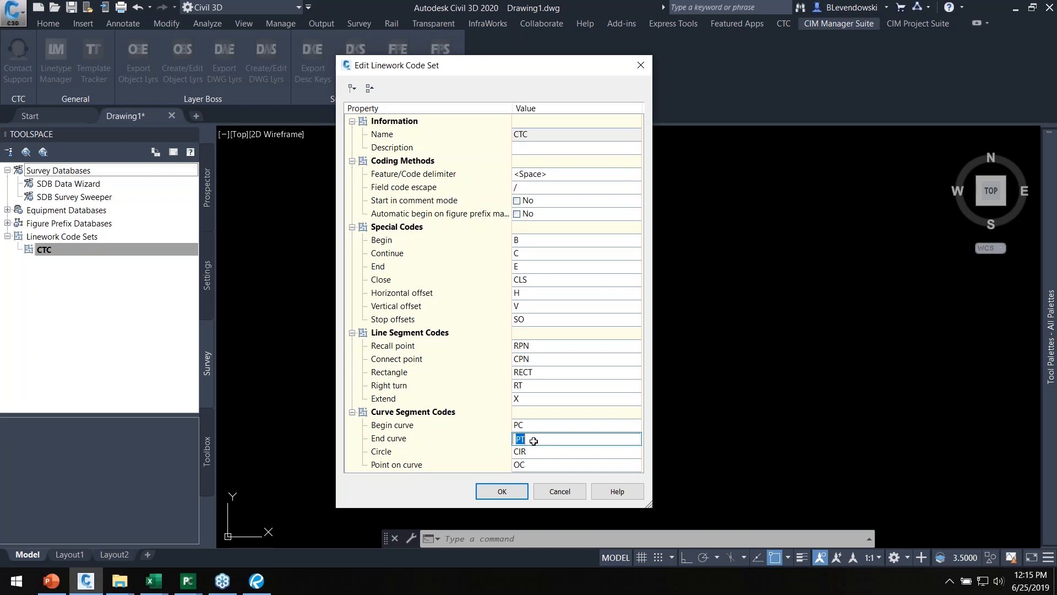
left_click(560, 491)
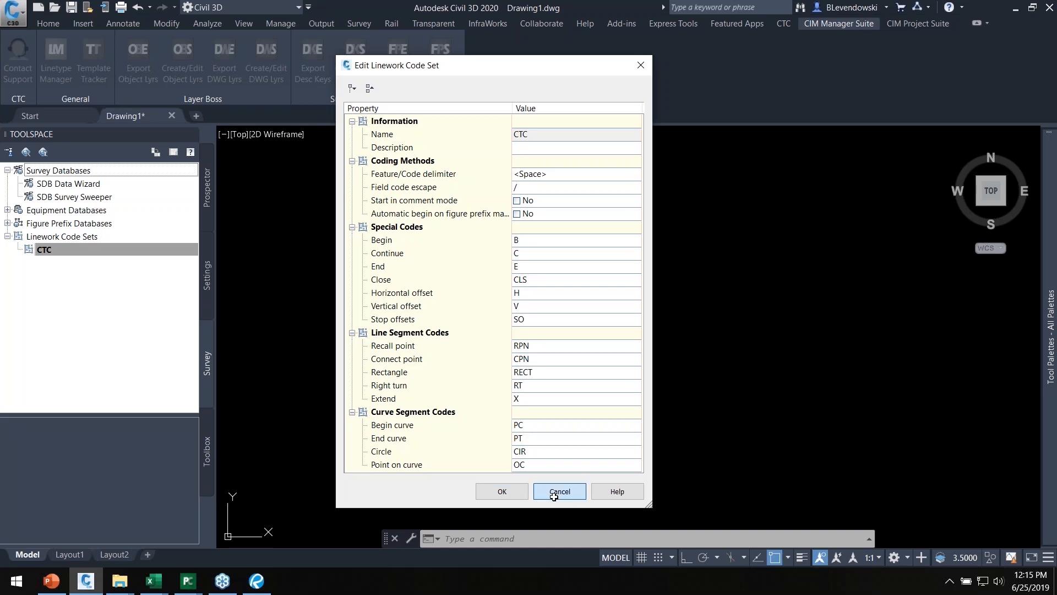
Step: Switch to Numeric to Alpha.xlsx and view the linework codes at the end of the code list in rows 50 to 53
mouse_move(153, 581)
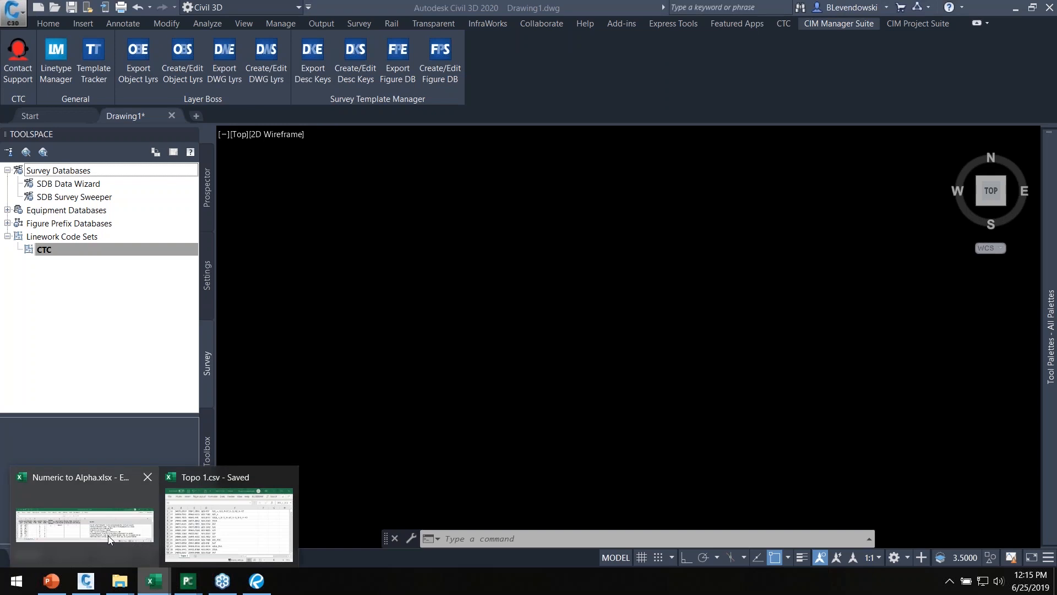
left_click(110, 539)
left_click(43, 477)
scroll(43, 480, "down", 13)
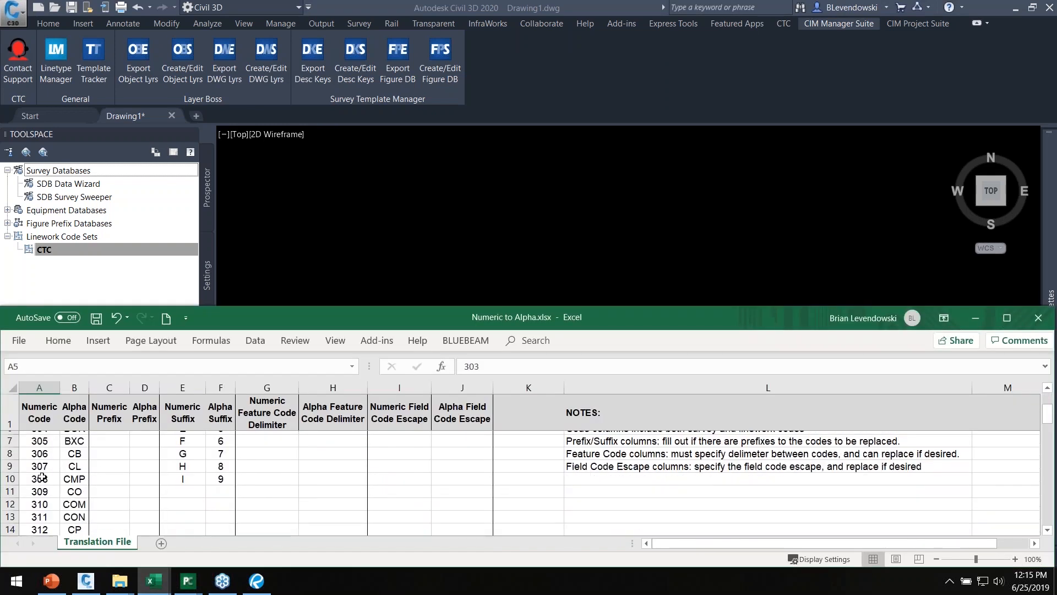
scroll(43, 485, "down", 2)
scroll(42, 498, "up", 1)
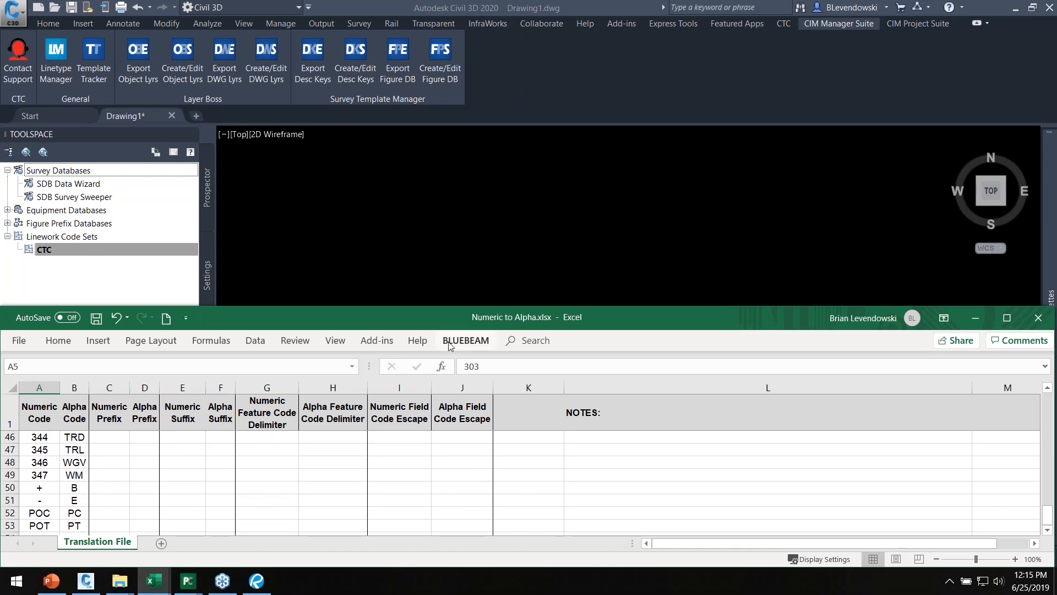
Step: Arrange Numeric to Alpha.xlsx and Topo 1.csv side by side, each filling half of the screen
left_click_drag(499, 318, 2, 275)
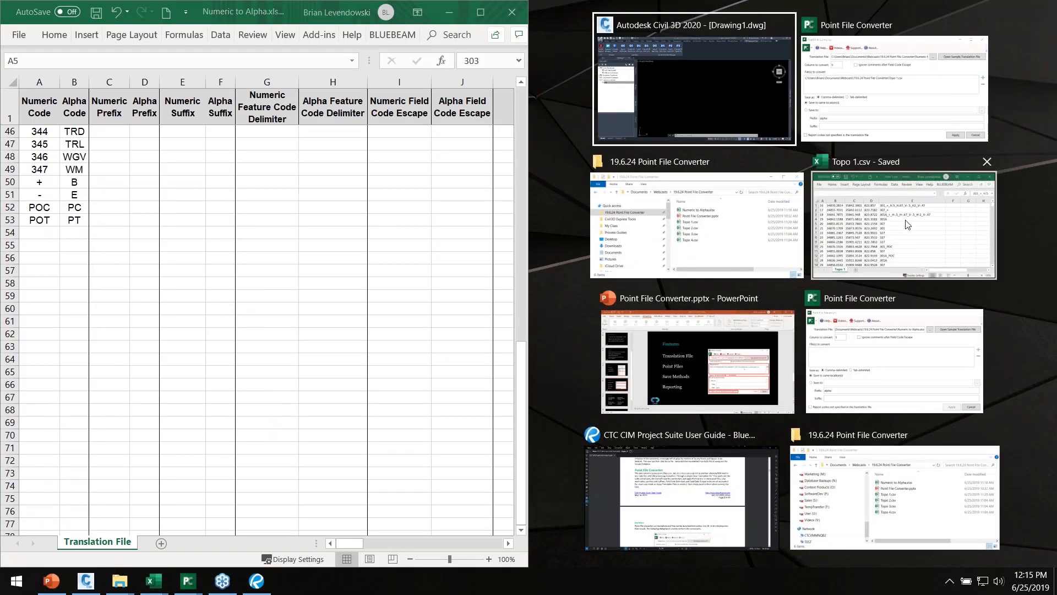
left_click(881, 222)
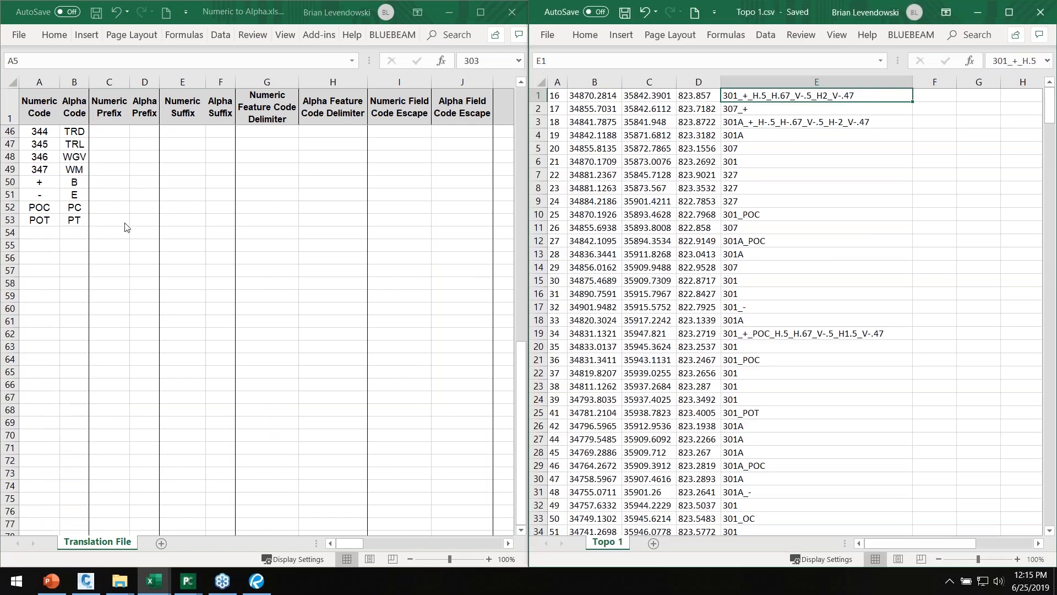
Step: Examine the linework code pairs in A50:B53, focusing on + to B and - to E
left_click(112, 229)
scroll(49, 222, "up", 2)
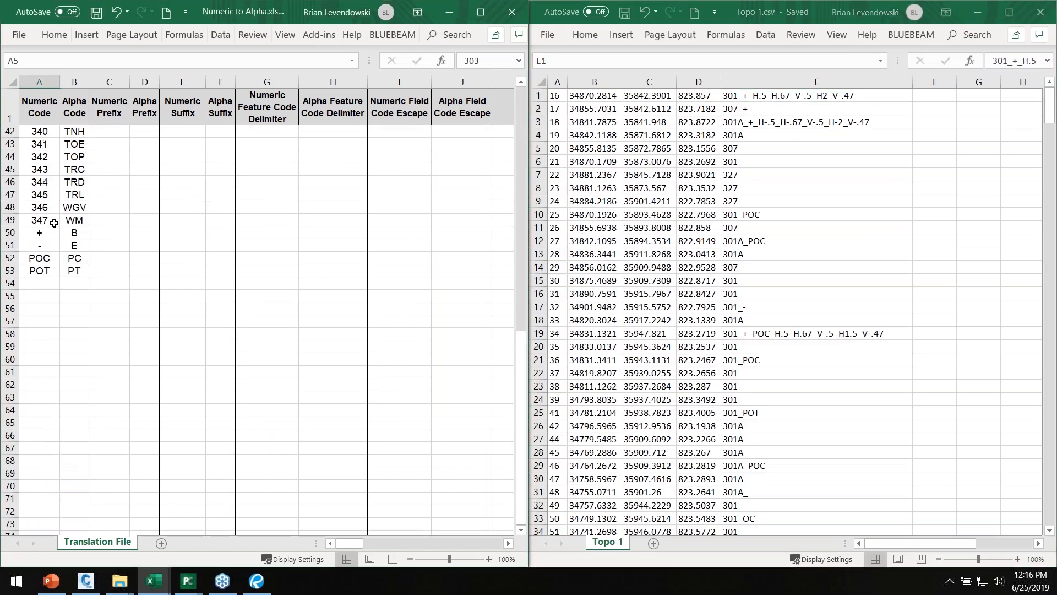
left_click_drag(46, 233, 70, 263)
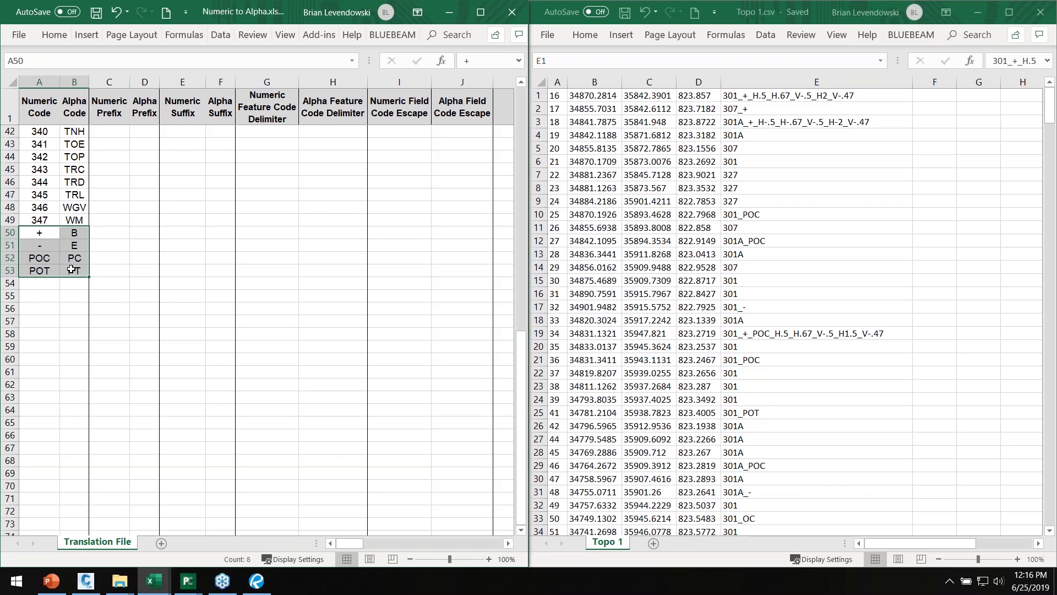
left_click(109, 258)
left_click(44, 234)
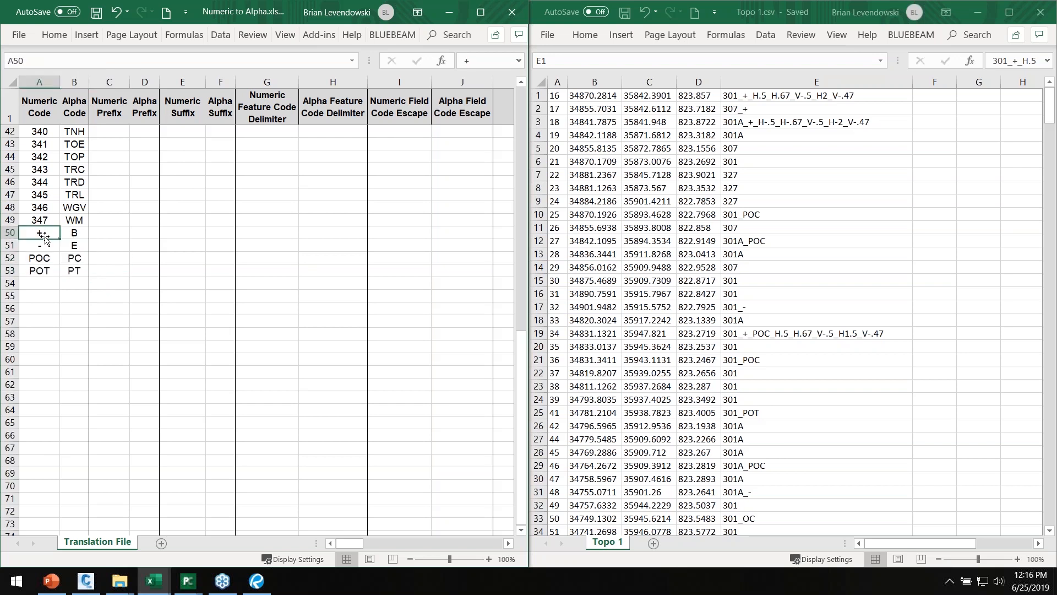
left_click(51, 244)
left_click(74, 233)
left_click(72, 246)
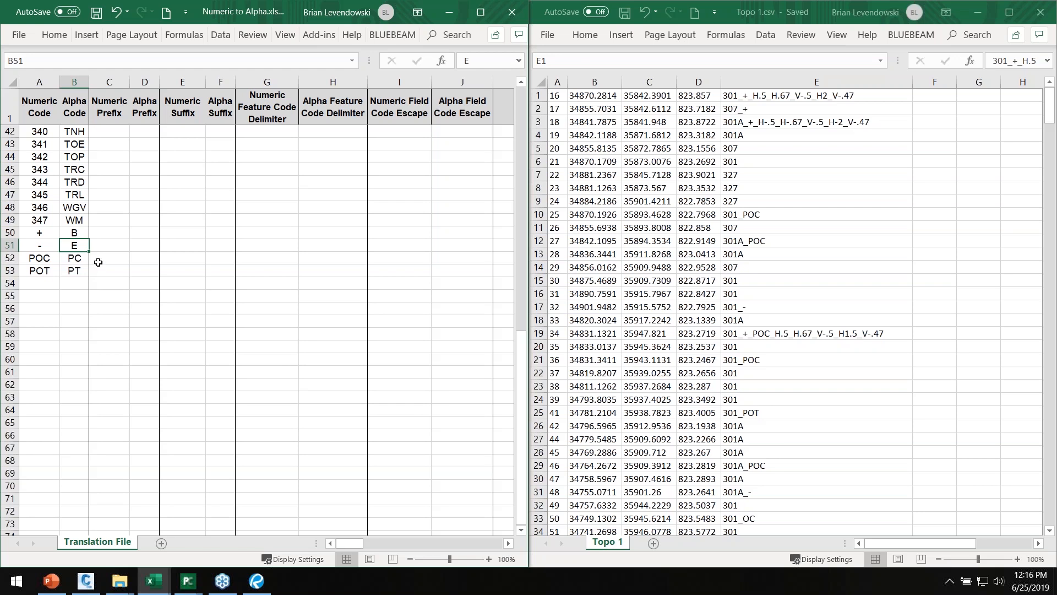
Step: Compare the numeric and alpha codes in columns A and B with the codes in E1 and E3 of Topo 1.csv
scroll(69, 246, "up", 13)
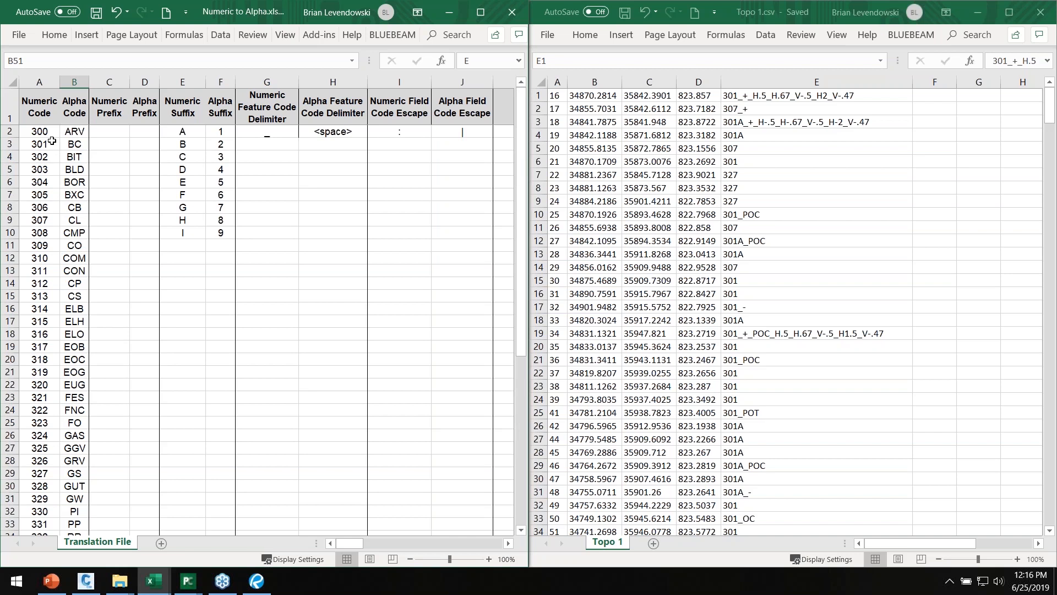
left_click_drag(41, 132, 40, 444)
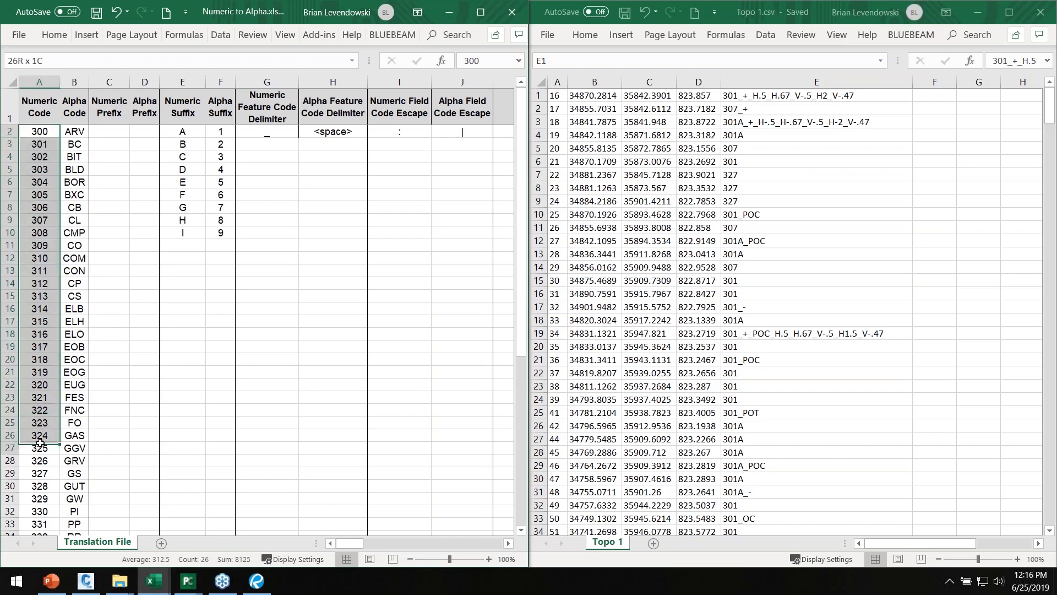
left_click_drag(74, 132, 66, 436)
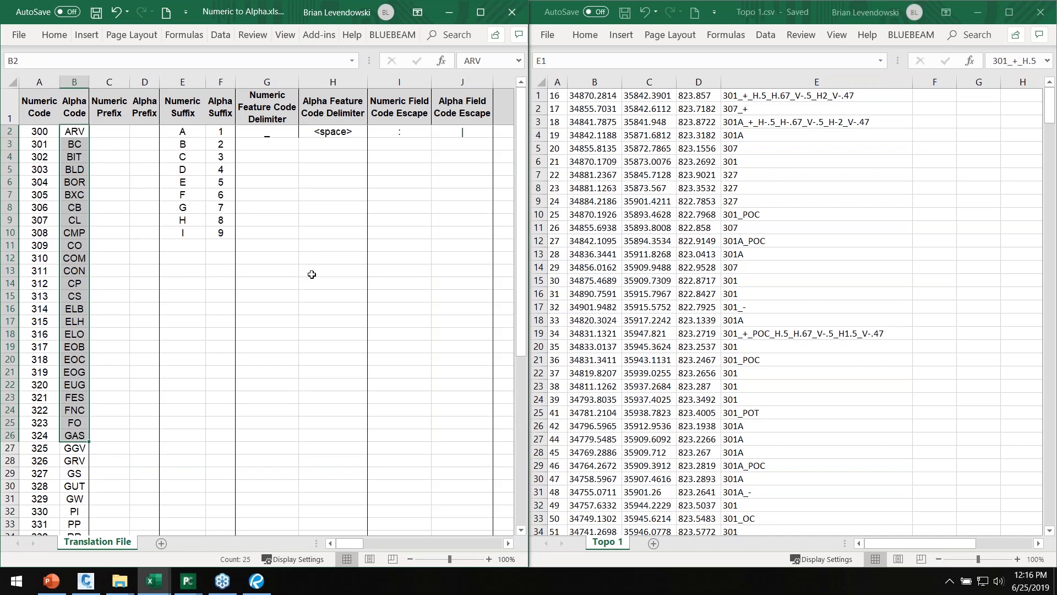
left_click(756, 103)
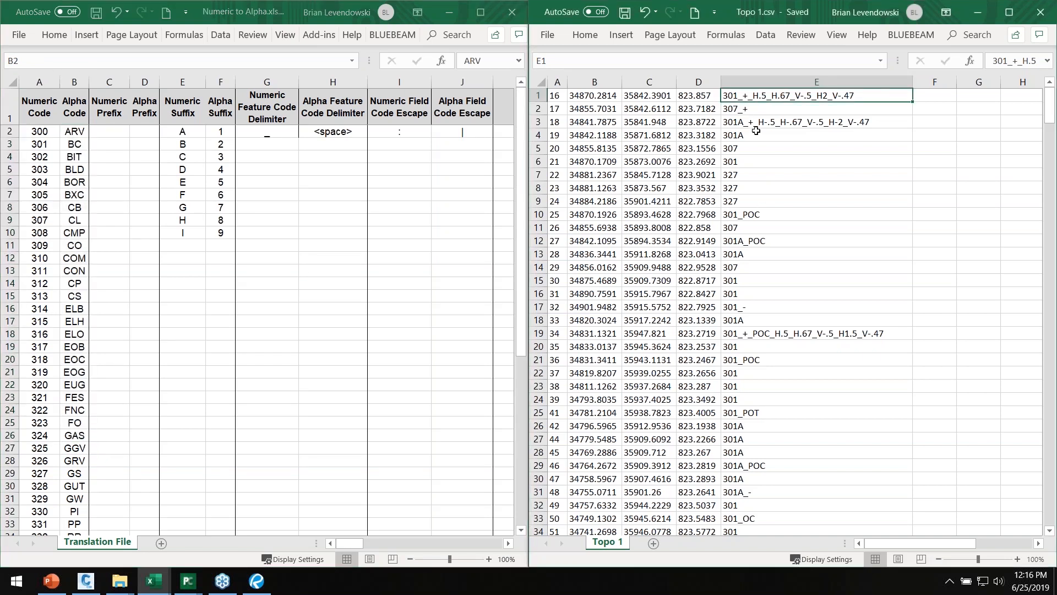
left_click(76, 144)
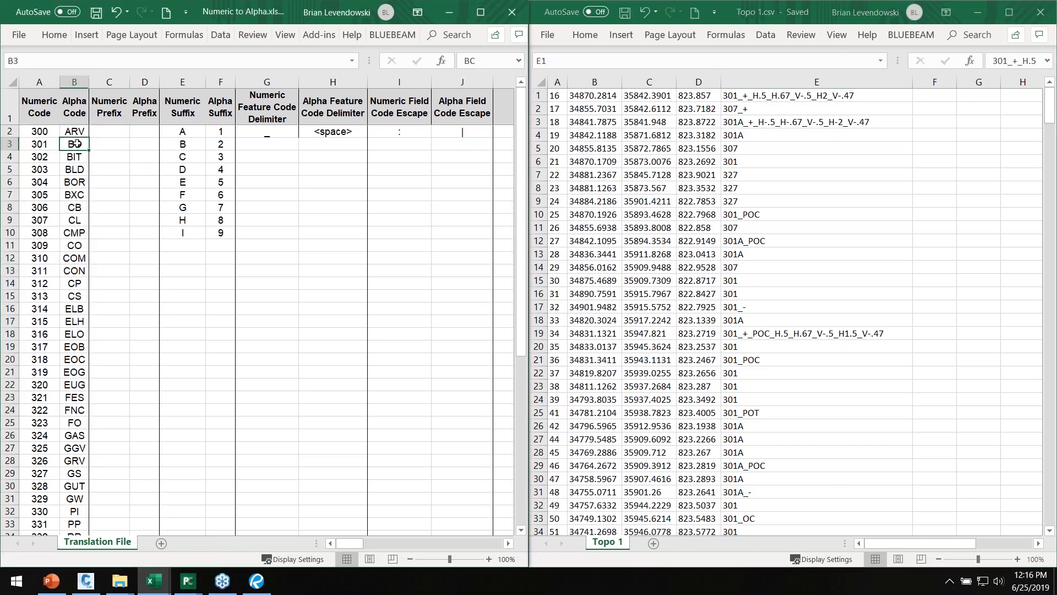
left_click(750, 100)
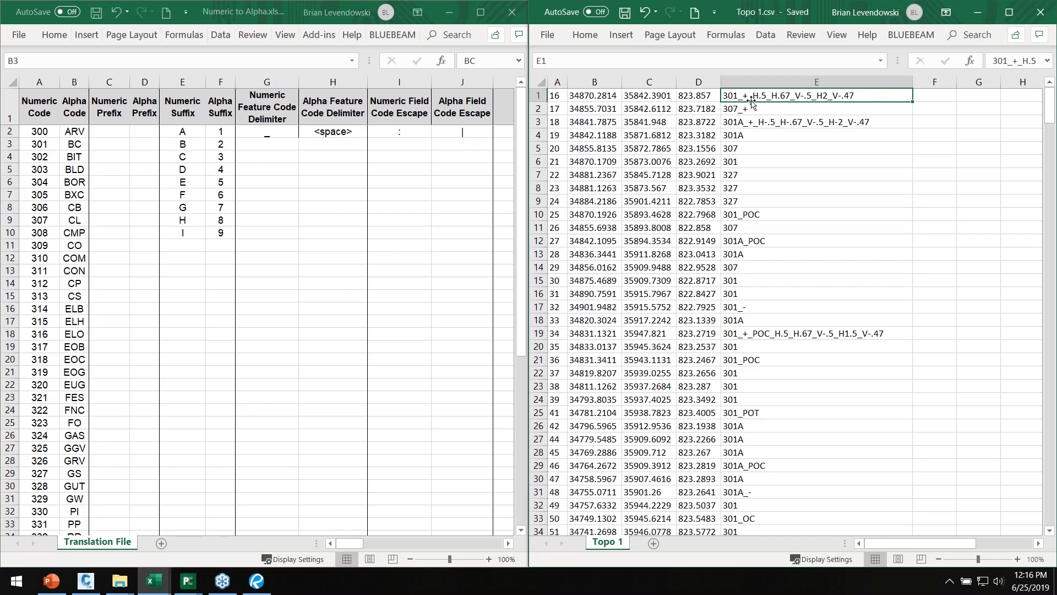
left_click(750, 124)
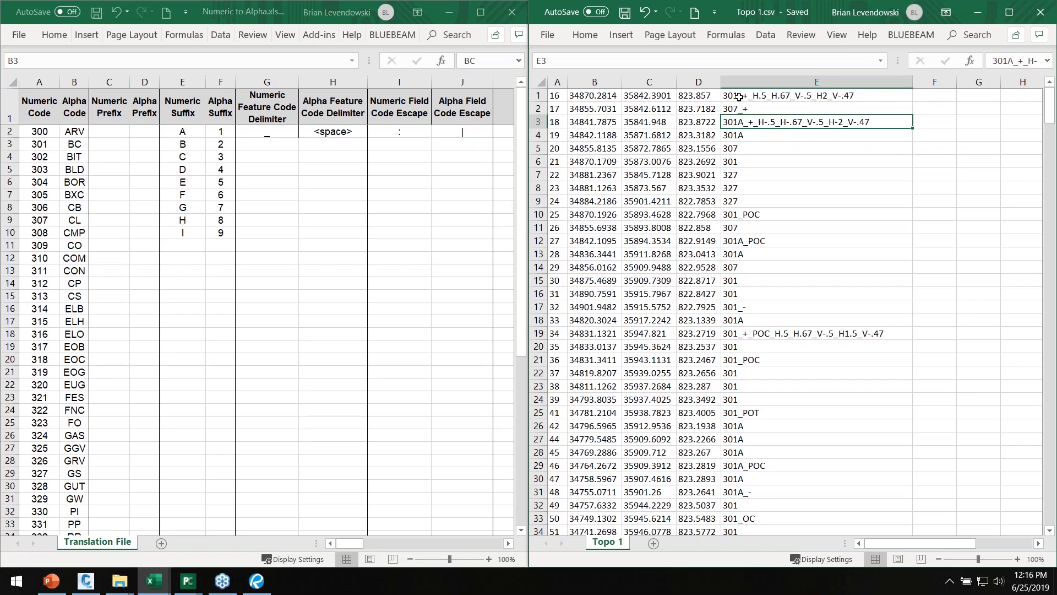
Step: Compare the 301A code in E4 of Topo 1.csv with the prefix and suffix columns C1:F10 of Numeric to Alpha.xlsx
left_click(747, 135)
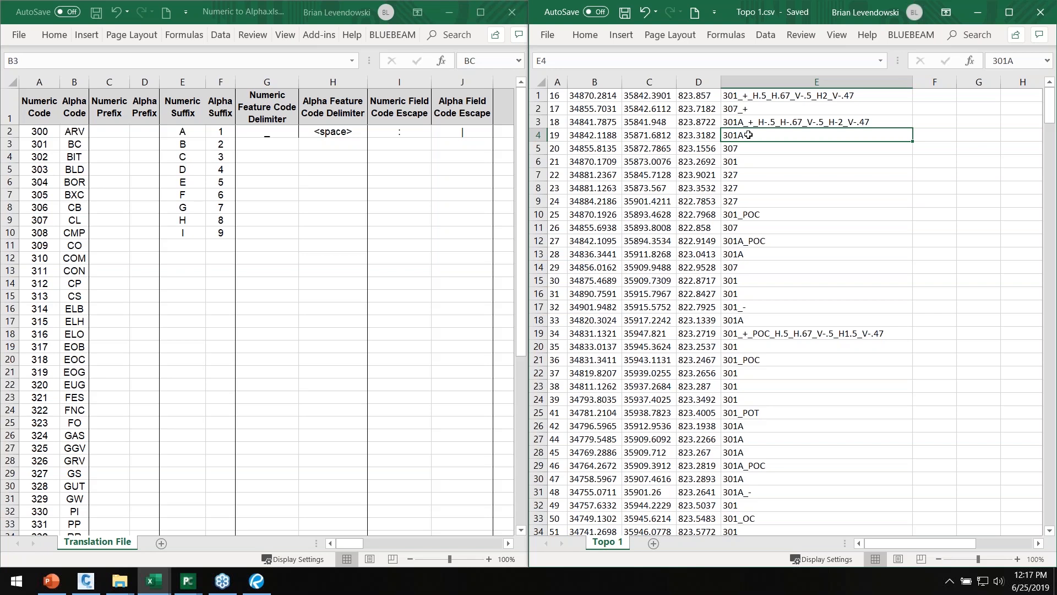
left_click(114, 138)
left_click_drag(118, 113, 222, 231)
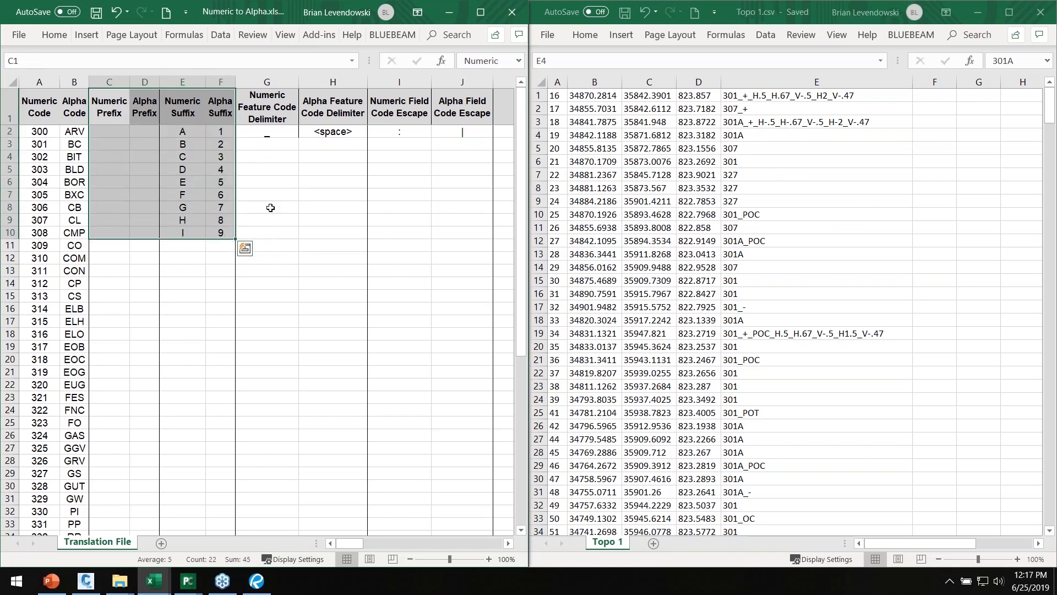
Step: Maximize Numeric to Alpha.xlsx and review the note in L2 together with the prefix and suffix columns C to F
left_click(480, 13)
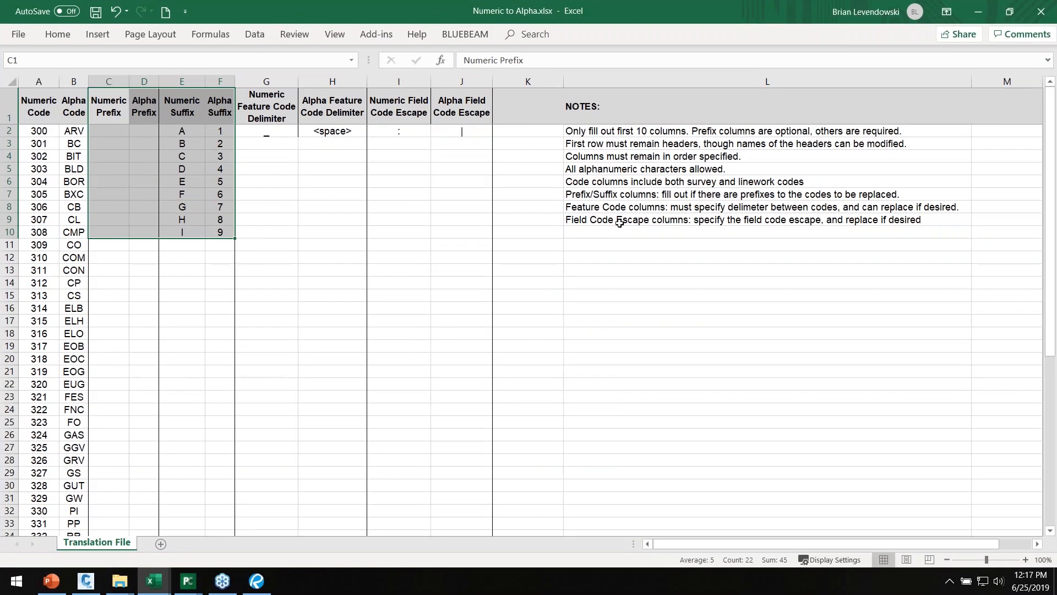
left_click(737, 132)
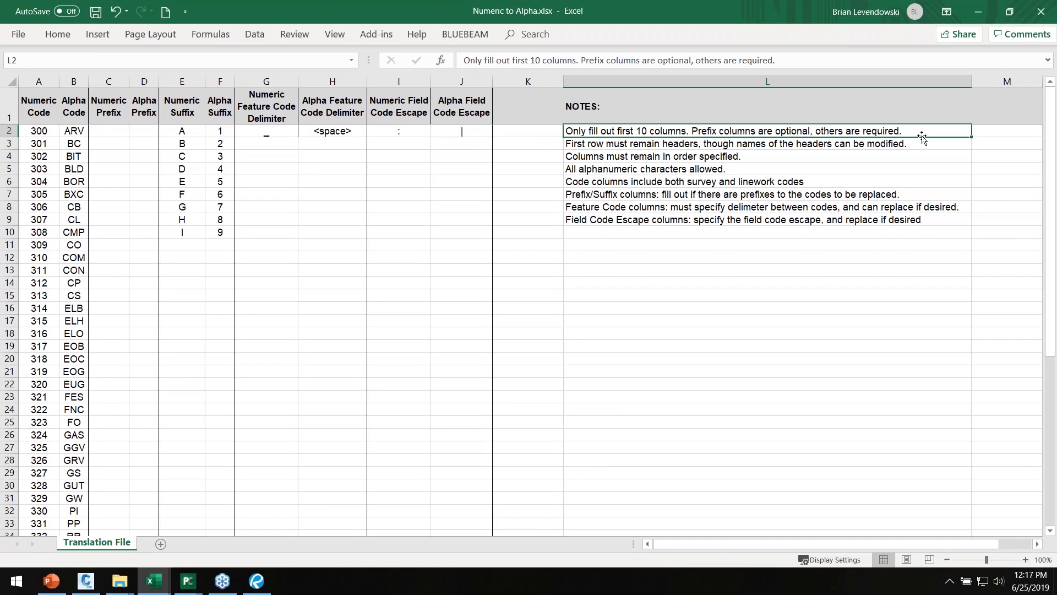
left_click(186, 131)
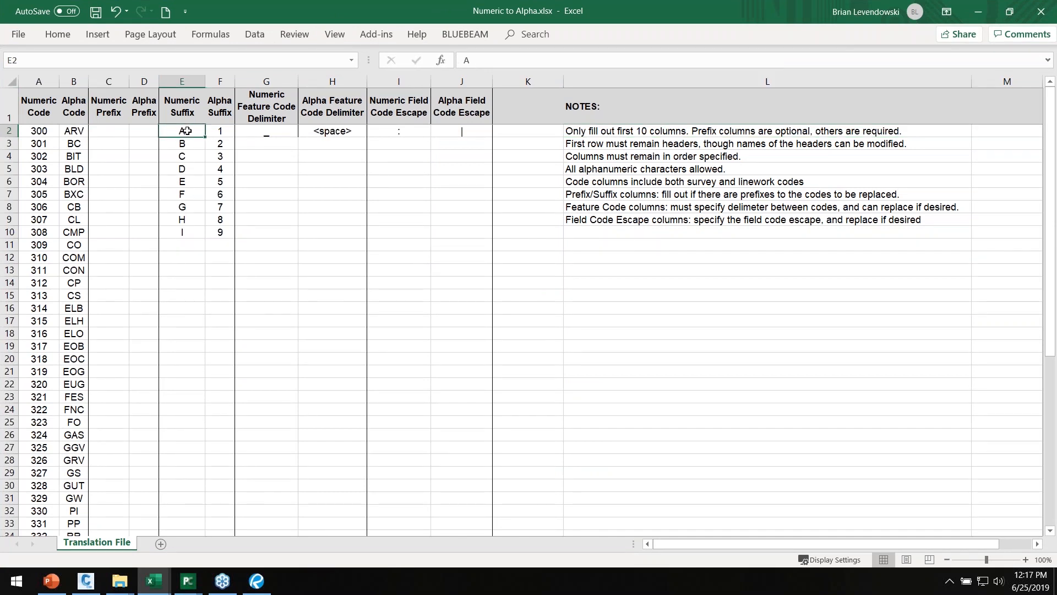
left_click_drag(186, 130, 182, 233)
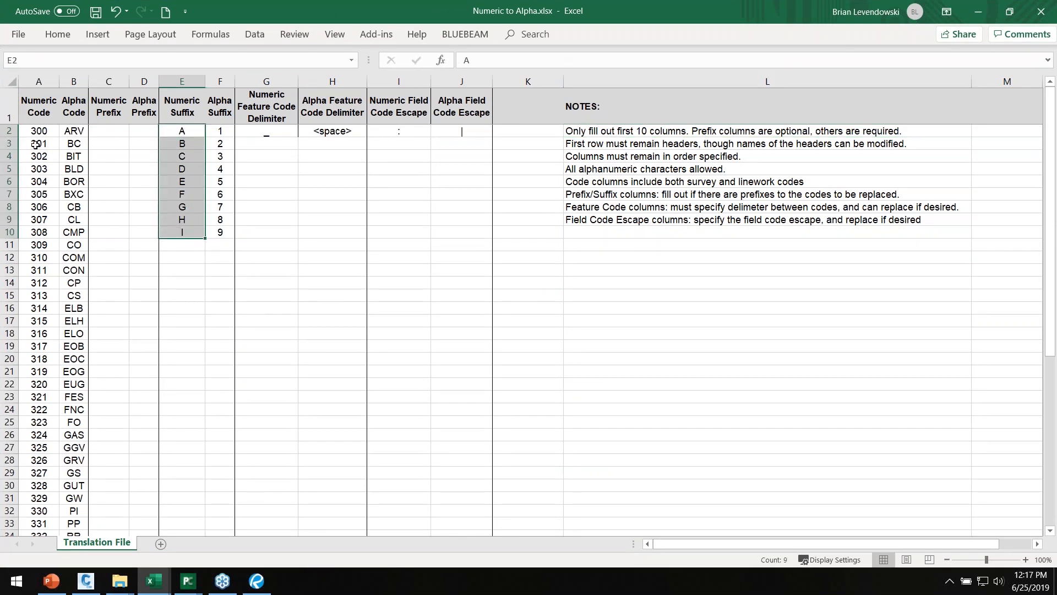
left_click(185, 130)
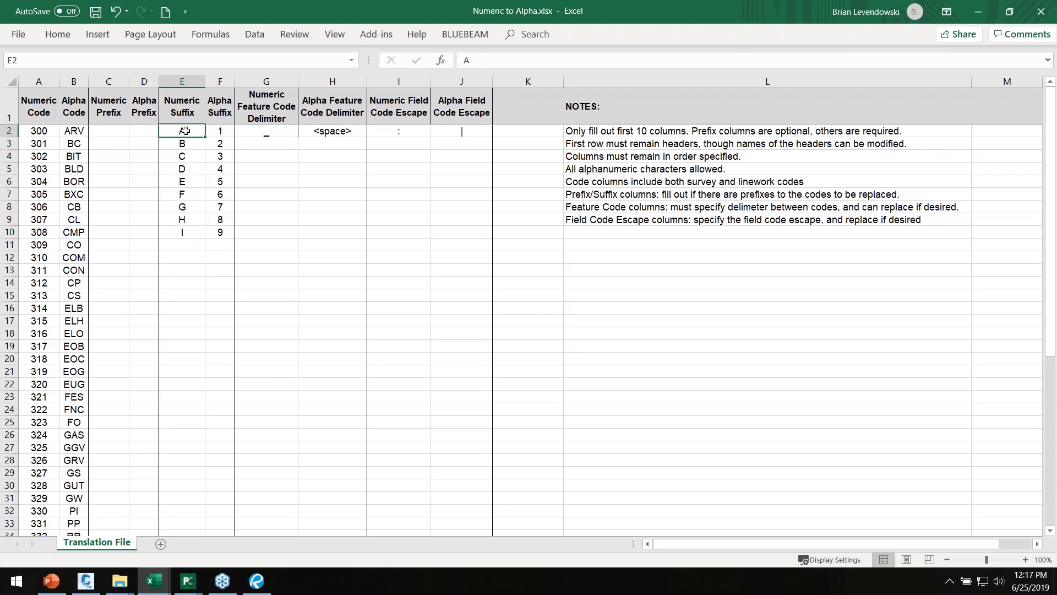
left_click(74, 132)
left_click(75, 144)
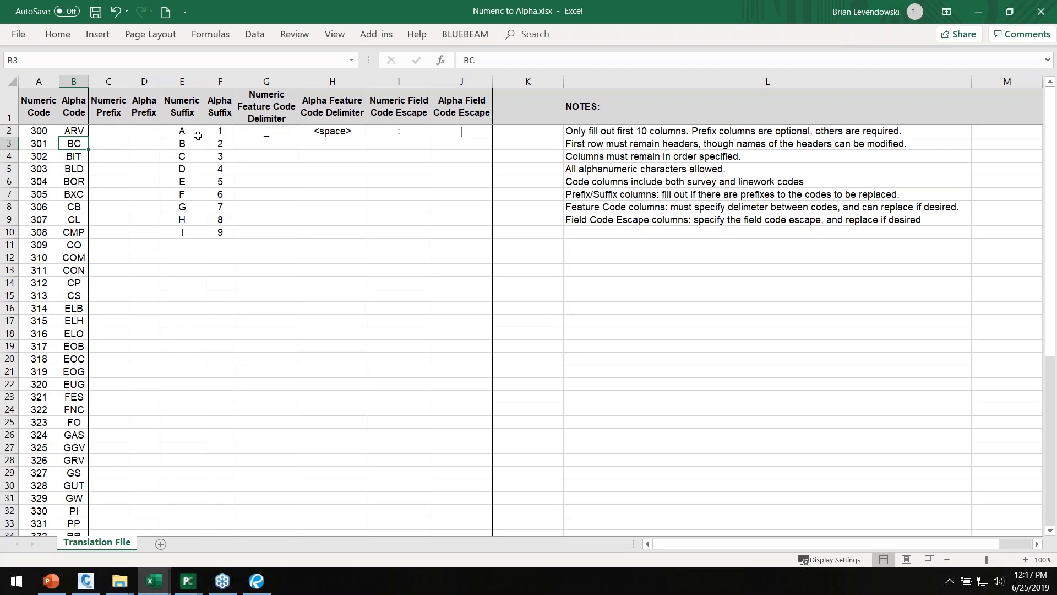
left_click_drag(117, 130, 154, 247)
left_click_drag(188, 131, 223, 234)
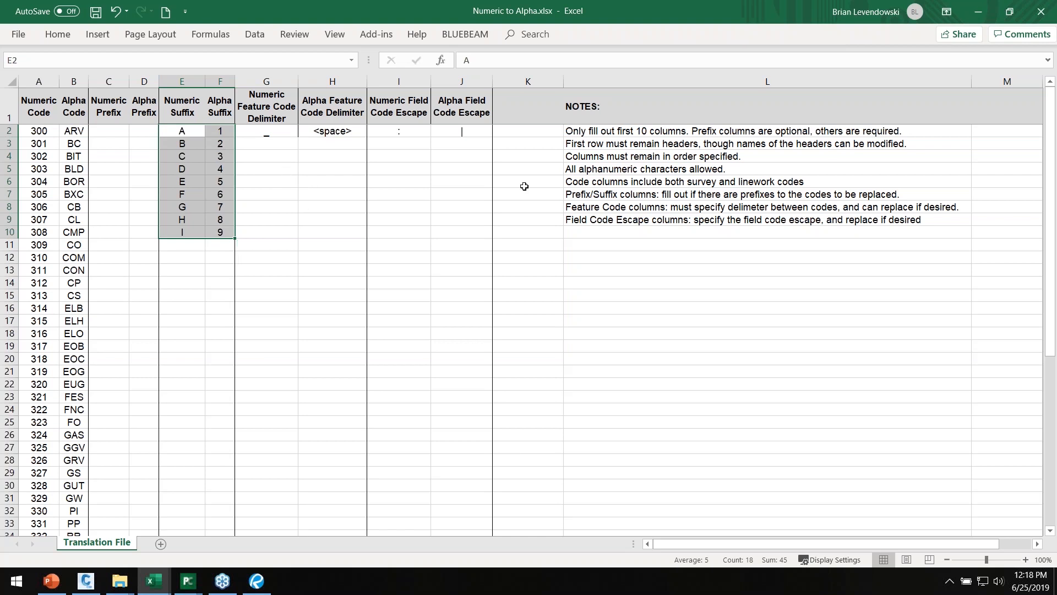
Step: Read the header note in L3 and change the header in A1 to DOT Code
left_click(631, 144)
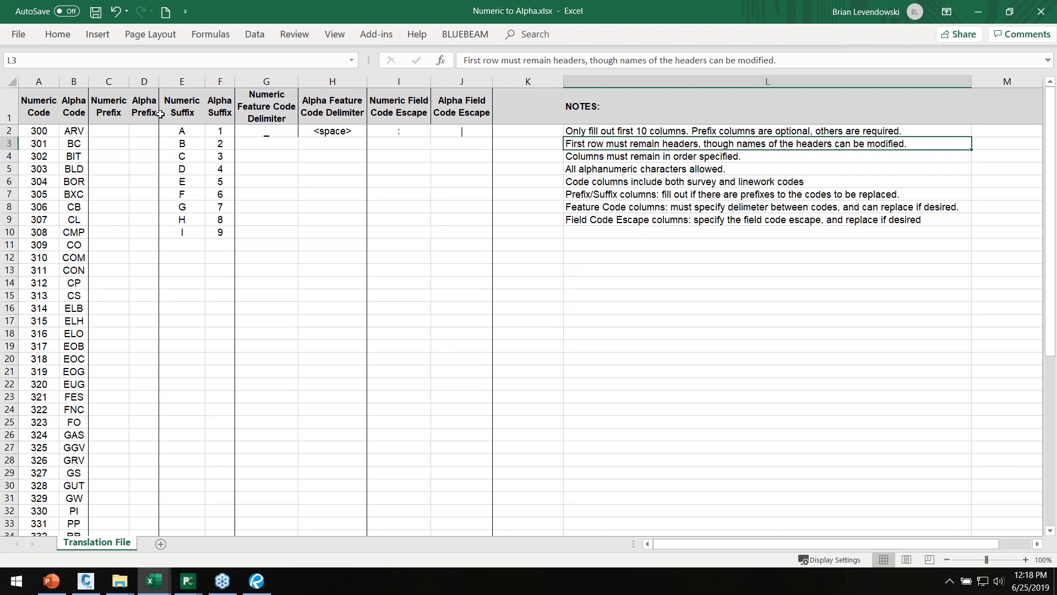
left_click(40, 104)
left_click(70, 107)
double_click(49, 100)
double_click(49, 100)
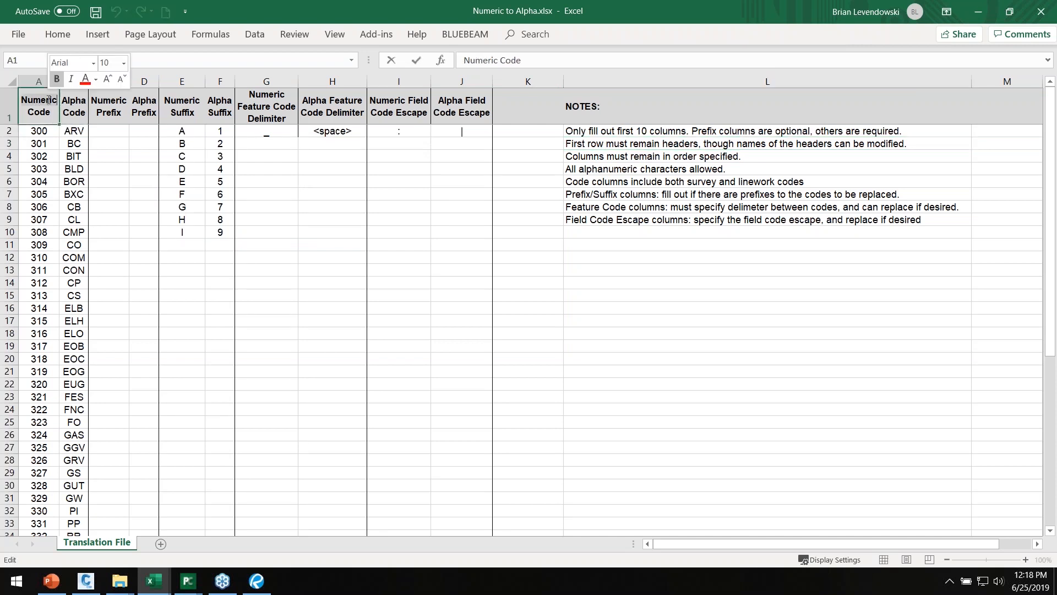
type("DOT")
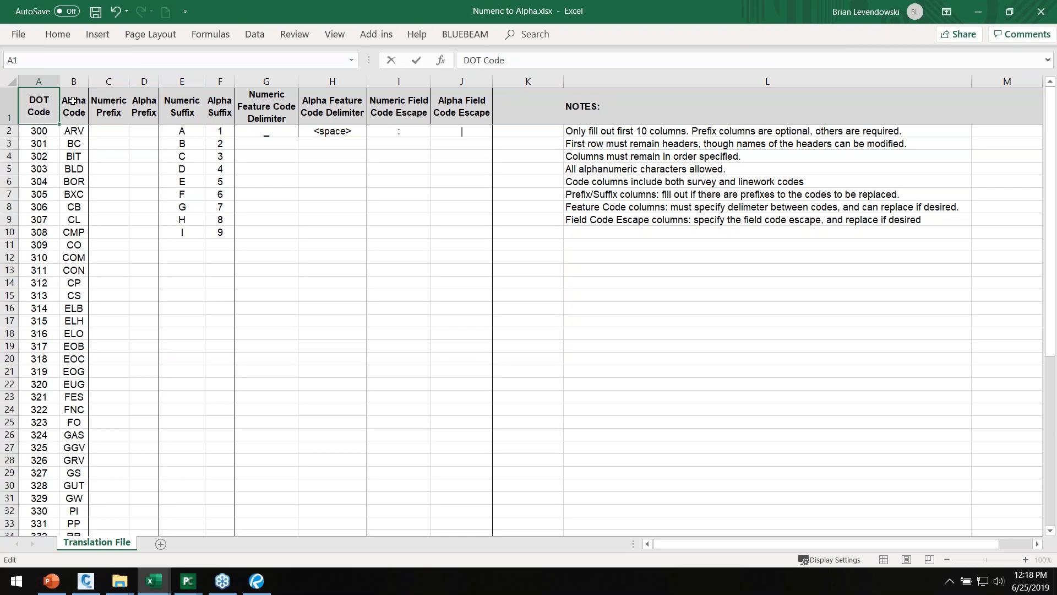
Step: Change the header in B1 to Org Code
left_click(74, 101)
double_click(74, 100)
type("cOMP")
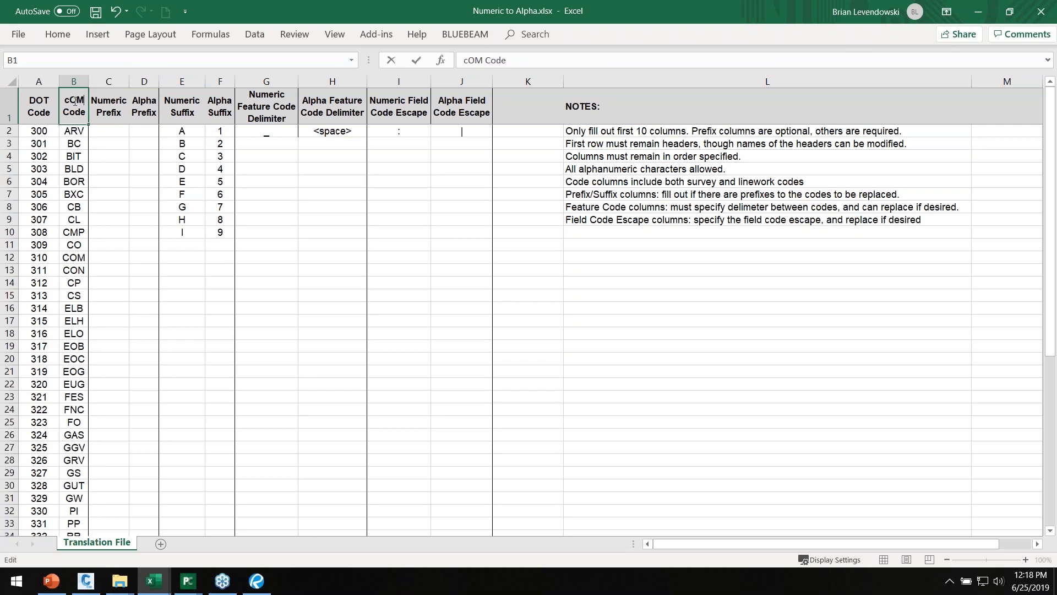
key("BackSpace")
key("BackSpace")
key("BackSpace")
key("BackSpace")
type("Org")
key("Return")
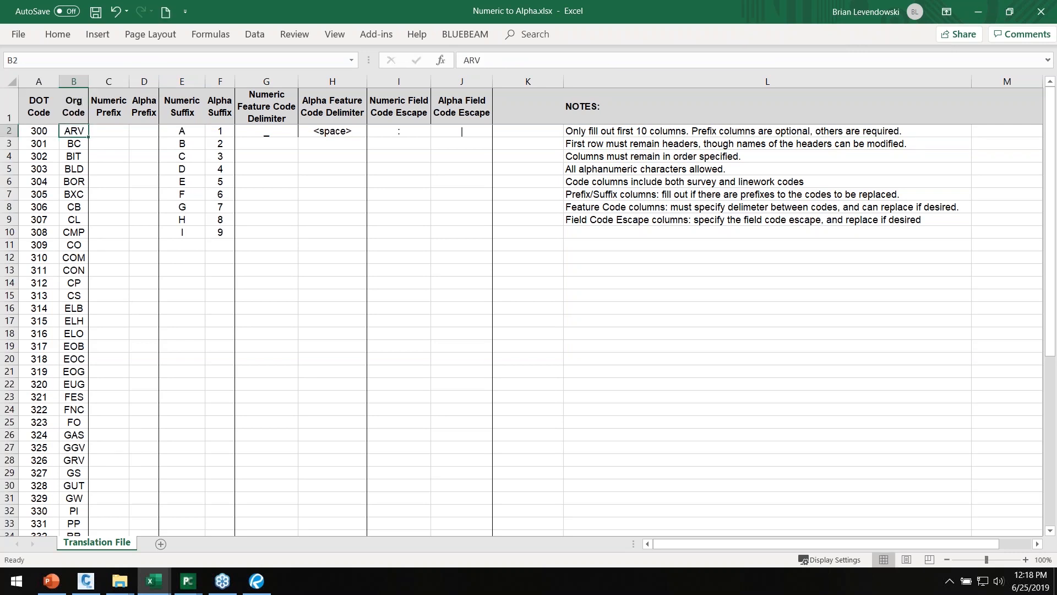
left_click(74, 102)
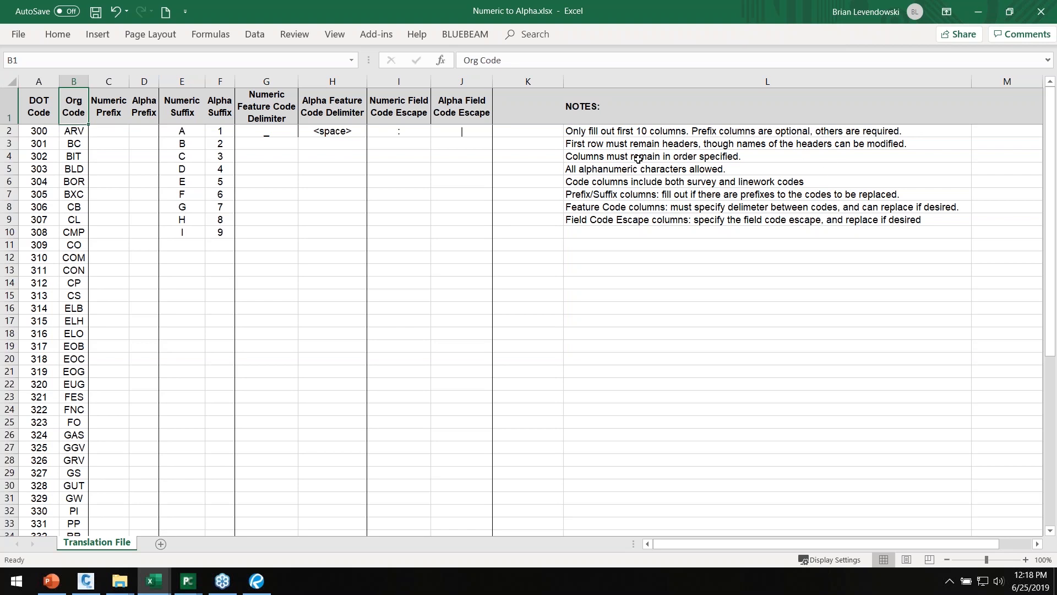
Step: Read the notes in L4 to L6 on column order, allowed characters and code columns
left_click(615, 155)
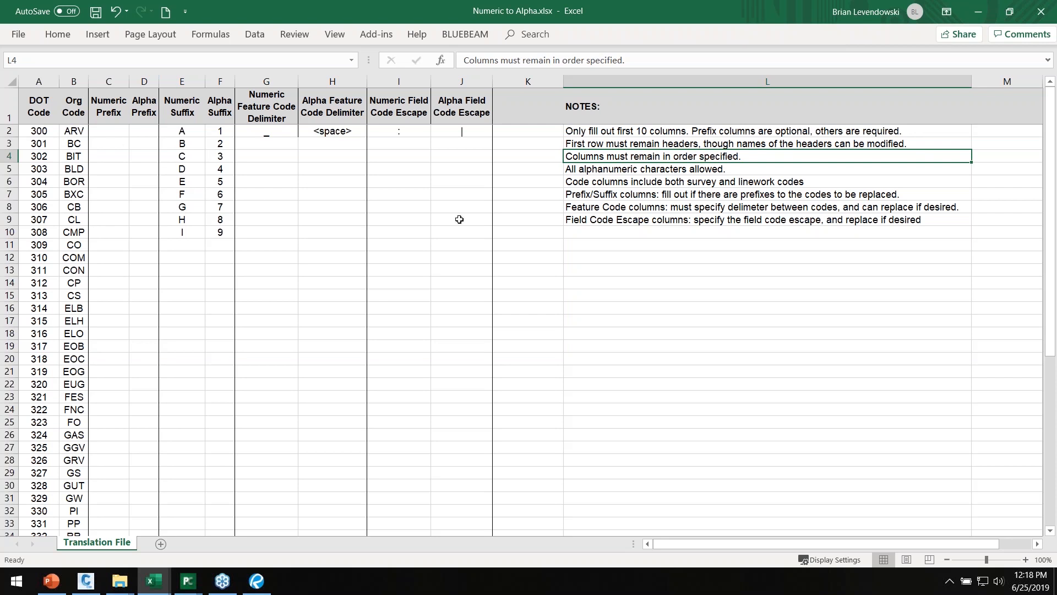
left_click(613, 170)
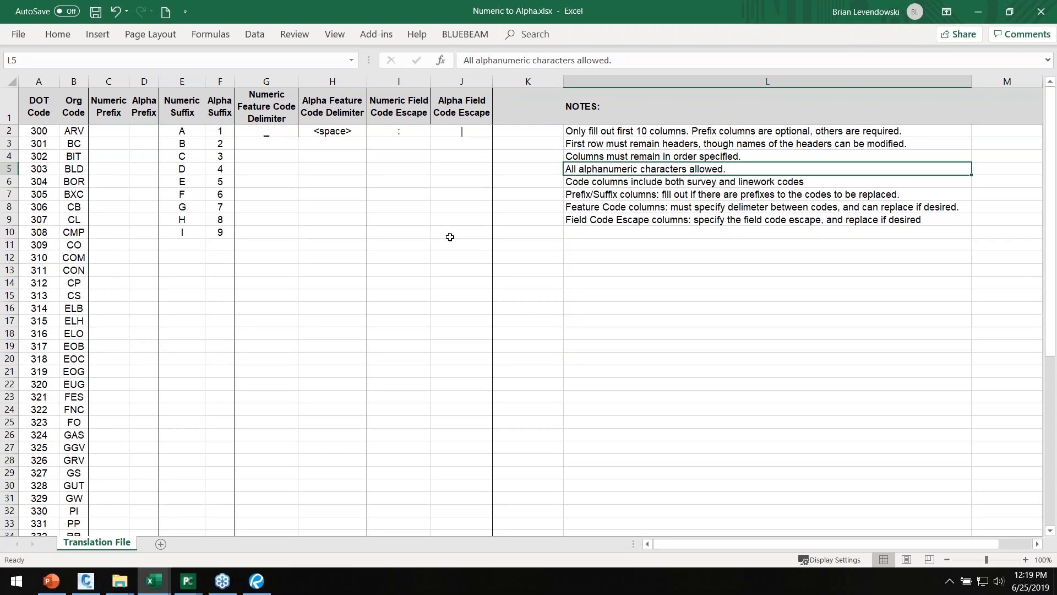
left_click(609, 183)
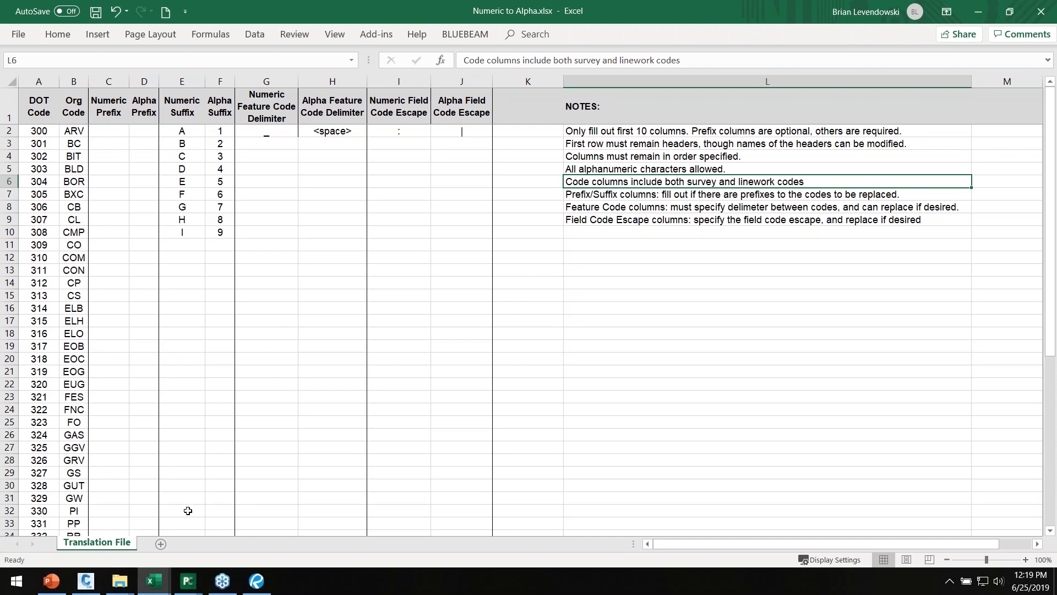
Step: View the code in E1 of Topo 1.csv and open the CTC linework code set for editing in Civil 3D
mouse_move(154, 580)
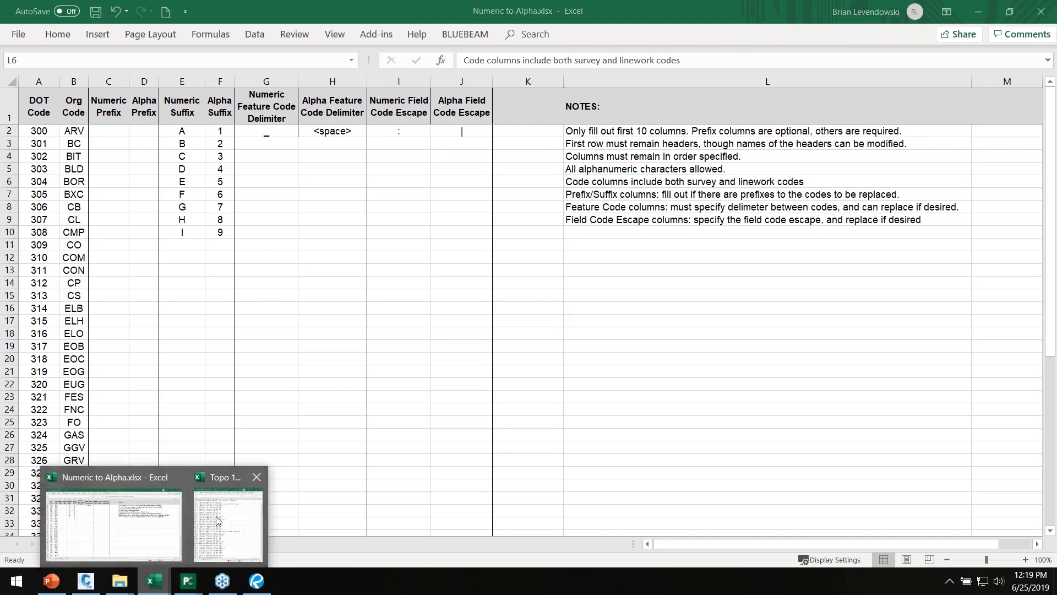
left_click(220, 523)
left_click(757, 96)
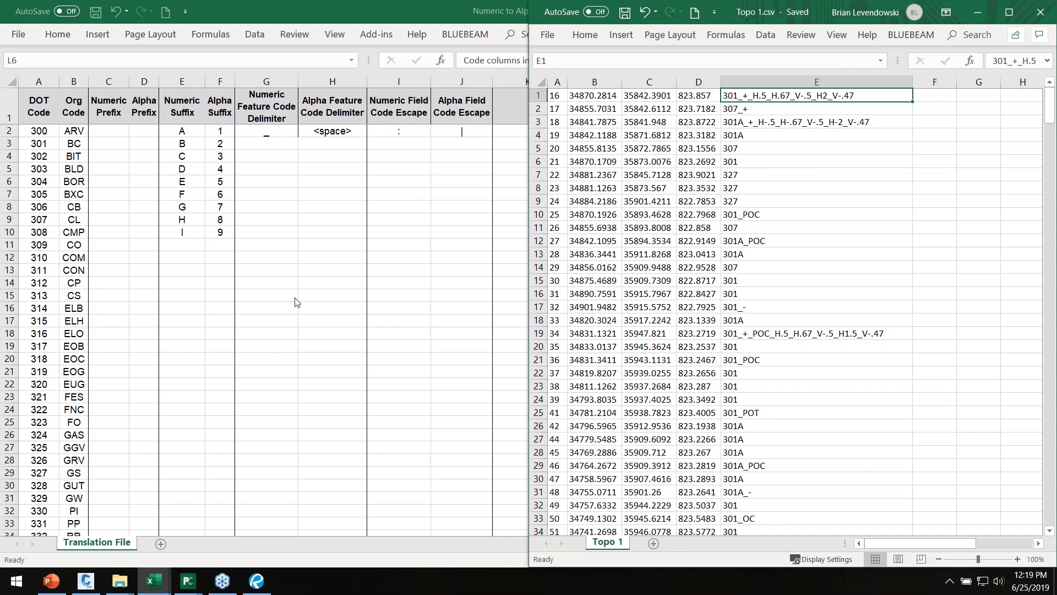
left_click(87, 582)
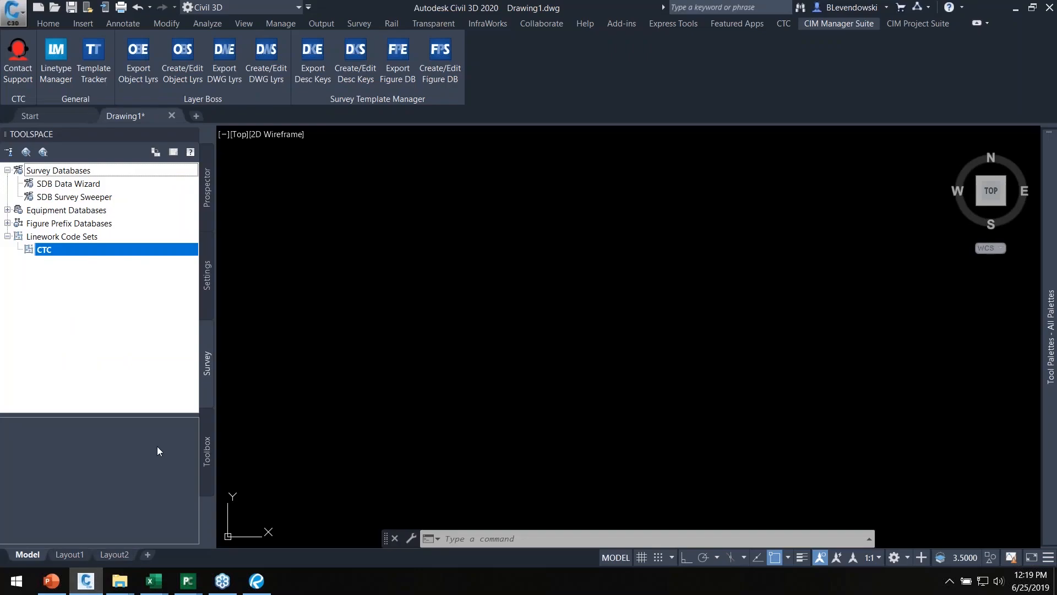
right_click(48, 252)
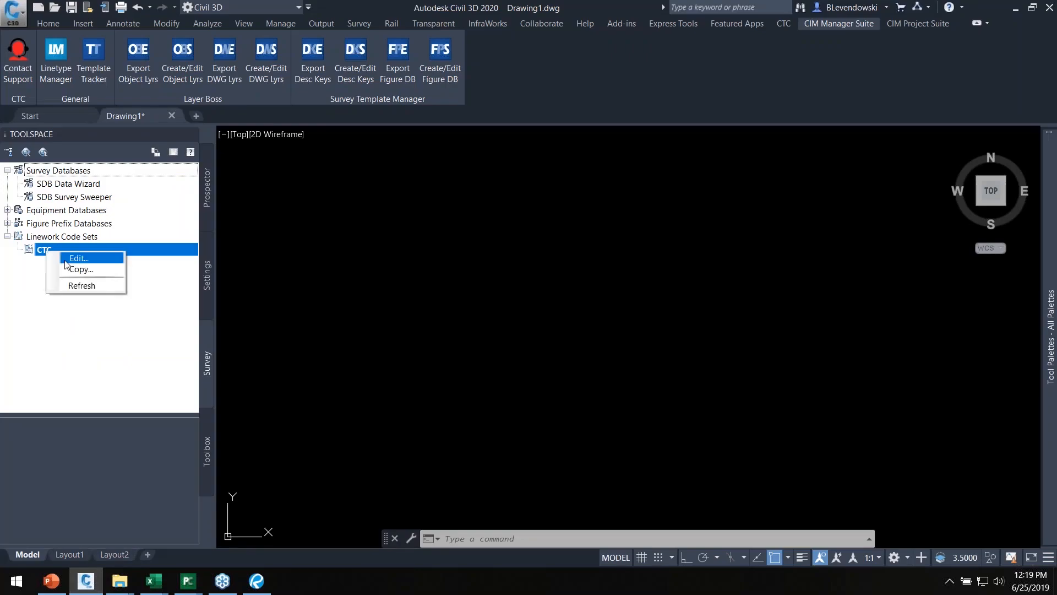
left_click(79, 258)
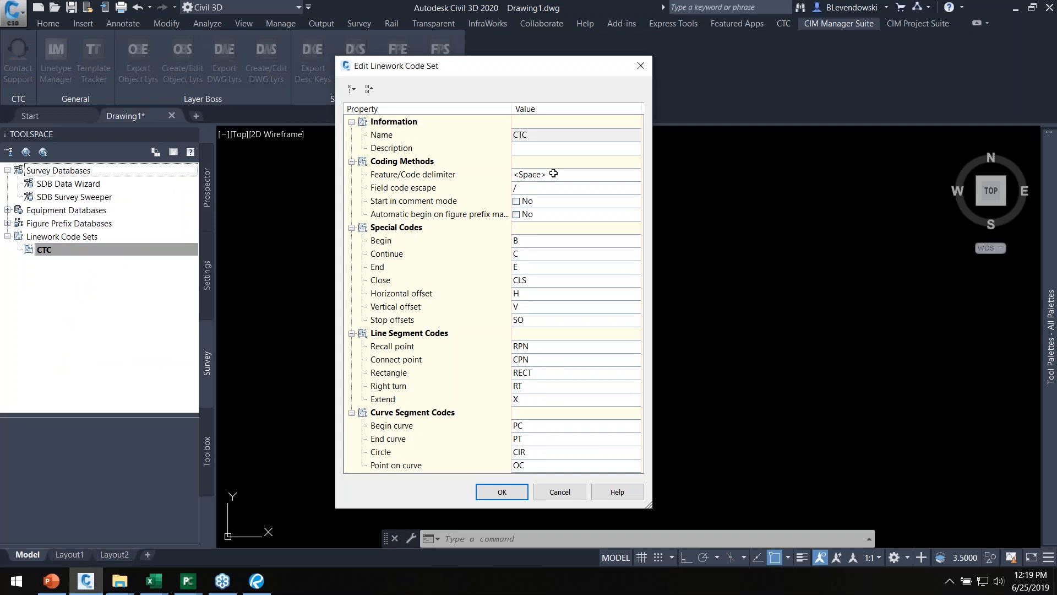
Step: Examine the feature/code delimiter and field code escape of the CTC linework code set, and return to Excel without changing them
left_click(574, 174)
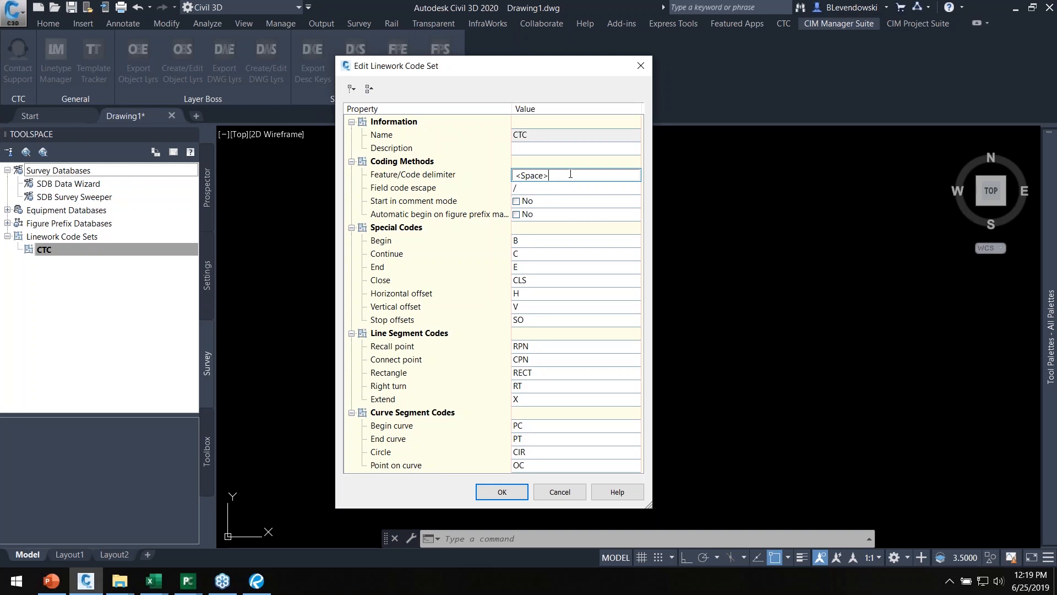
left_click_drag(570, 174, 494, 170)
key("Escape")
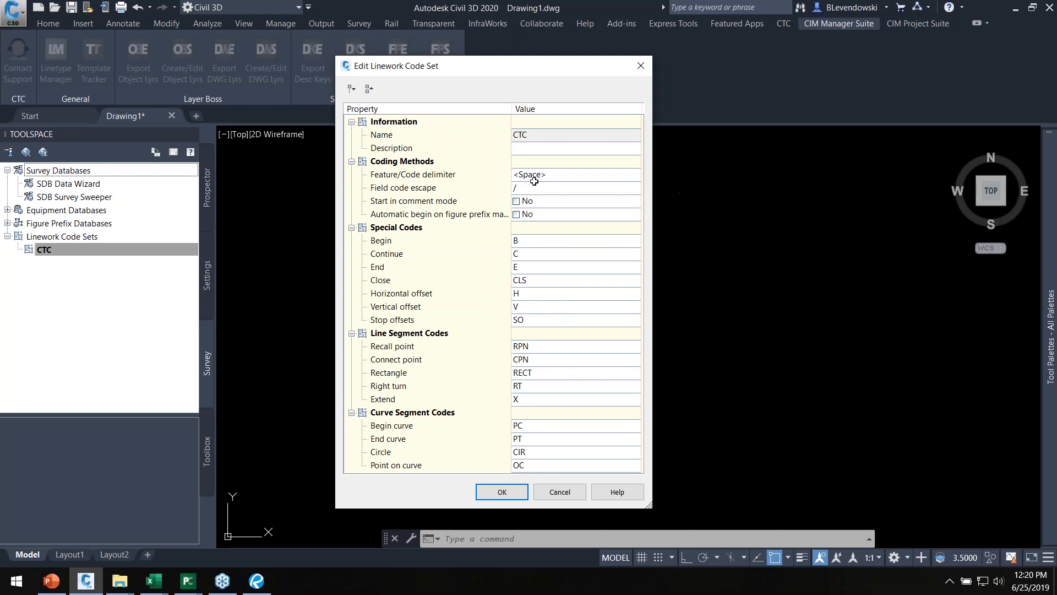
left_click(558, 173)
left_click(557, 173)
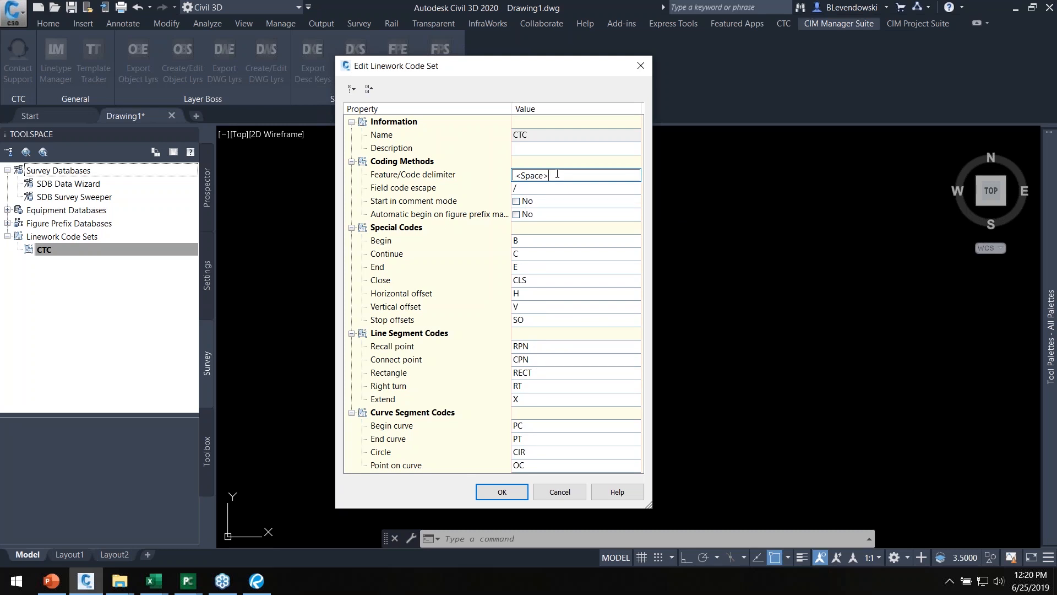
left_click(538, 188)
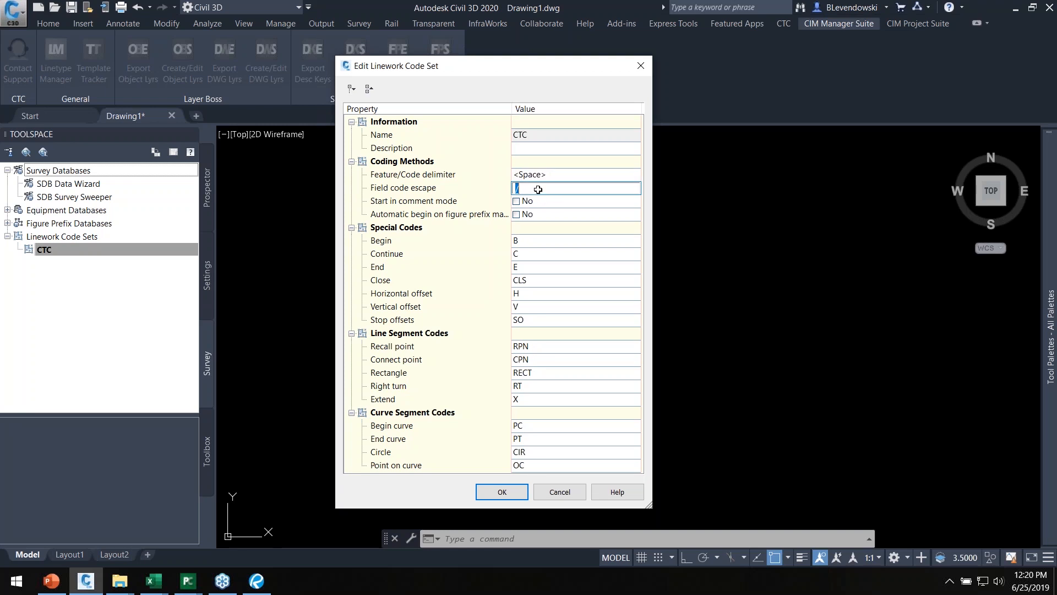
left_click(558, 174)
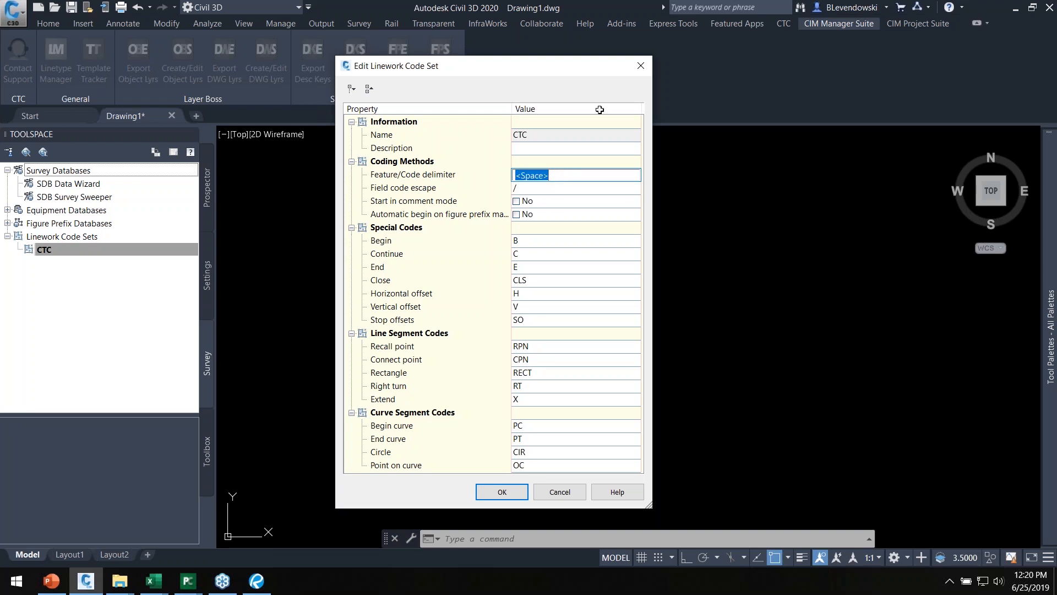
left_click(640, 71)
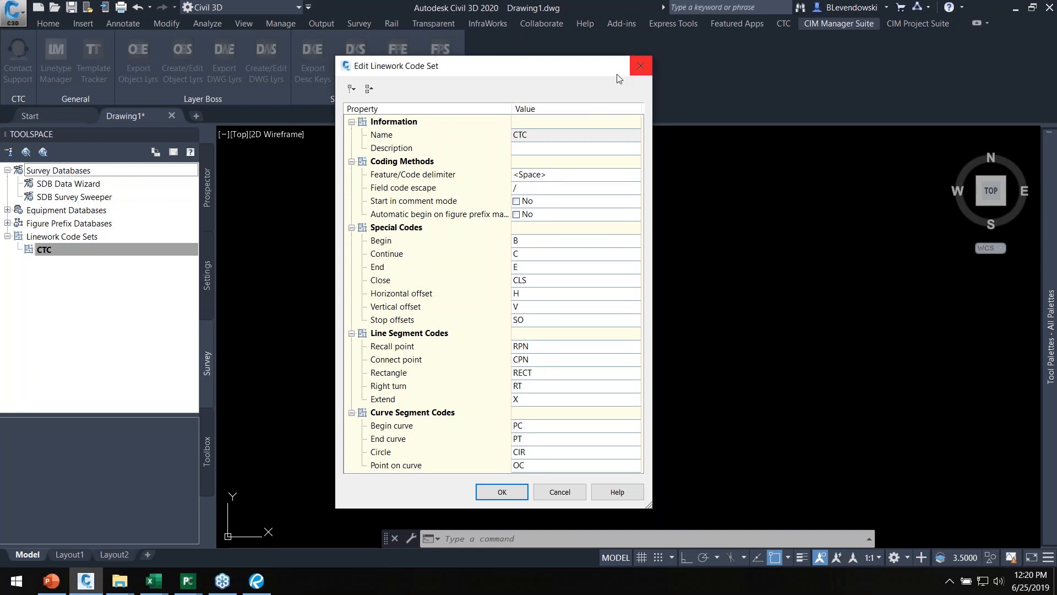
left_click(640, 67)
left_click(1015, 8)
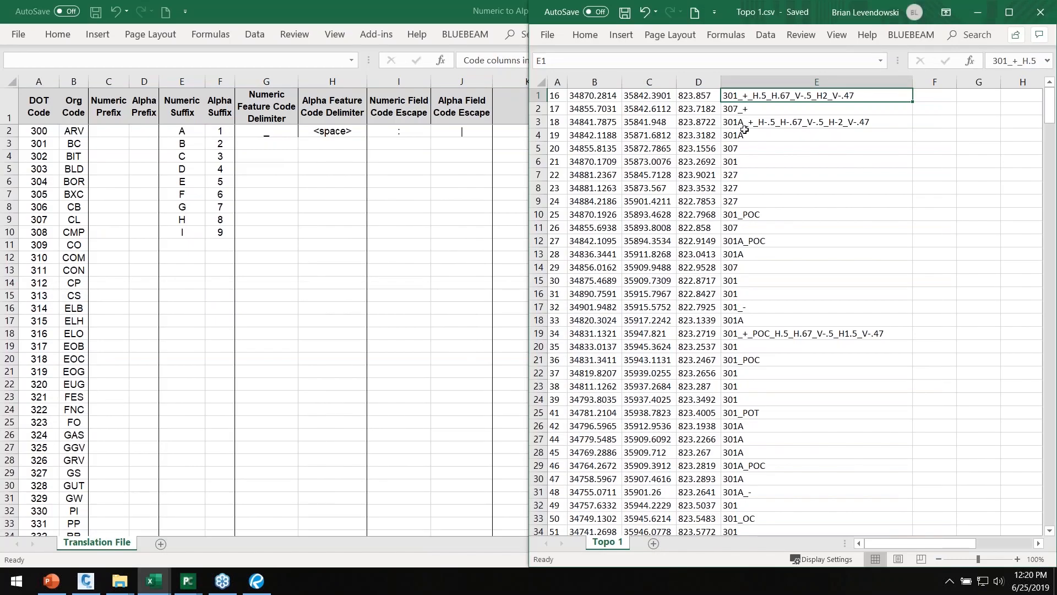
Step: Set the numeric feature code delimiter in G2 of Numeric to Alpha.xlsx to <space>
left_click(264, 105)
left_click_drag(288, 110, 328, 132)
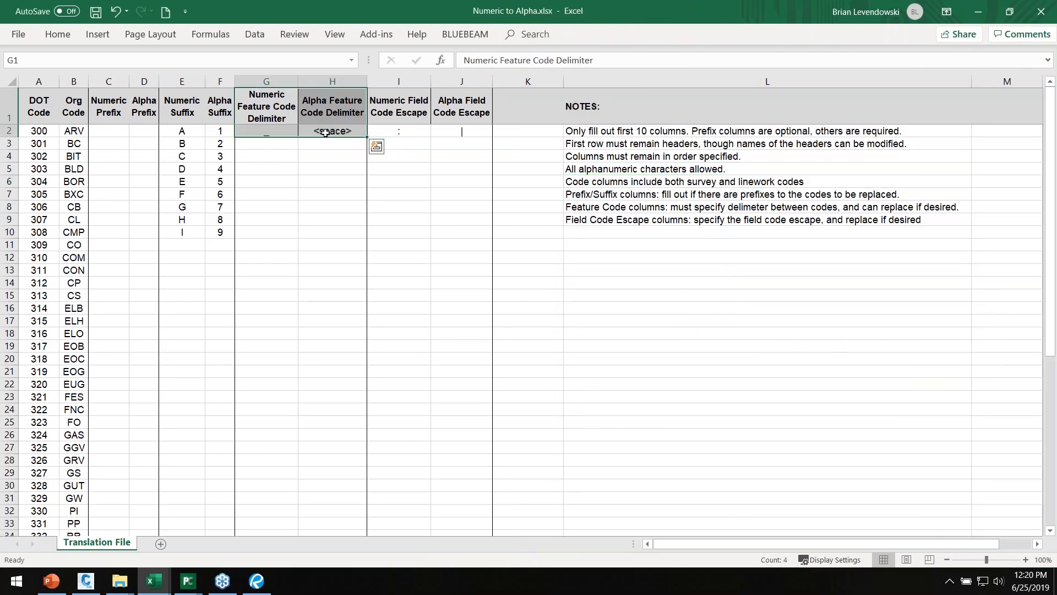
left_click(271, 131)
type("<s")
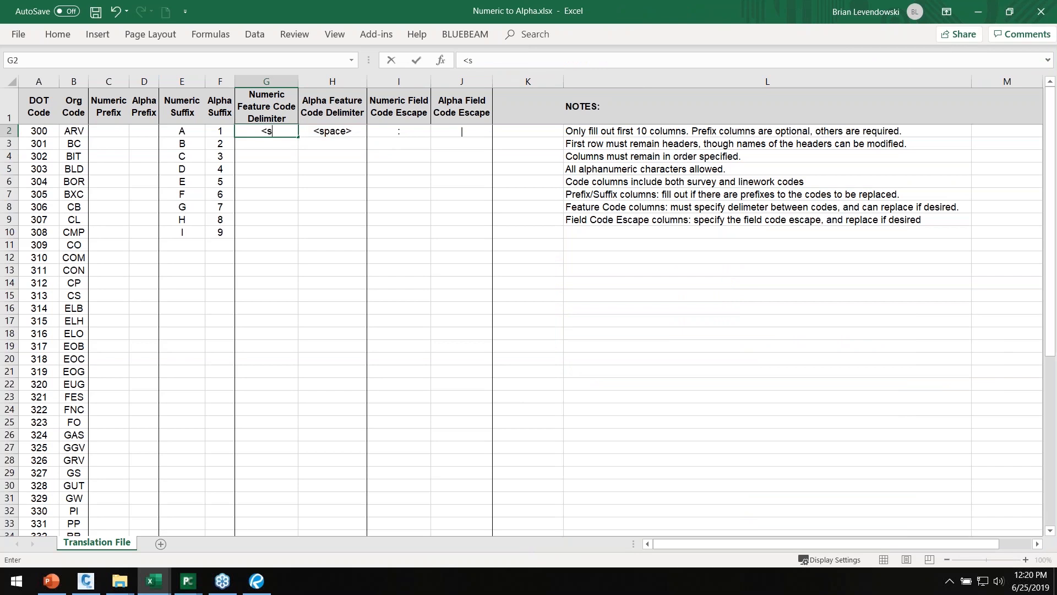
type("pace>")
key("Return")
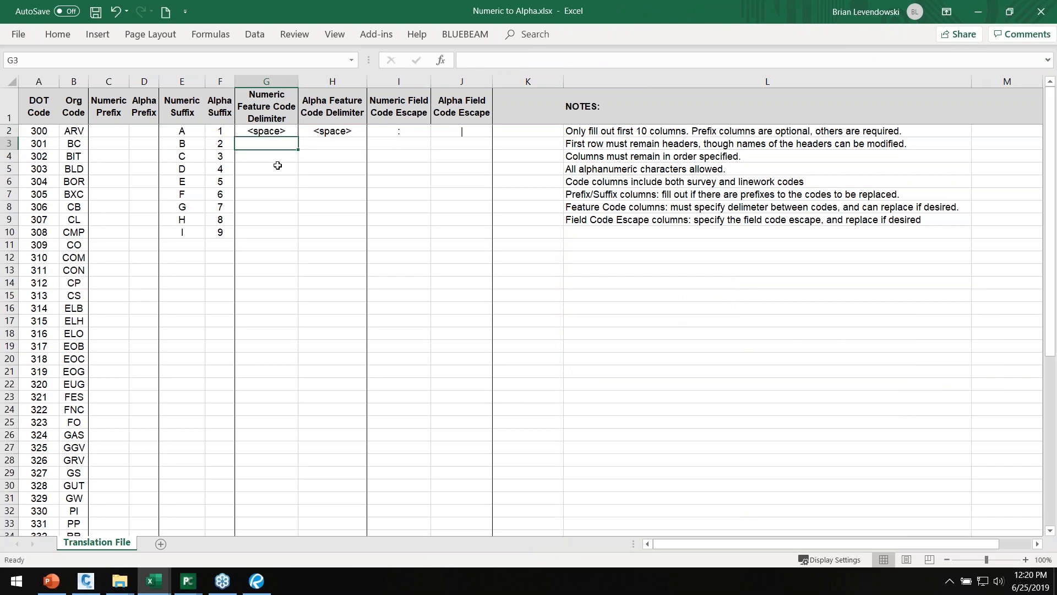
Step: Restore the underscore (_) as the numeric feature code delimiter in G2
left_click(278, 131)
type("_")
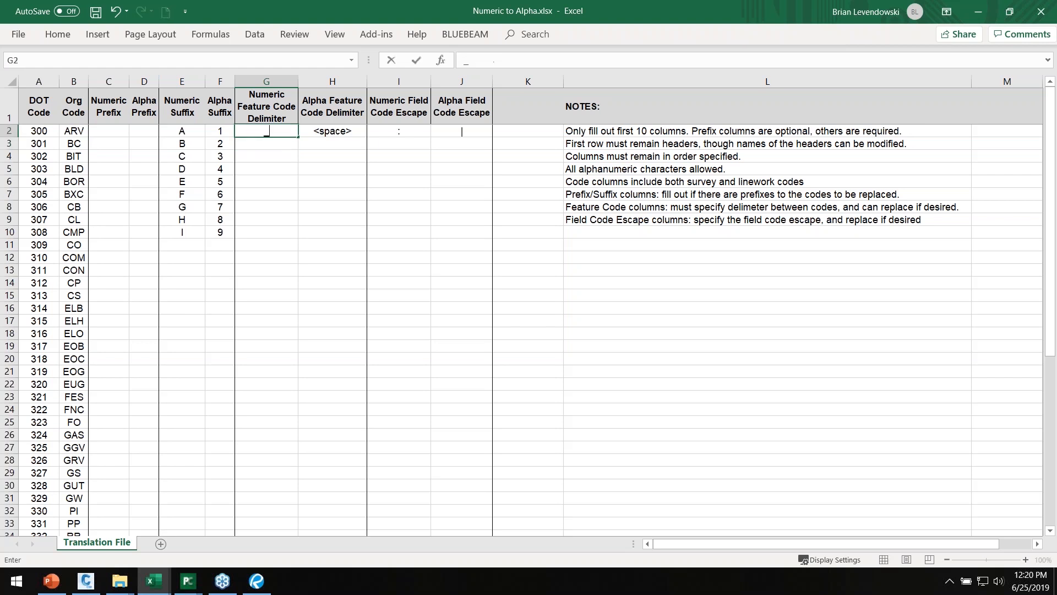
key("Tab")
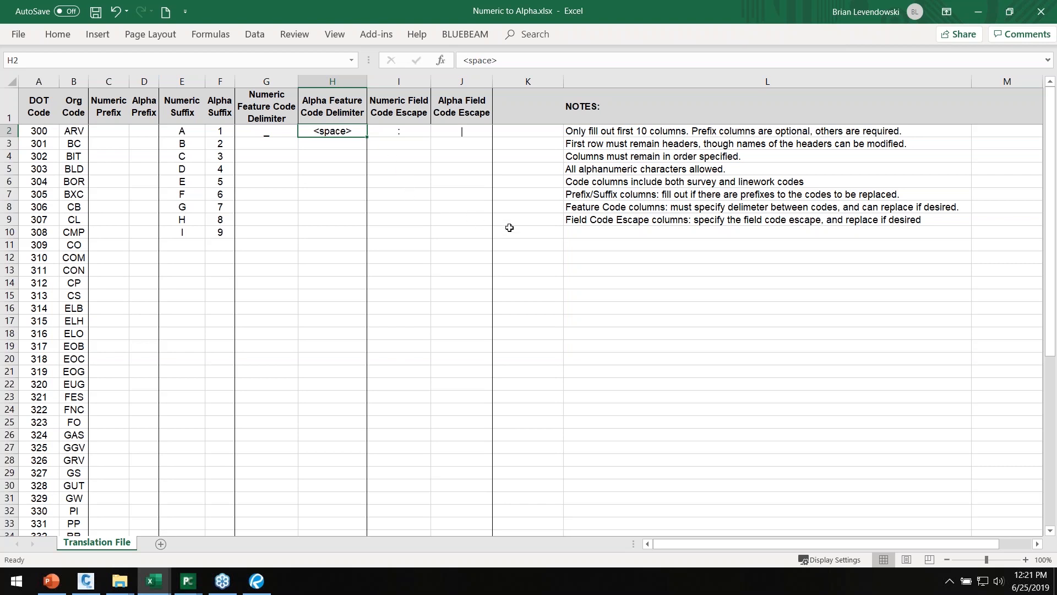
Step: Examine the field code escapes in I2 and J2, and locate the matching 306:damaged entry in Topo 1.csv shown alongside
left_click(416, 134)
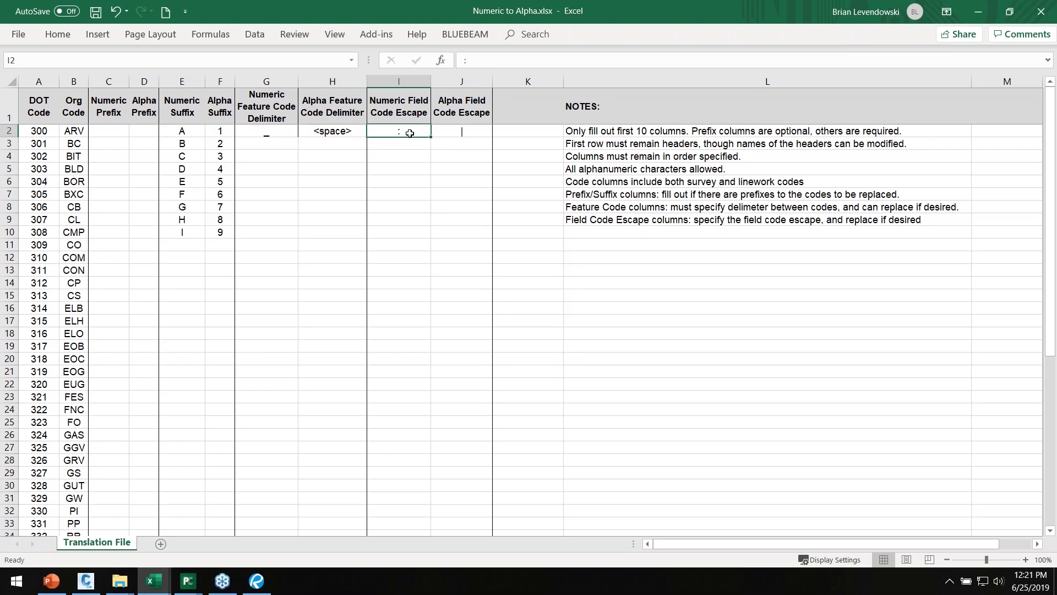
left_click(468, 132)
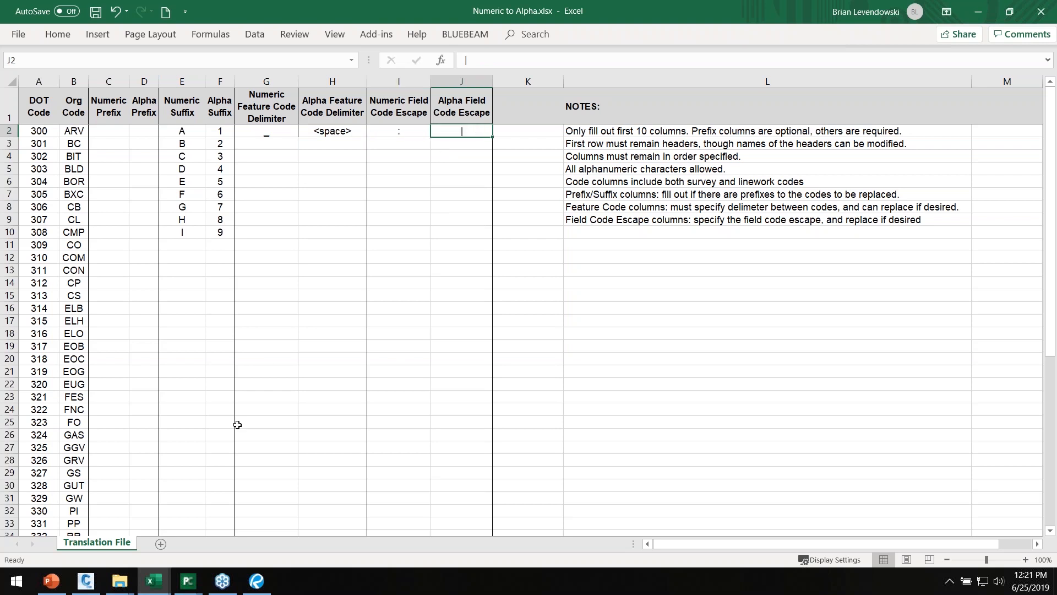
double_click(525, 20)
left_click(854, 263)
scroll(784, 286, "down", 8)
scroll(784, 300, "down", 20)
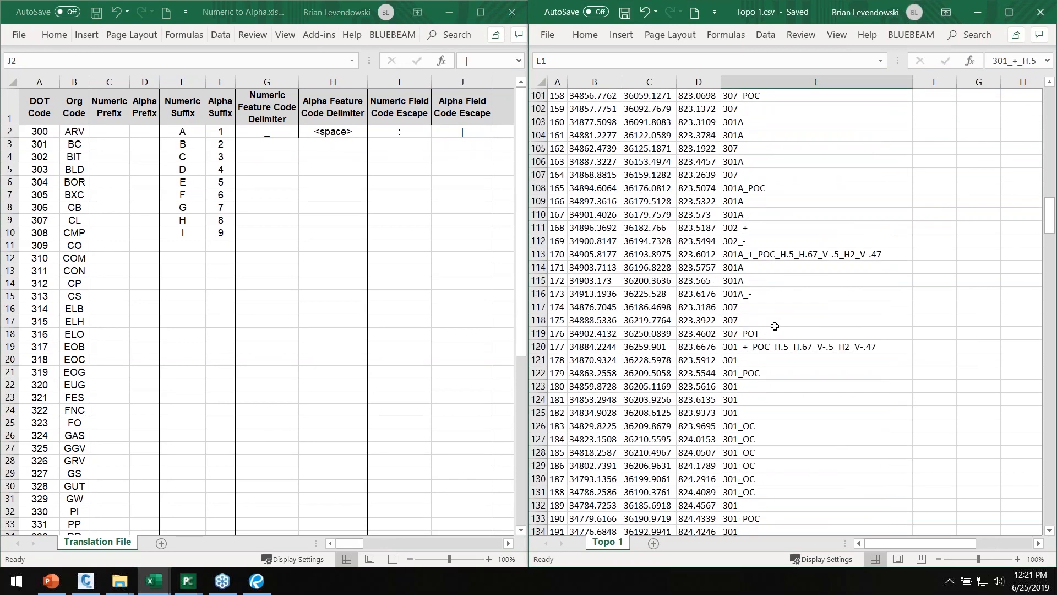
scroll(782, 328, "down", 7)
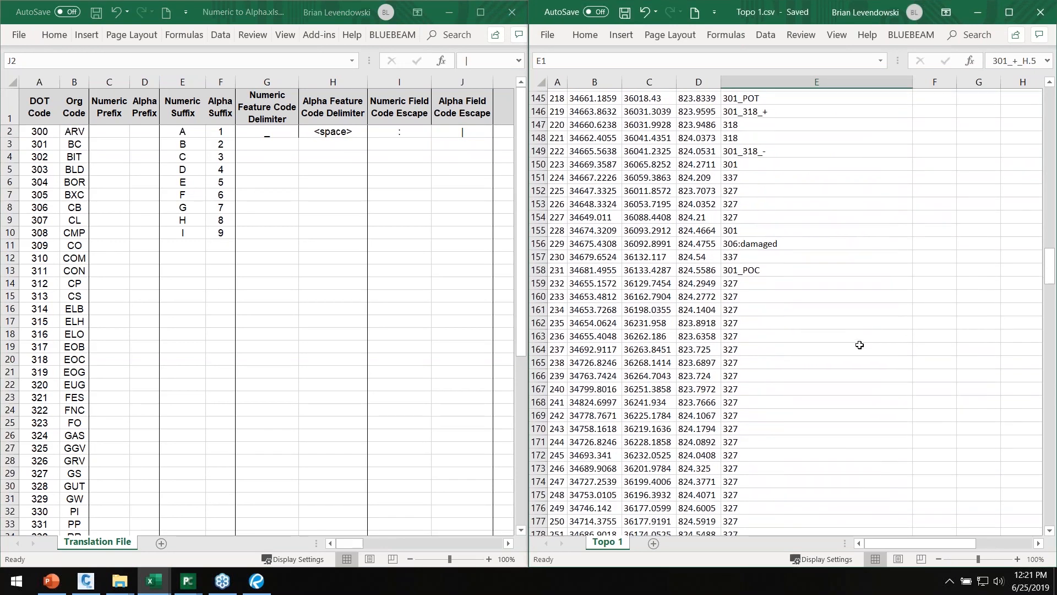
left_click(773, 242)
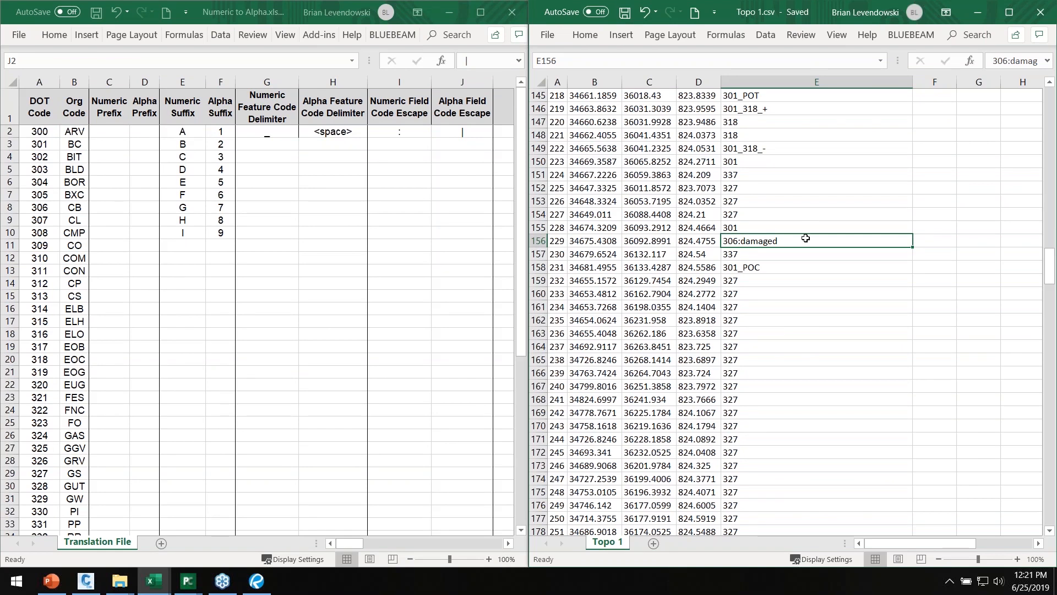
Step: Set the alpha field code escape in J2 of Numeric to Alpha.xlsx to a colon (:)
left_click(407, 135)
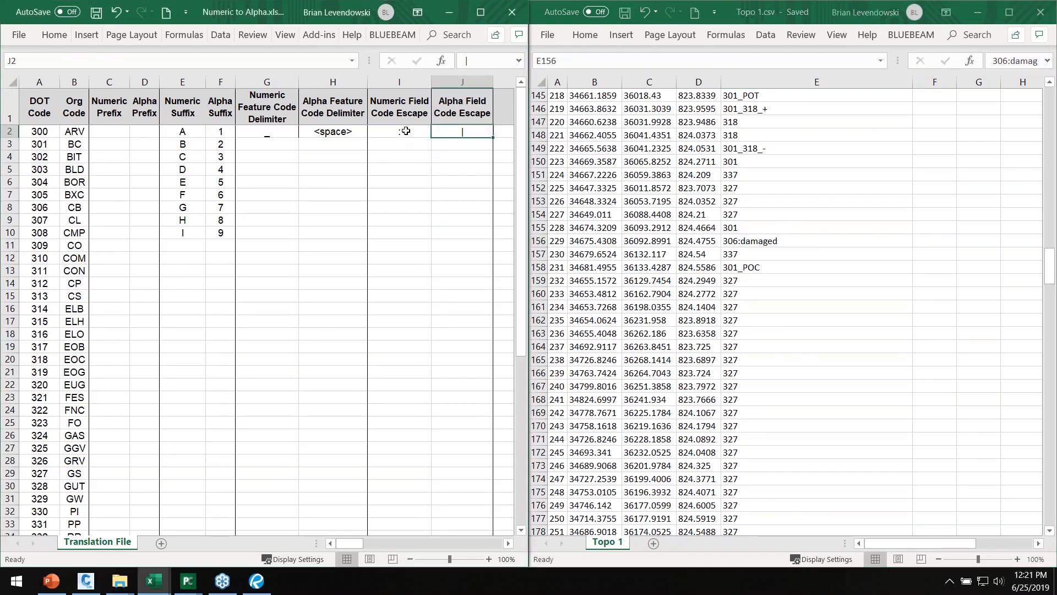
left_click(407, 132)
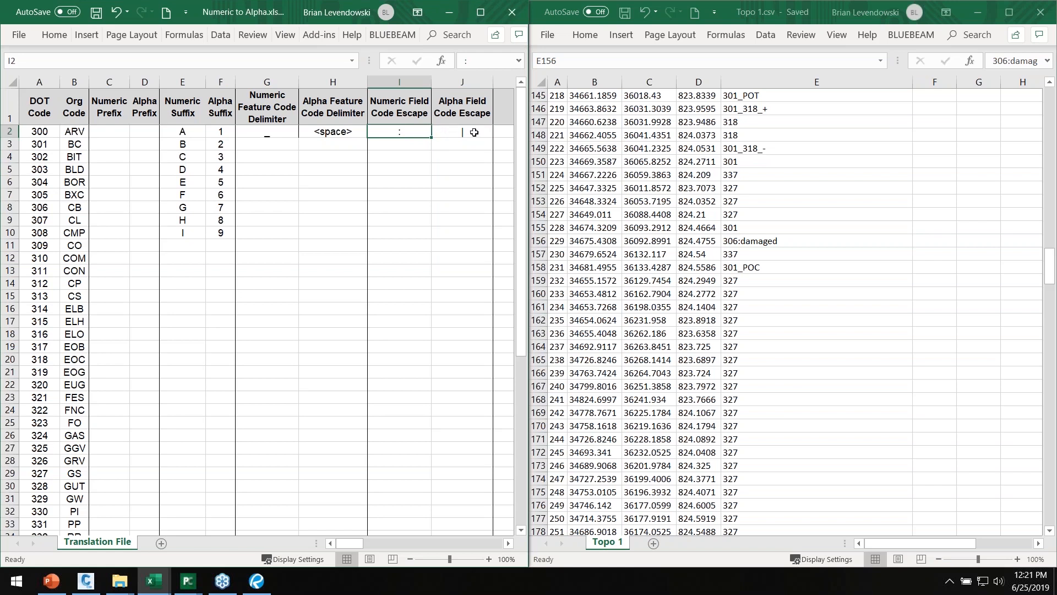
left_click(467, 132)
type(":")
key("Return")
key("Up")
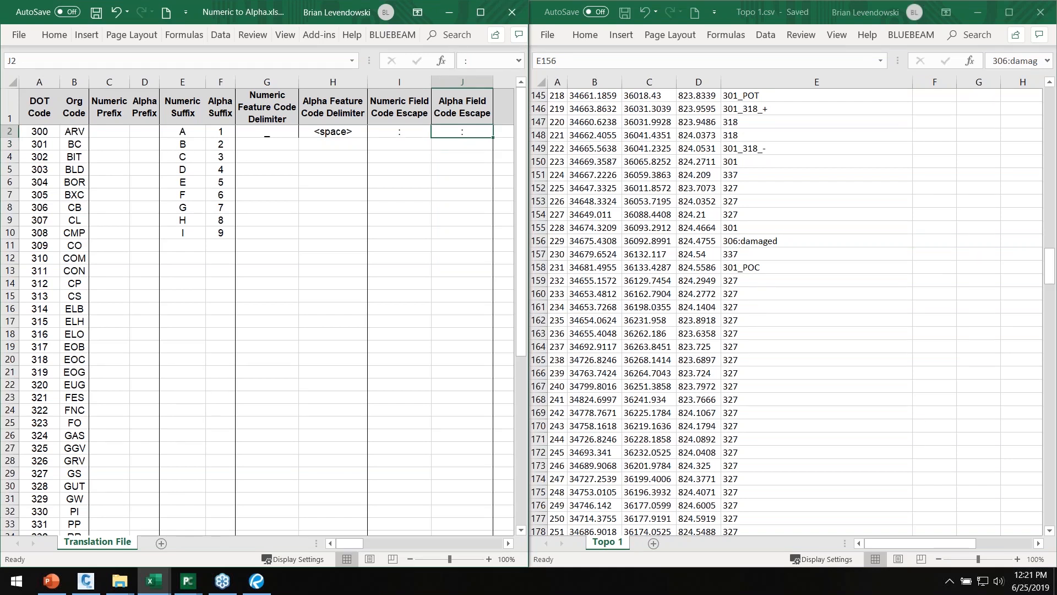
Step: Restore the vertical bar (|) as the alpha field code escape in J2
type("|")
key("Return")
key("Up")
key("Left")
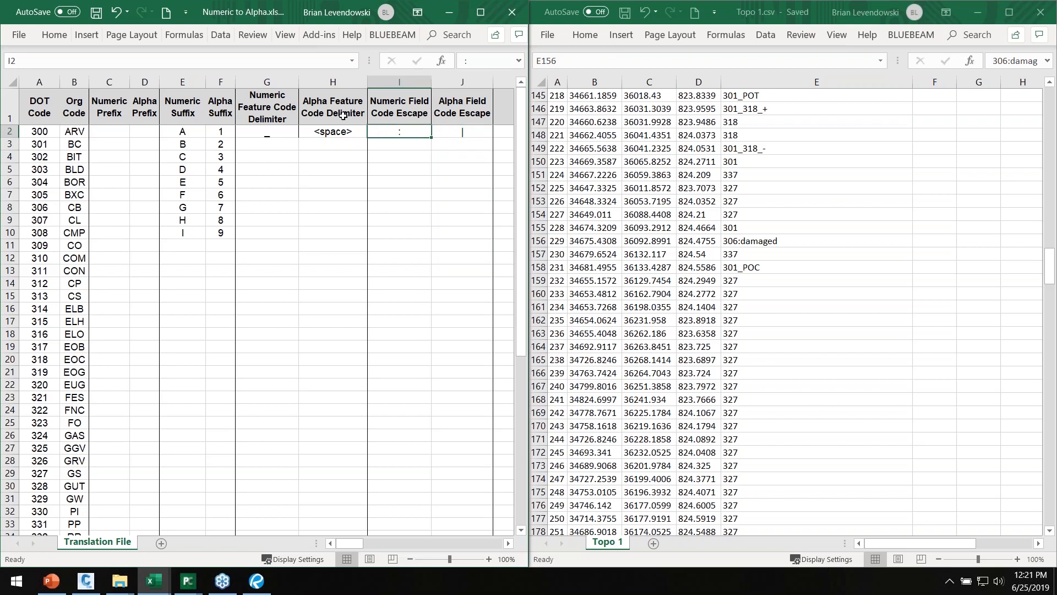
Step: Review the delimiter and field code escape headers and values in G1:J2 of the translation file
left_click_drag(261, 110, 459, 134)
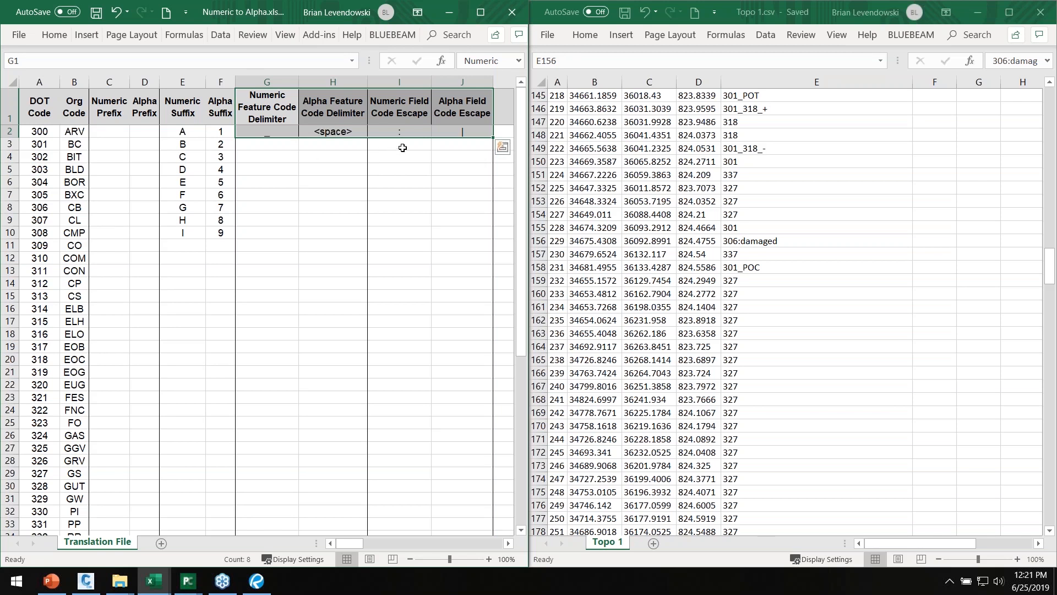
left_click(403, 148)
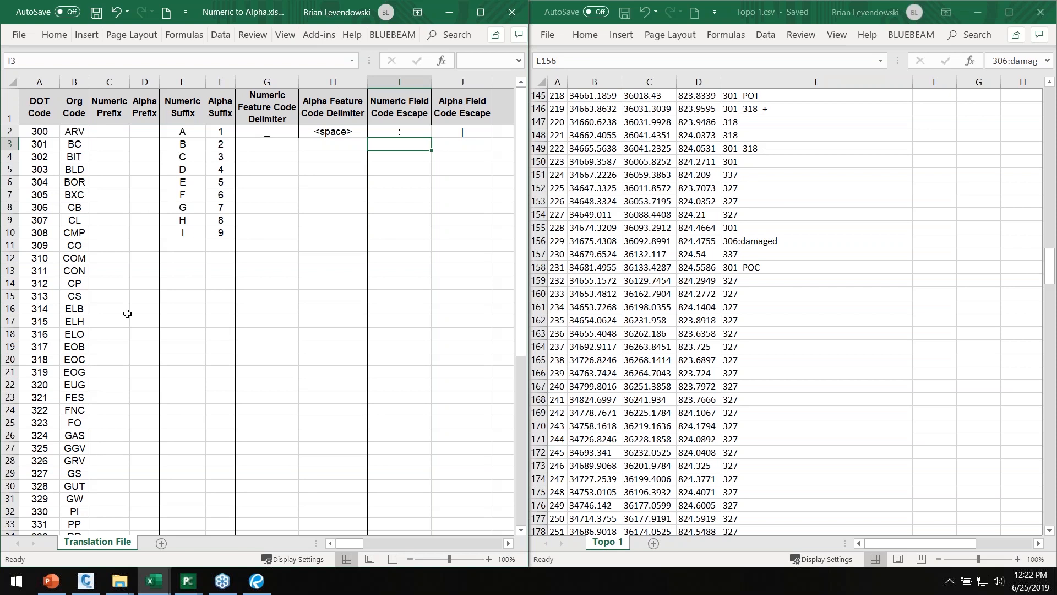
left_click(334, 240)
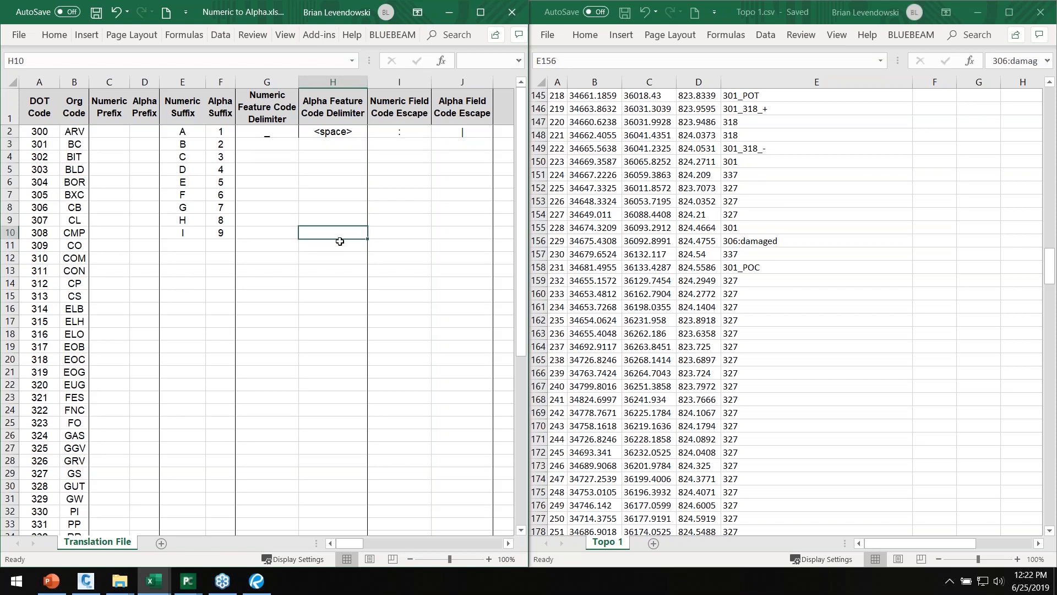
Step: Resize the Topo 1.csv and Numeric to Alpha.xlsx windows to occupy one quarter of the screen each
left_click(725, 240)
key("super+Up")
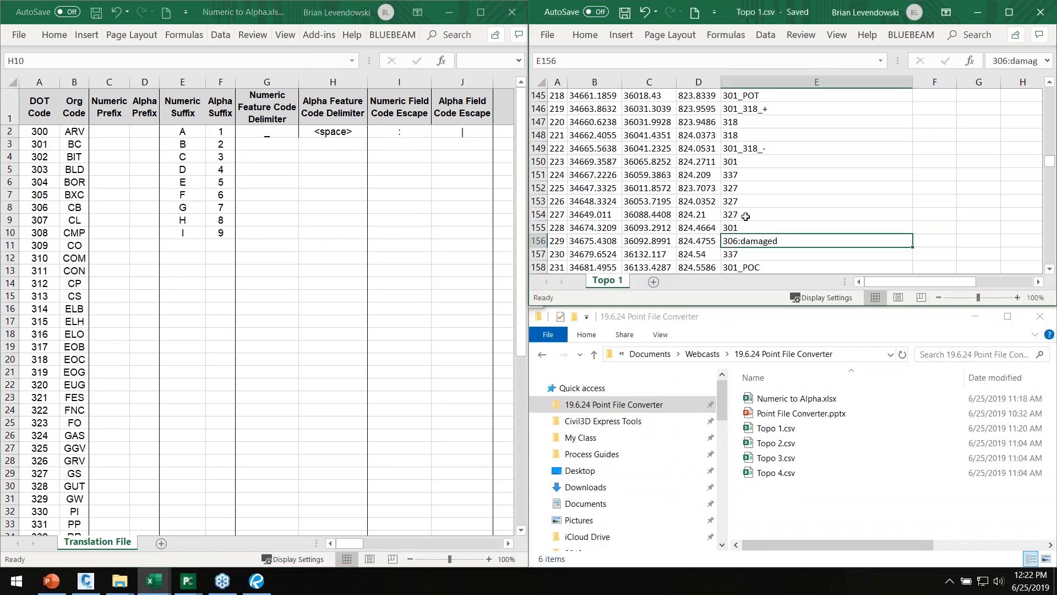
left_click(378, 270)
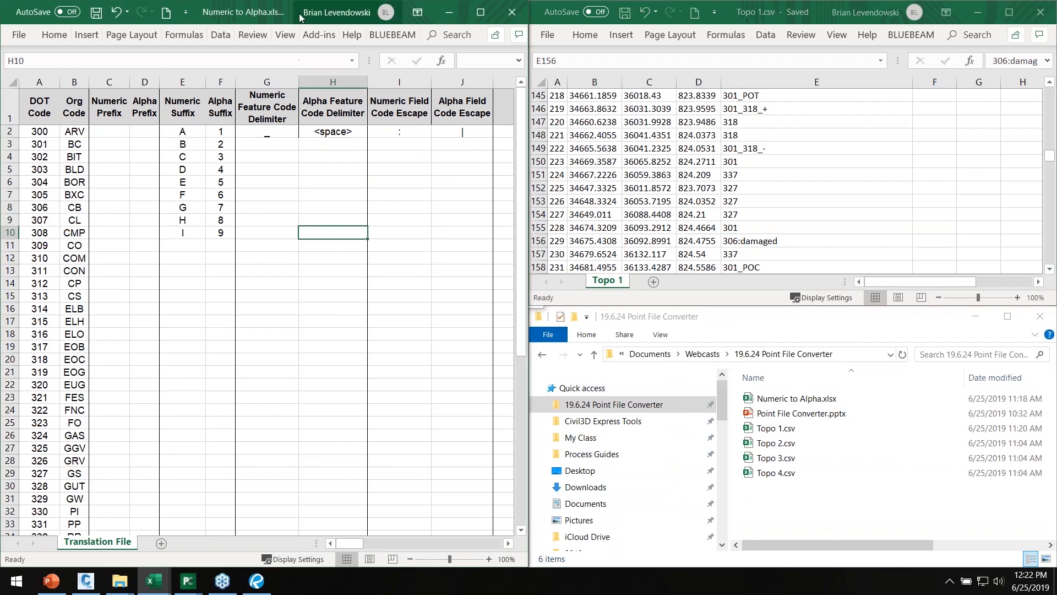
key("super+Down")
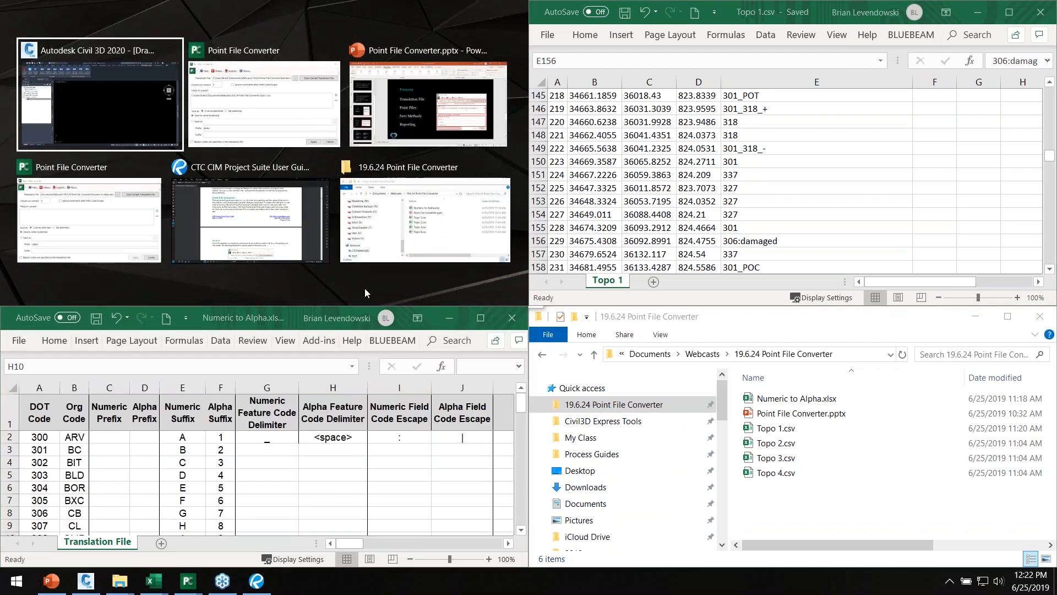
Step: Fit Point File Converter into the remaining quarter of the screen and set its column to convert to 5
left_click(259, 318)
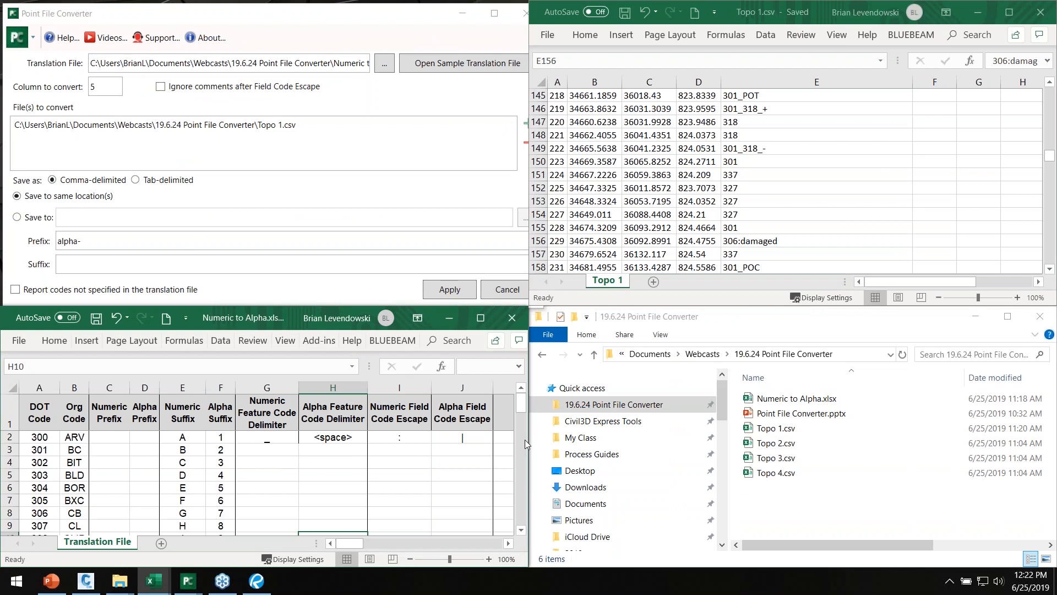
mouse_move(528, 455)
left_mouse_down()
mouse_move(1035, 456)
mouse_move(529, 455)
left_mouse_up()
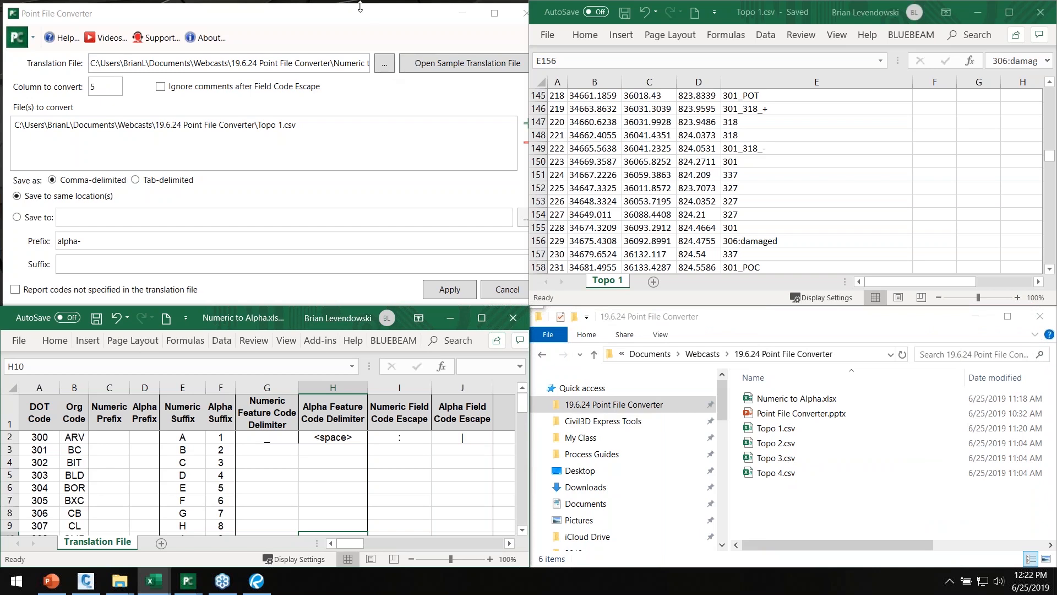
left_click(355, 23)
key("super+Down")
key("super+Up")
key("super+Up")
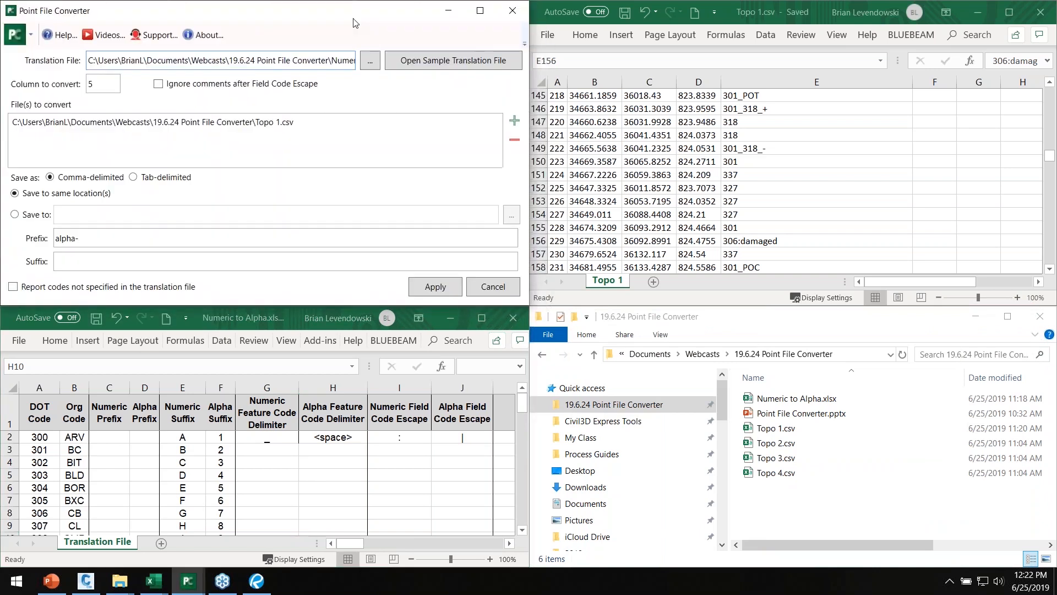
key("super+Left")
key("super+Up")
double_click(91, 85)
type("5")
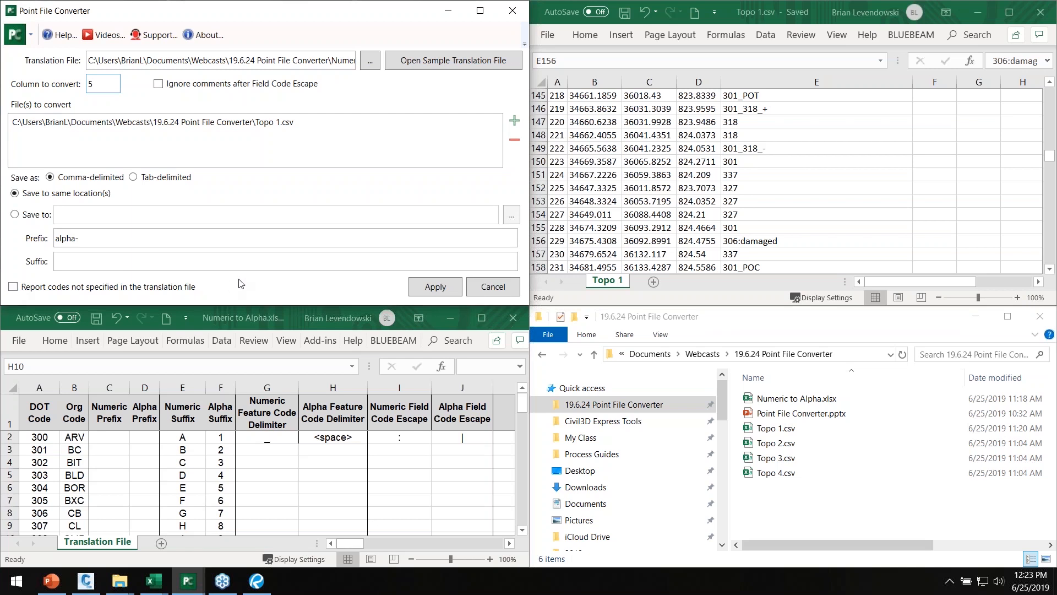
Step: Review the DOT codes in column A down to 347, and enable reporting of codes not specified in the translation file
left_click(40, 453)
left_click_drag(40, 437, 40, 499)
scroll(40, 492, "down", 5)
scroll(41, 492, "down", 9)
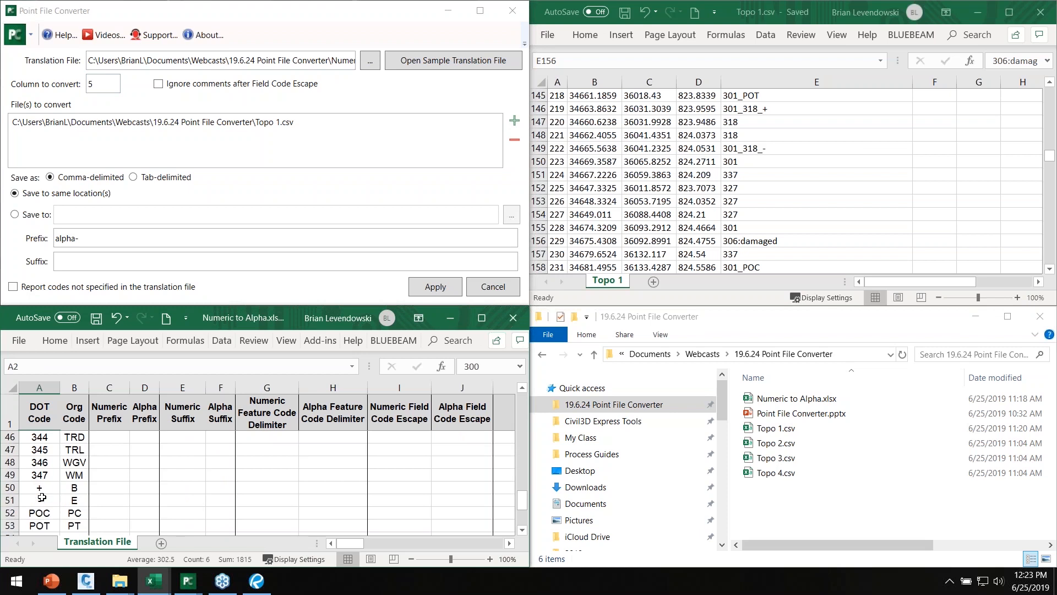
scroll(52, 498, "down", 1)
scroll(54, 498, "up", 1)
left_click(47, 476)
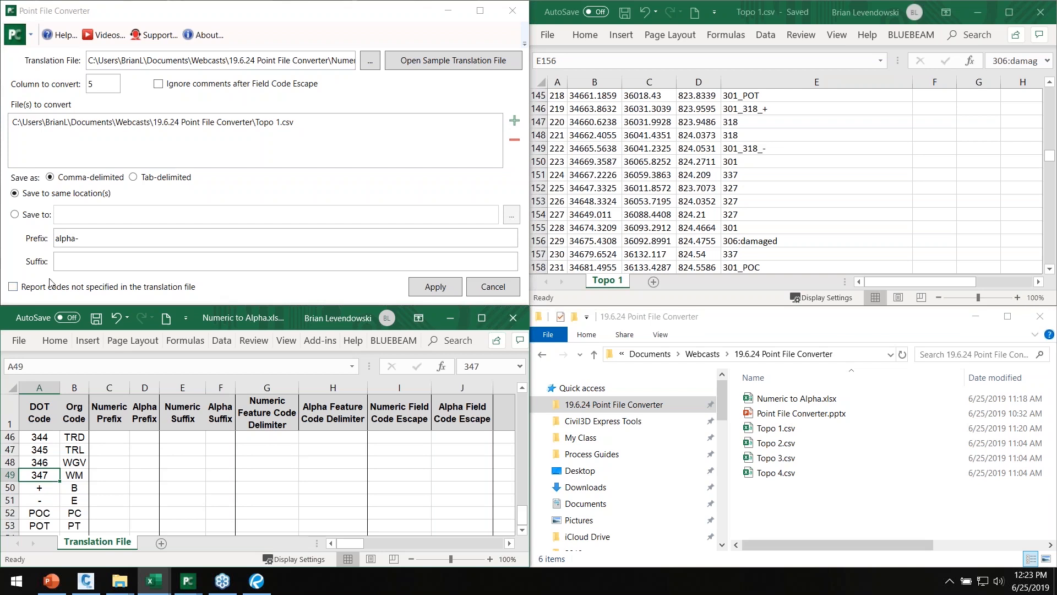
left_click(17, 287)
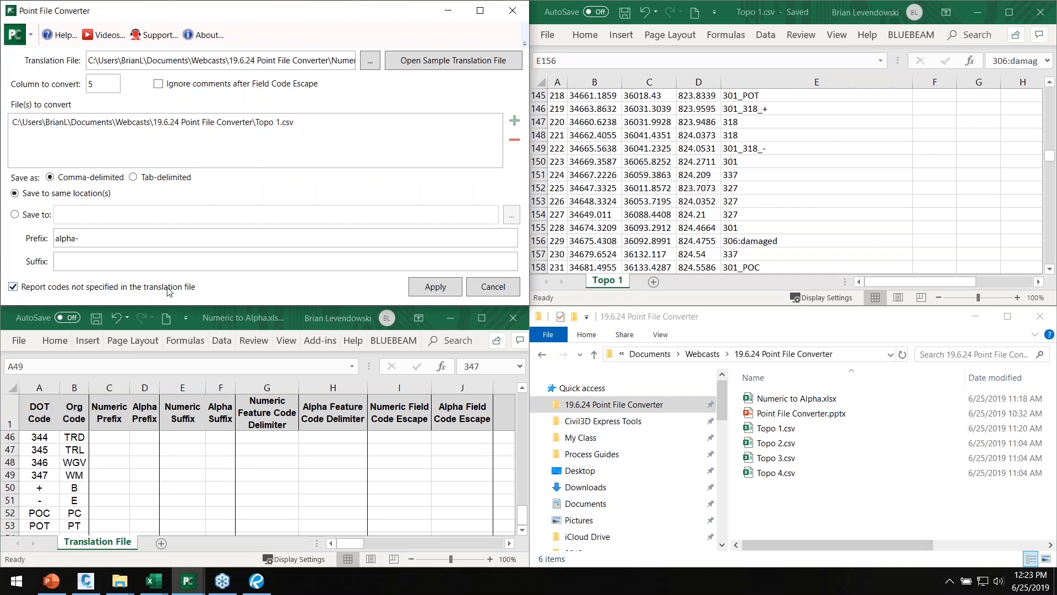
Step: Compare the code in E1 of Topo 1.csv with the linework codes in A50:B53 of the translation file
scroll(885, 187, "up", 20)
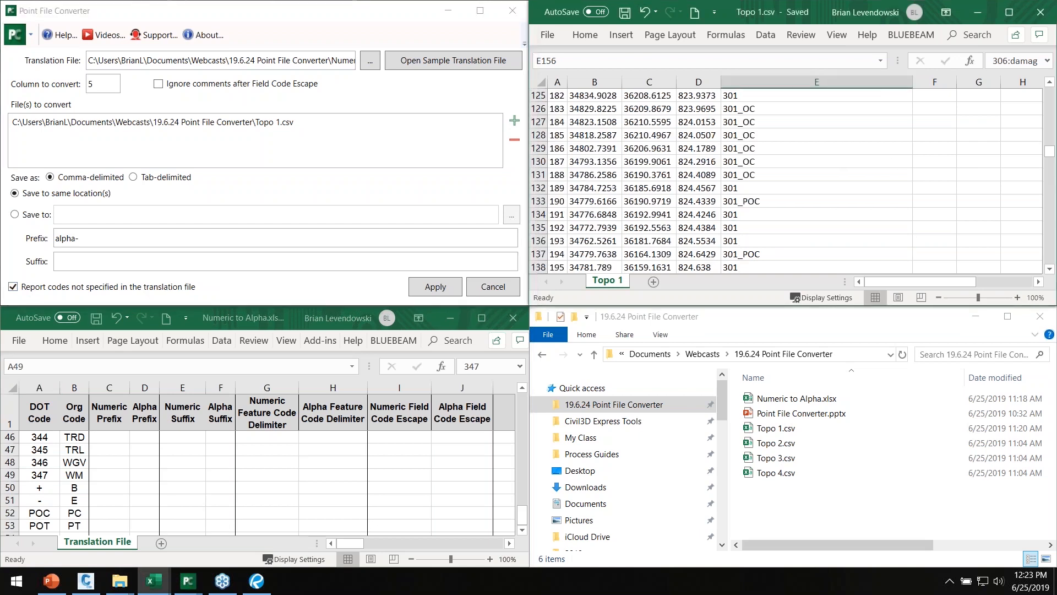
scroll(786, 182, "up", 20)
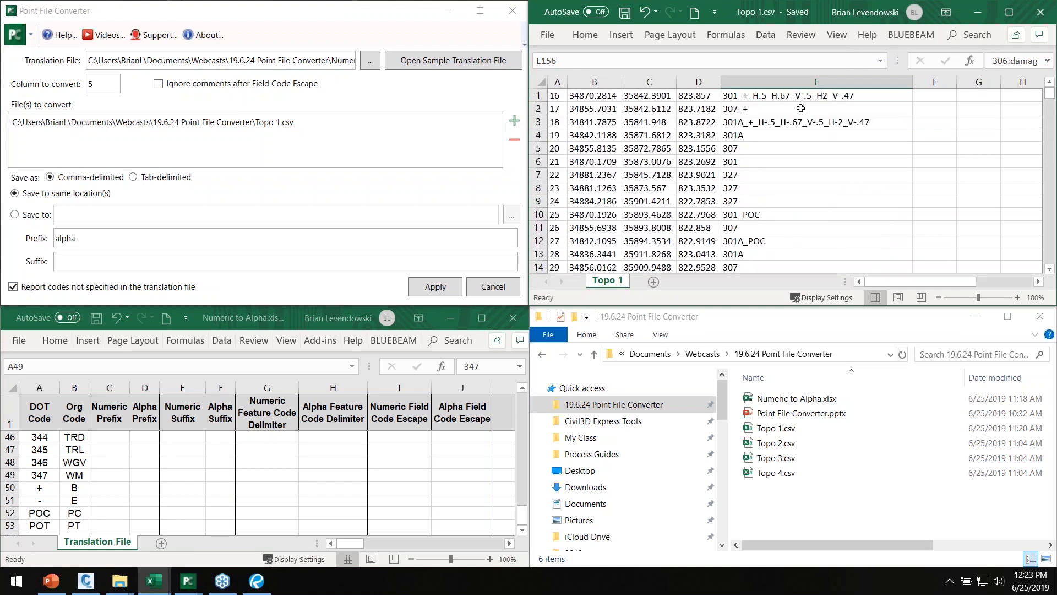
left_click(773, 94)
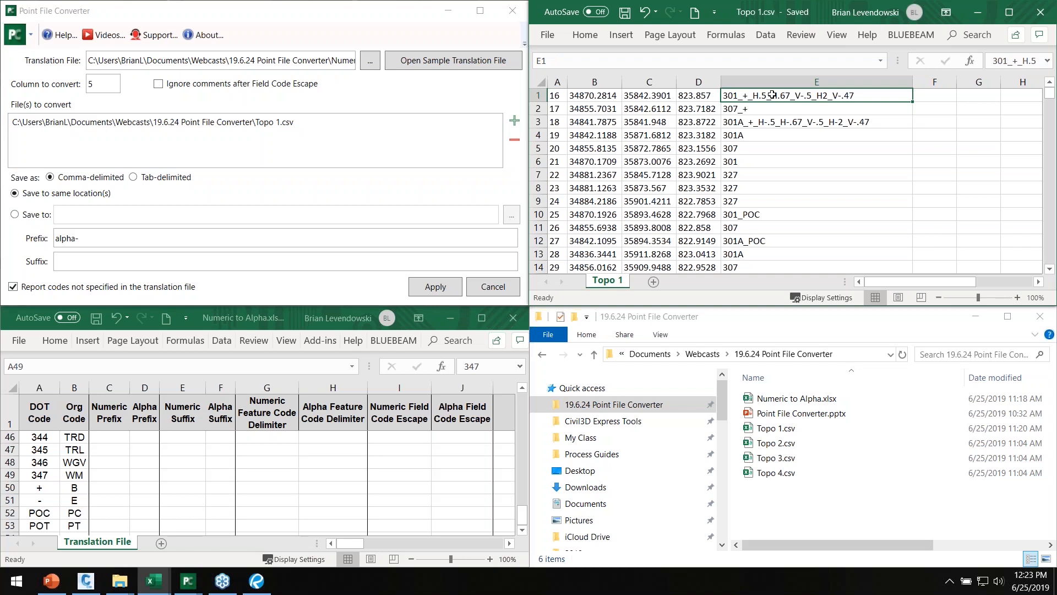
left_click(94, 501)
left_click_drag(42, 489, 71, 524)
scroll(70, 525, "down", 1)
scroll(80, 488, "up", 2)
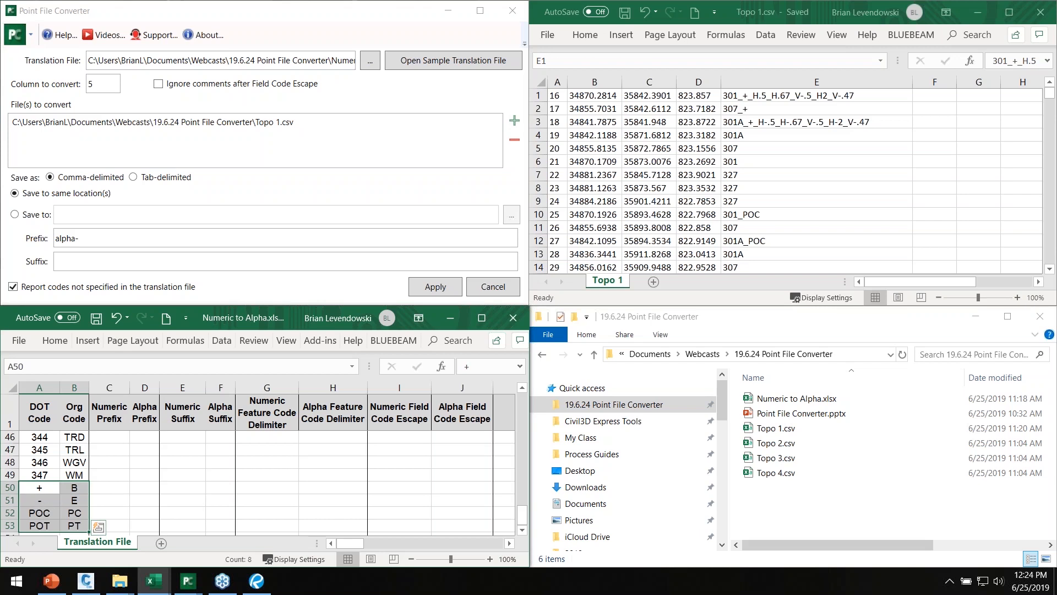
Step: Check the source file Topo 1.csv and run its conversion with the alpha- prefix into the same folder
left_click(313, 296)
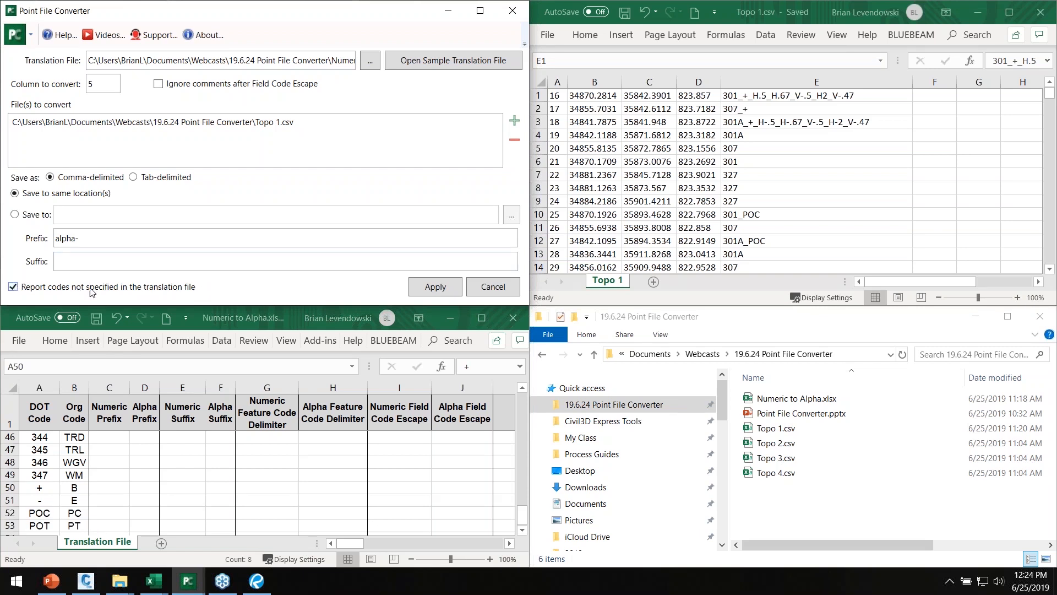
left_click(228, 124)
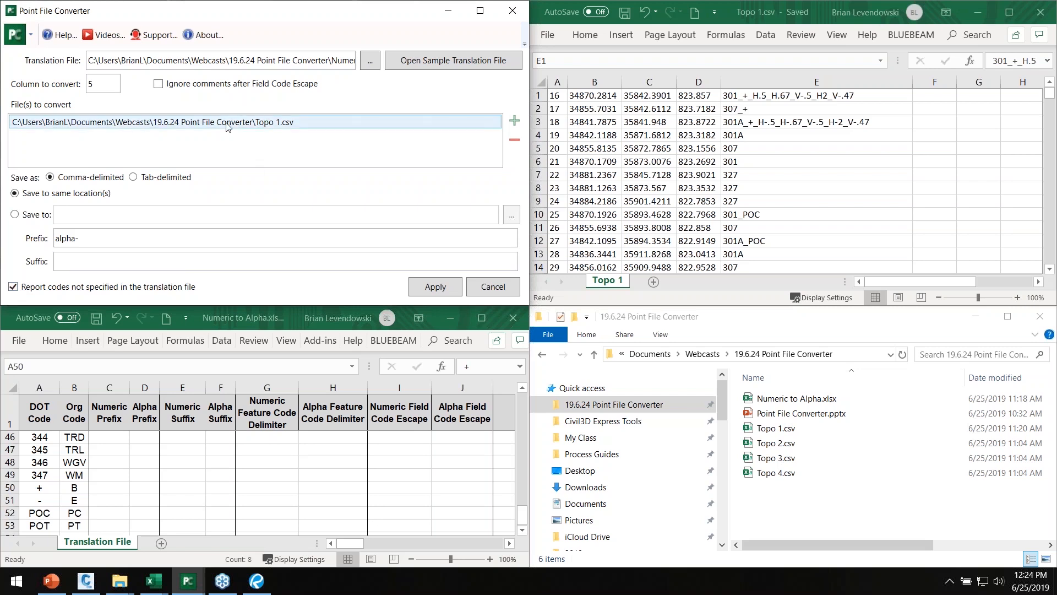
left_click(769, 429)
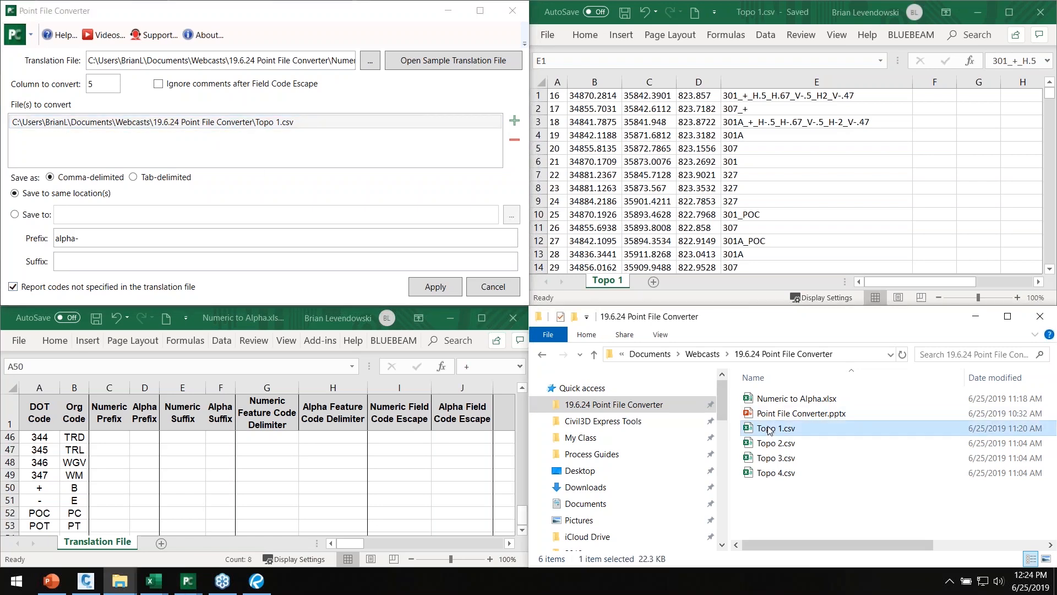
double_click(769, 429)
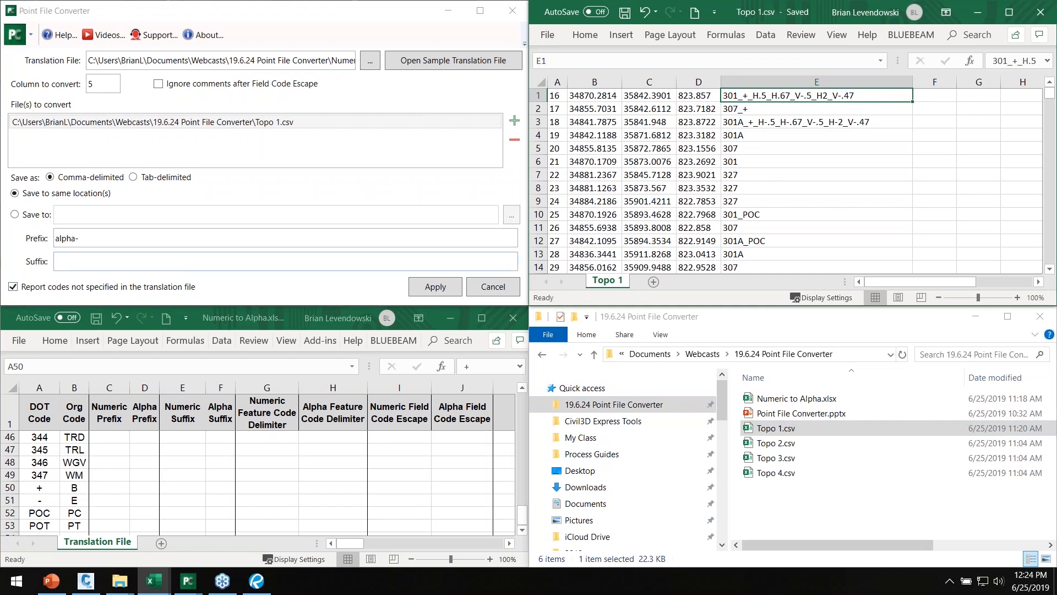
left_click(430, 289)
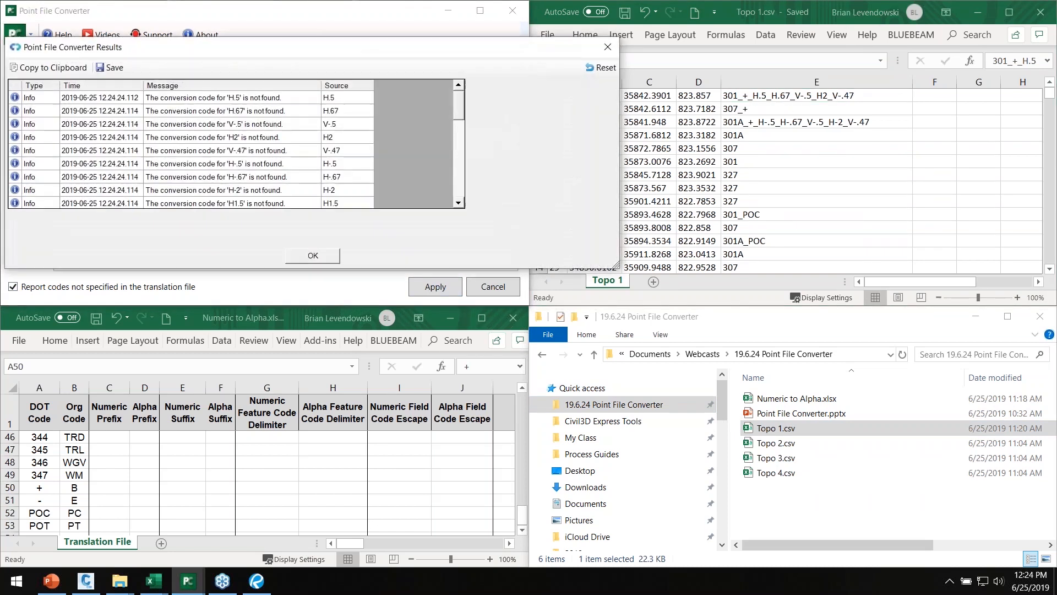
Step: Select the converted alpha-Topo 1.csv in the folder, and move and narrow the conversion results window to uncover Topo 1.csv
left_click_drag(326, 49, 491, 75)
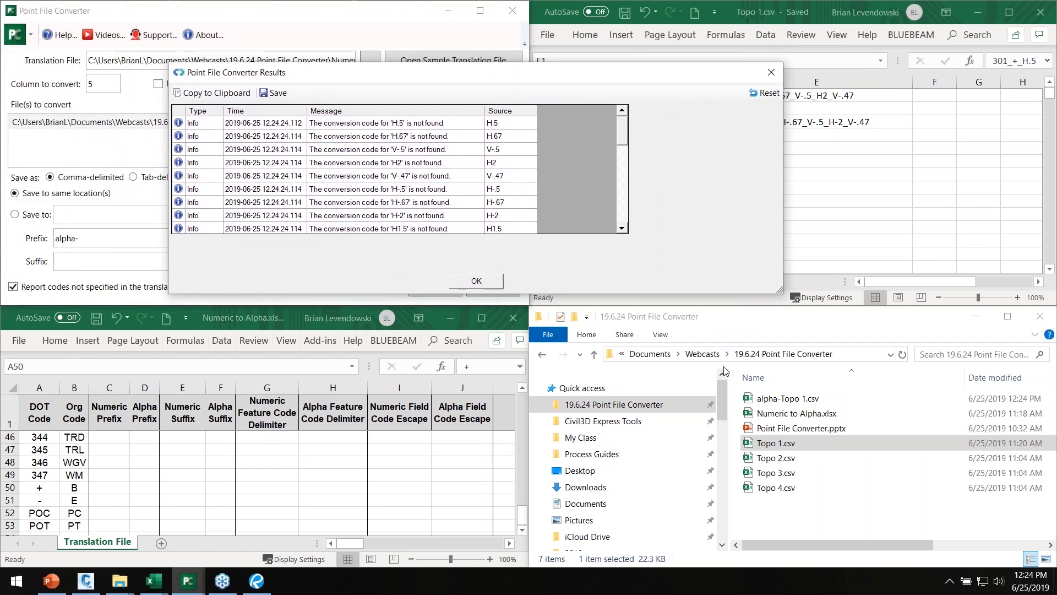
left_click(788, 403)
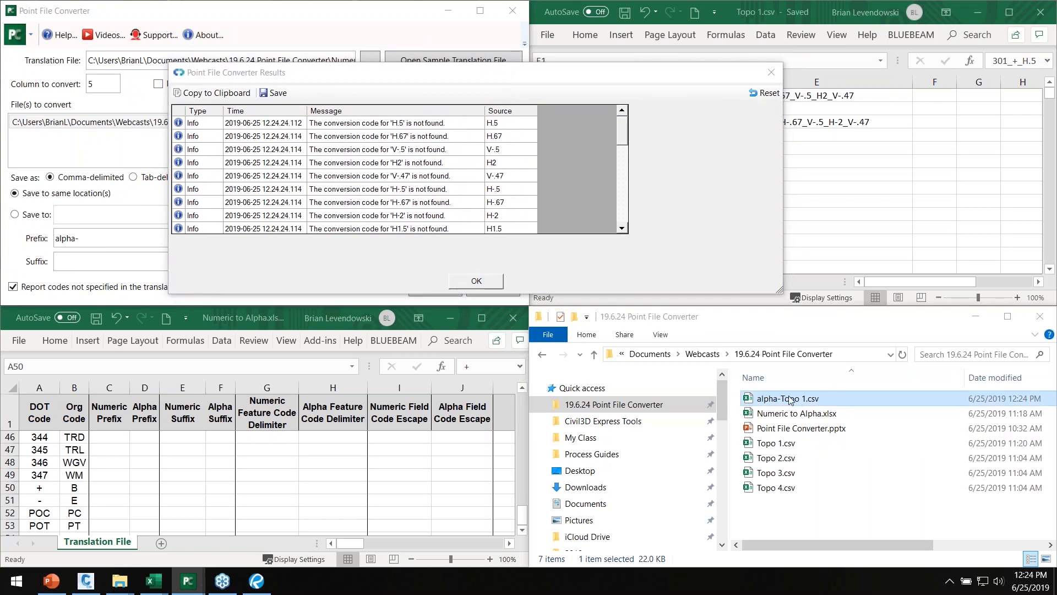
left_click_drag(495, 76, 334, 26)
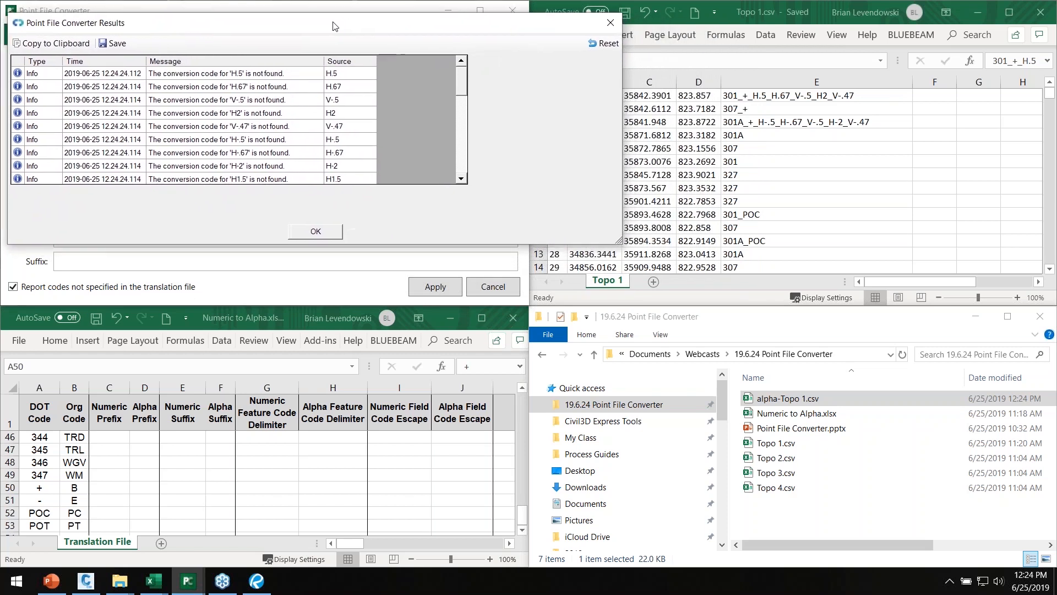
left_click_drag(616, 247, 529, 261)
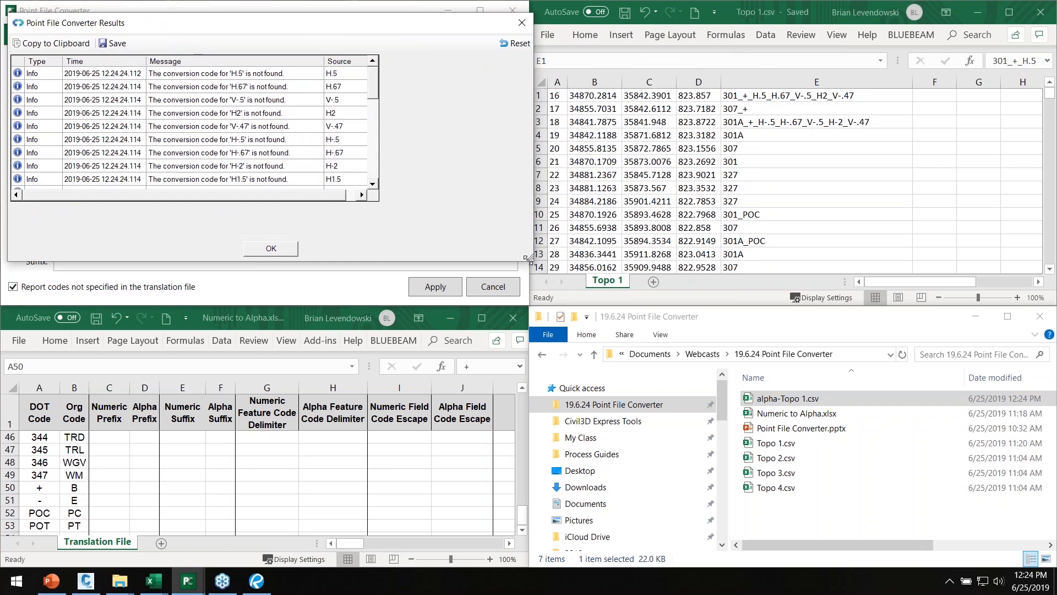
Step: Move the conversion results window aside, open the converted alpha-Topo 1.csv below Topo 1.csv, and select its code in E1
left_click_drag(410, 29, 404, 29)
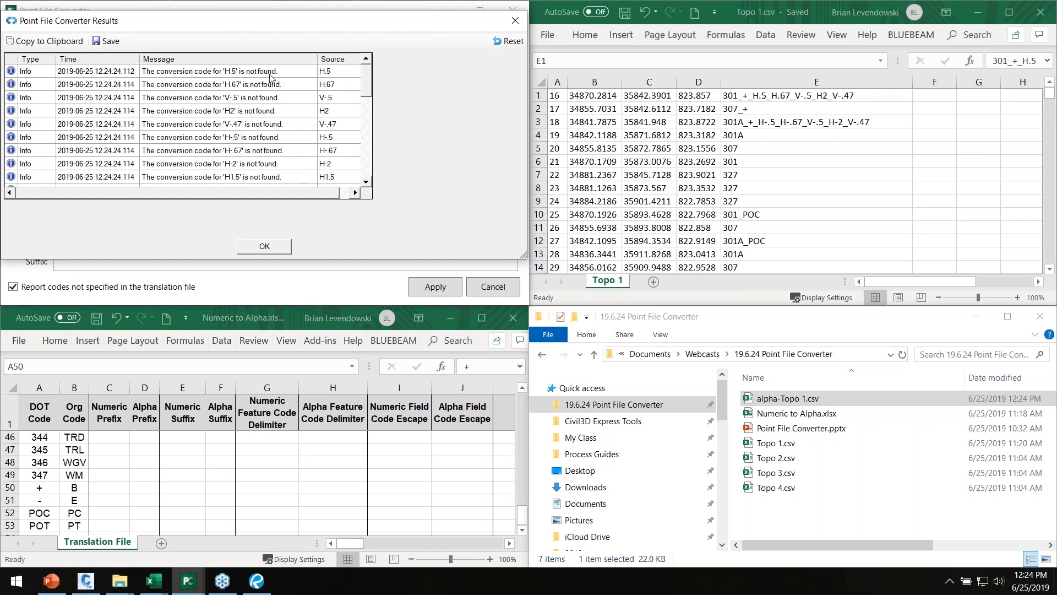
left_click(781, 99)
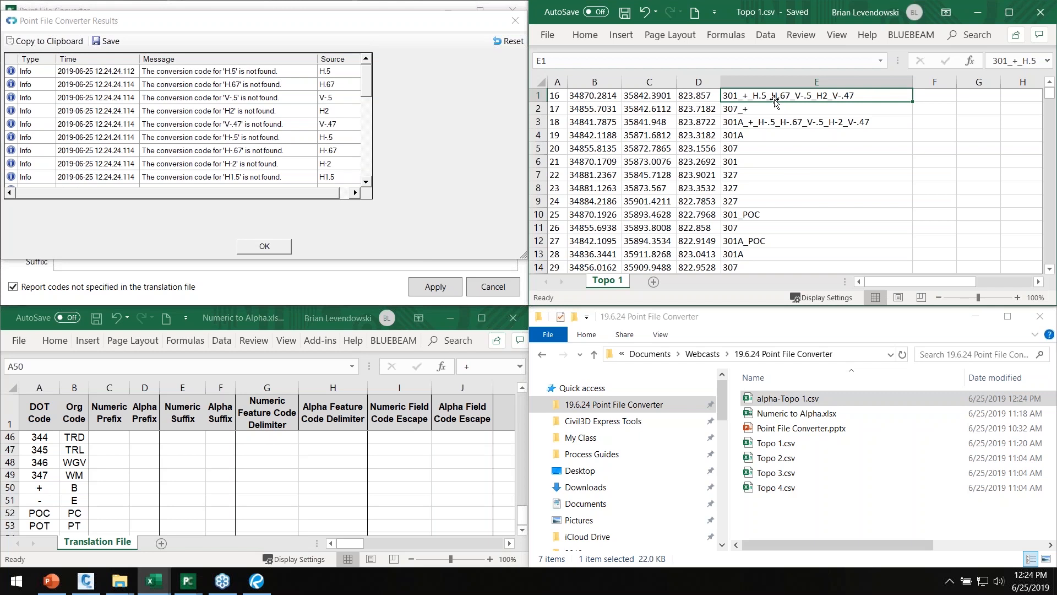
left_click(784, 519)
double_click(772, 405)
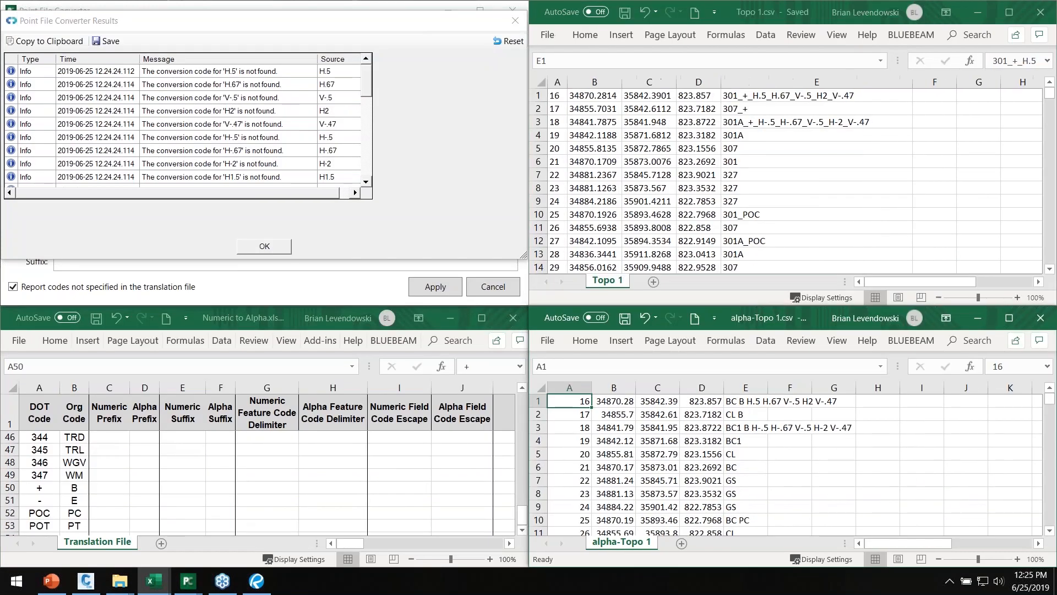
left_click(750, 441)
left_click(741, 403)
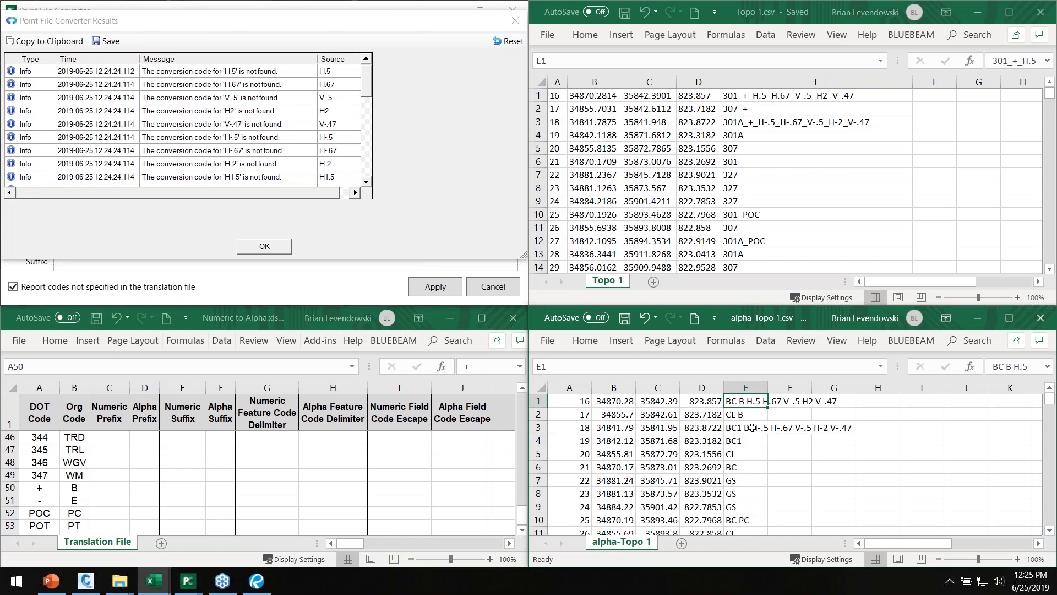
Step: Widen column E of alpha-Topo 1.csv and compare its E1 code with E1 of Topo 1.csv and the + translation in row 50
left_click(753, 99)
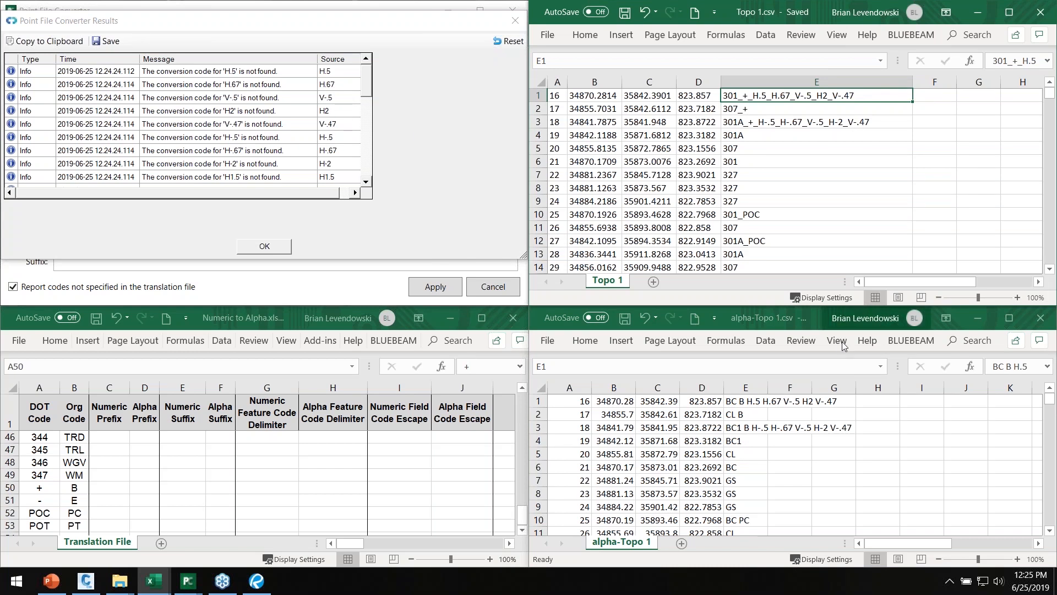
left_click_drag(767, 389, 851, 389)
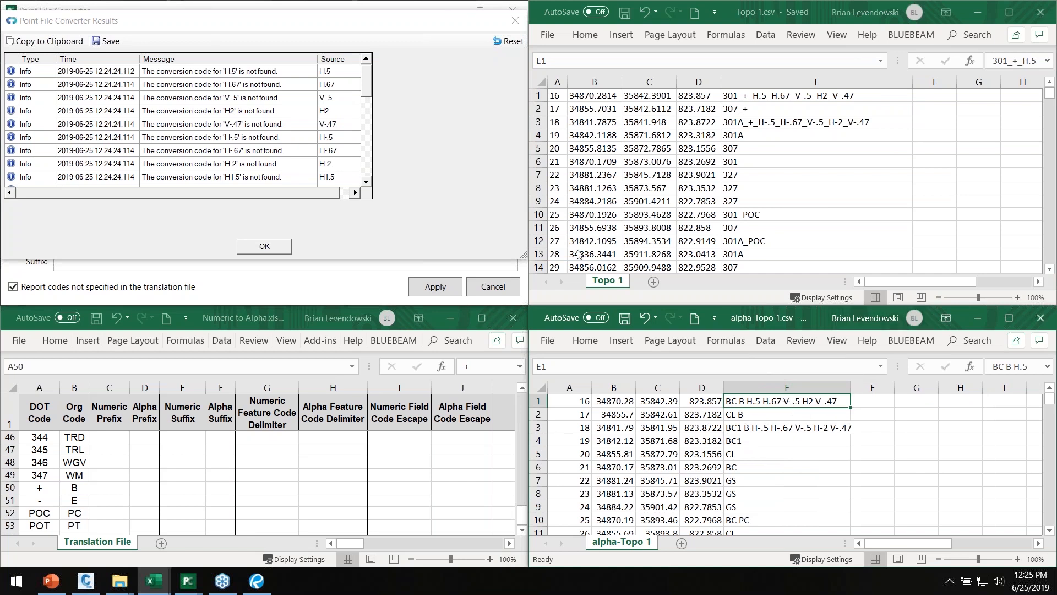
left_click(758, 98)
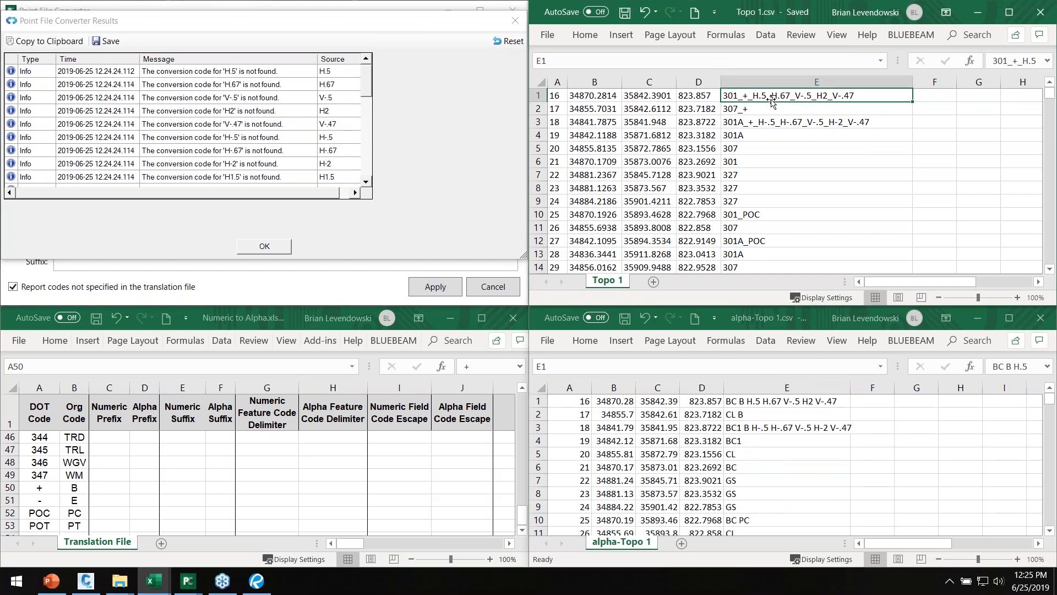
left_click(748, 407)
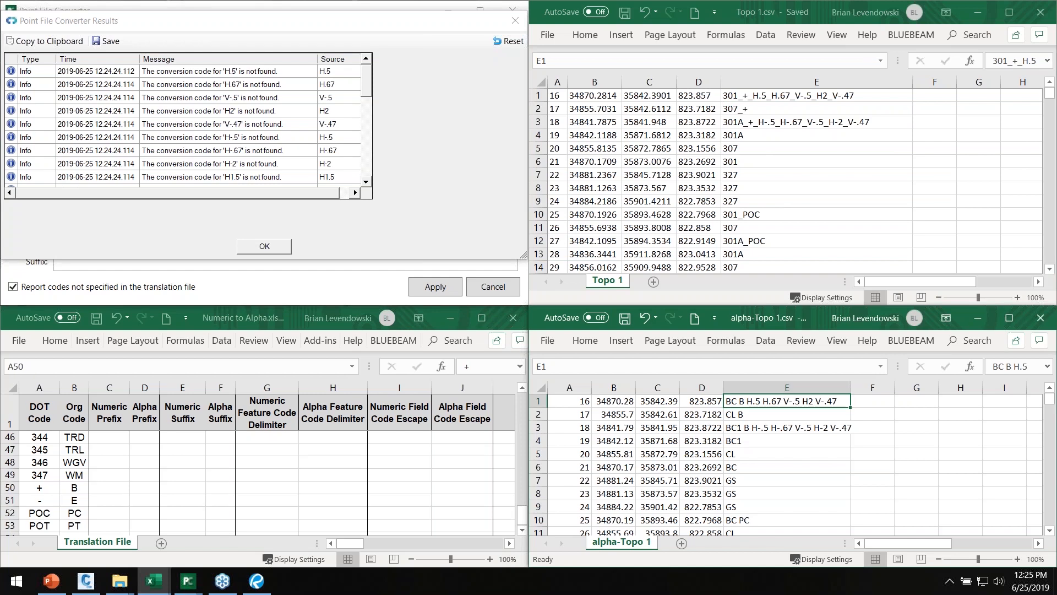
left_click(116, 506)
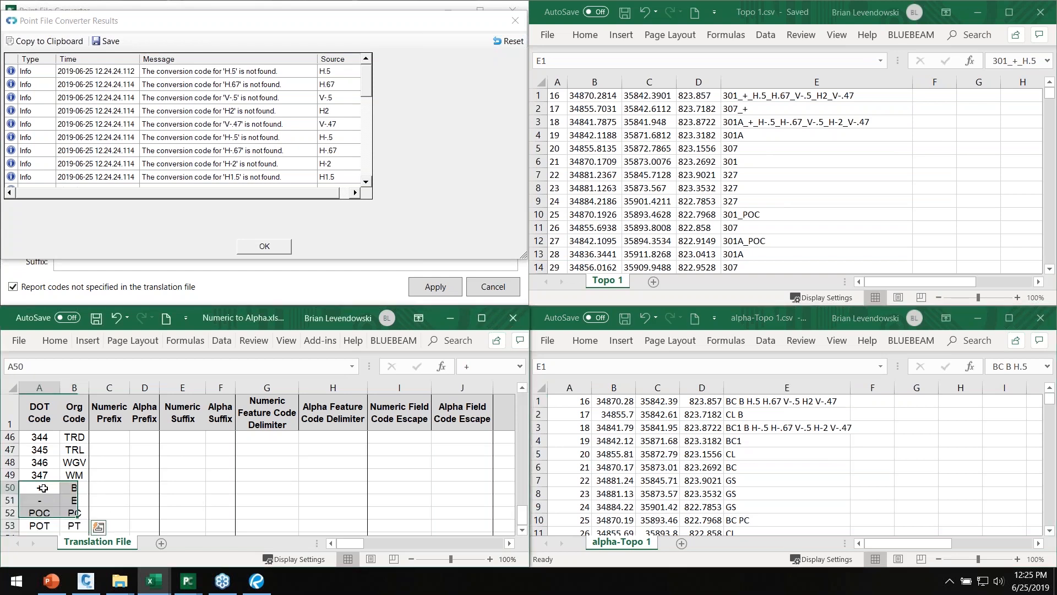
left_click(72, 488)
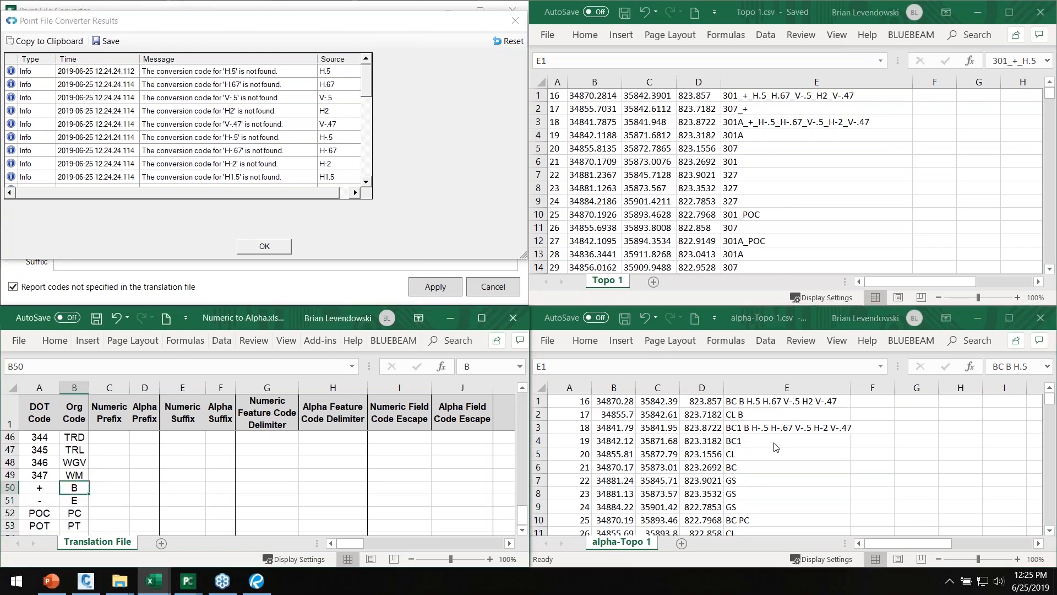
left_click(752, 407)
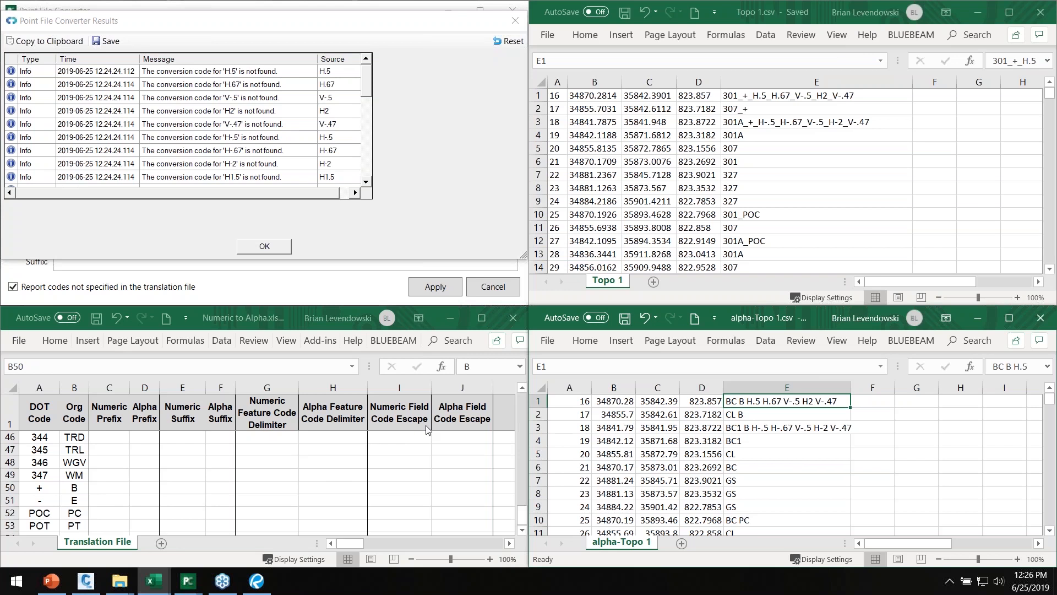
Step: Find the OC code in the conversion results, add row 54 translating OC to OCV, and save the translation file
left_click(366, 184)
left_click(366, 184)
left_click(366, 184)
left_click(367, 184)
left_click(366, 184)
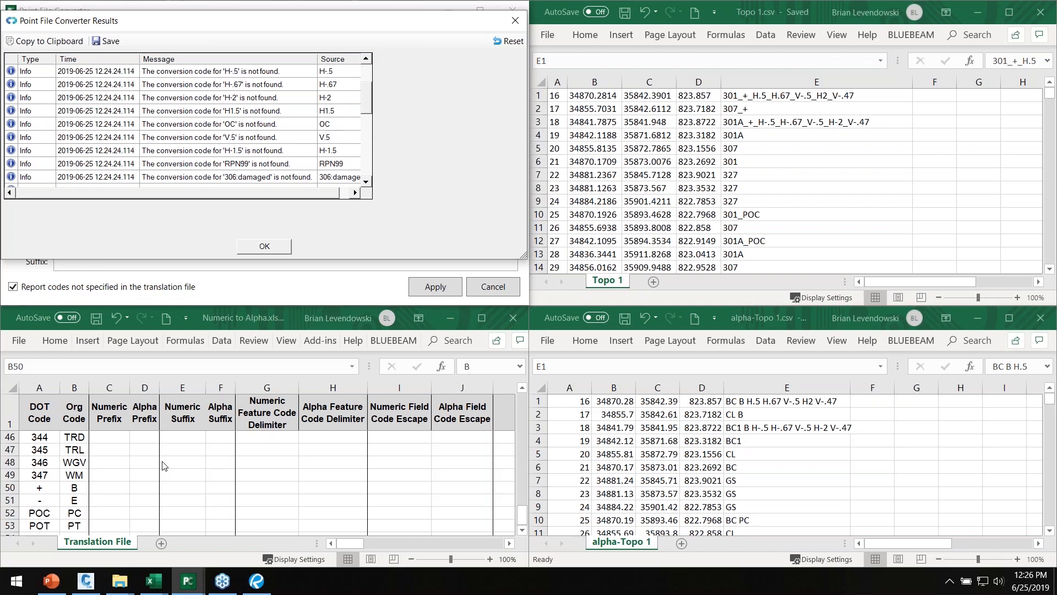
left_click(37, 520)
scroll(41, 514, "down", 1)
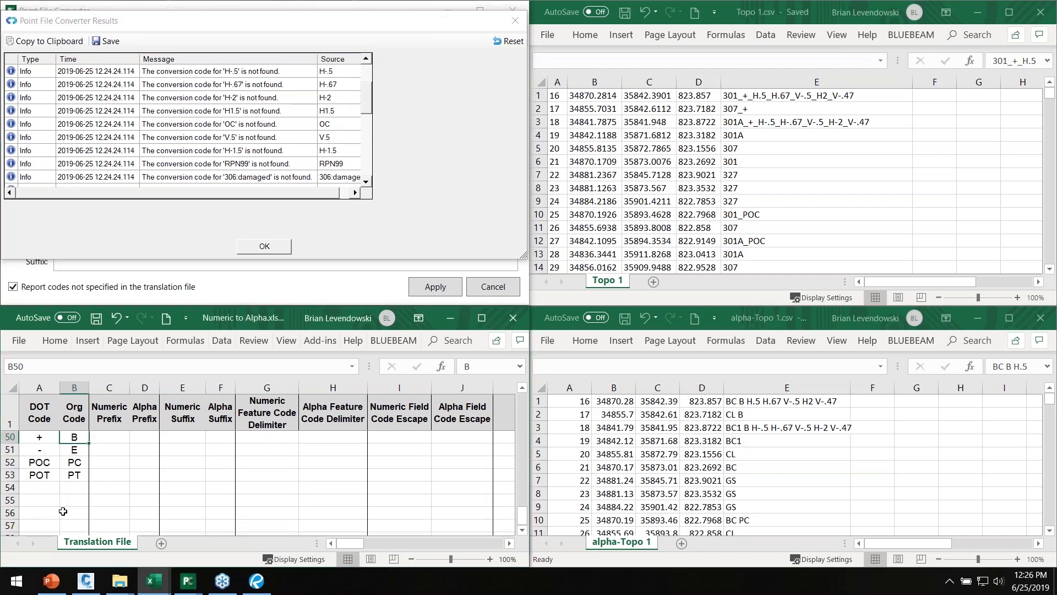
left_click(37, 491)
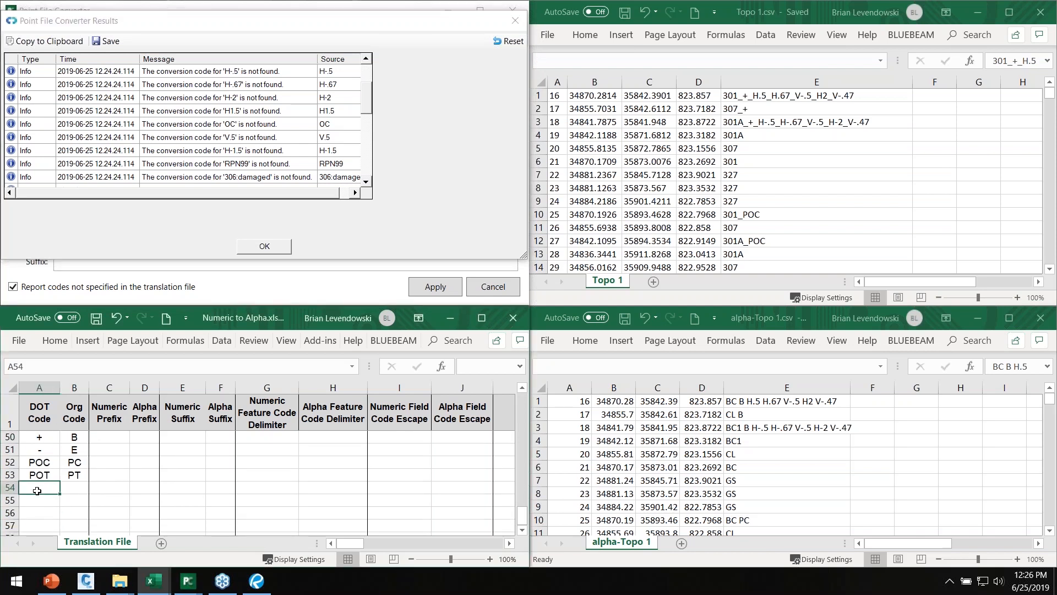
type("OC")
key("Tab")
type("OCV")
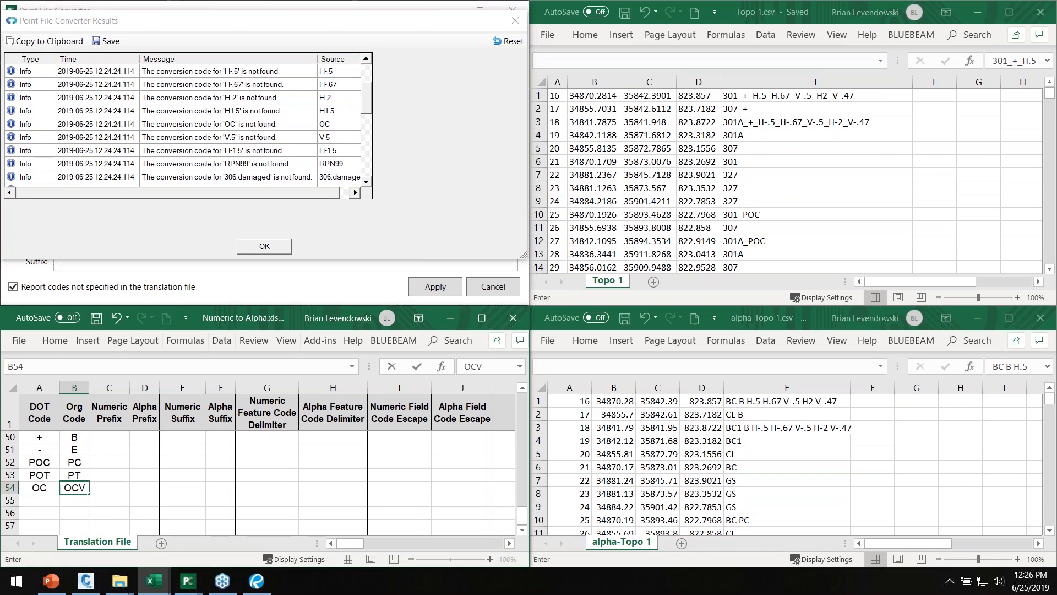
left_click(144, 475)
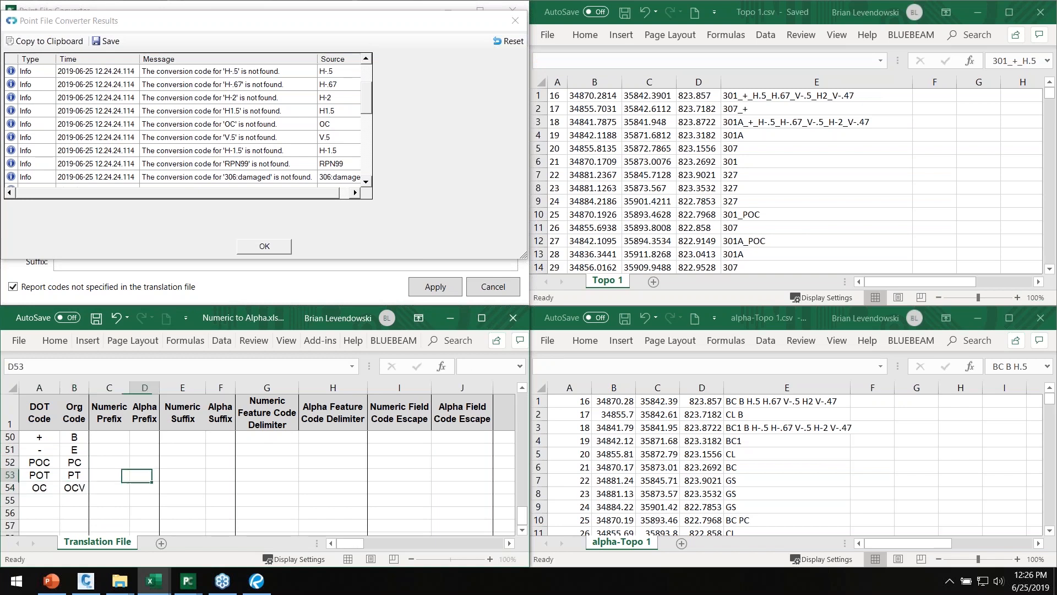
left_click(96, 323)
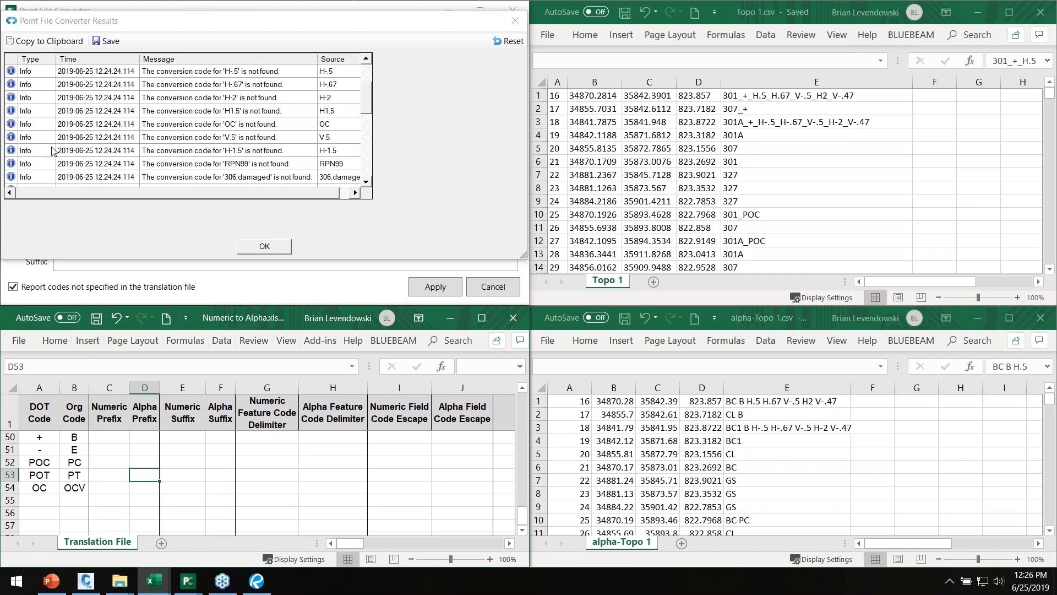
Step: Dismiss the conversion results, close alpha-Topo 1.csv without saving, and delete that file from the folder
left_click(275, 243)
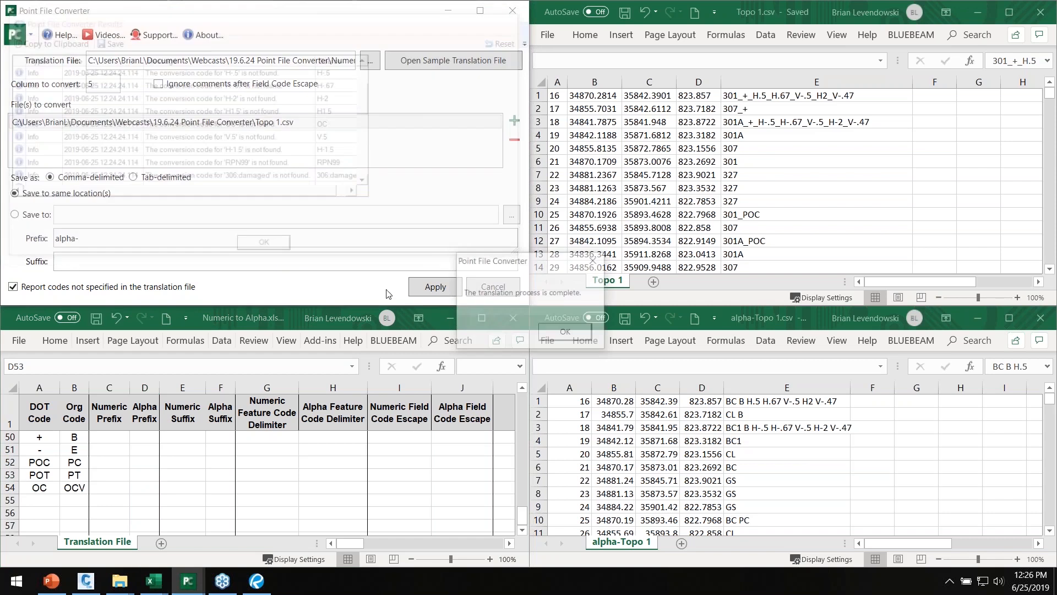
left_click(566, 332)
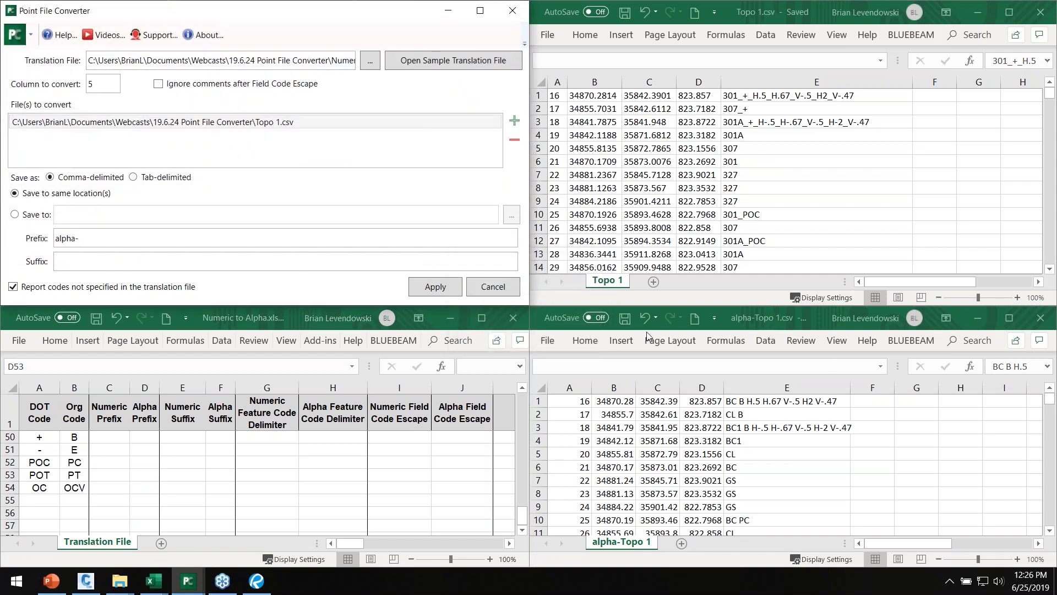
left_click(1040, 318)
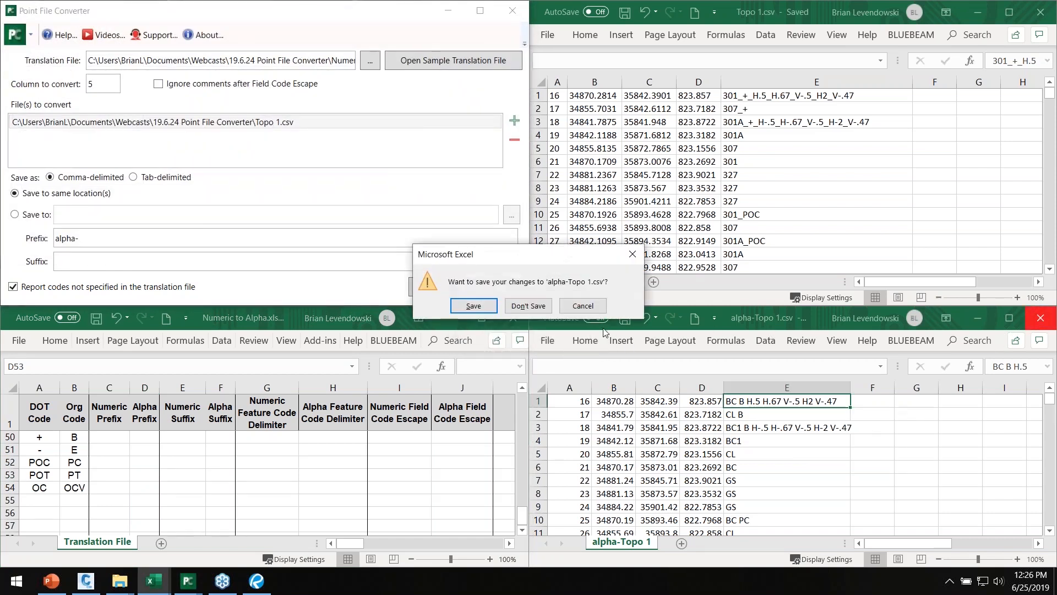
left_click(527, 306)
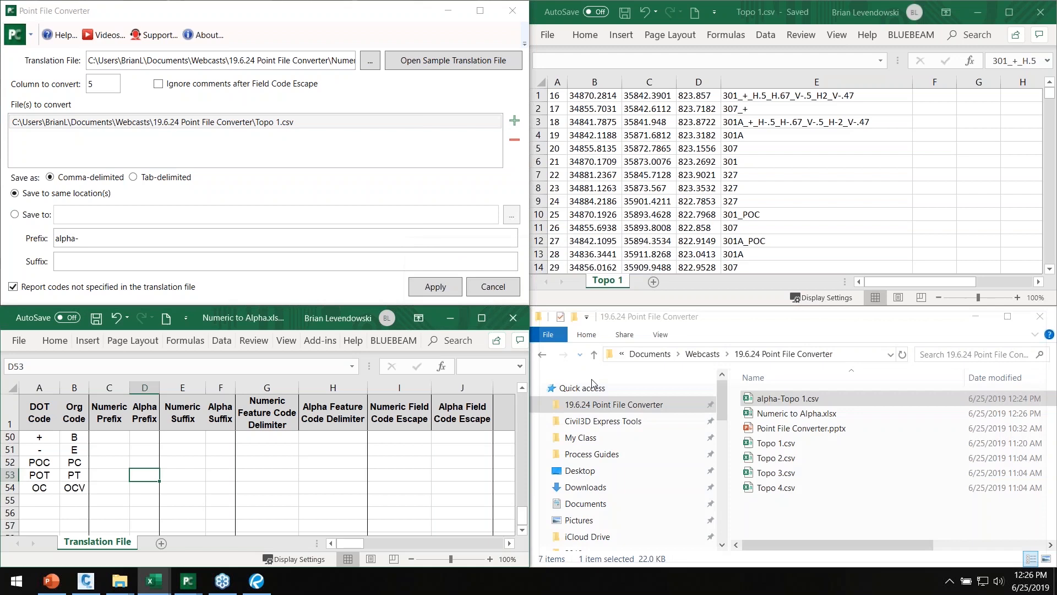
right_click(773, 399)
left_click(800, 352)
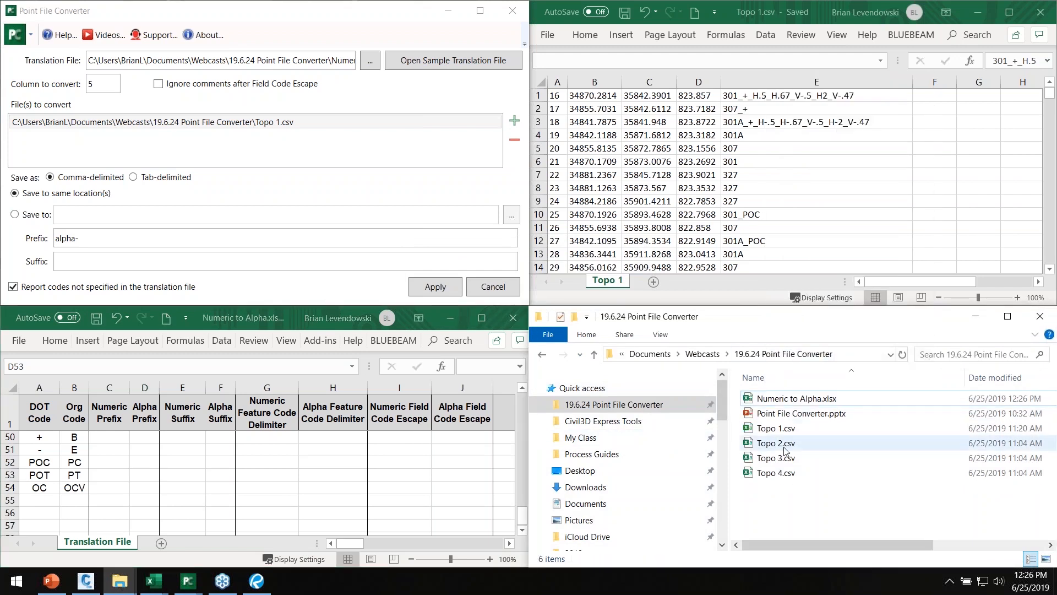
Step: Rerun the Topo 1.csv conversion with the updated translation file, and open the new alpha-Topo 1.csv tiled below the source file
left_click(429, 287)
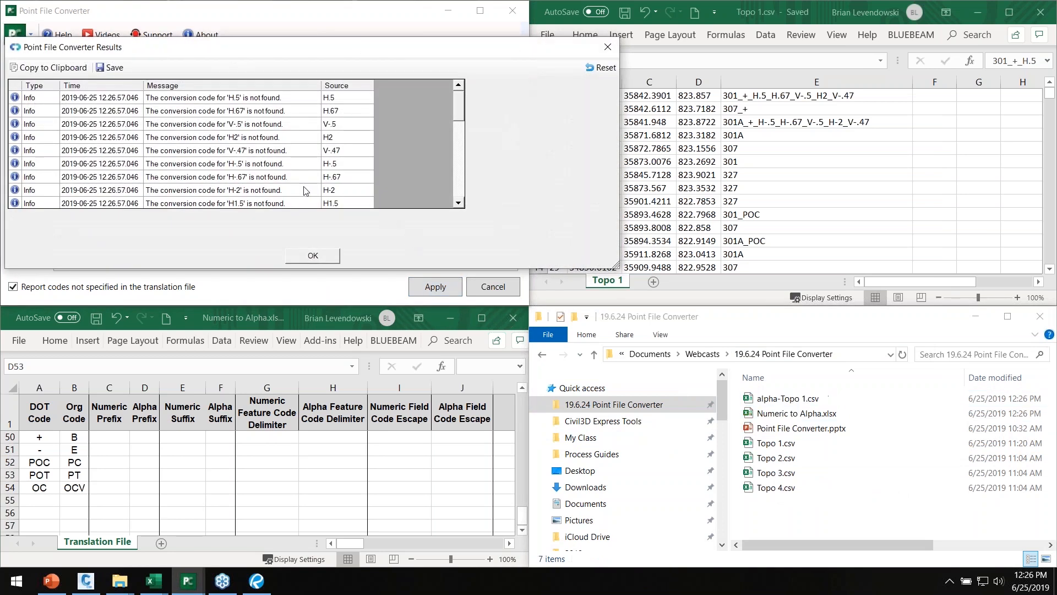
scroll(286, 192, "down", 2)
scroll(285, 191, "up", 3)
left_click(765, 399)
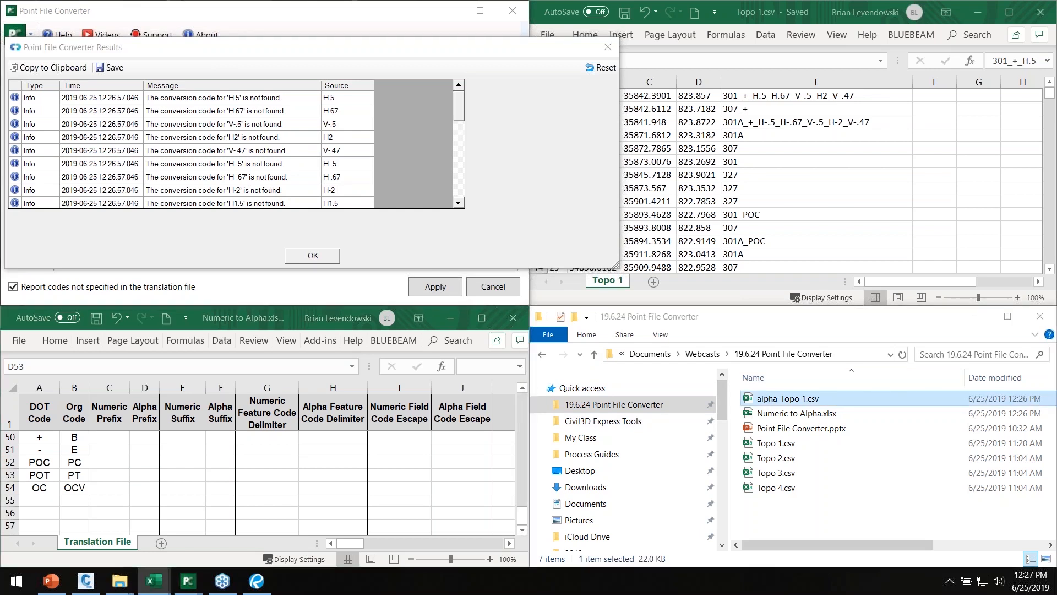
key("super+Right")
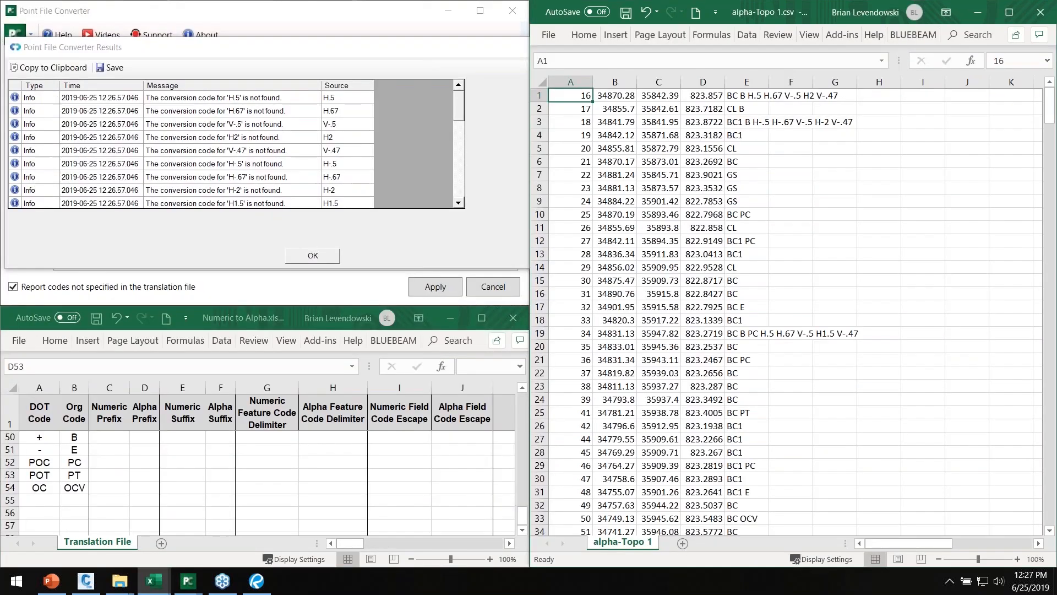
key("super+Down")
left_click(746, 478)
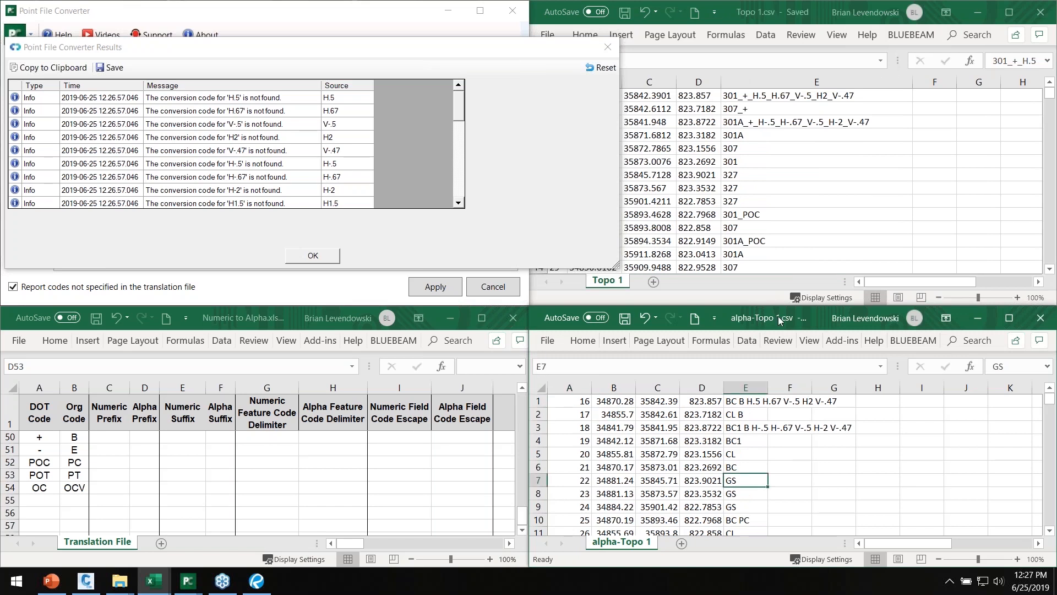
Step: Search alpha-Topo 1.csv for the code OCV
left_click(786, 470)
key("ctrl+f")
type("OCV")
key("Return")
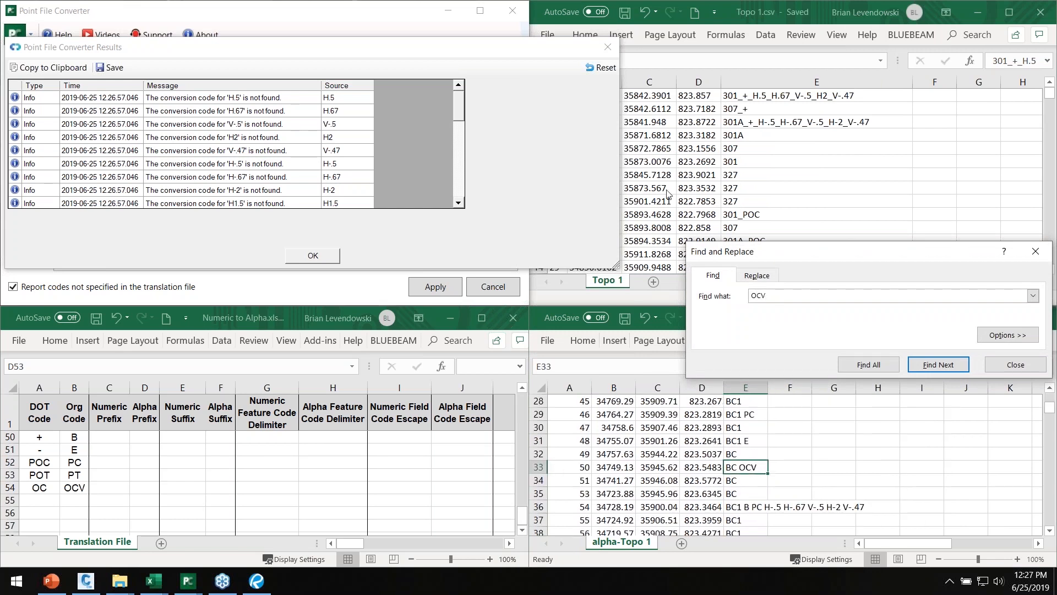
Step: Narrow the conversion results window and compare E33 of Topo 1.csv with E33 of alpha-Topo 1.csv
left_click(603, 121)
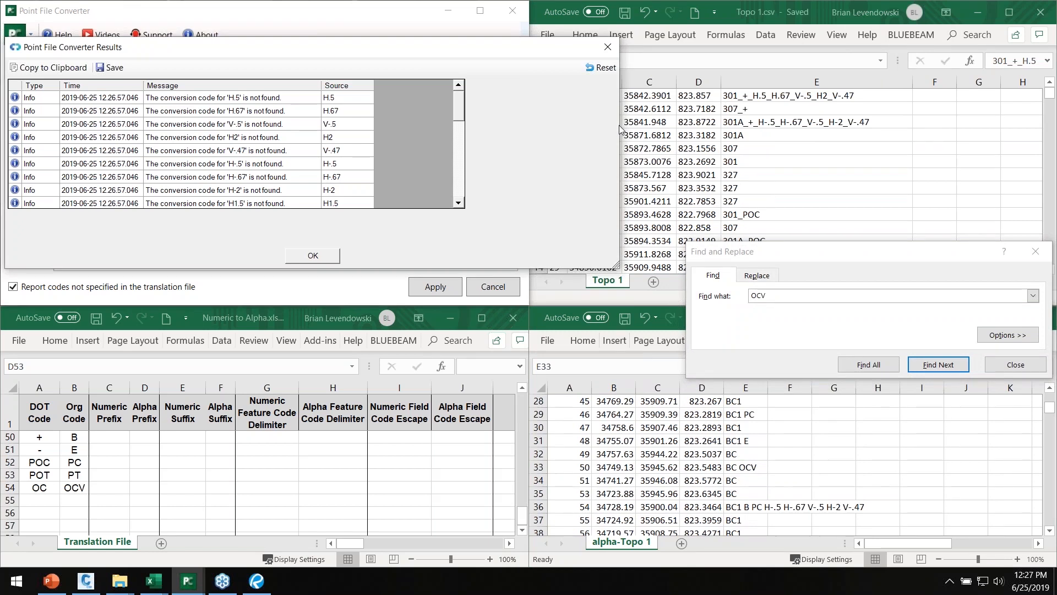
left_click_drag(620, 126, 522, 127)
left_click(604, 216)
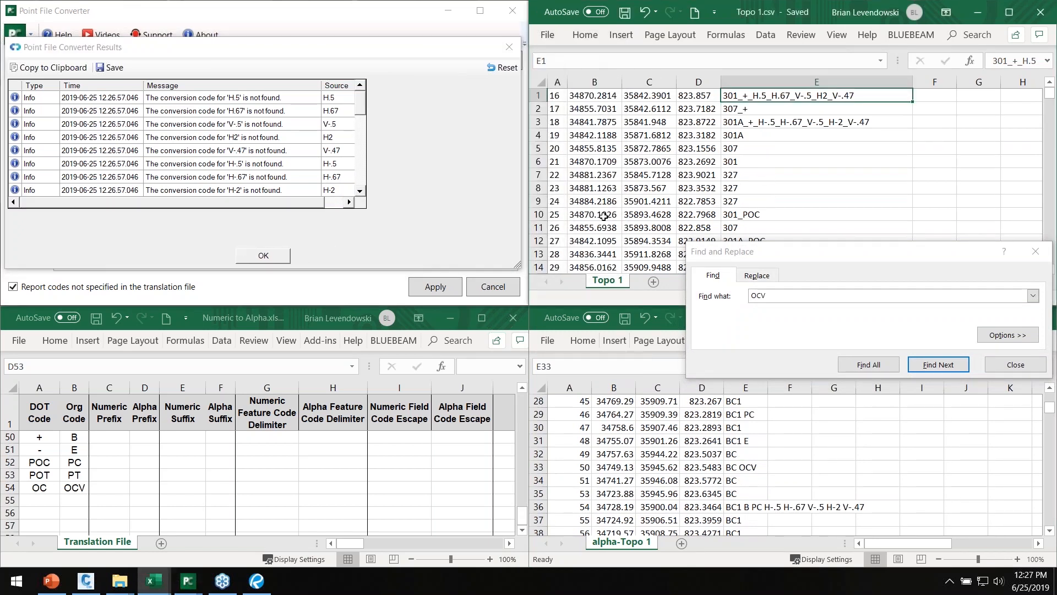
scroll(604, 216, "down", 9)
scroll(593, 220, "down", 1)
left_click(765, 148)
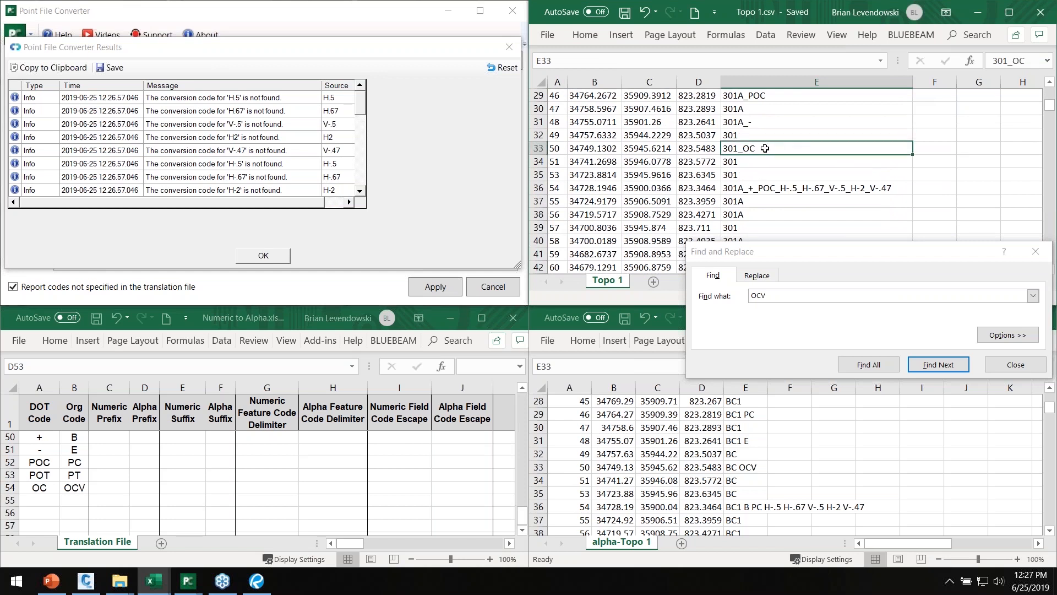
left_click(758, 468)
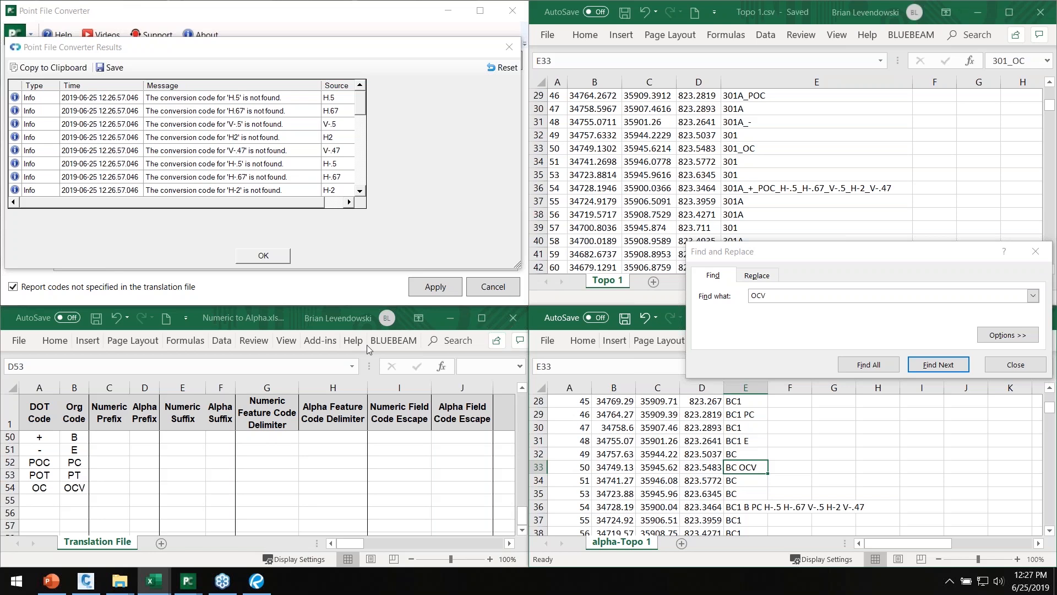
Step: Close the search dialog, review the remaining codes in the moved and widened conversion results window, and dismiss it
left_click(405, 162)
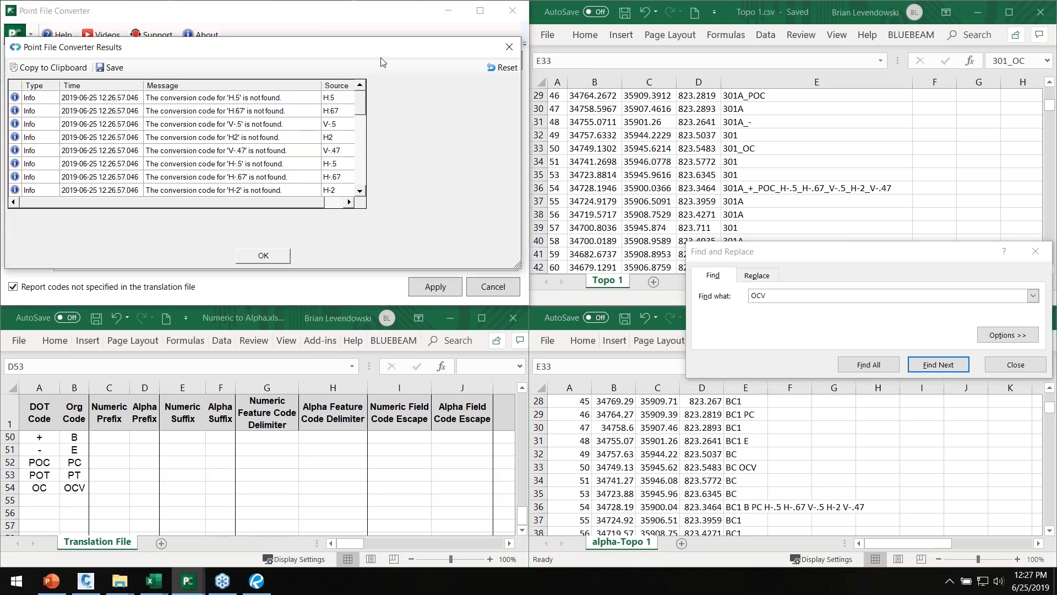
left_click(1007, 369)
left_click_drag(287, 43, 307, 79)
scroll(334, 210, "down", 3)
left_click_drag(535, 300, 577, 294)
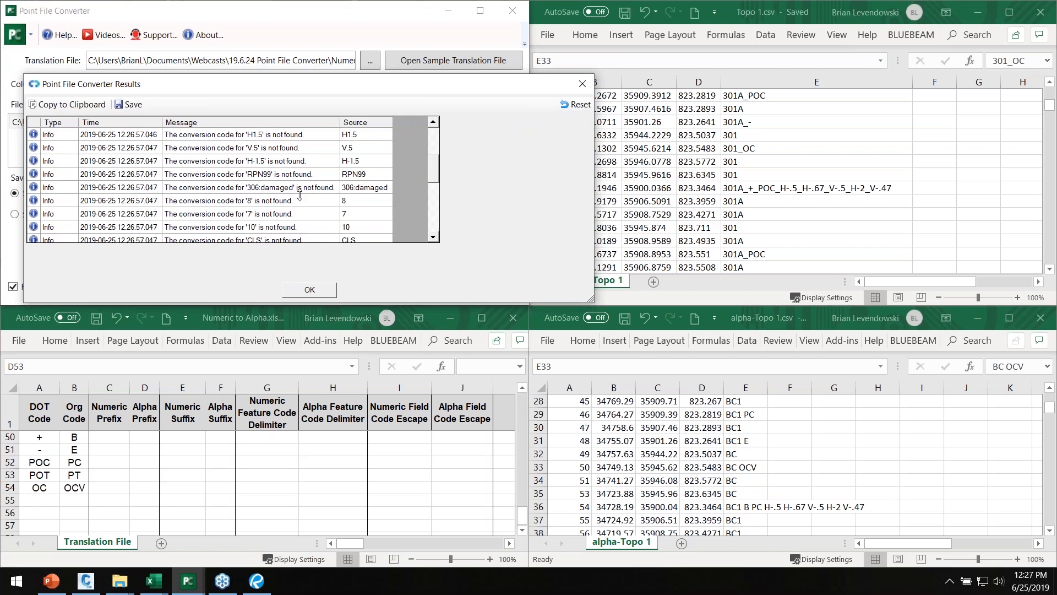
left_click_drag(345, 85, 335, 142)
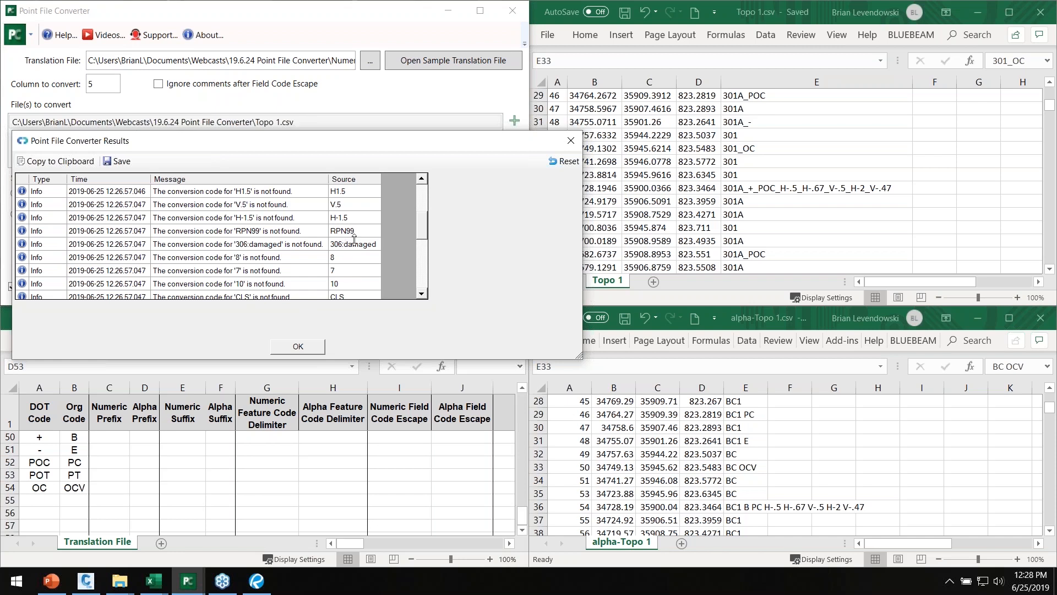
left_click(303, 346)
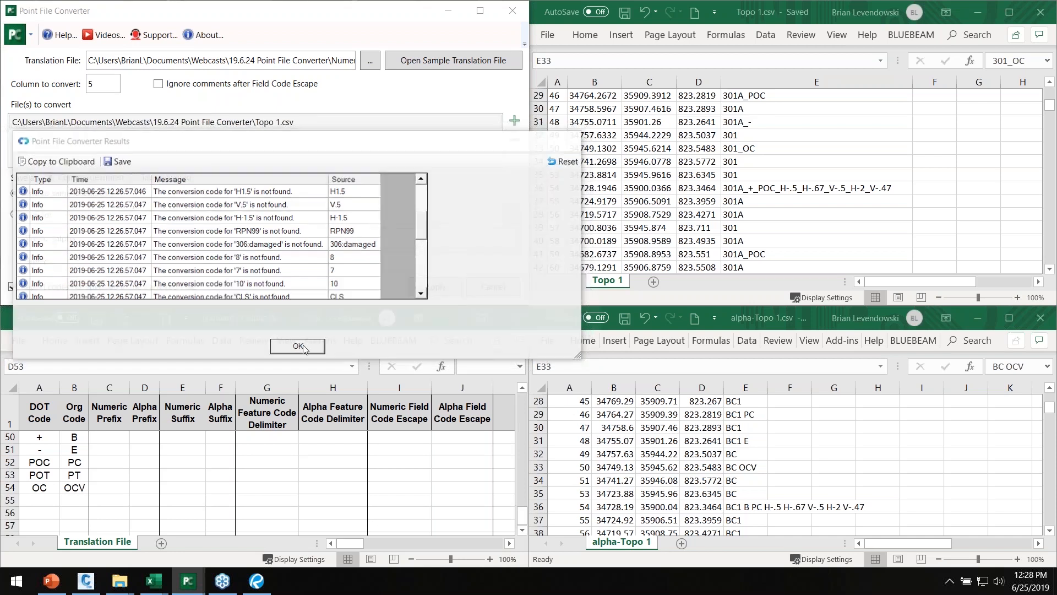
Step: Enable ignoring comments after the Field Code Escape for the Topo 1.csv conversion
left_click(565, 332)
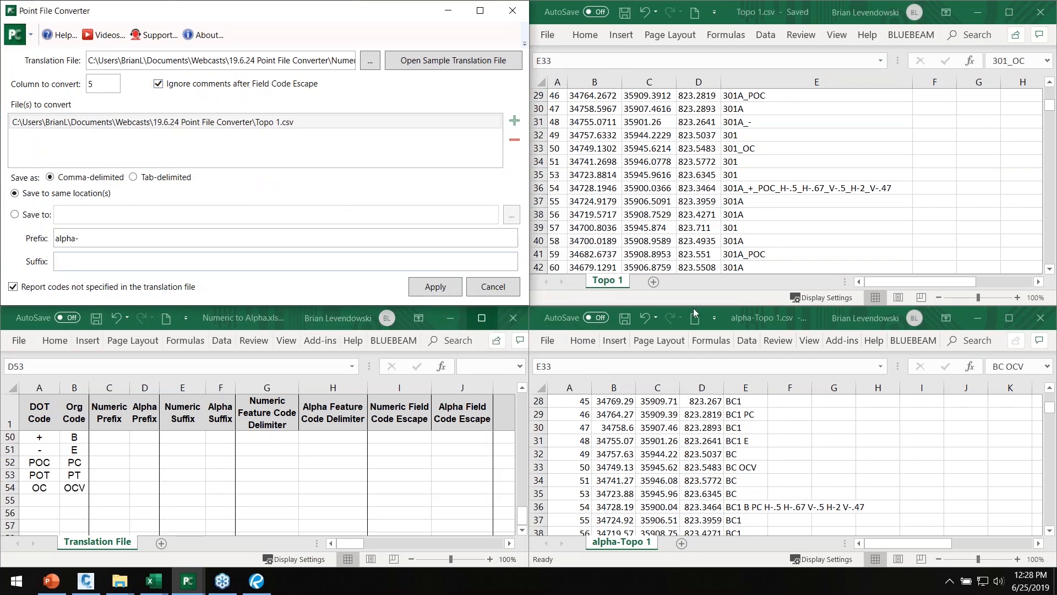
Step: Find the code 306:damaged in E156 of Topo 1.csv and compare it with E156 of alpha-Topo 1.csv
left_click(695, 213)
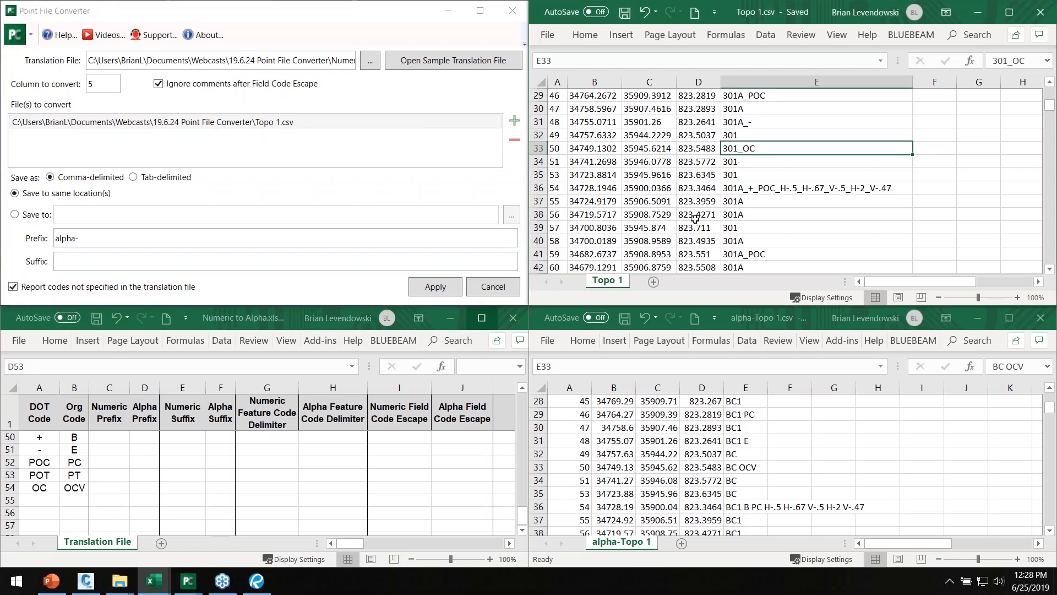
scroll(715, 209, "down", 11)
scroll(803, 212, "down", 20)
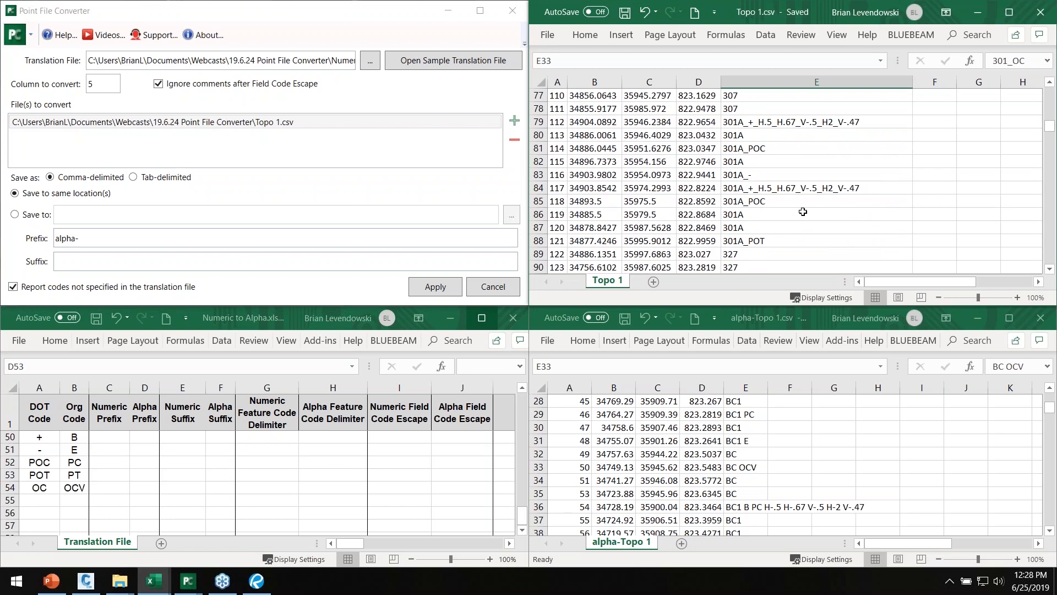
scroll(803, 213, "down", 8)
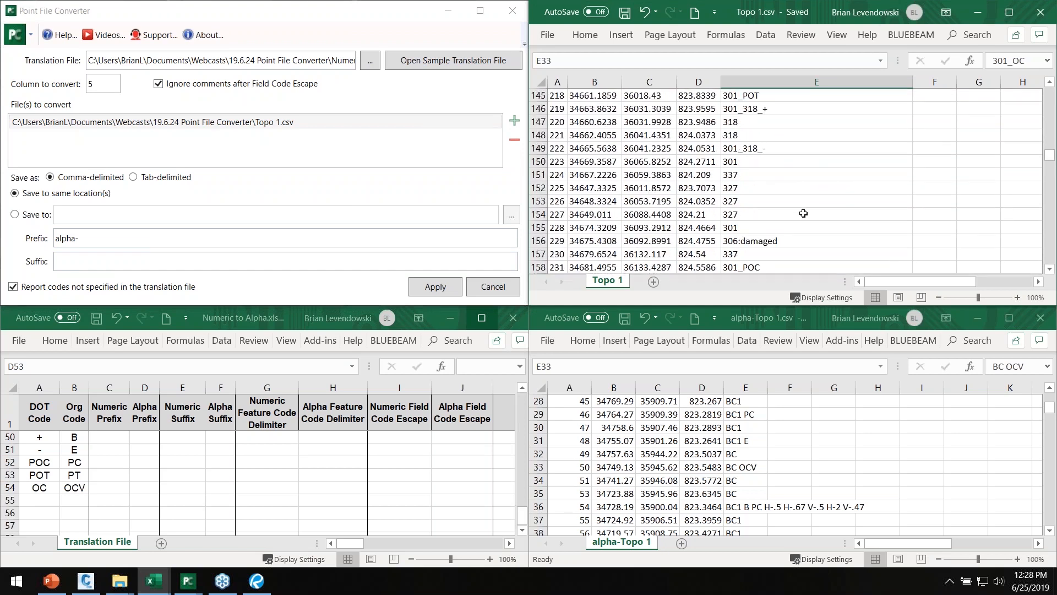
left_click(767, 188)
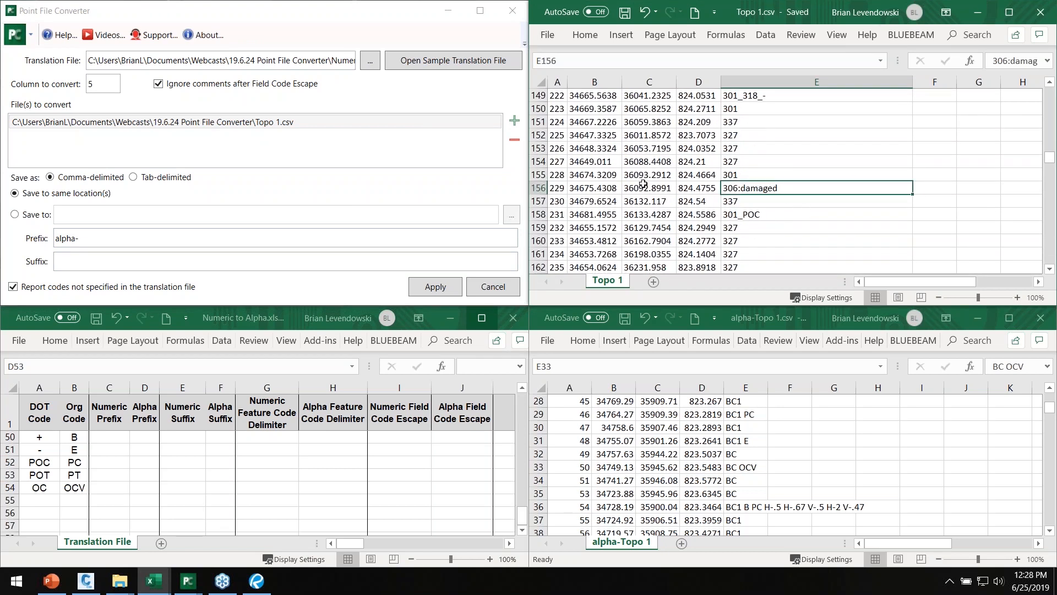
scroll(637, 490, "down", 20)
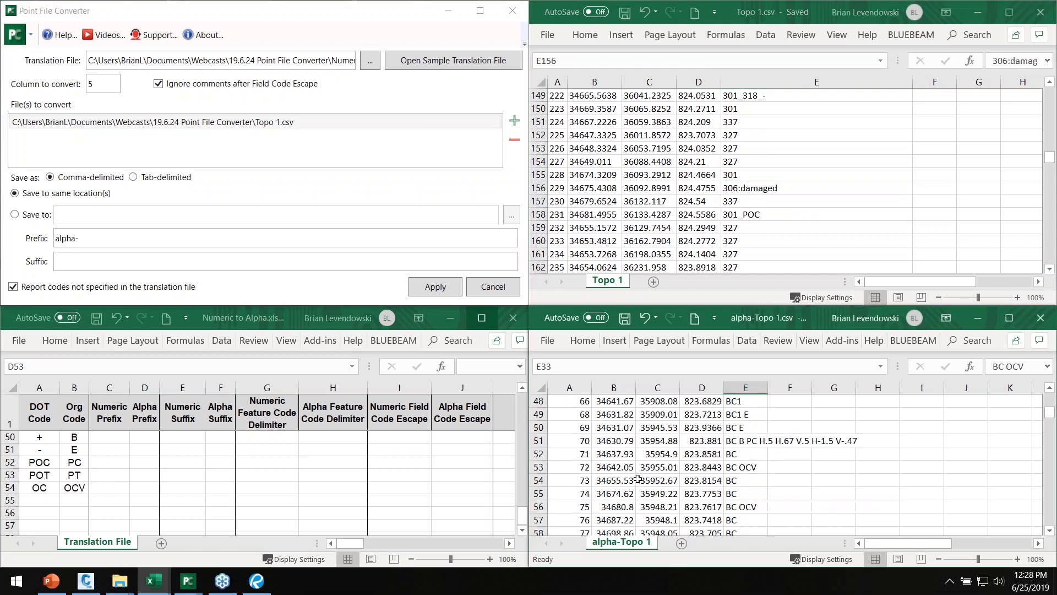
scroll(638, 480, "down", 12)
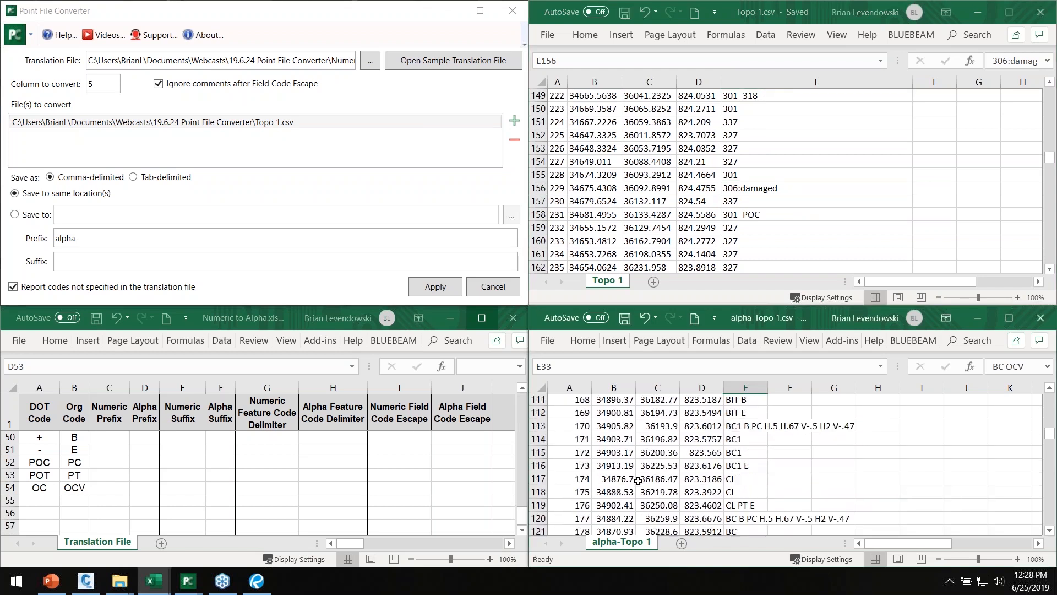
scroll(639, 481, "down", 5)
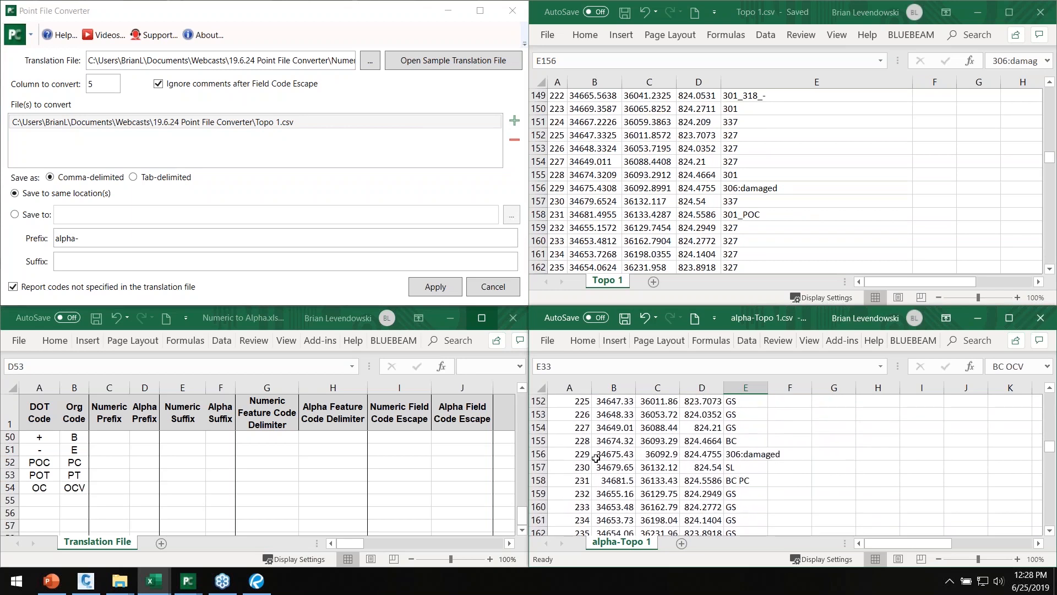
left_click(751, 455)
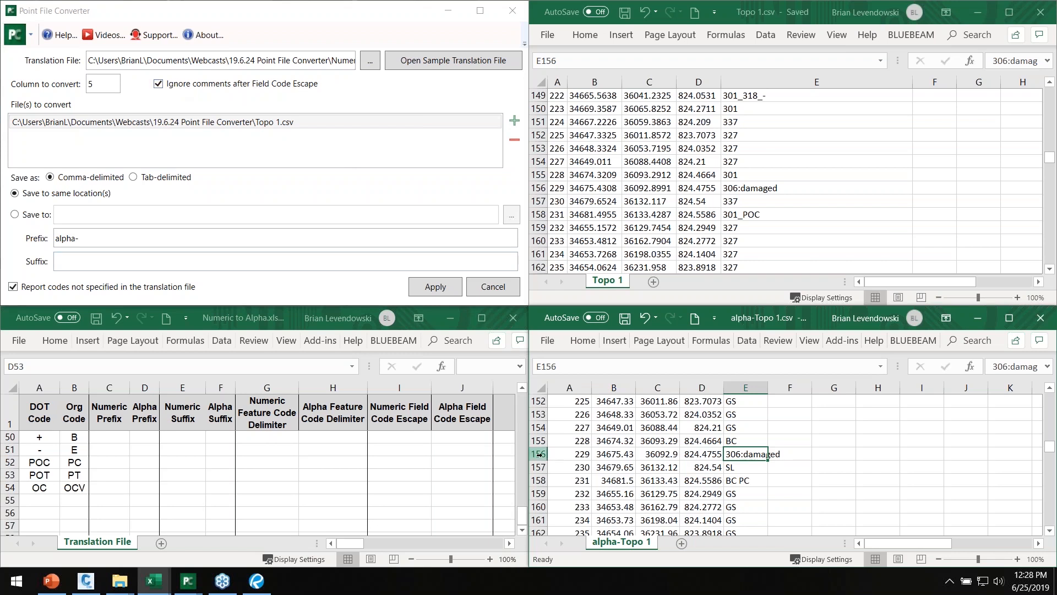
left_click(805, 444)
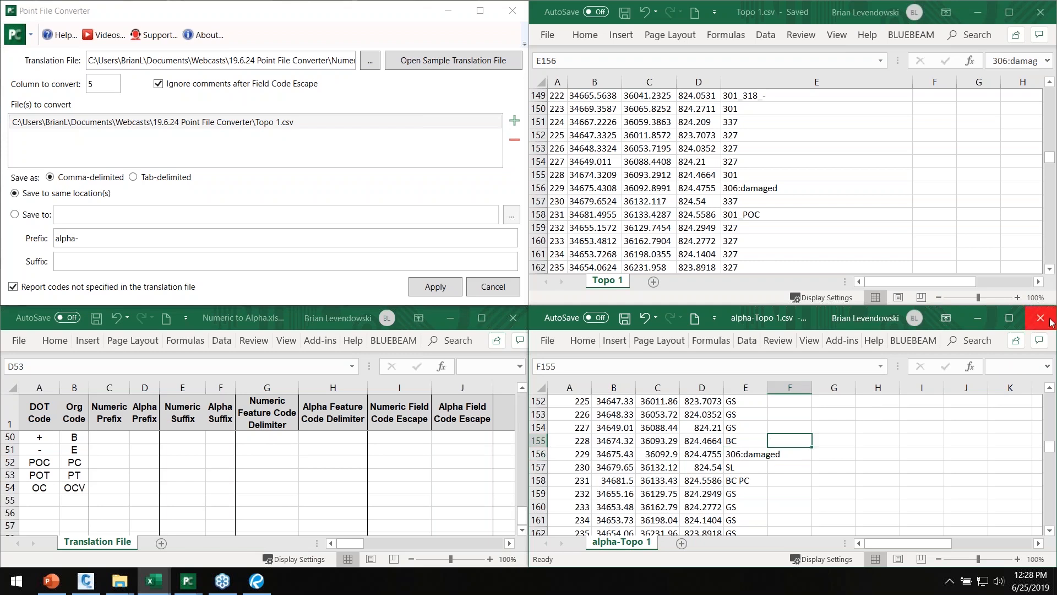
Step: Close alpha-Topo 1.csv and delete the file from the 19.6.24 Point File Converter folder
left_click(1040, 317)
right_click(770, 399)
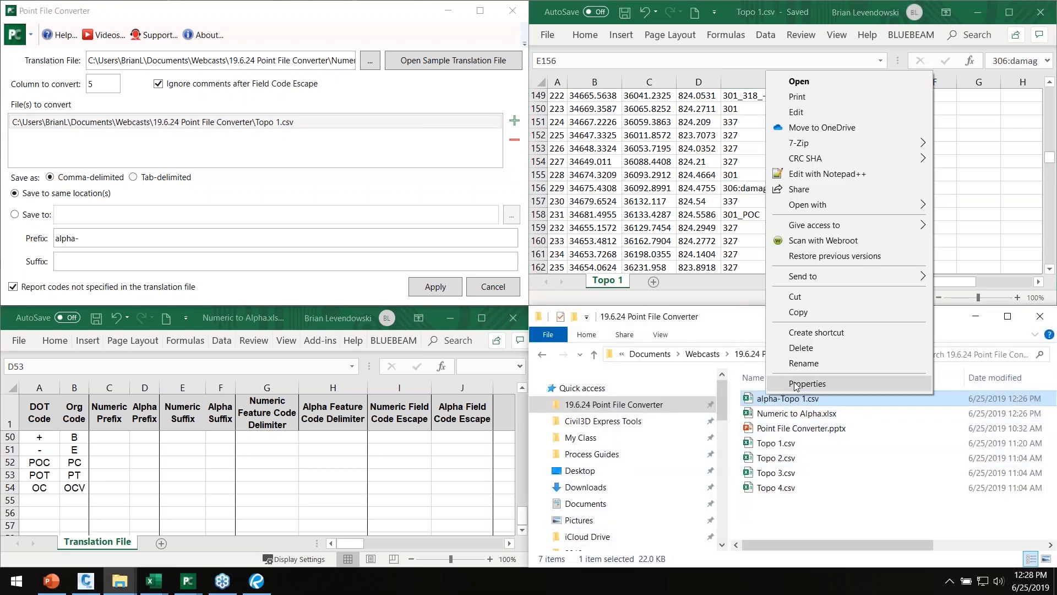
left_click(805, 353)
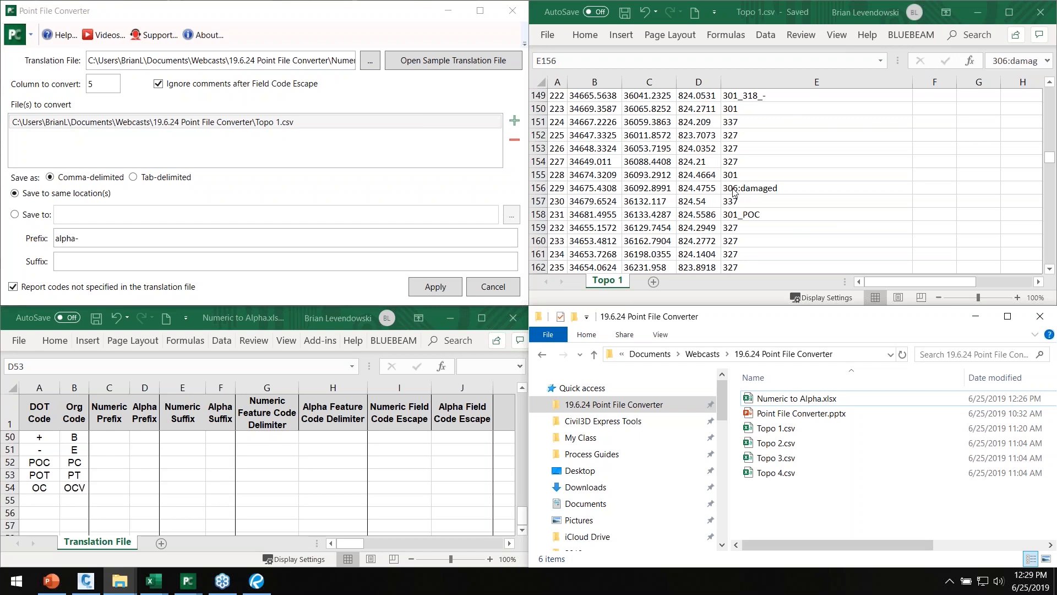
Step: Check the translation of code 306 and the numeric and alpha field code escape characters in Numeric to Alpha.xlsx
left_click(49, 479)
scroll(49, 477, "up", 10)
scroll(49, 476, "up", 5)
left_click(43, 461)
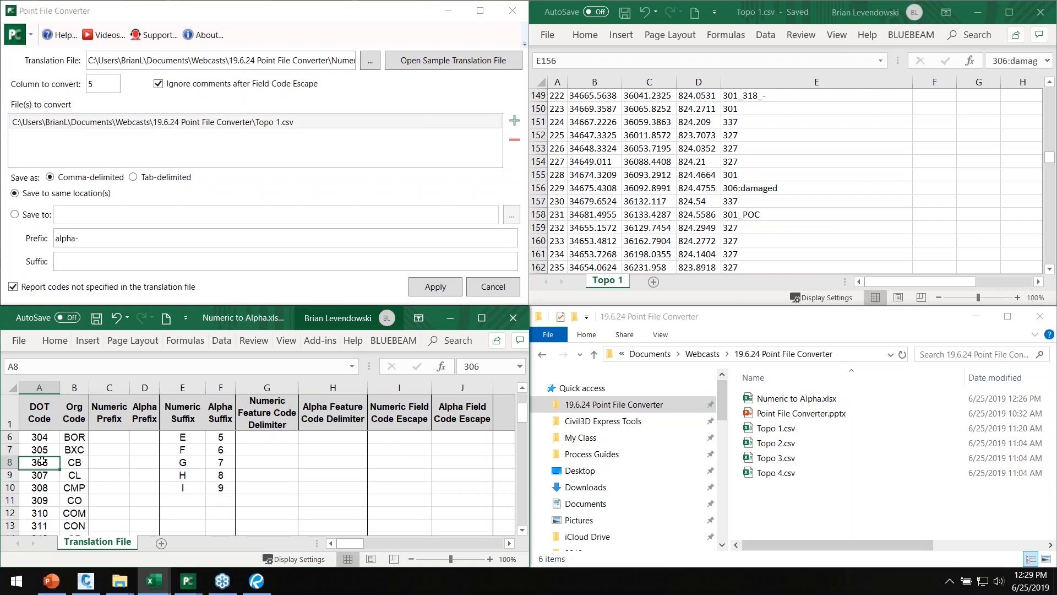
left_click(72, 462)
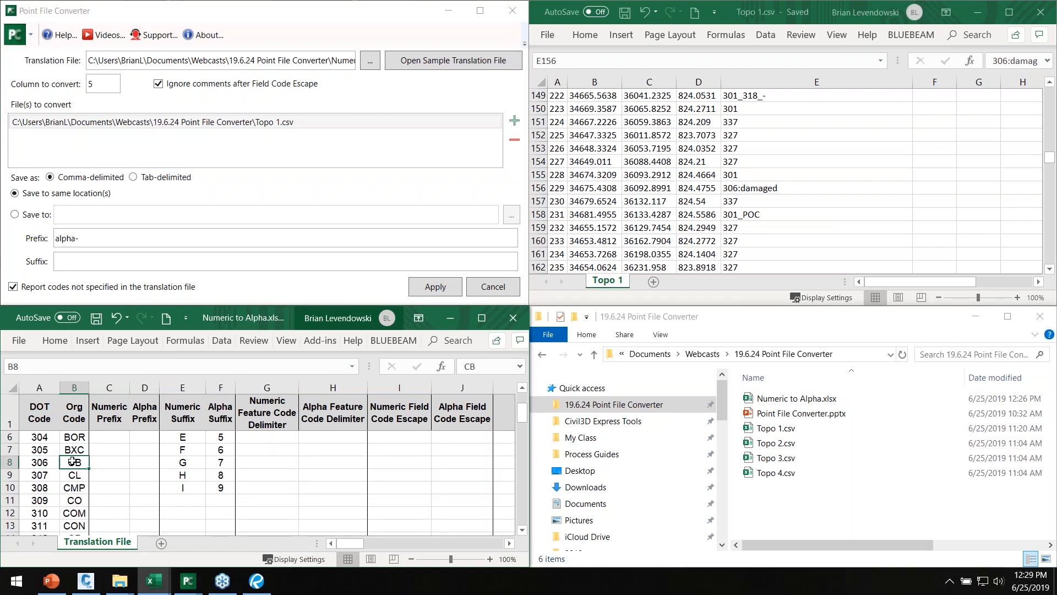
left_click(410, 472)
scroll(415, 457, "up", 2)
left_click(414, 439)
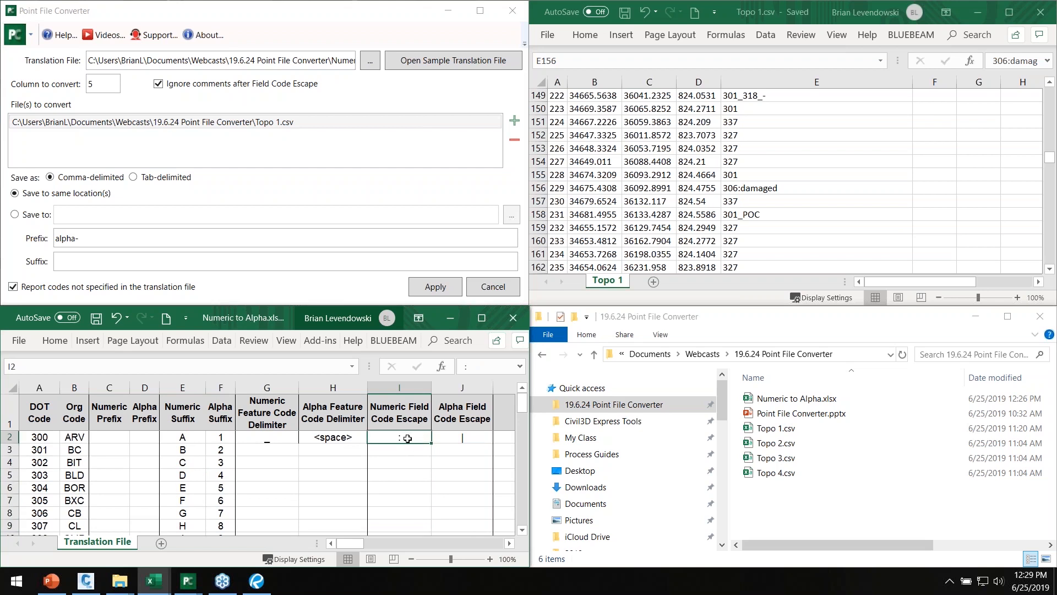
left_click(472, 438)
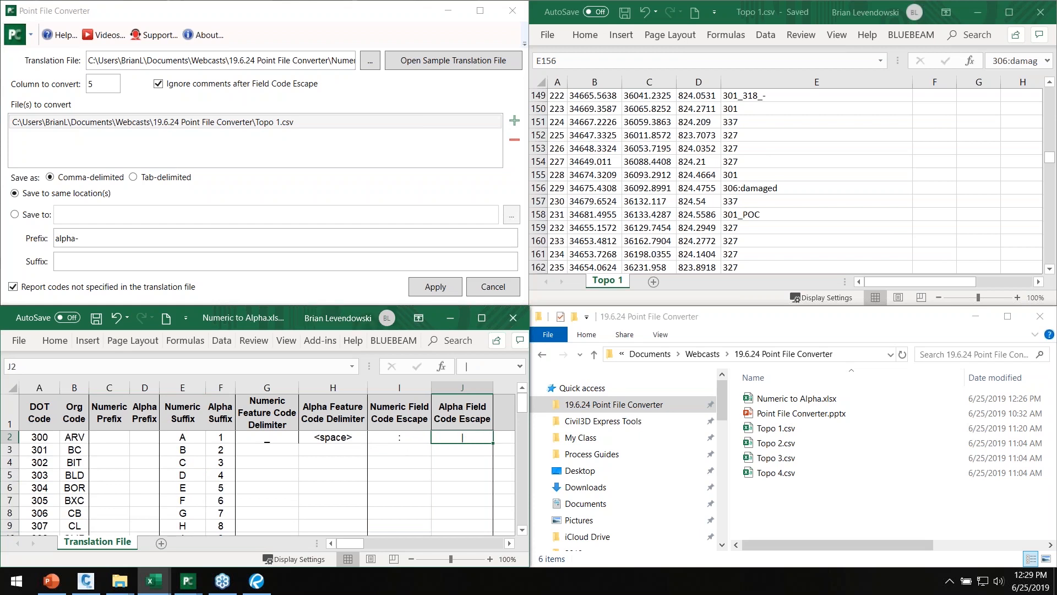
Step: Rerun the Topo 1.csv conversion with comments ignored, and open the regenerated alpha-Topo 1.csv tiled below the source file
left_click(445, 262)
left_click(430, 289)
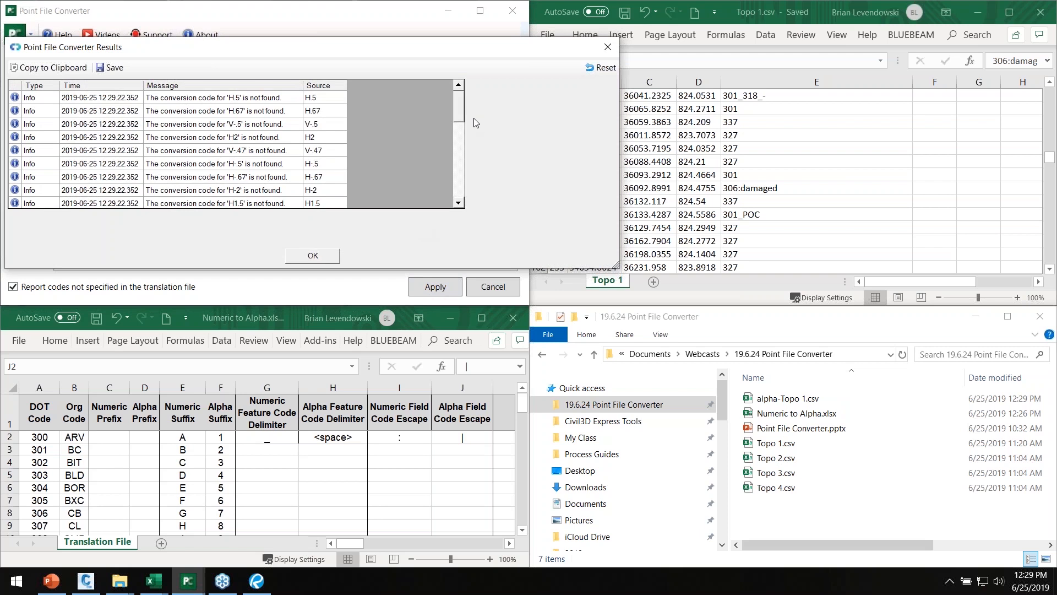
mouse_move(461, 114)
left_mouse_down()
mouse_move(444, 184)
mouse_move(457, 101)
left_mouse_up()
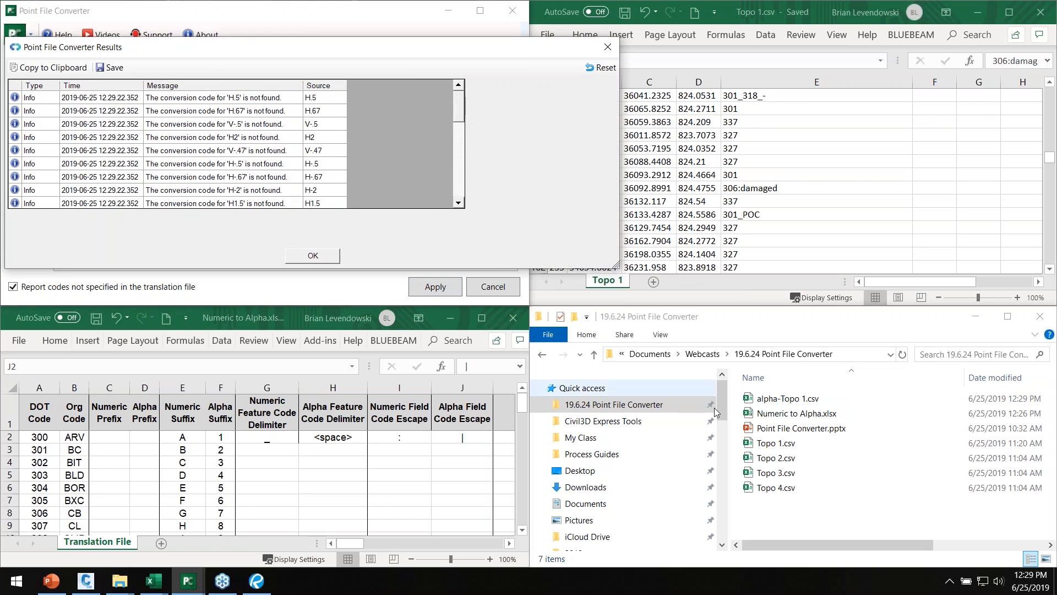
left_click(775, 399)
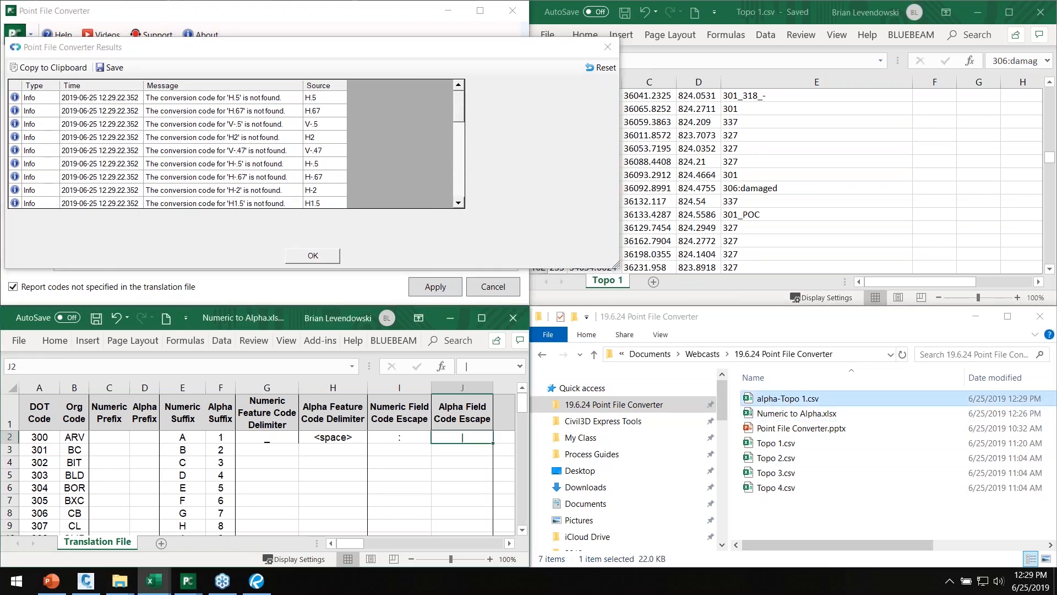
double_click(781, 401)
key("super+Right")
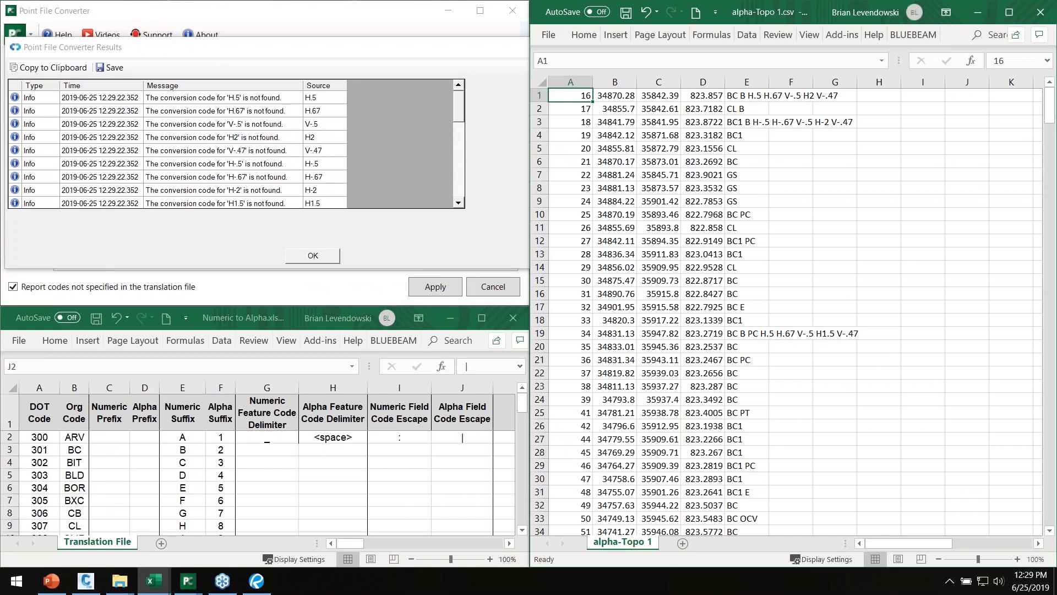
key("super+Down")
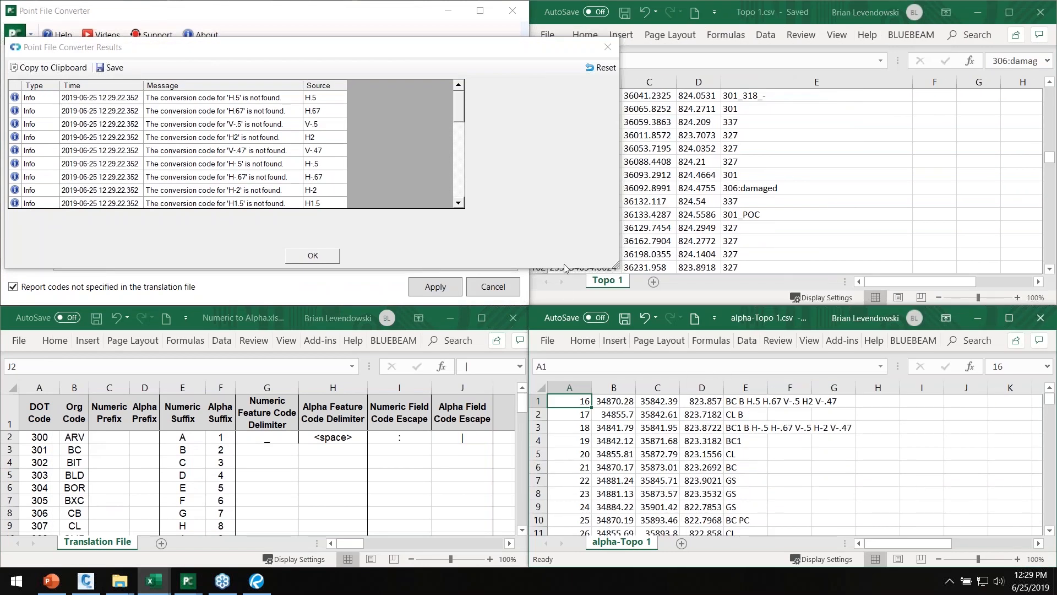
Step: Move the conversion results window off the source file and check the converted comment code in E156 of alpha-Topo 1.csv
left_click_drag(516, 50, 402, 33)
scroll(613, 474, "down", 20)
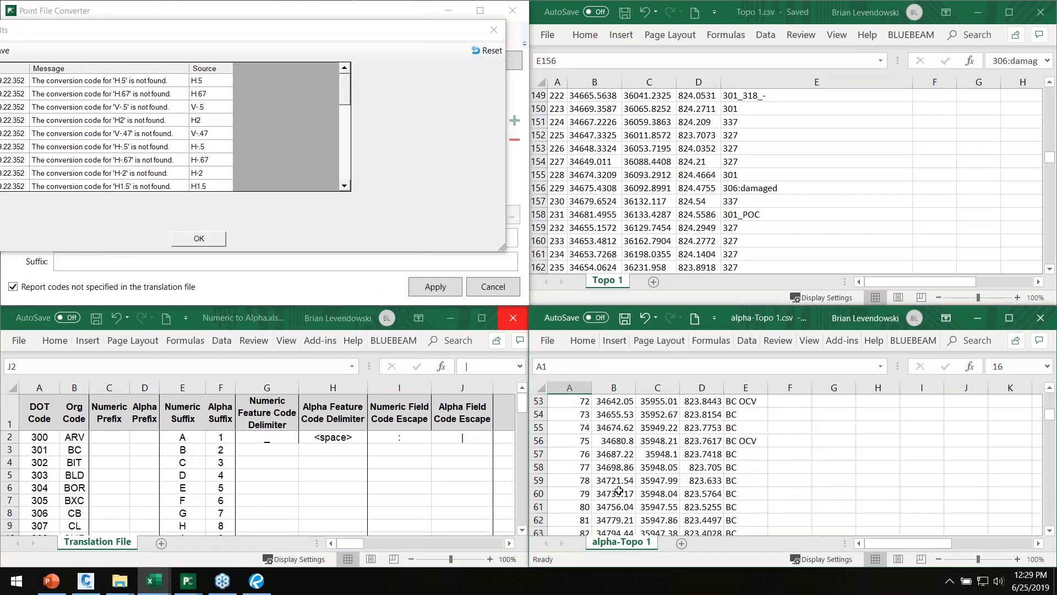
scroll(618, 497, "down", 20)
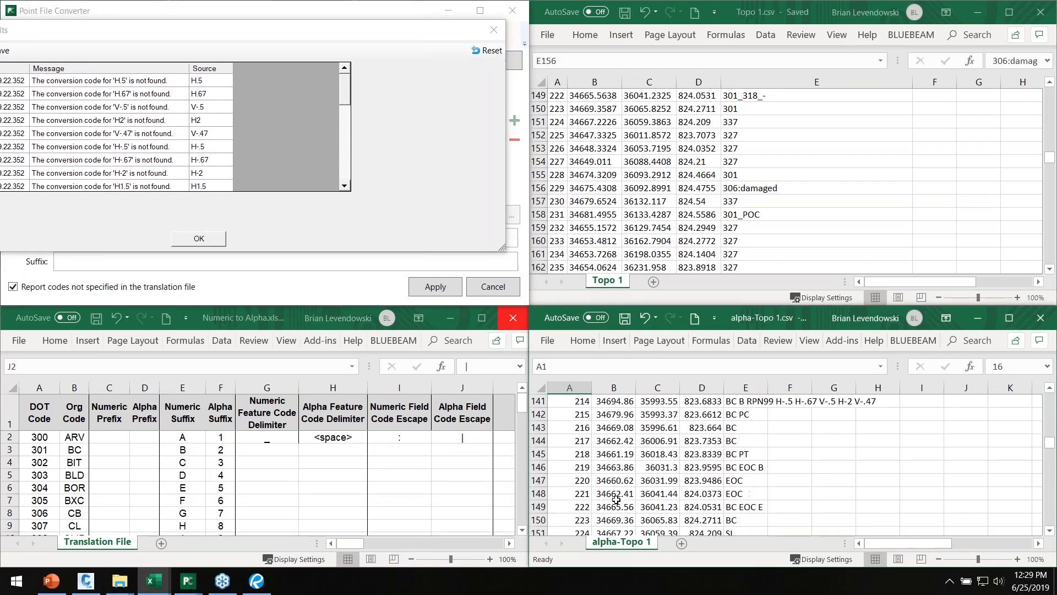
scroll(616, 499, "down", 3)
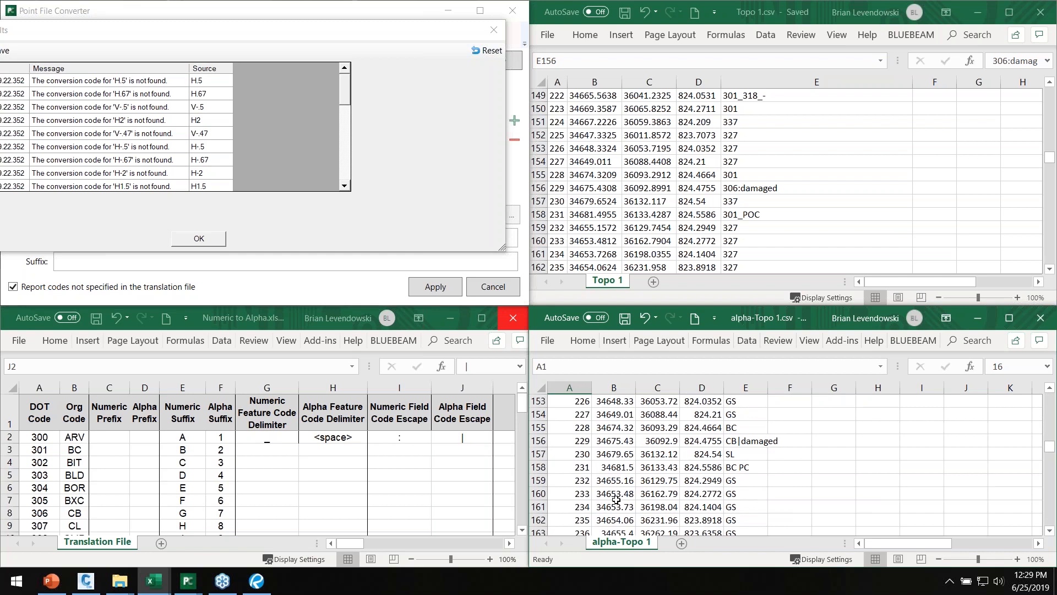
left_click(754, 445)
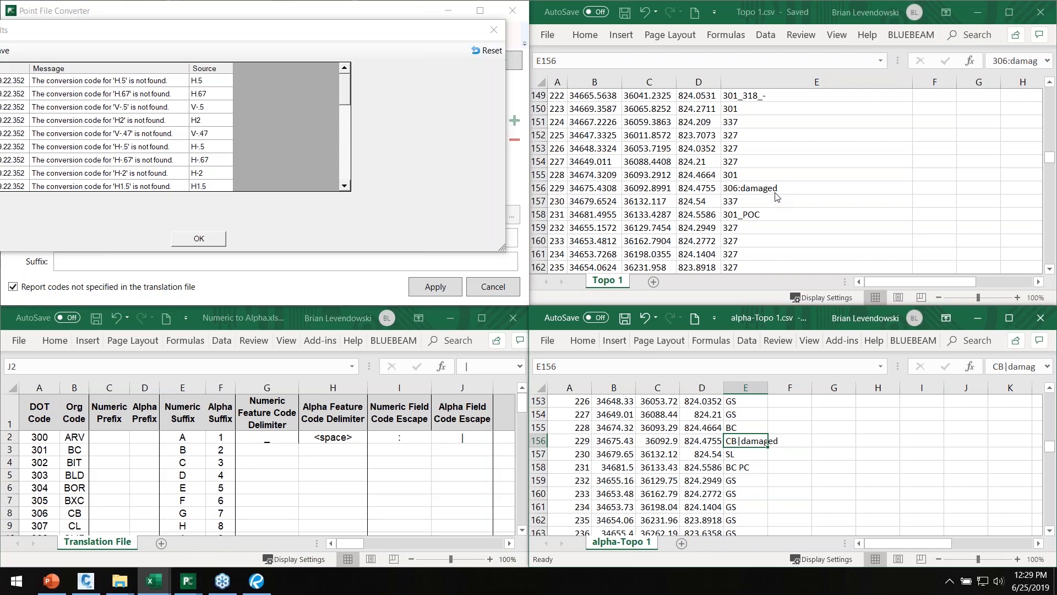
Step: Bring the conversion results window back into full view and review the codes reported as not found
left_click_drag(326, 33, 442, 35)
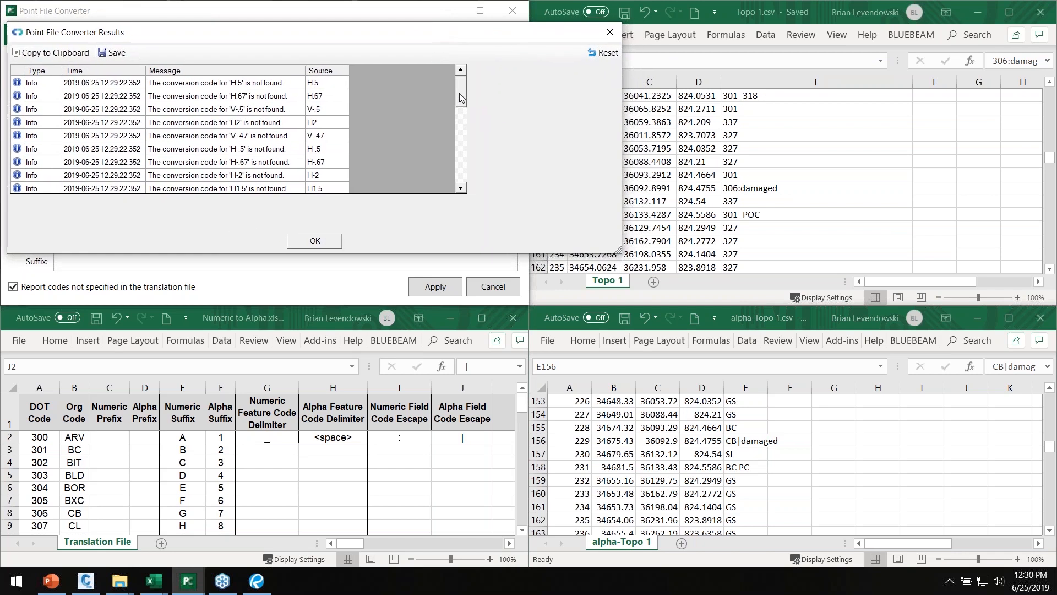
left_click_drag(460, 97, 461, 126)
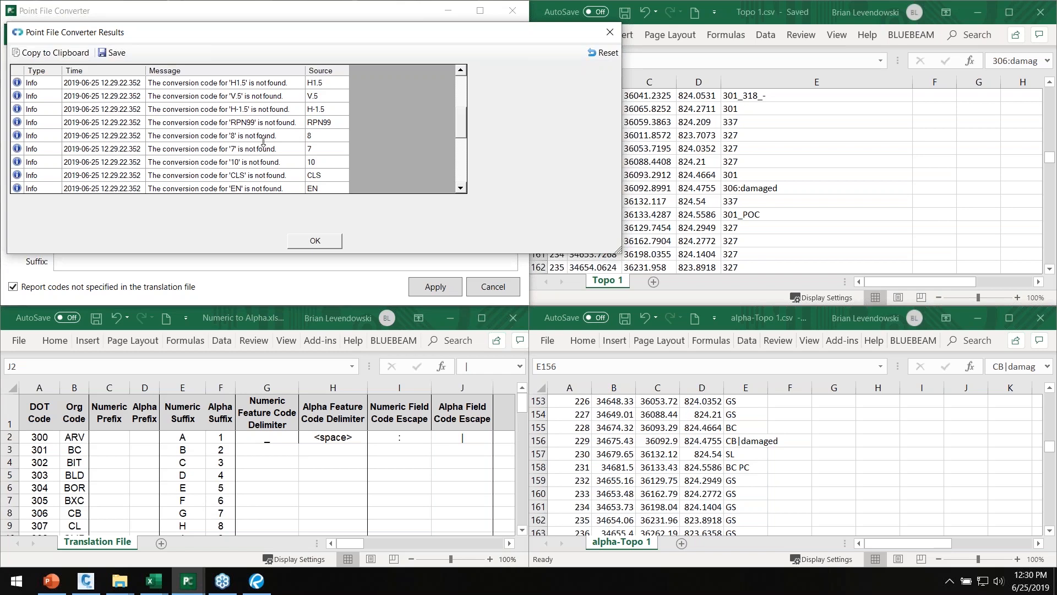
left_click_drag(296, 37, 294, 28)
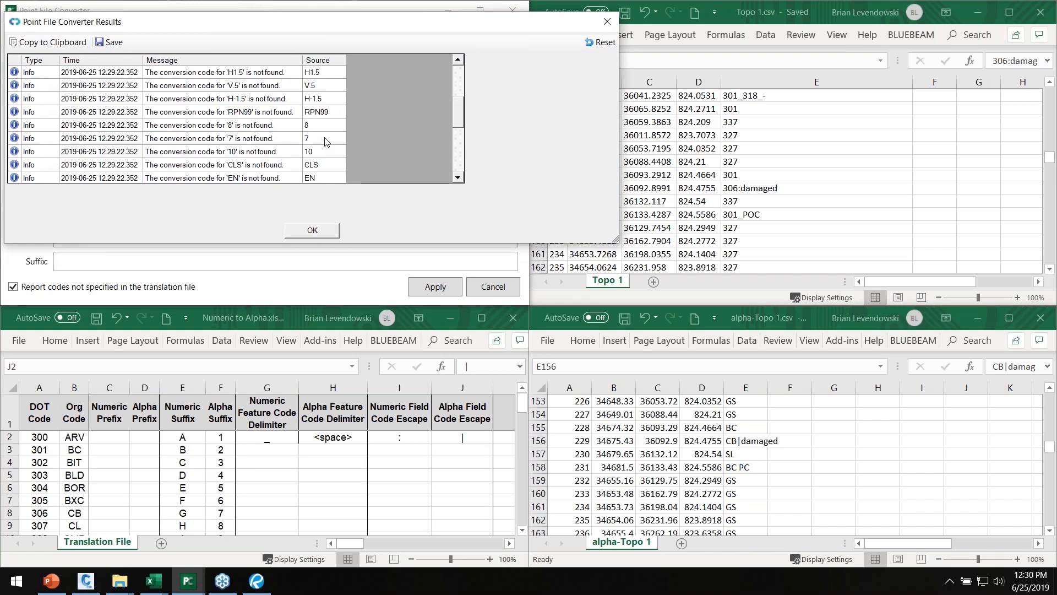
left_click_drag(463, 29, 462, 22)
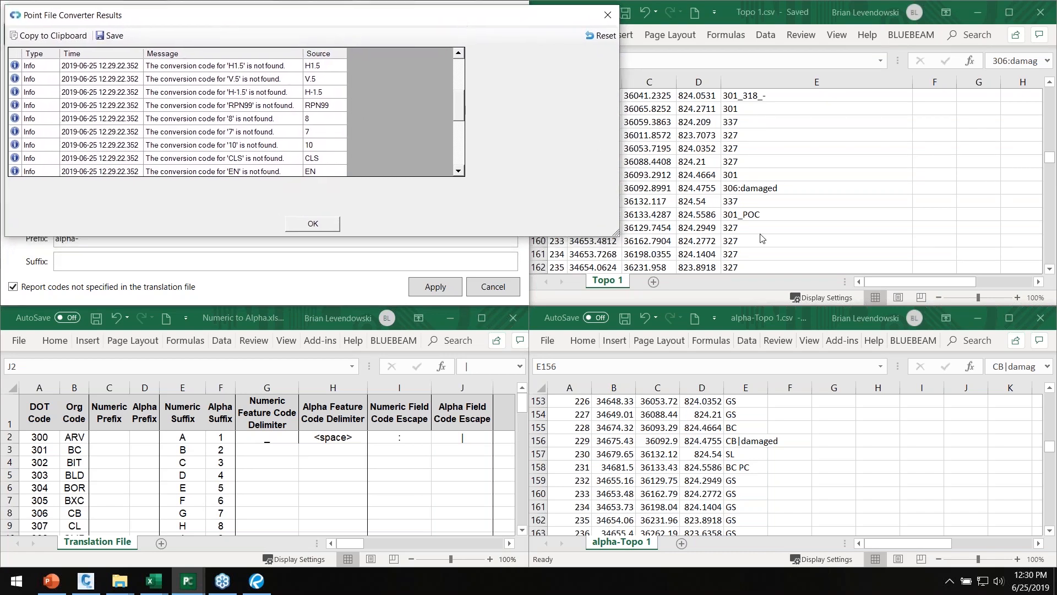
Step: Find the code 343_8 in E179 of Topo 1.csv and compare it with E179 of alpha-Topo 1.csv
left_click(777, 230)
scroll(786, 218, "up", 2)
scroll(786, 219, "down", 4)
scroll(786, 220, "up", 4)
scroll(786, 219, "down", 12)
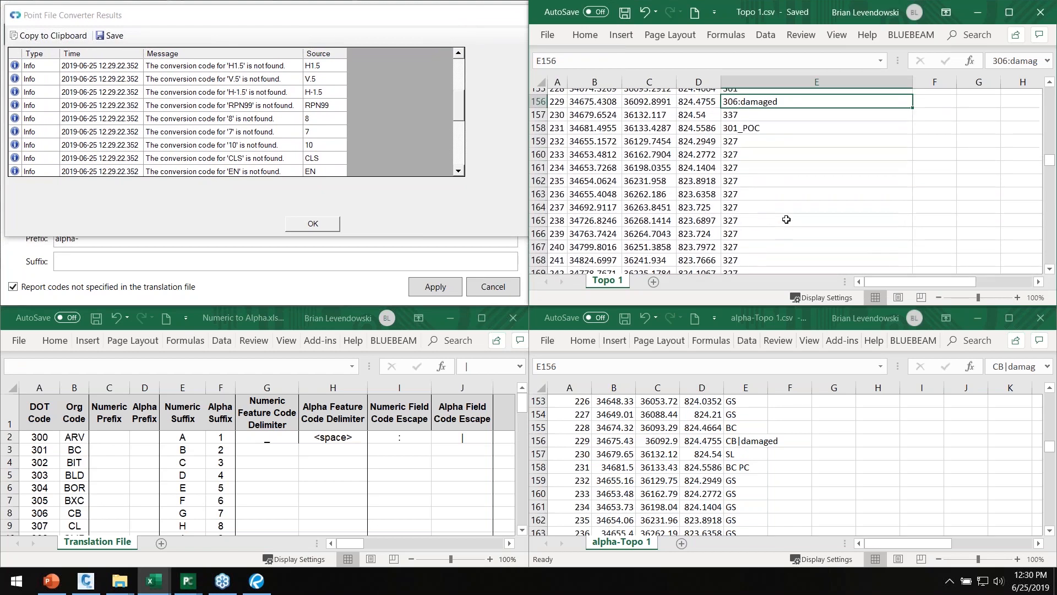
scroll(786, 219, "up", 1)
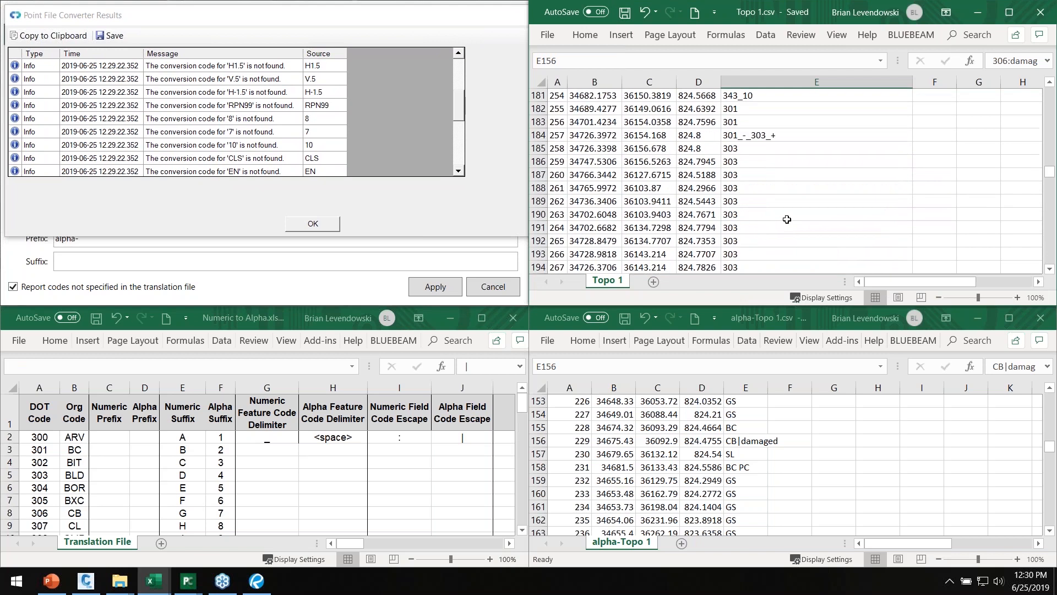
left_click(767, 121)
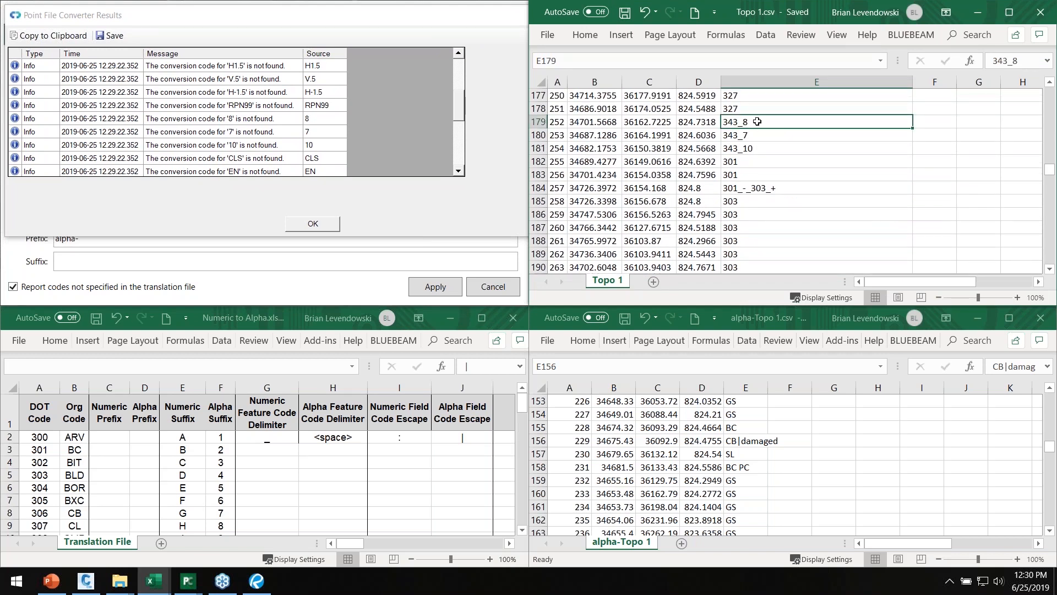
left_click(622, 459)
scroll(622, 458, "down", 6)
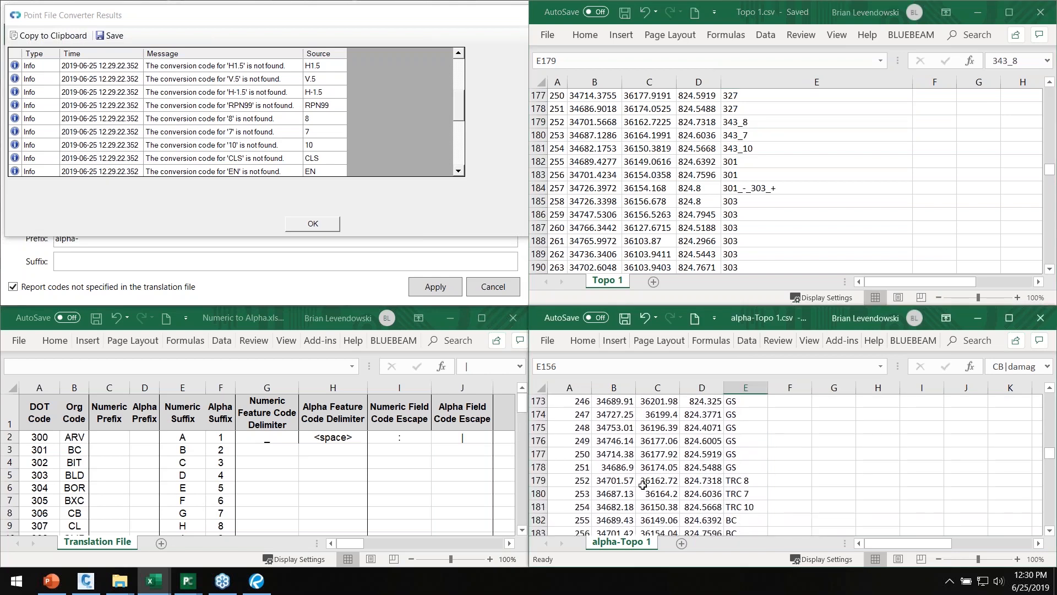
left_click(750, 482)
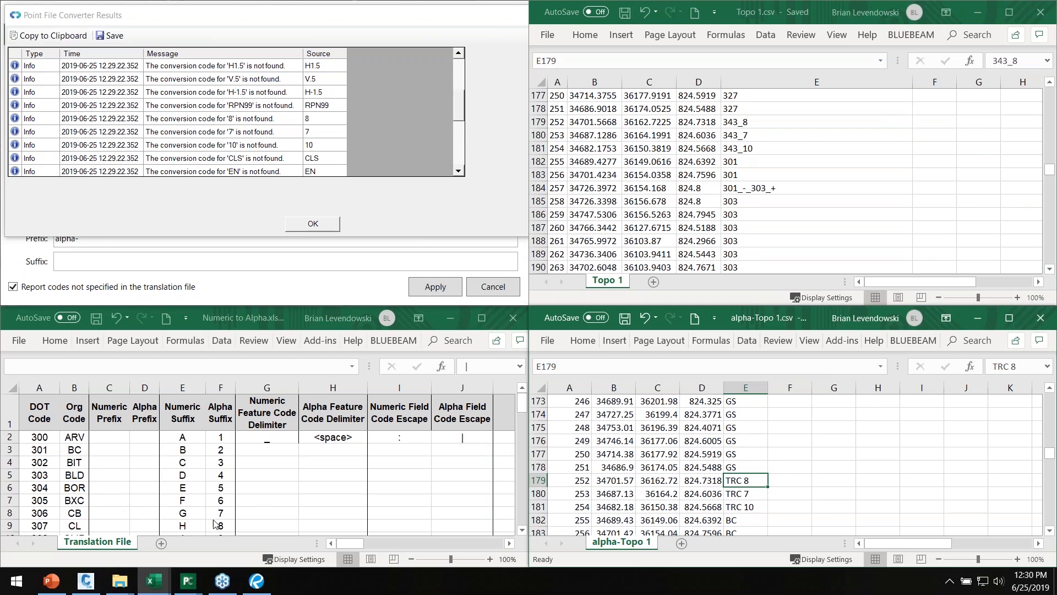
Step: Look up code 343 and its TRC translation in the translation file and compare it with E179 of Topo 1.csv
scroll(48, 496, "down", 7)
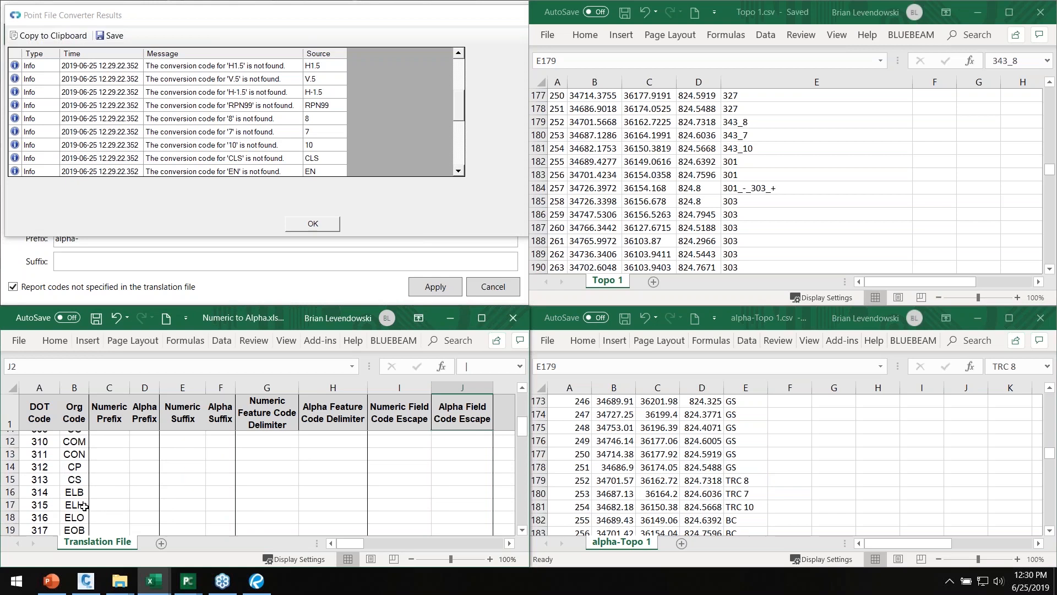
scroll(89, 514, "down", 7)
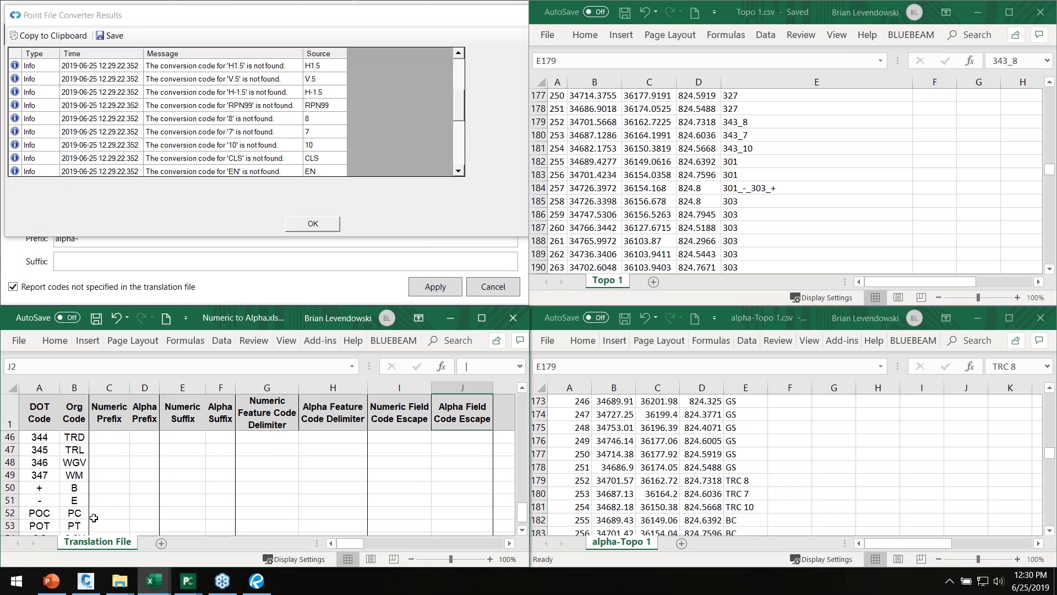
left_click_drag(77, 474, 78, 486)
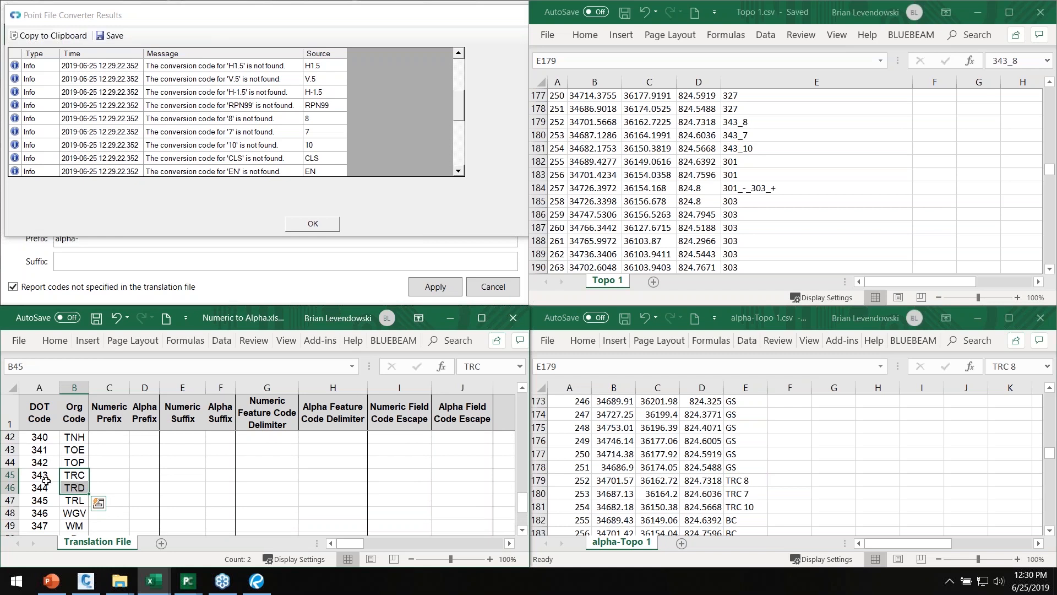
left_click(750, 121)
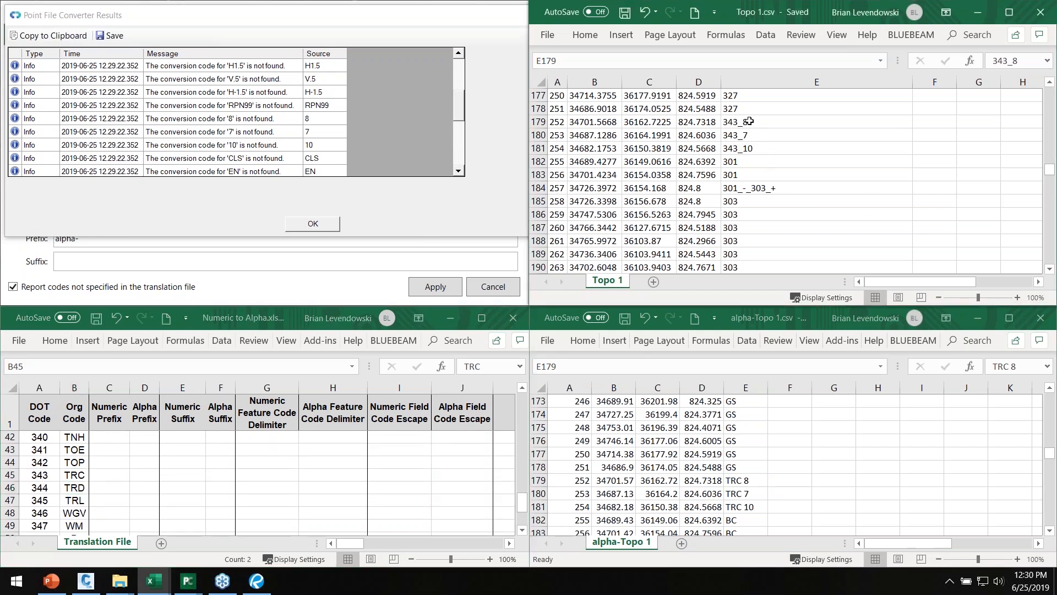
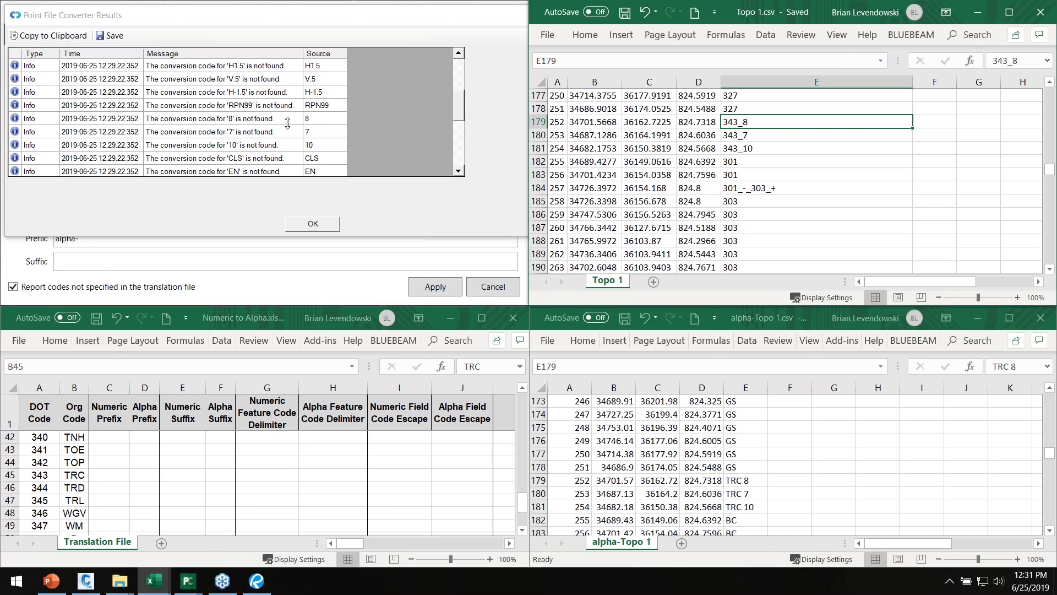
Step: Add the unmatched code H.5 in row 55 of the translation file, with H.5 as both DOT Code and Org Code
scroll(321, 113, "up", 3)
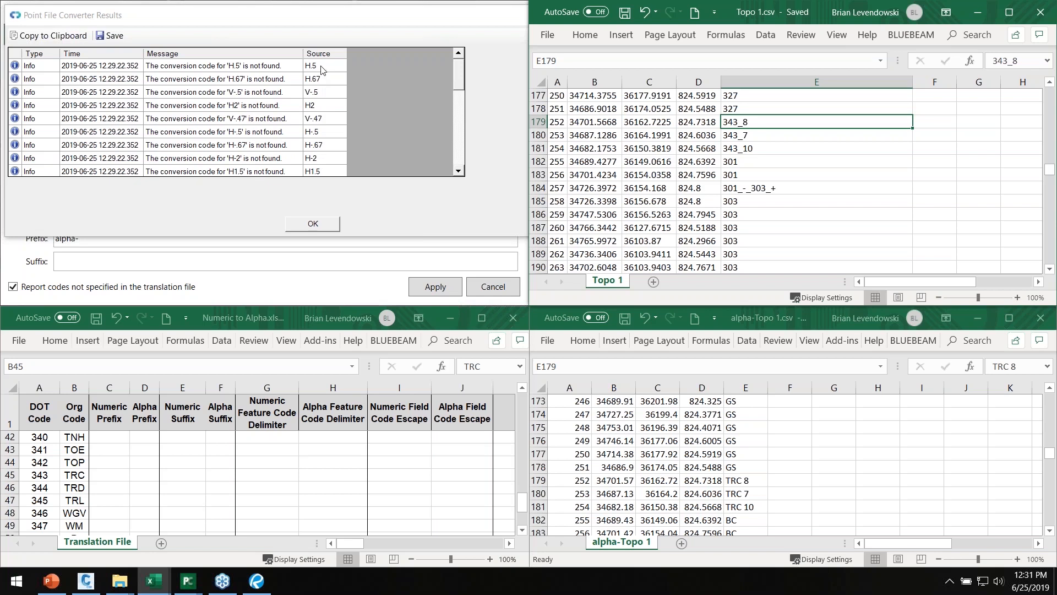
scroll(55, 494, "down", 4)
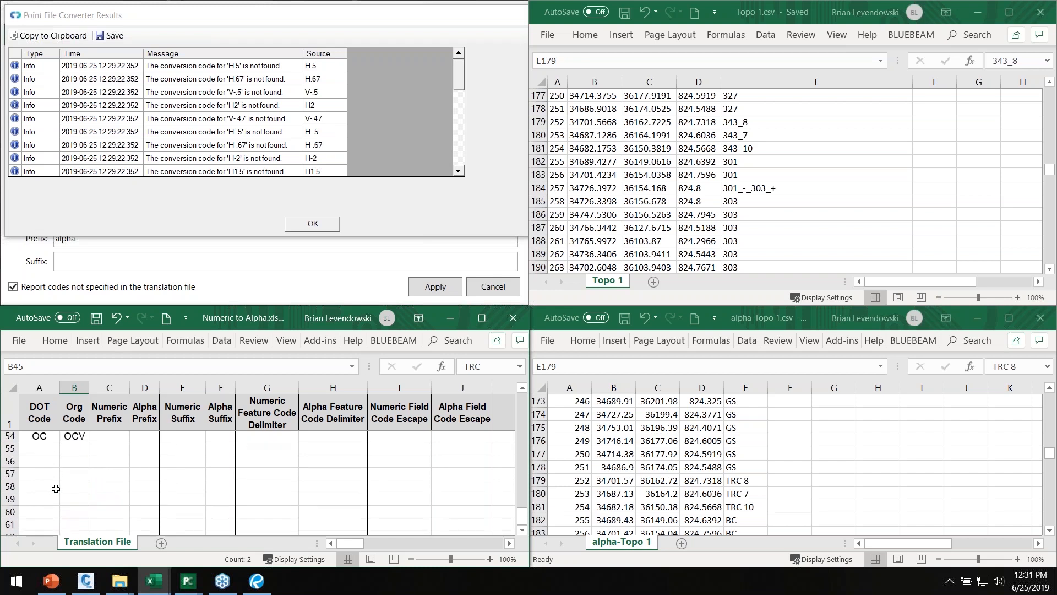
left_click(41, 449)
type("h.")
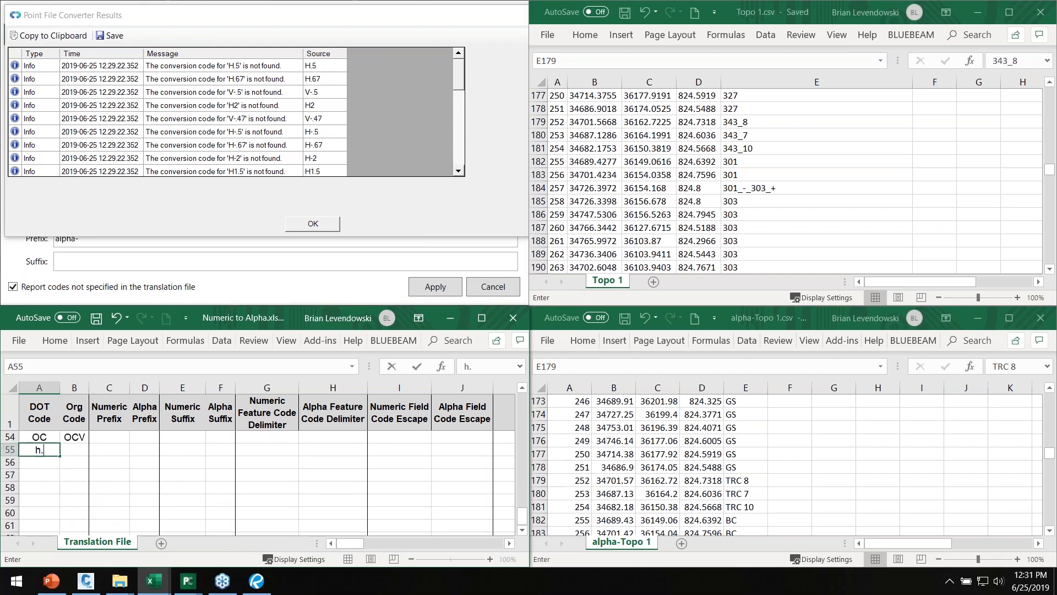
type("h.5")
key("Tab")
type("h.")
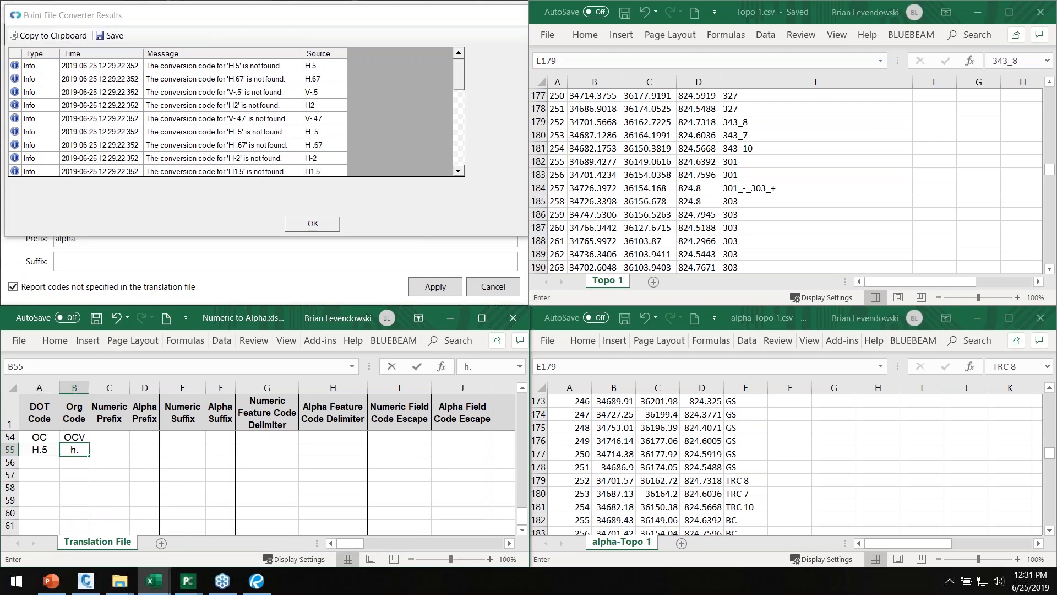
key("BackSpace")
key("BackSpace")
type("H.5")
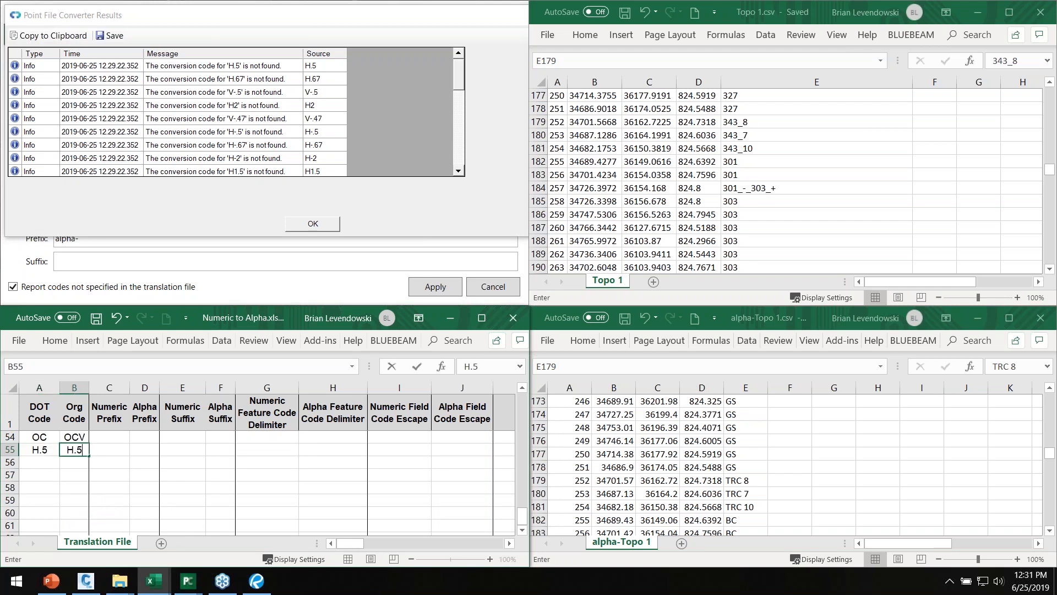
key("Return")
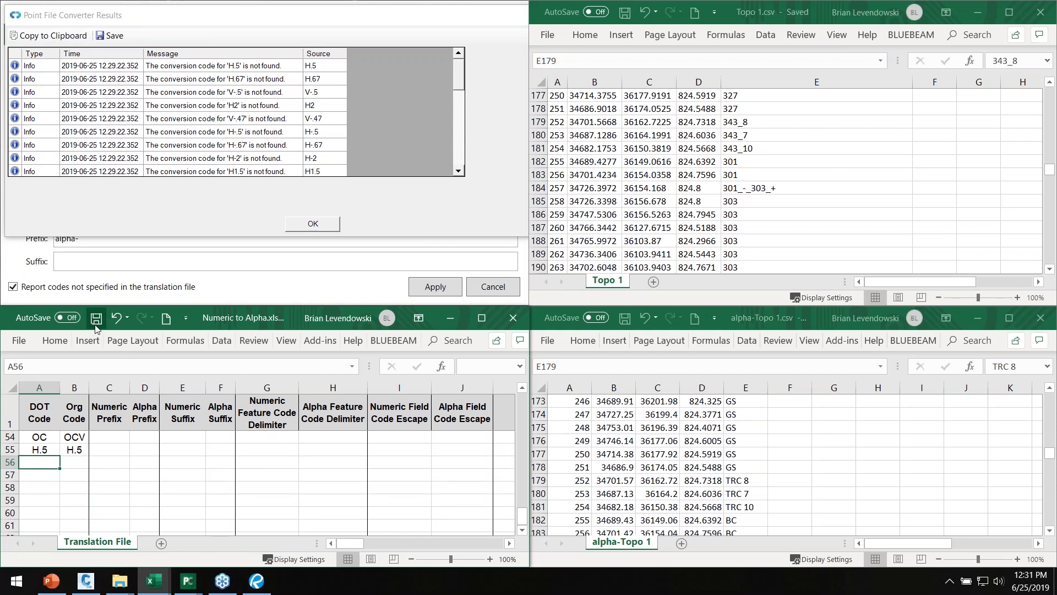
Step: Search Topo 1.csv for RPN and step through the matches to the RPN99 code in E141
scroll(298, 151, "down", 2)
scroll(312, 145, "down", 2)
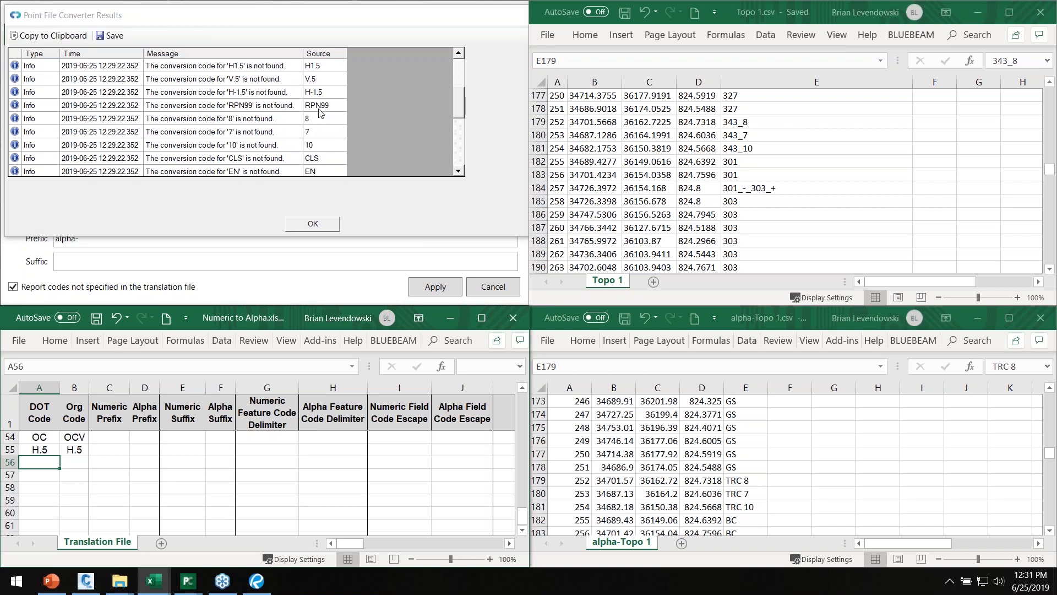
left_click(738, 203)
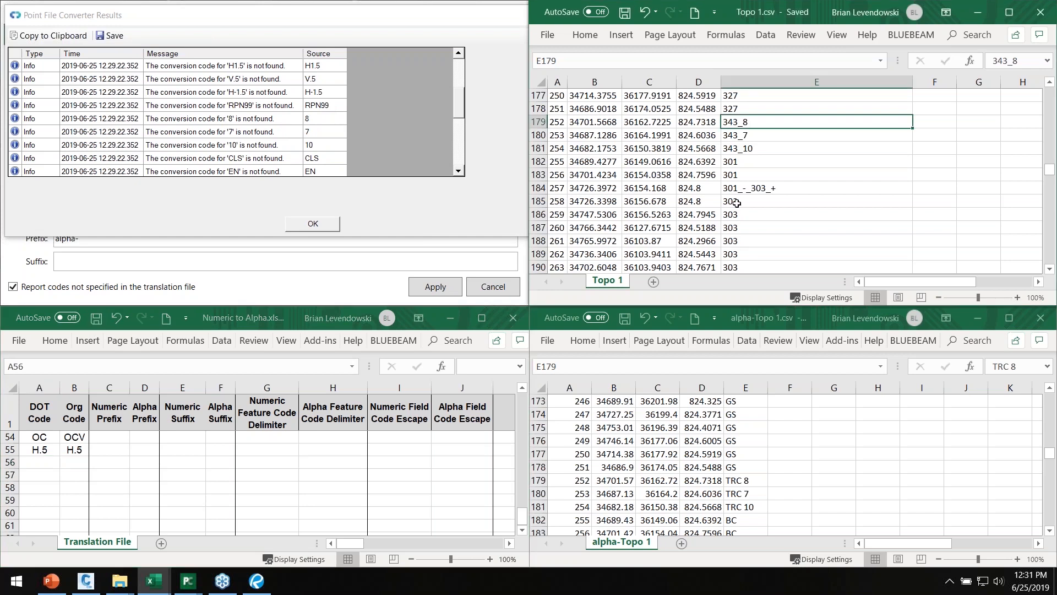
left_click(727, 212)
key("ctrl+f")
type("RPN")
key("Return")
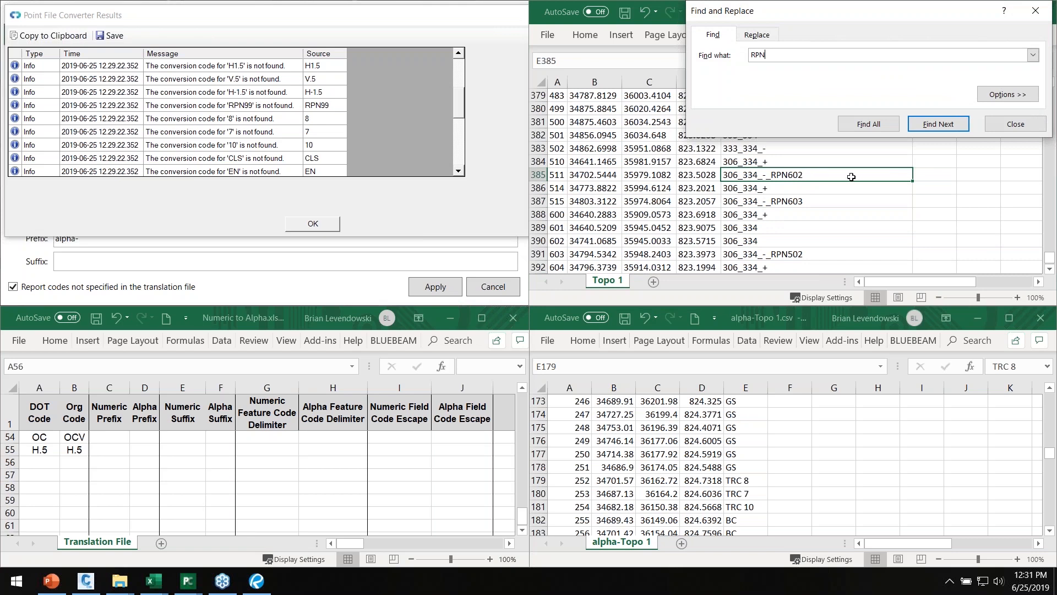
left_click(930, 131)
left_click(931, 132)
left_click(930, 132)
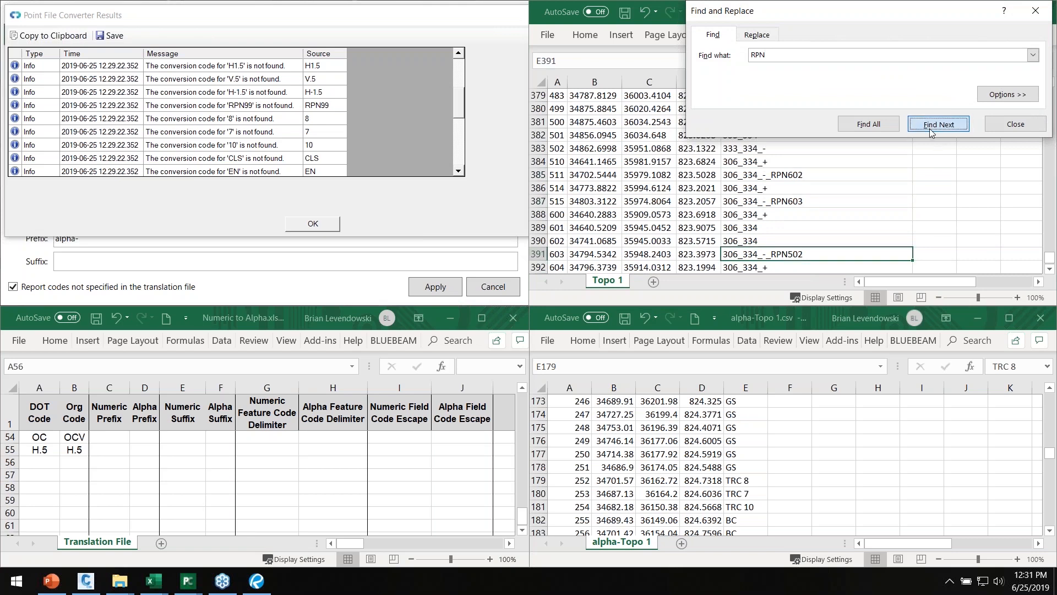
left_click(931, 132)
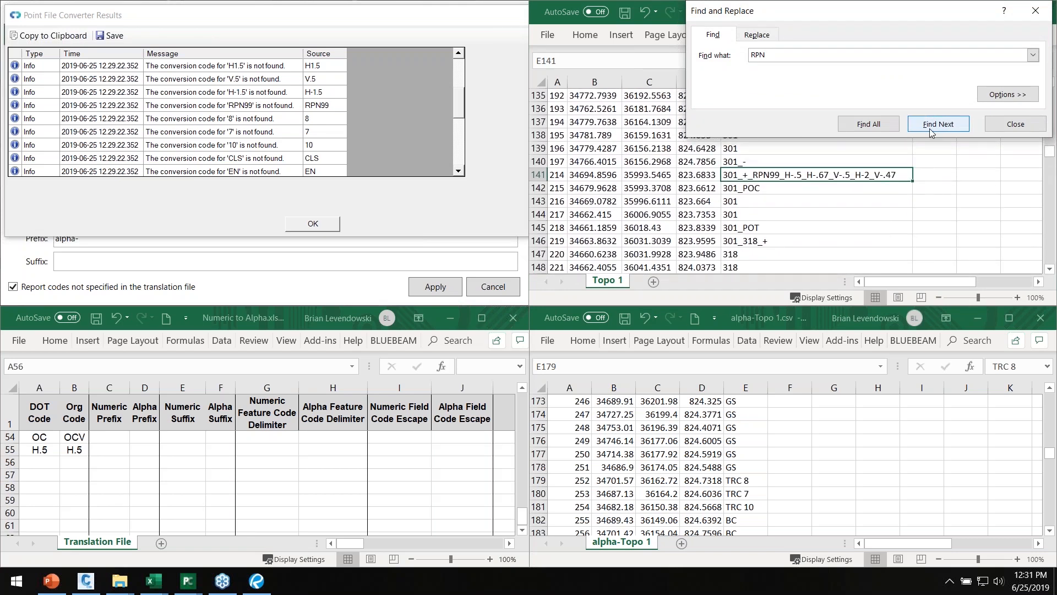
Step: Find RPN99 in alpha-Topo 1.csv and fit column E to its contents to show the full code
left_click(734, 483)
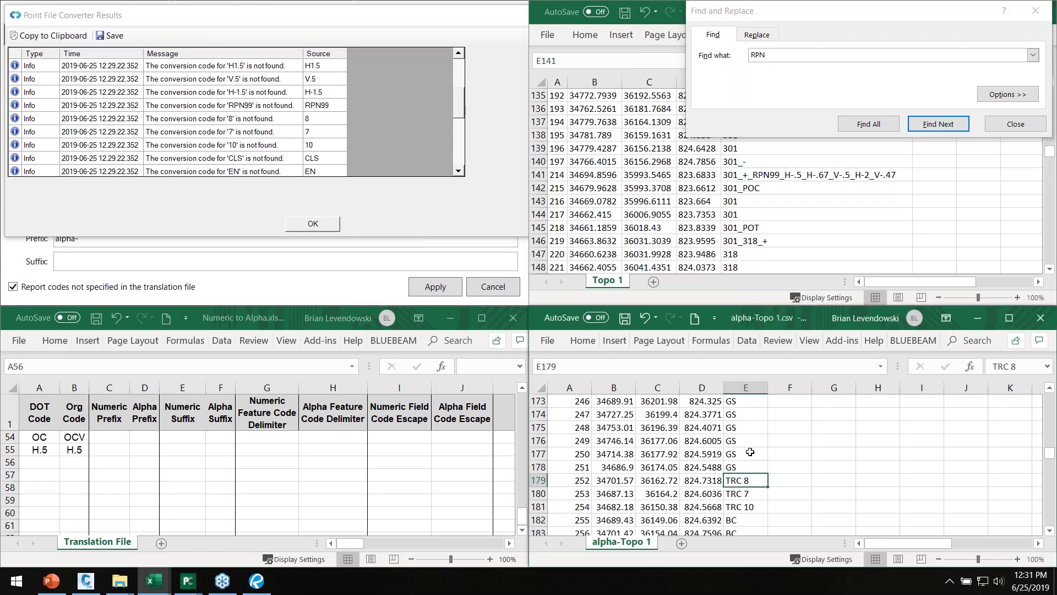
left_click(788, 55)
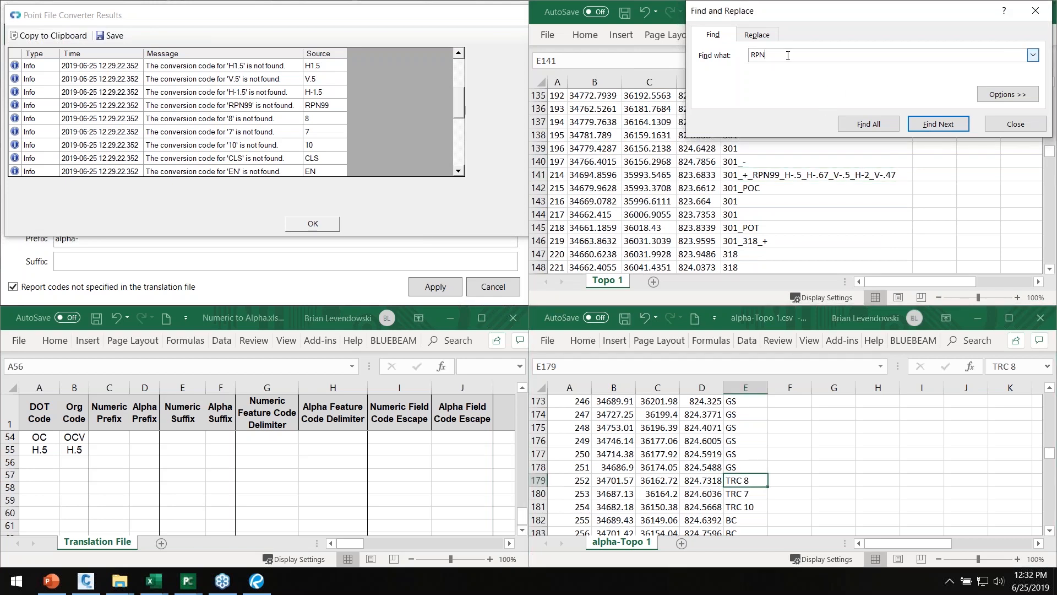
type("99")
left_click(938, 124)
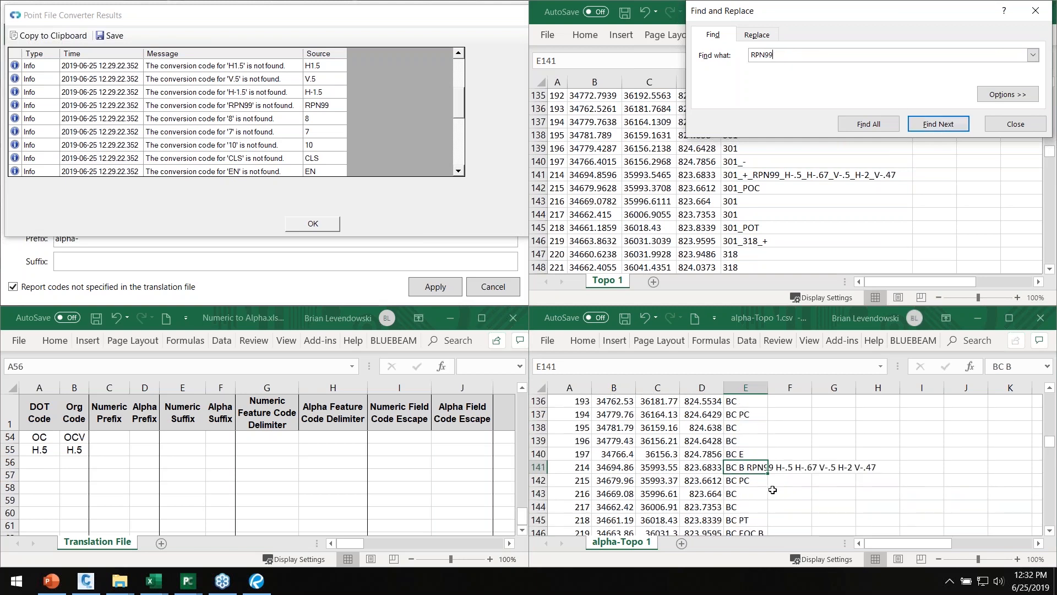
double_click(767, 387)
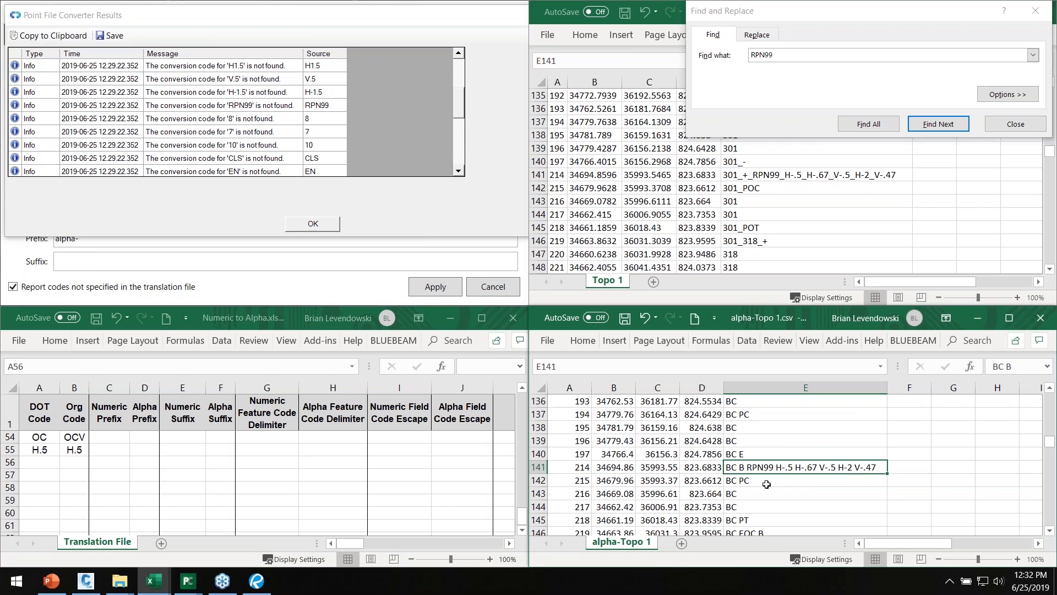
Step: Return to the start of the translation file and highlight the DOT and Org codes in A2:B8 for review
left_click(49, 477)
scroll(50, 477, "up", 17)
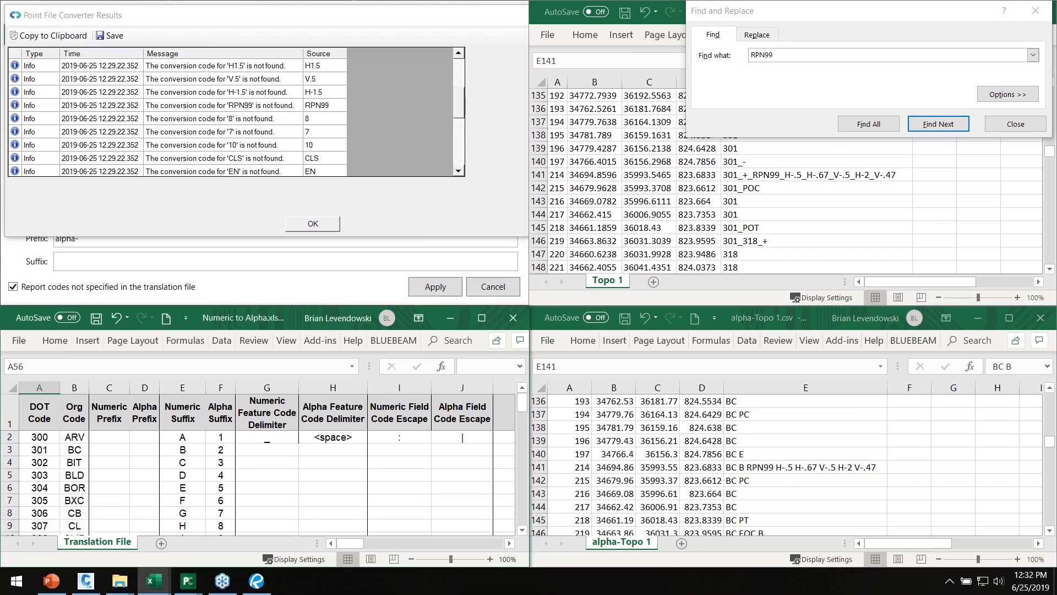
left_click_drag(40, 437, 60, 514)
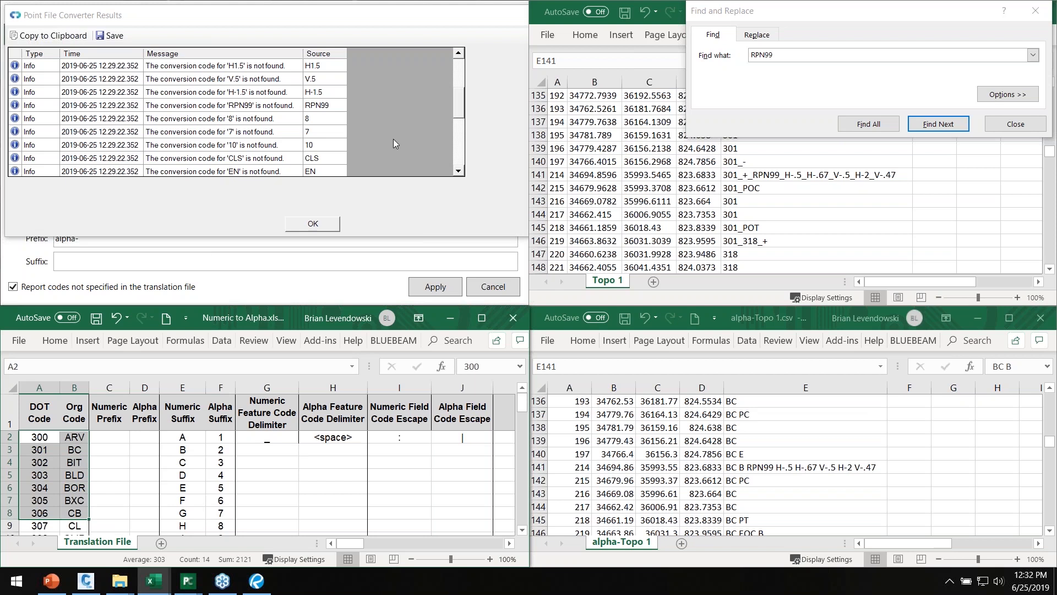
Step: Review further codes in the conversion results and find the unmatched code CON in column E of Topo 1.csv
left_click_drag(886, 17, 827, 20)
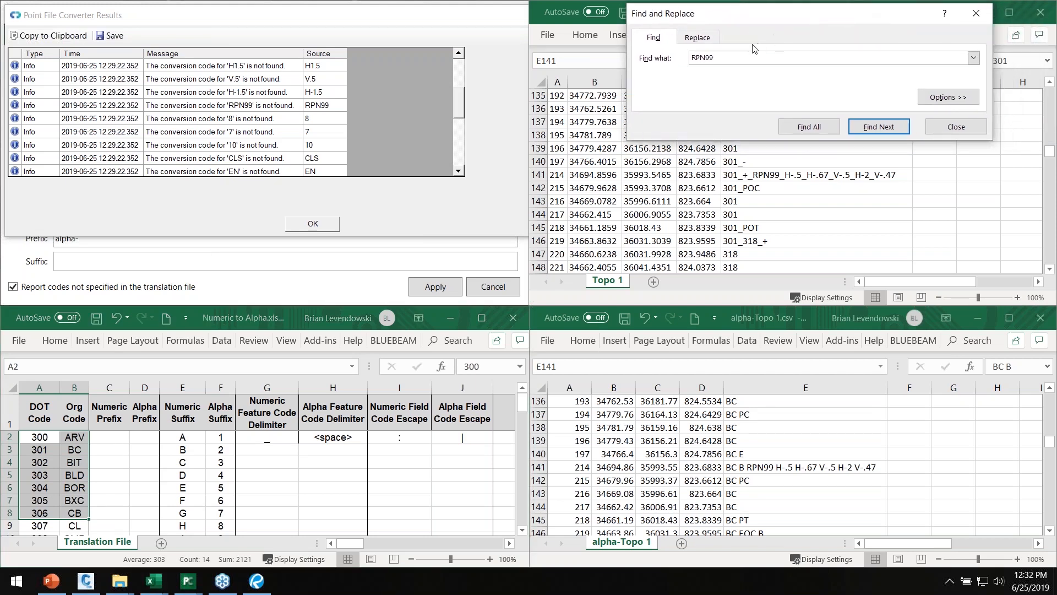
left_click(263, 164)
scroll(281, 162, "down", 2)
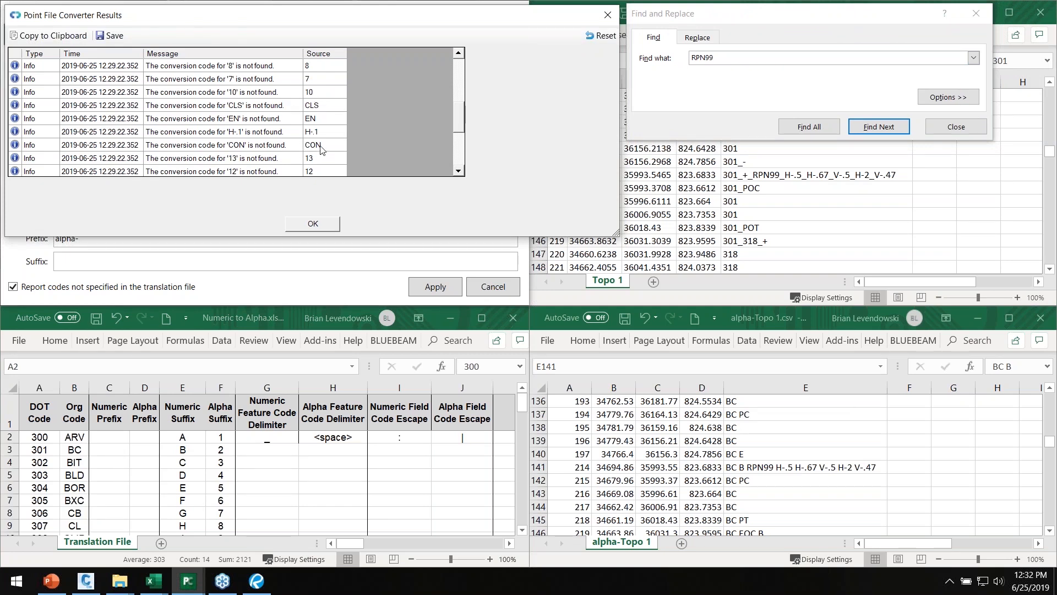
left_click(974, 57)
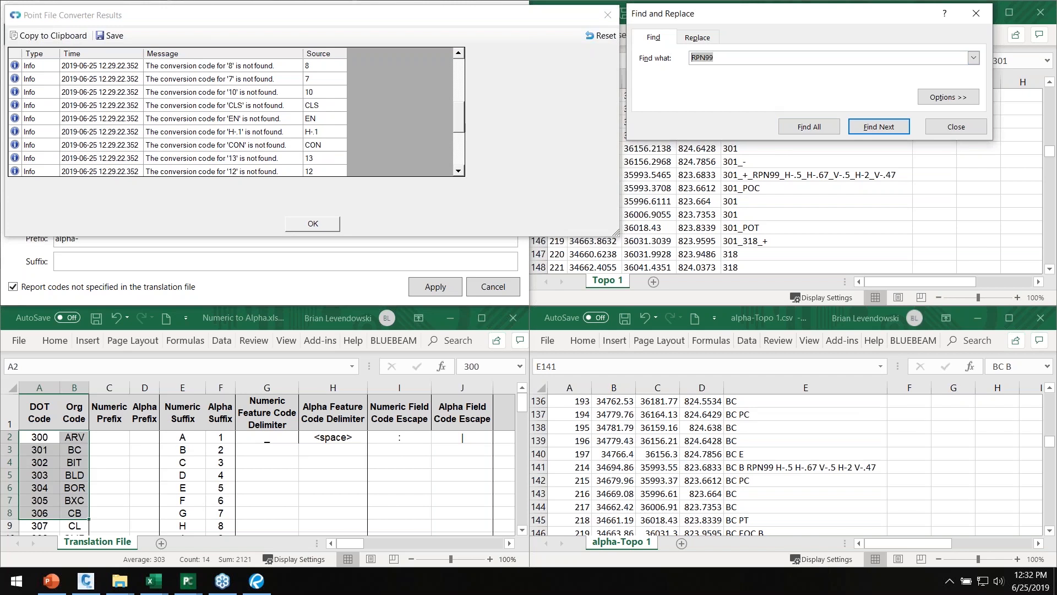
type("CON")
key("Return")
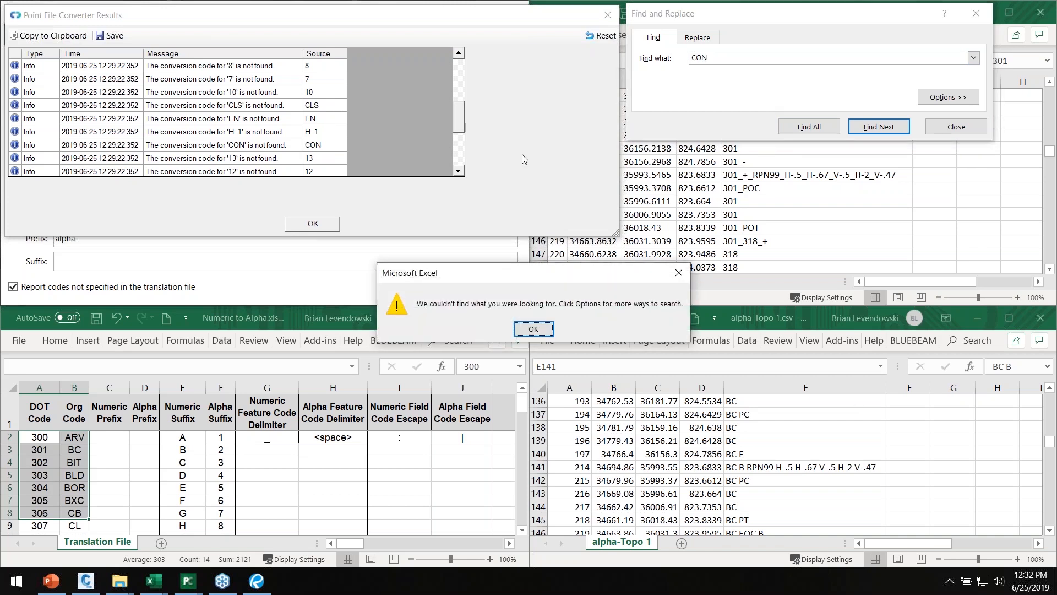
left_click(534, 329)
left_click(715, 57)
key("Return")
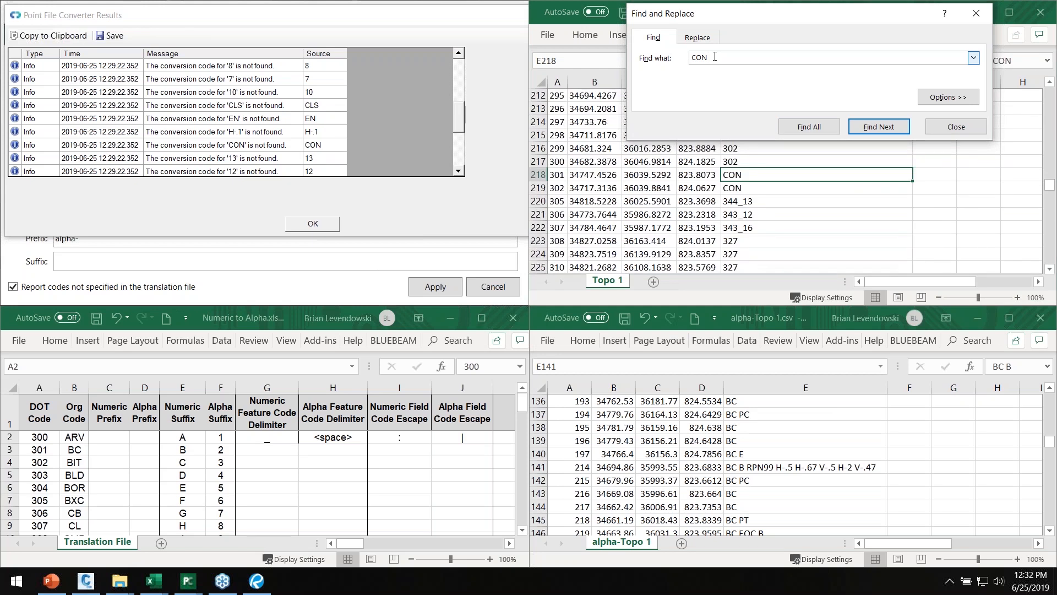
scroll(782, 182, "up", 1)
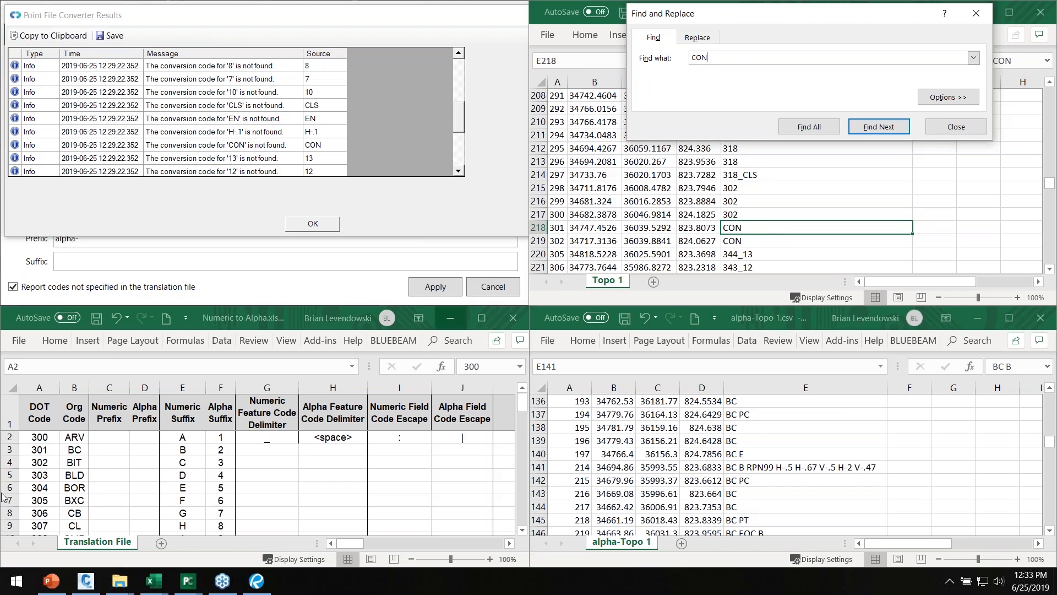
Step: Locate the Org Code CON in B13 of the translation file and check its DOT Code
left_click(38, 475)
scroll(37, 479, "down", 2)
scroll(37, 479, "down", 3)
scroll(38, 480, "up", 4)
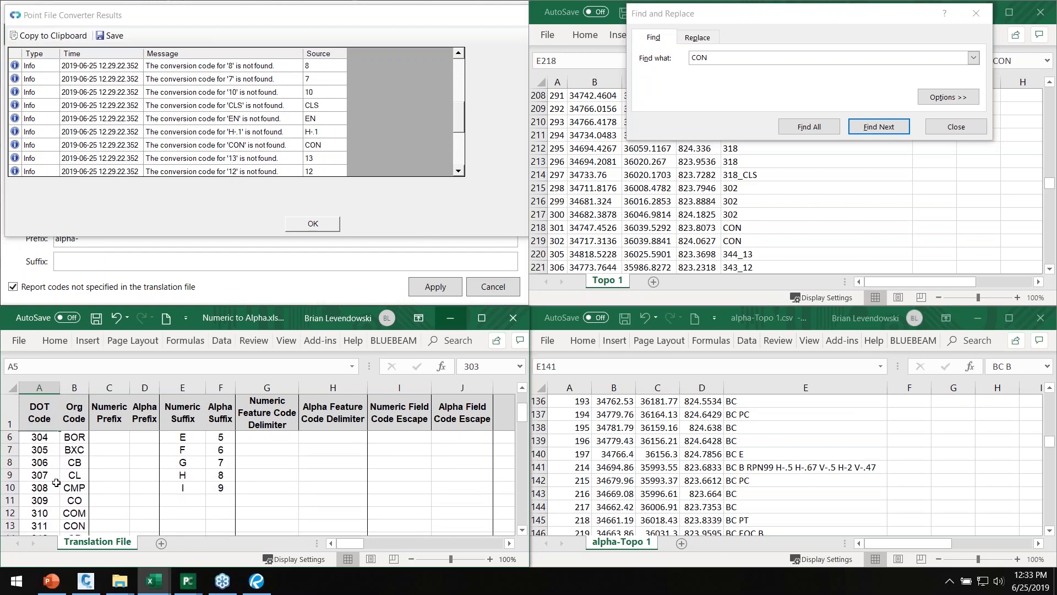
scroll(77, 477, "down", 2)
left_click(69, 477)
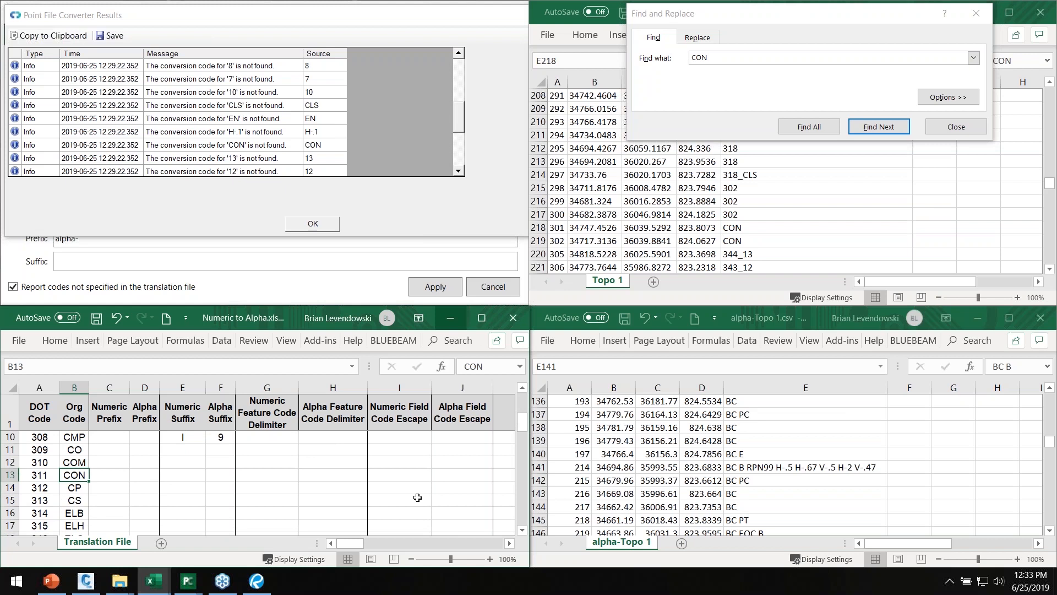
Step: Find CON in alpha-Topo 1.csv and compare E218 and E219 with the same code in Topo 1.csv
left_click(768, 467)
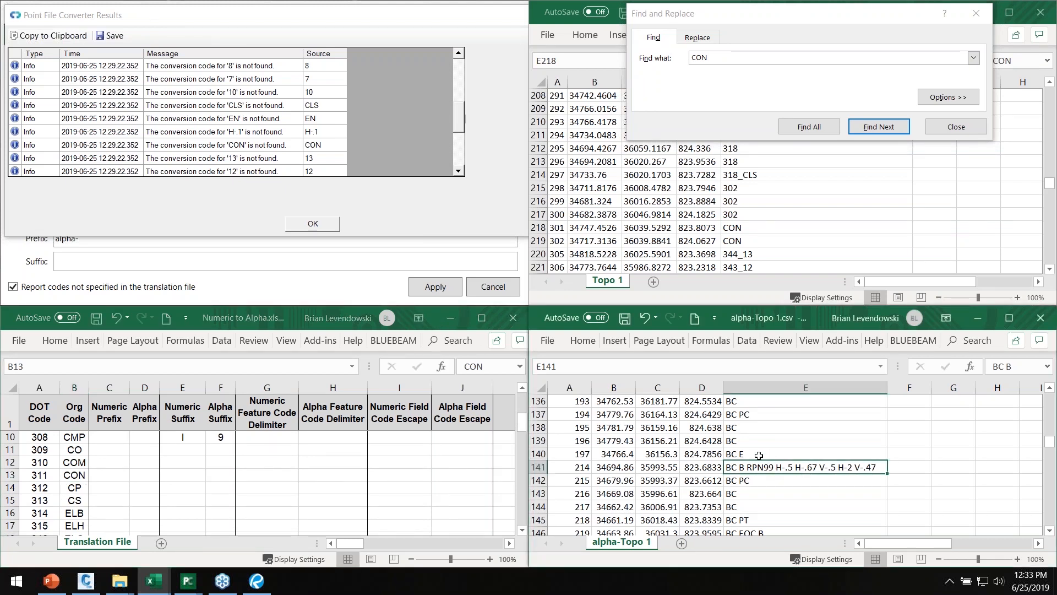
left_click(755, 439)
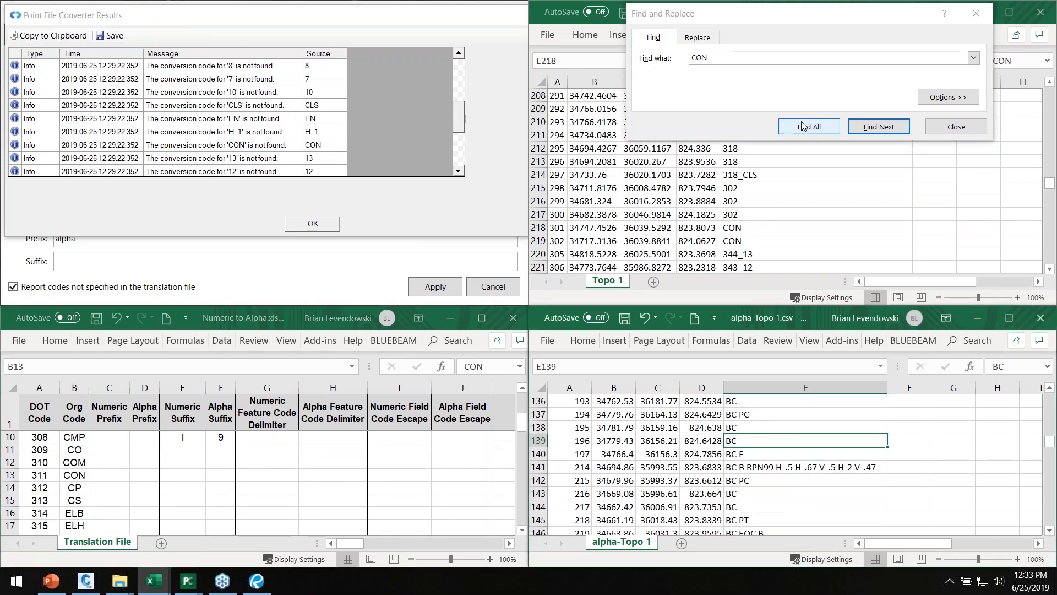
left_click(879, 127)
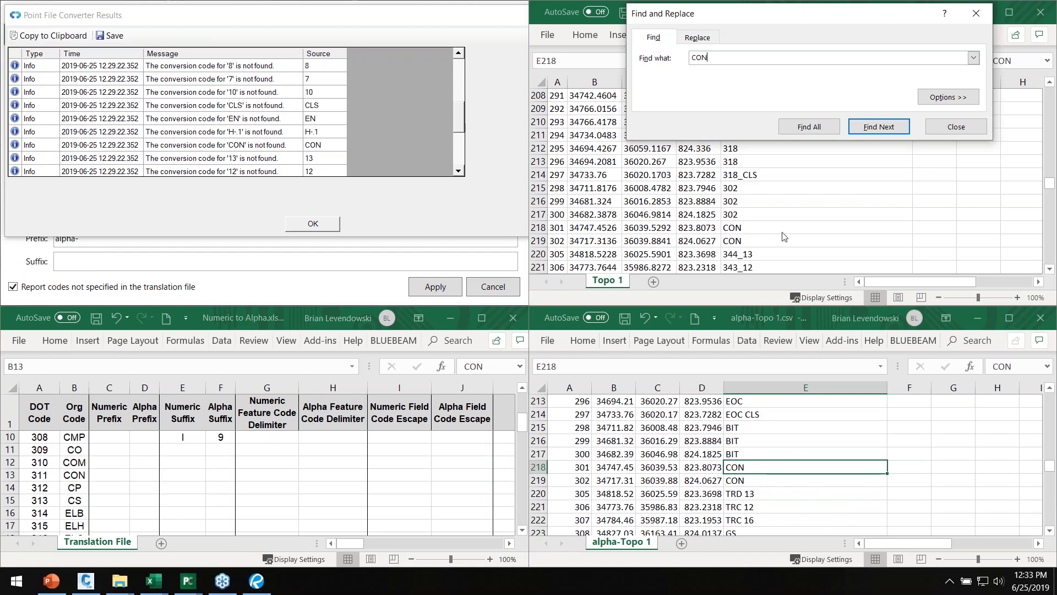
left_click(761, 483)
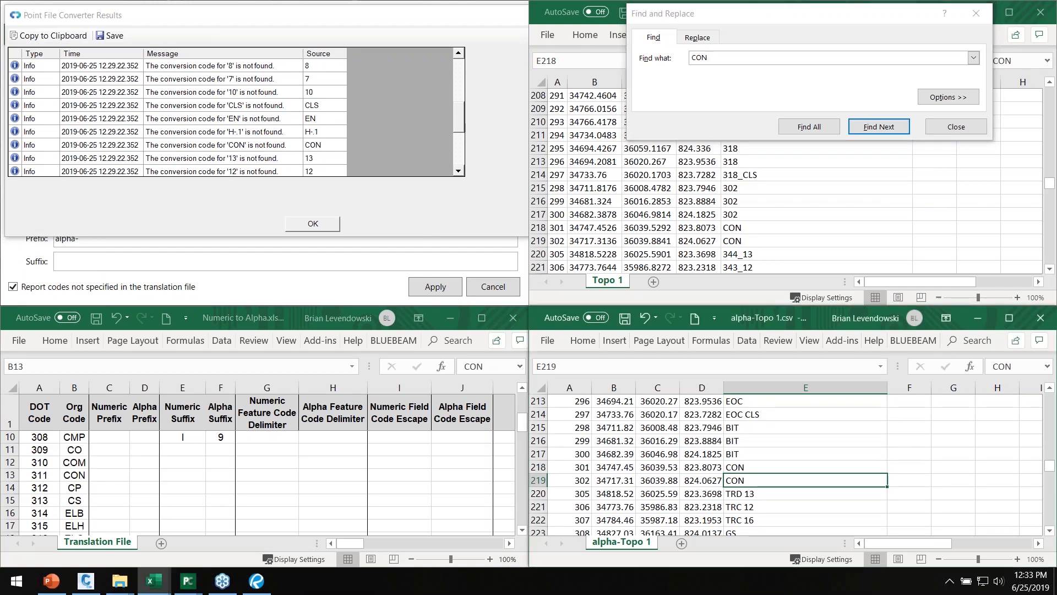
left_click(758, 228)
double_click(753, 227)
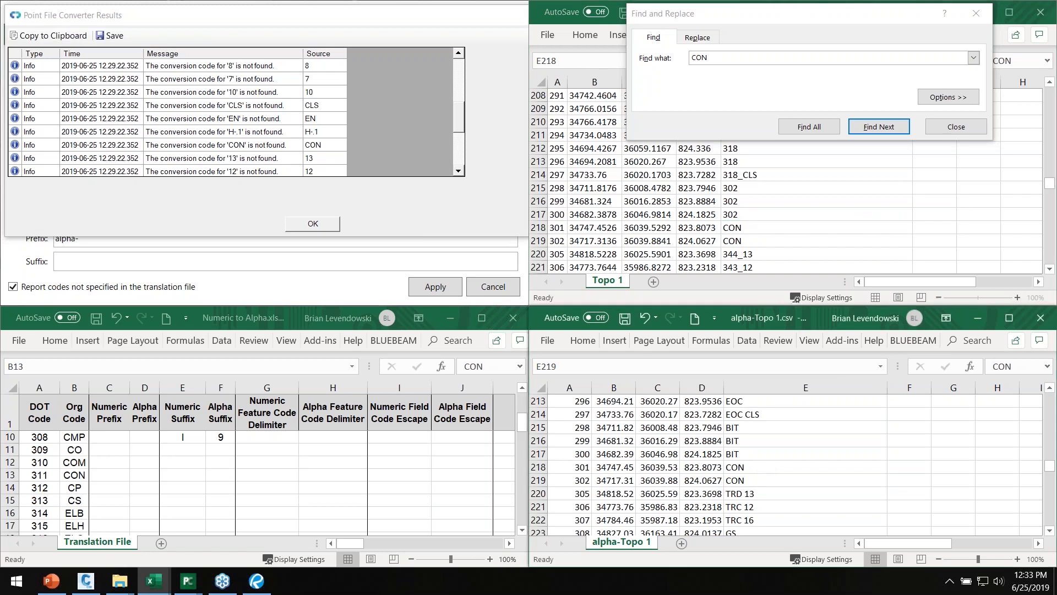
Step: Add DOT Code CONC with Org Code CON in row 56 of the translation file and save the workbook
left_click(758, 470)
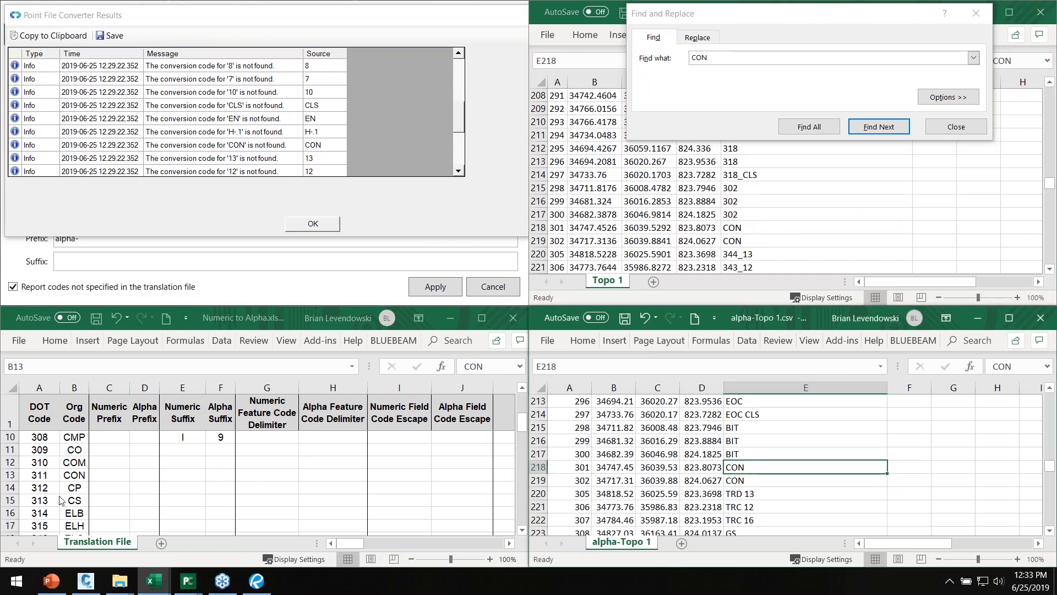
left_click(85, 476)
scroll(69, 495, "down", 7)
scroll(50, 517, "down", 7)
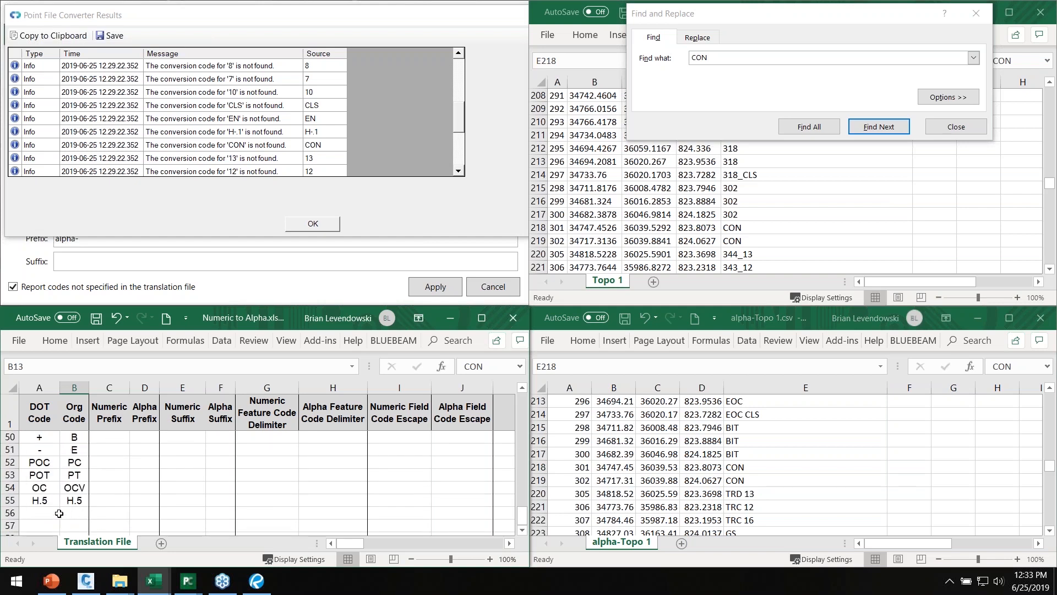
left_click(49, 513)
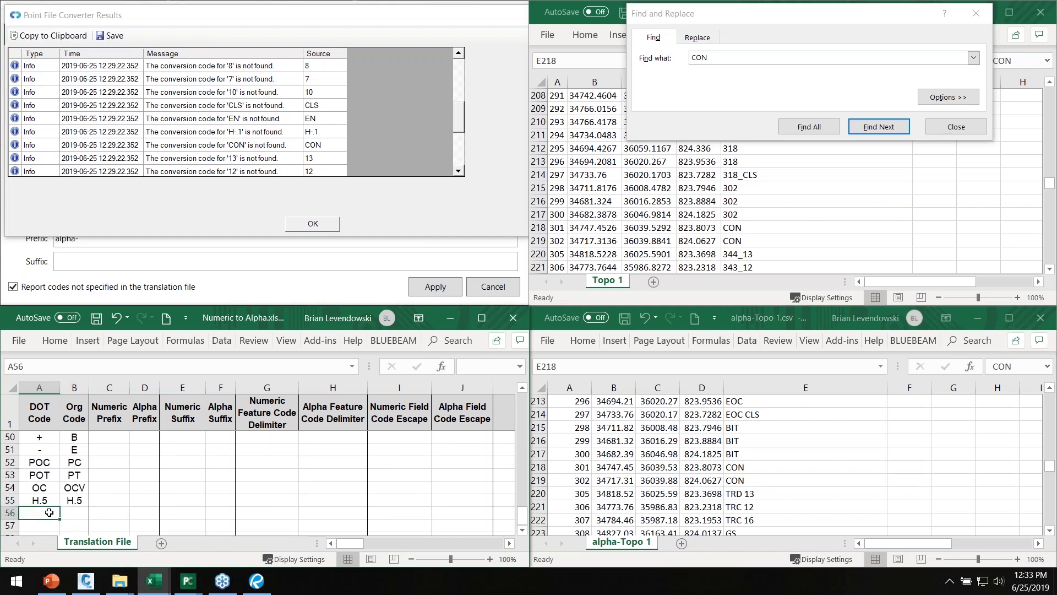
type("CO")
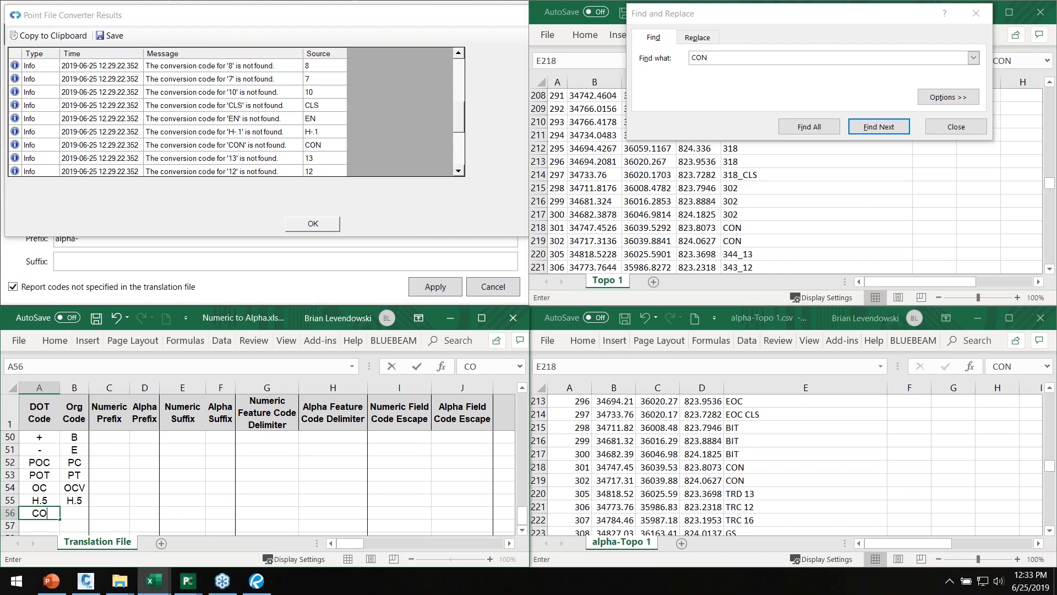
type("NC")
key("Tab")
type("CON")
key("Return")
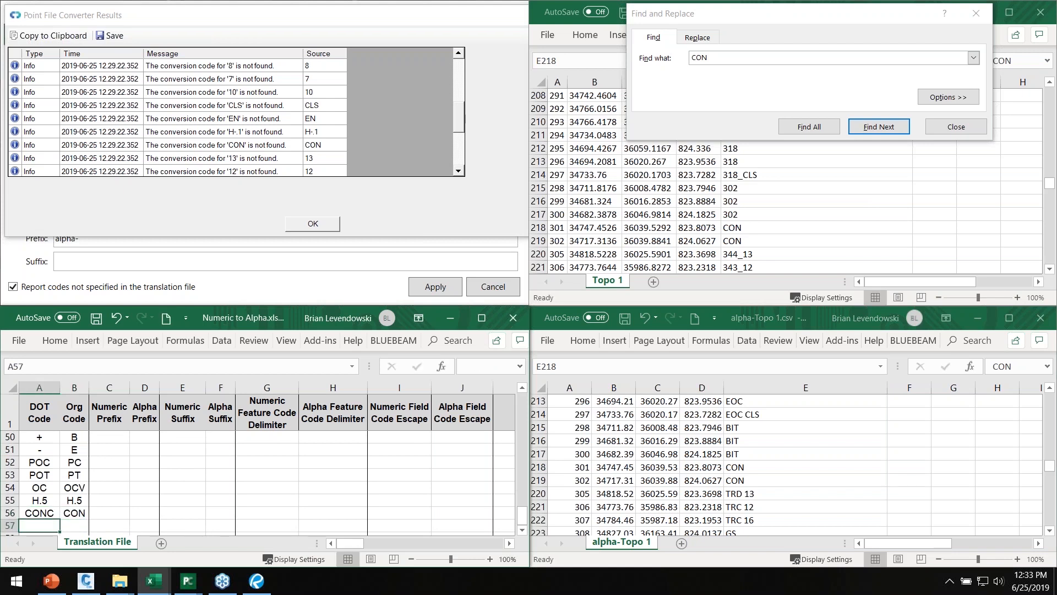
left_click(96, 323)
Step: Review the remaining unmatched codes in the conversion results, then dismiss the results and the completion message
scroll(326, 148, "down", 3)
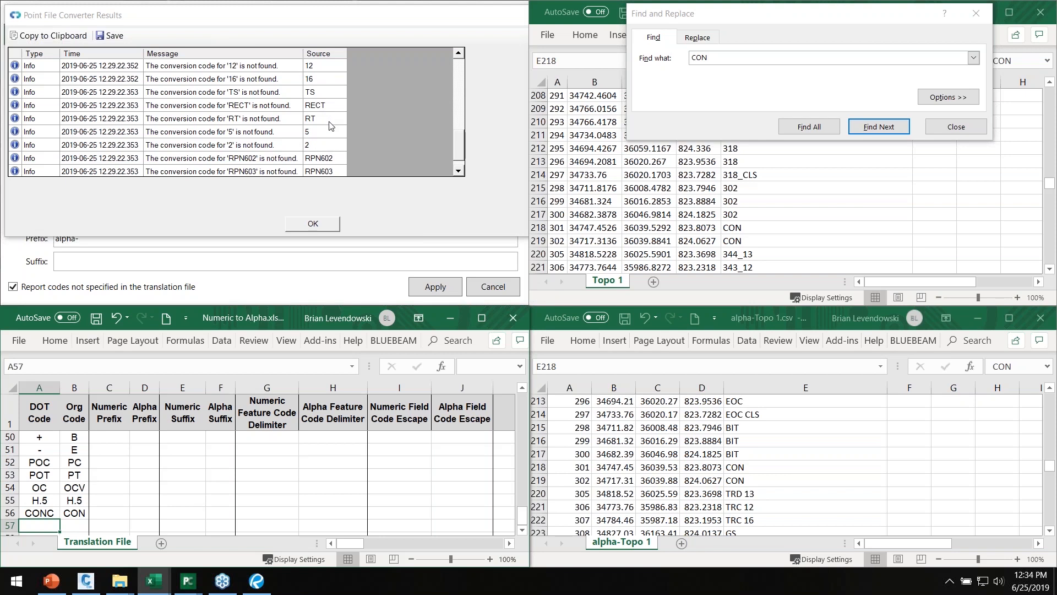
scroll(330, 126, "down", 1)
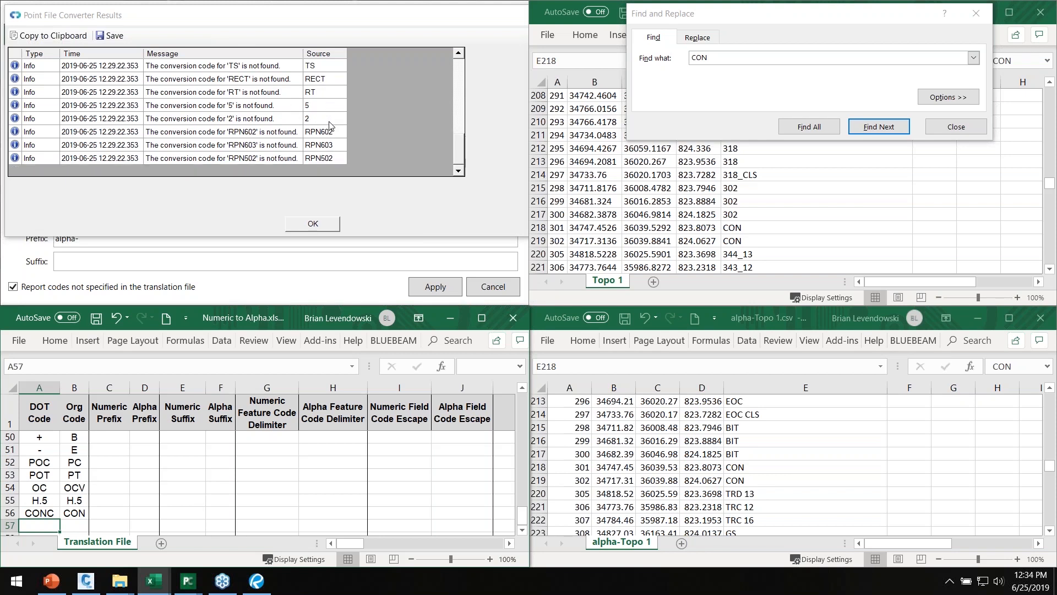
scroll(329, 125, "up", 10)
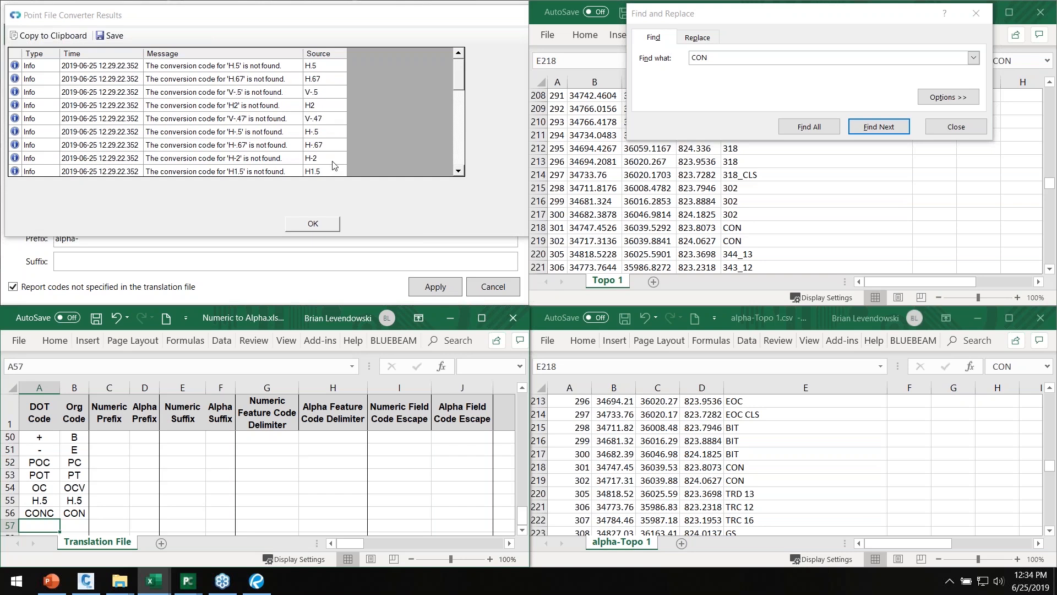
left_click(325, 226)
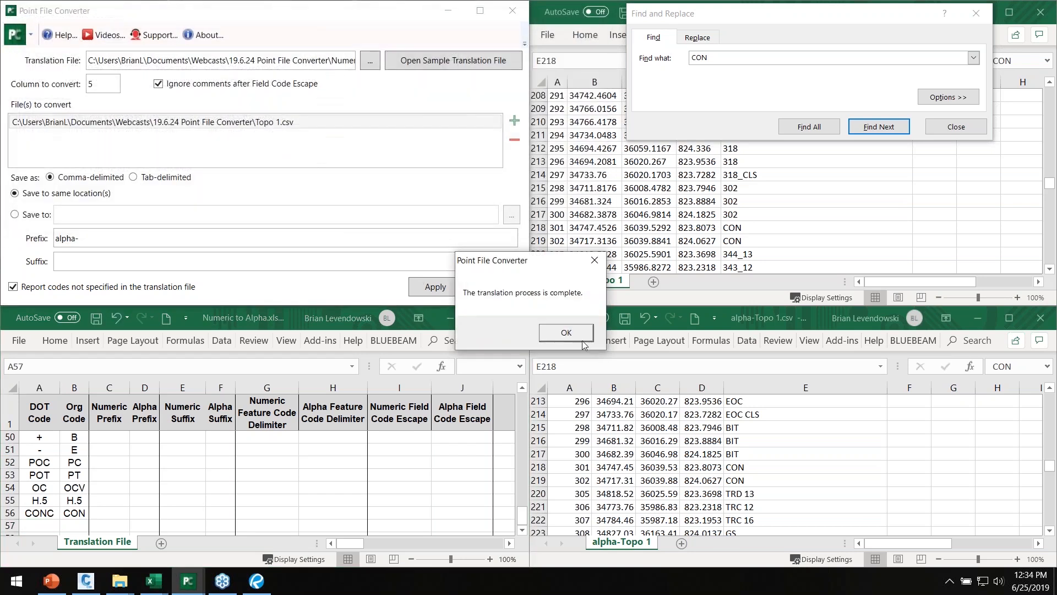
left_click(566, 333)
Step: Close alpha-Topo 1.csv and the Find and Replace dialog for Topo 1.csv
left_click(1040, 318)
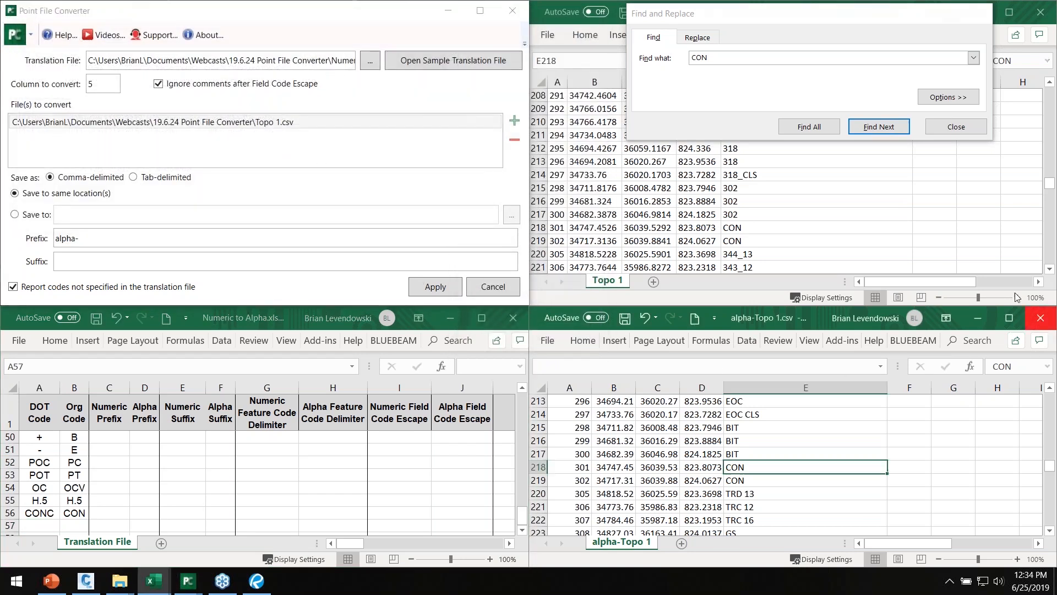
left_click(528, 306)
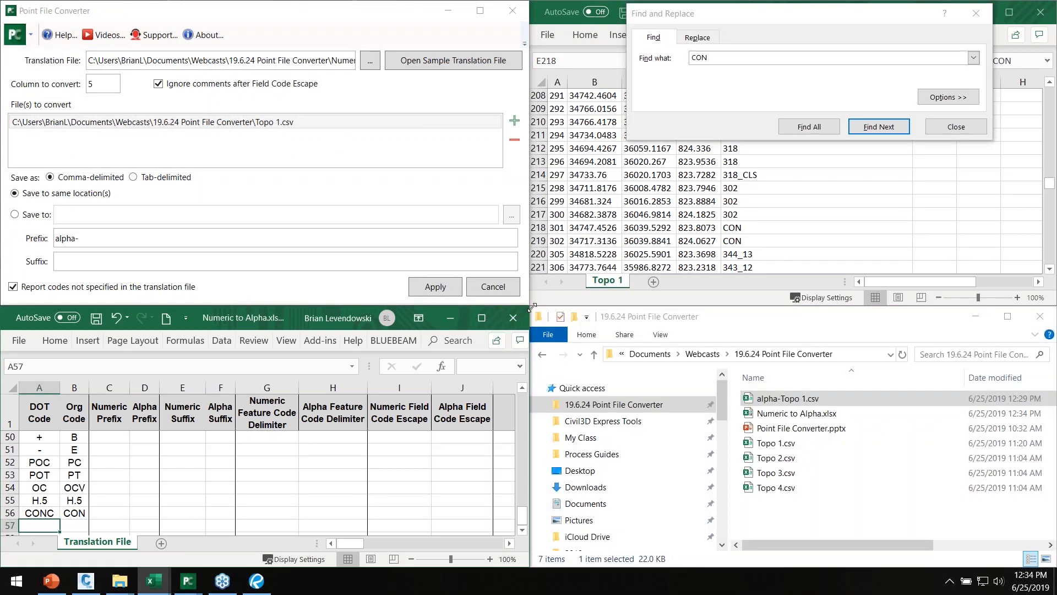
left_click(956, 127)
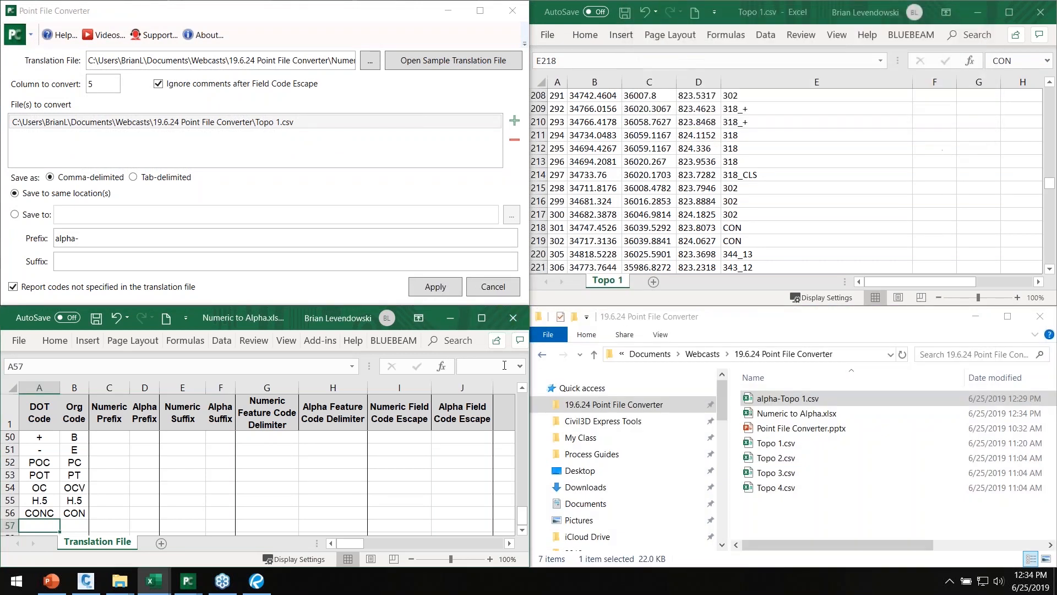
Step: Widen the translation file window to show its Notes column and highlight the DOT and Org codes in A2:B7 for review
left_click(334, 474)
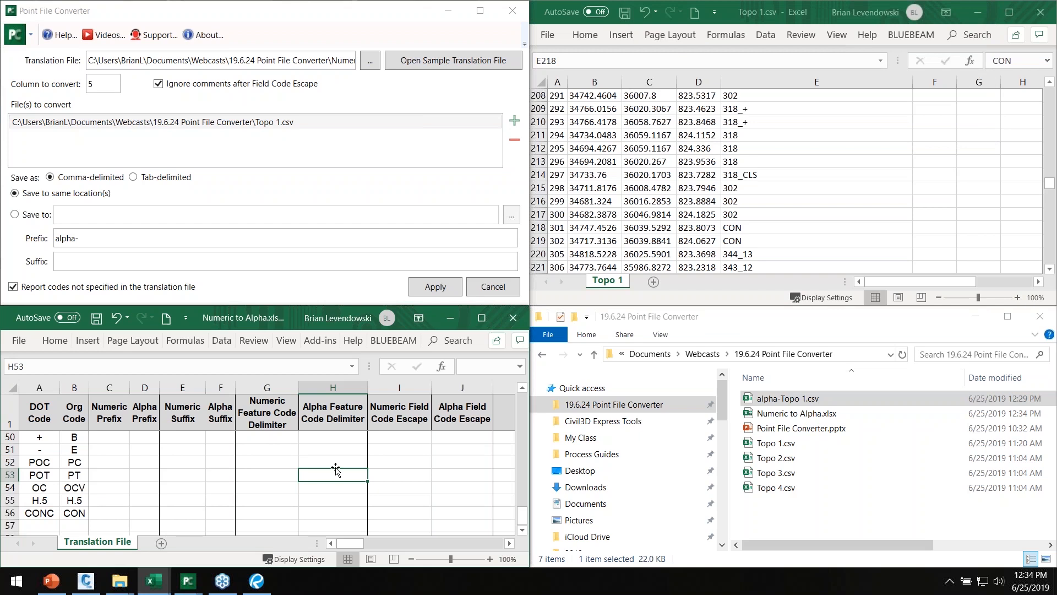
left_click_drag(529, 435, 1056, 441)
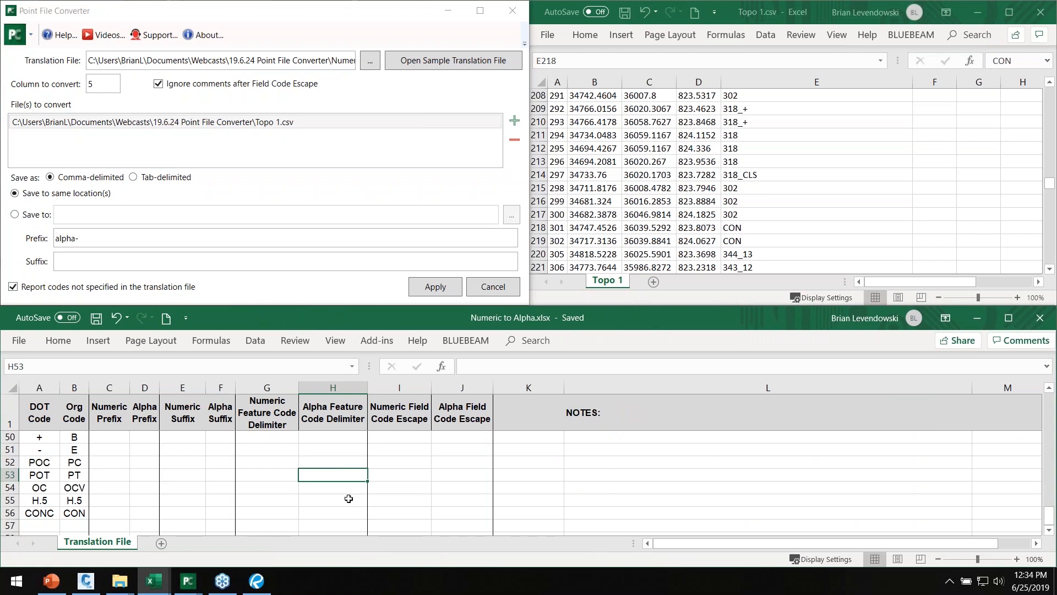
scroll(222, 482, "up", 16)
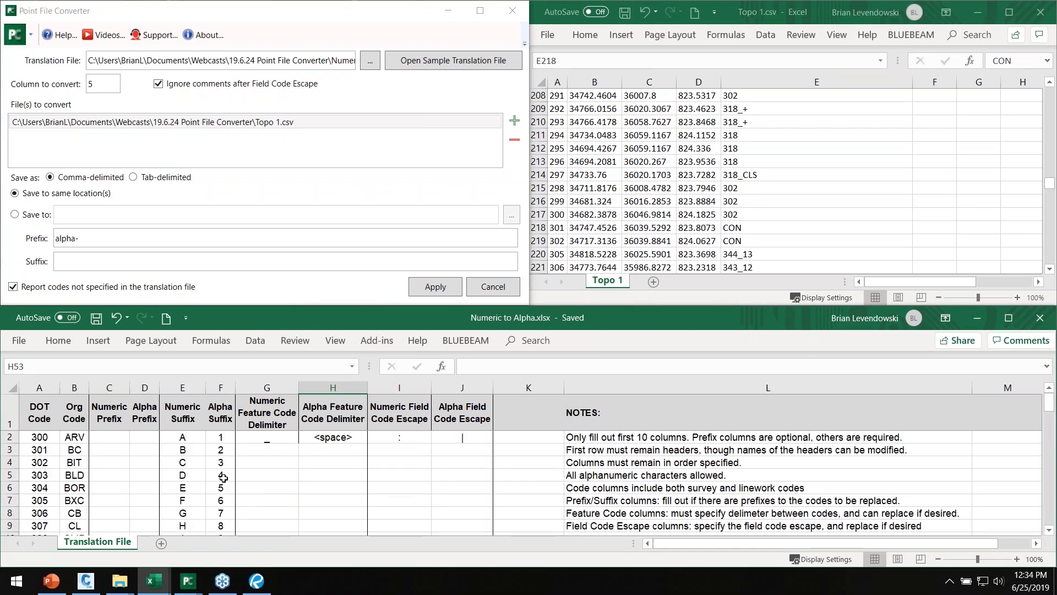
left_click(54, 441)
left_click_drag(55, 440, 71, 502)
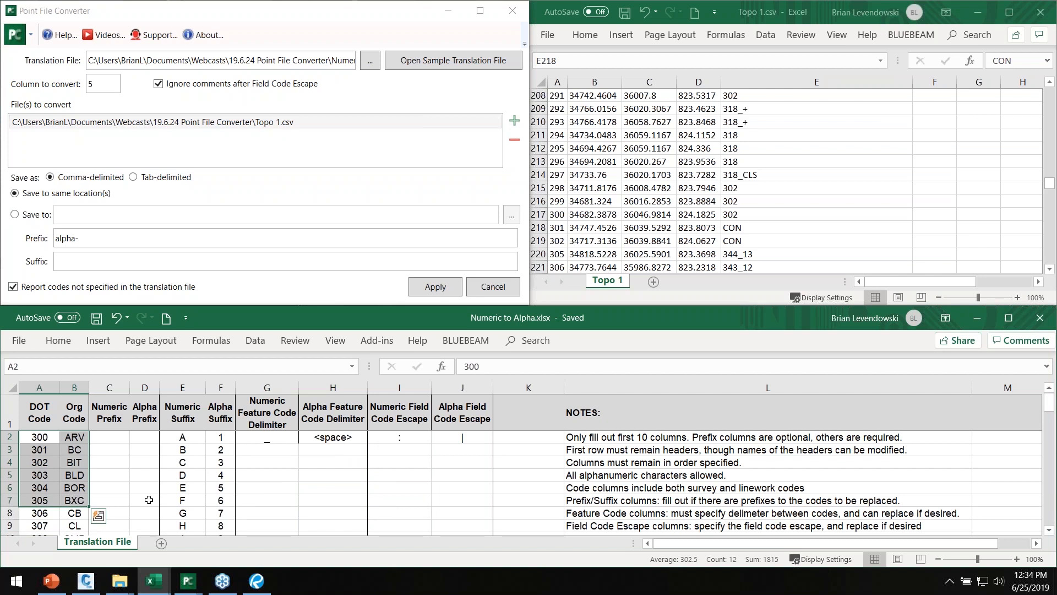
left_click(115, 451)
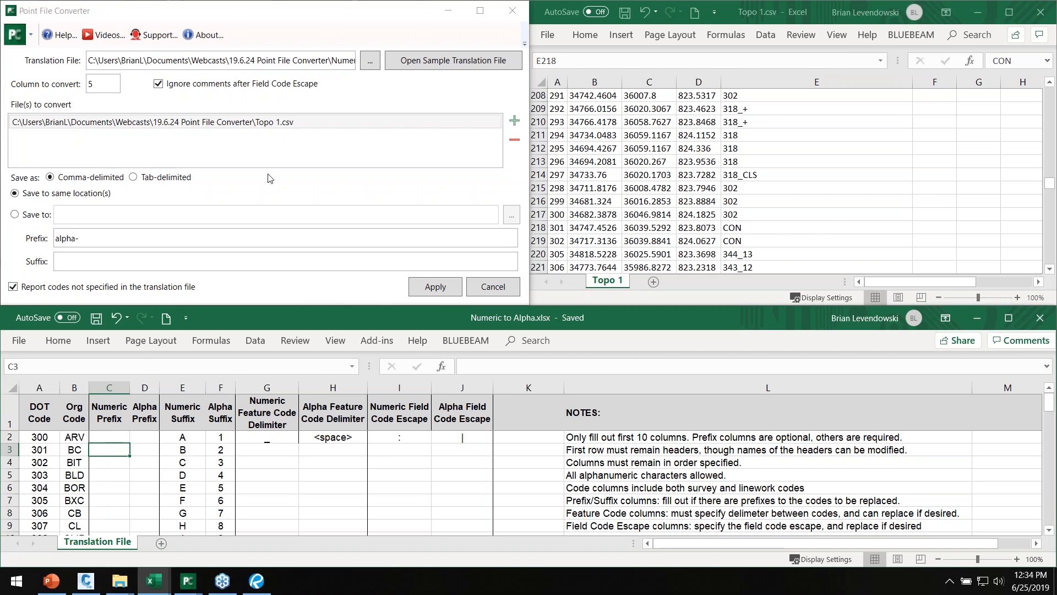
Step: Select the first DOT Code in A2, restore the translation file window to half width and switch to the point file folder
left_click(273, 15)
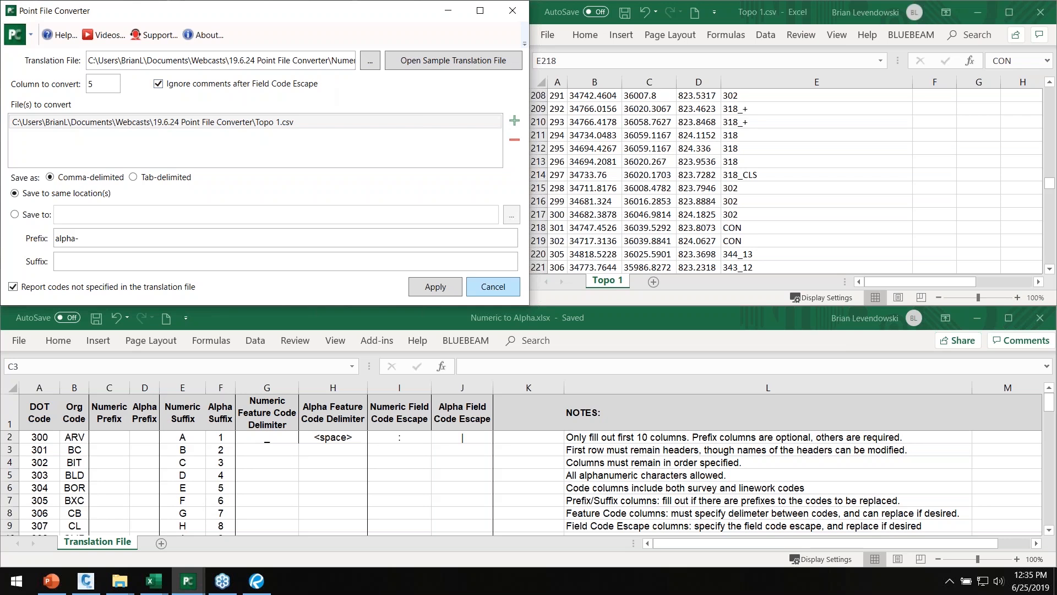
left_click(663, 324)
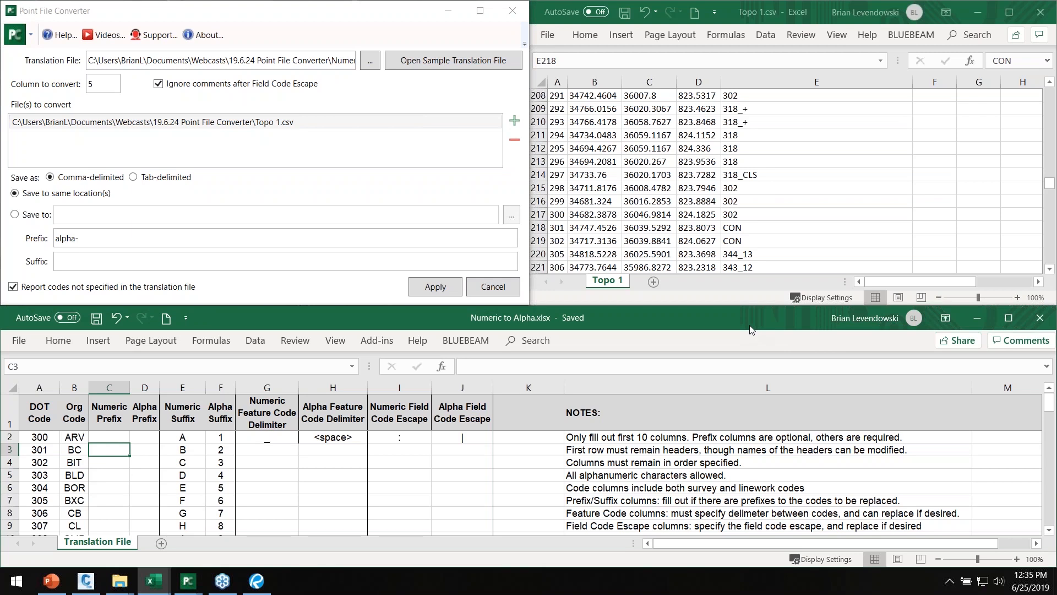
left_click(35, 438)
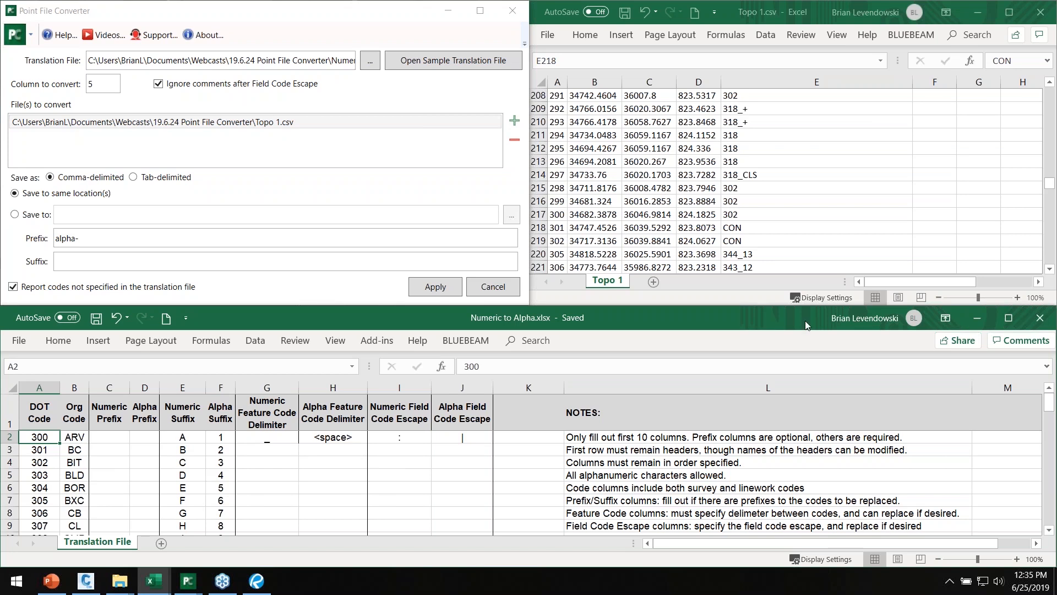
left_click_drag(1028, 397, 528, 375)
left_click(819, 320)
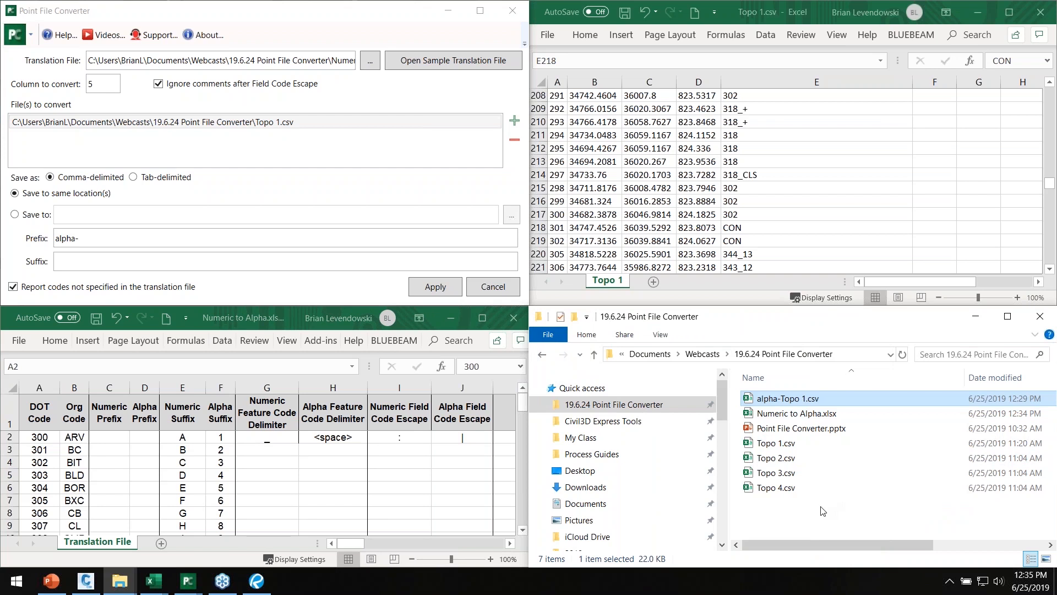
Step: Duplicate Topo 1.csv through Topo 4.csv twice within the 19.6.24 Point File Converter folder and check the copies
left_click(808, 516)
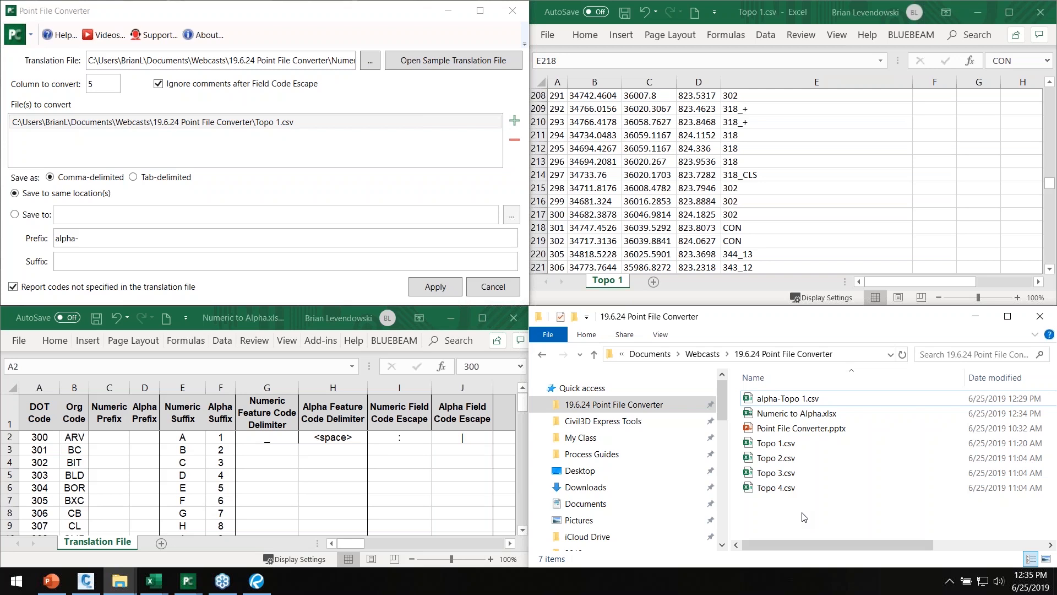
left_click_drag(815, 509, 777, 445)
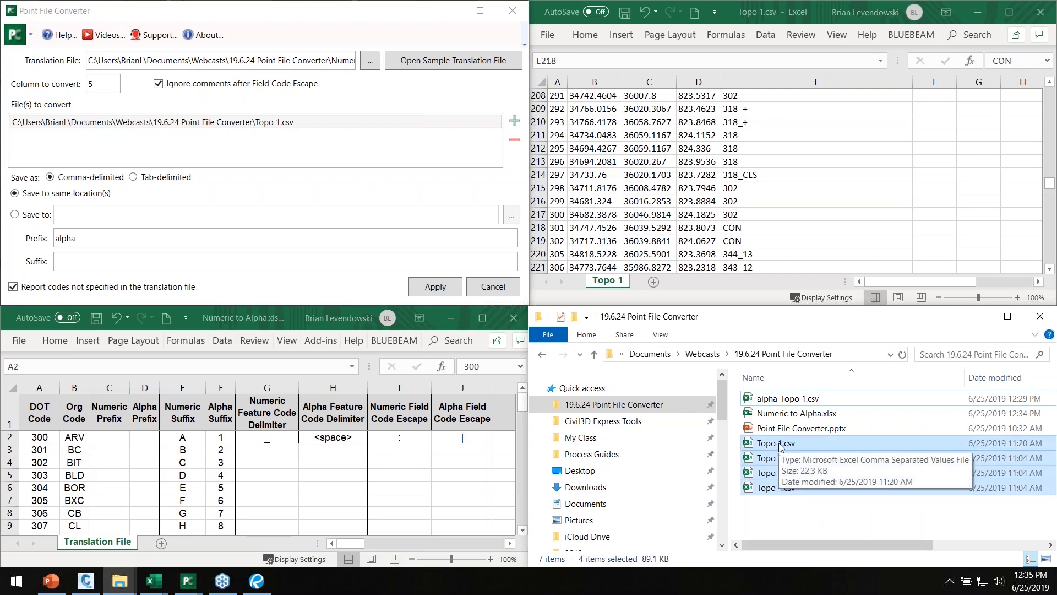
key("ctrl+v")
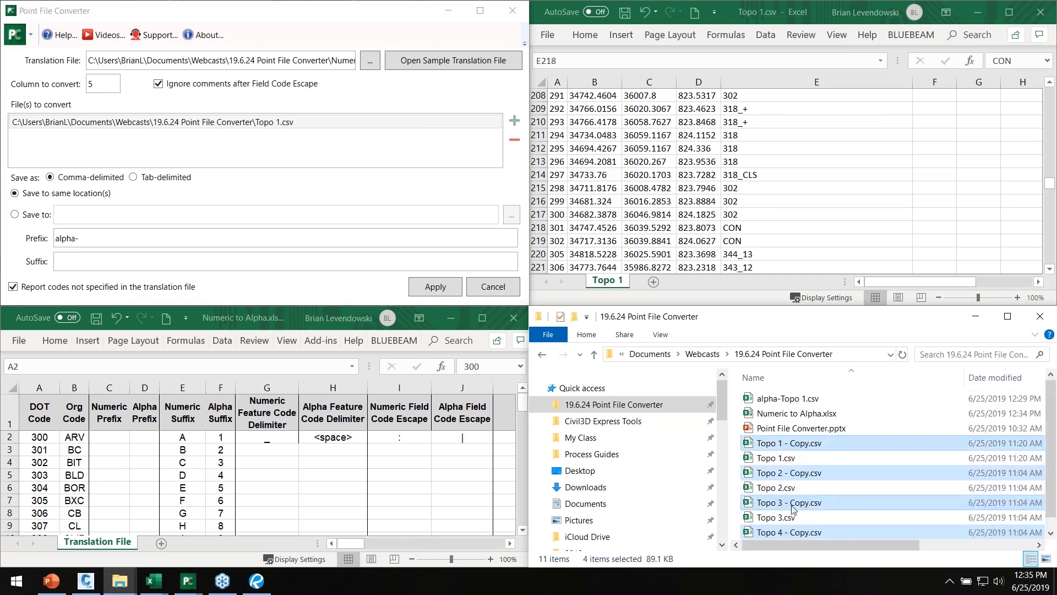
key("ctrl+v")
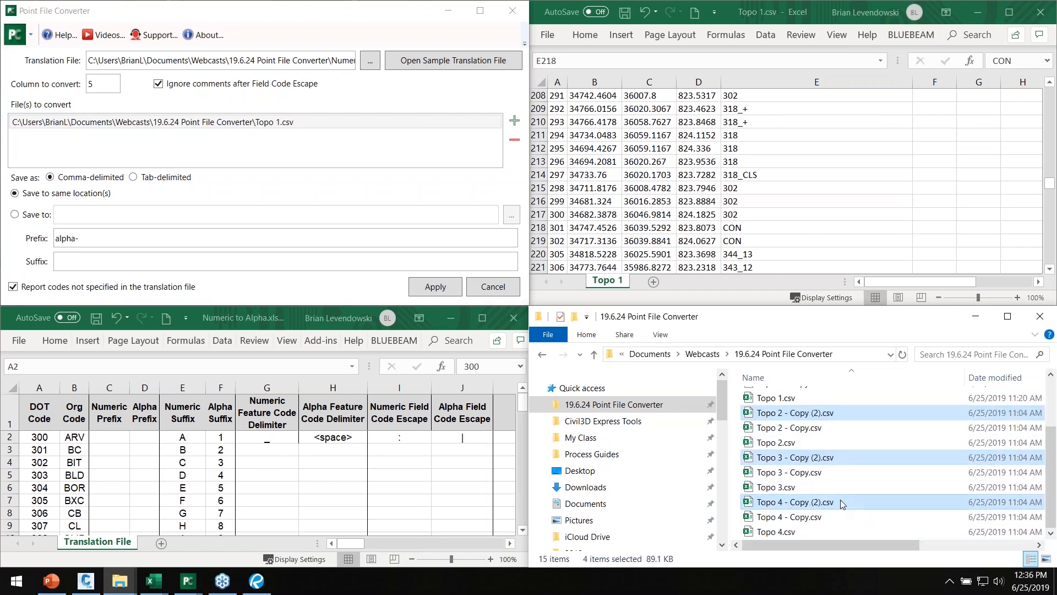
left_click(809, 456)
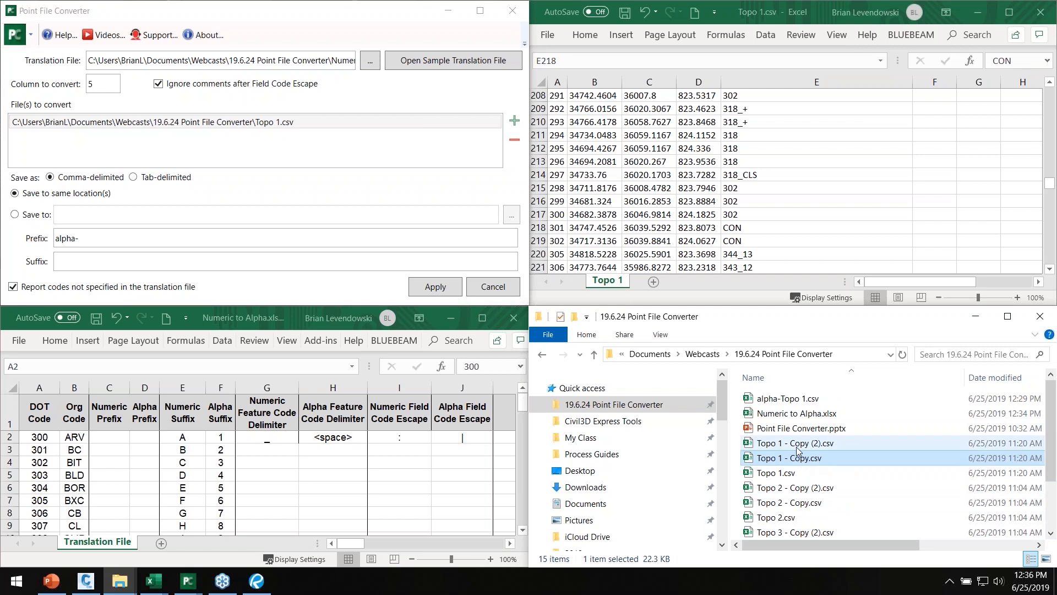
scroll(803, 485, "down", 2)
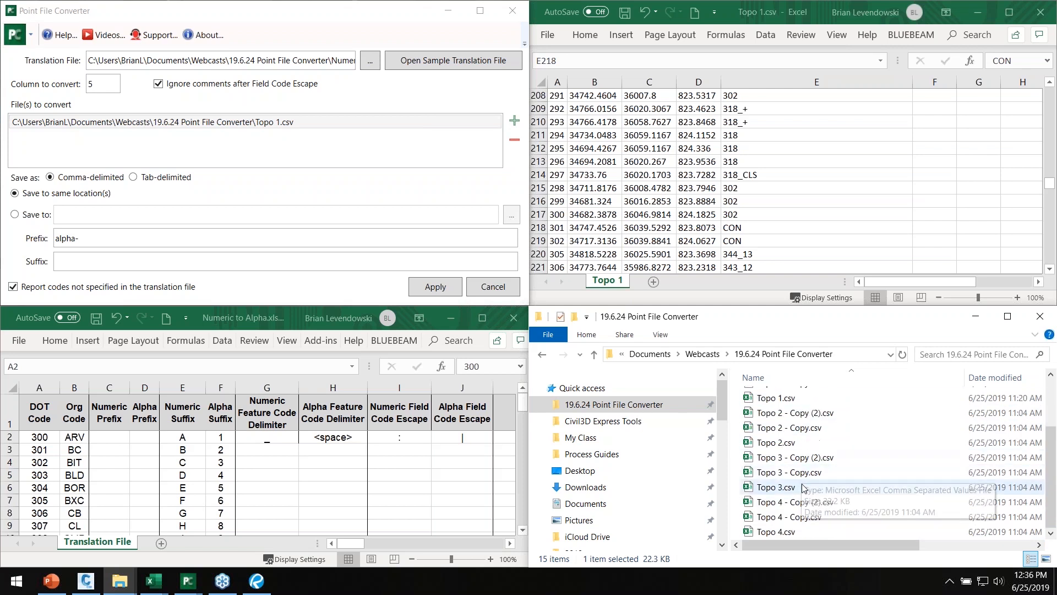
Step: Add the files from Topo 1 - Copy (2).csv through Topo 4.csv to the conversion list and run the conversion
left_click(379, 157)
left_click(514, 122)
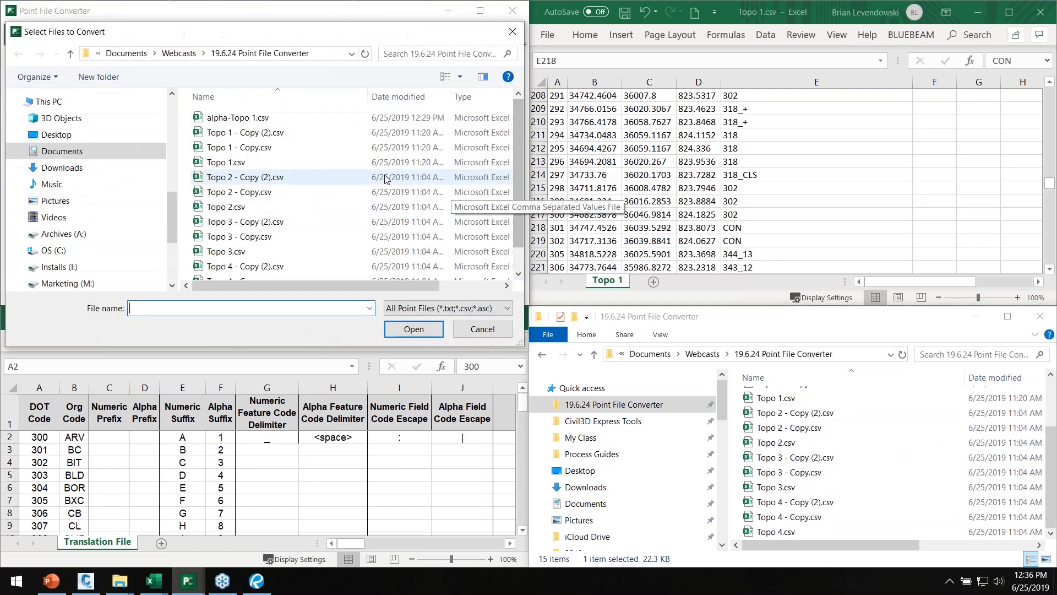
left_click(237, 135)
scroll(242, 181, "down", 1)
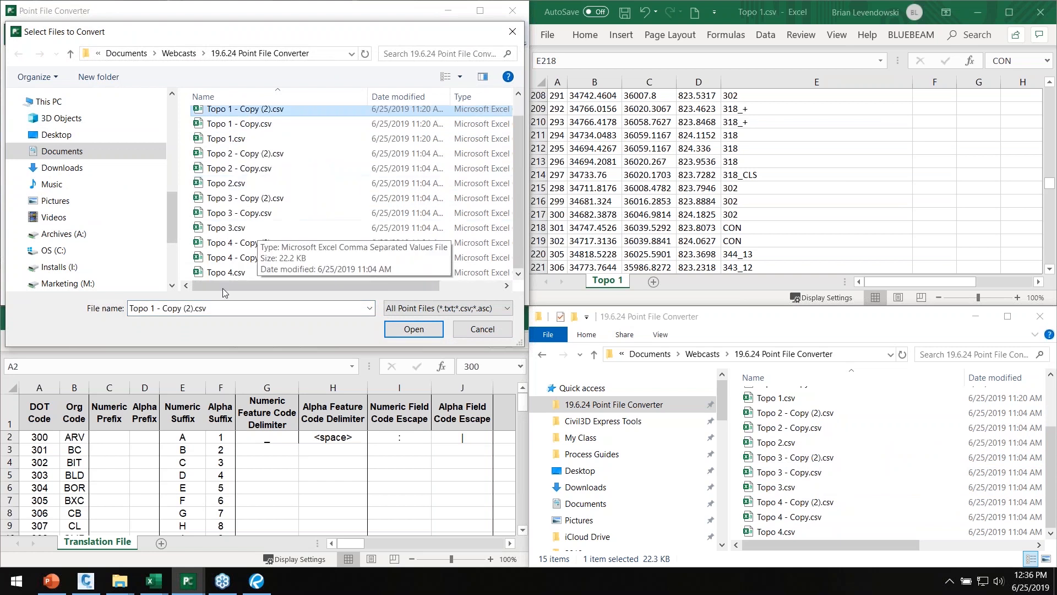
left_click(229, 272, "shift")
left_click(392, 329)
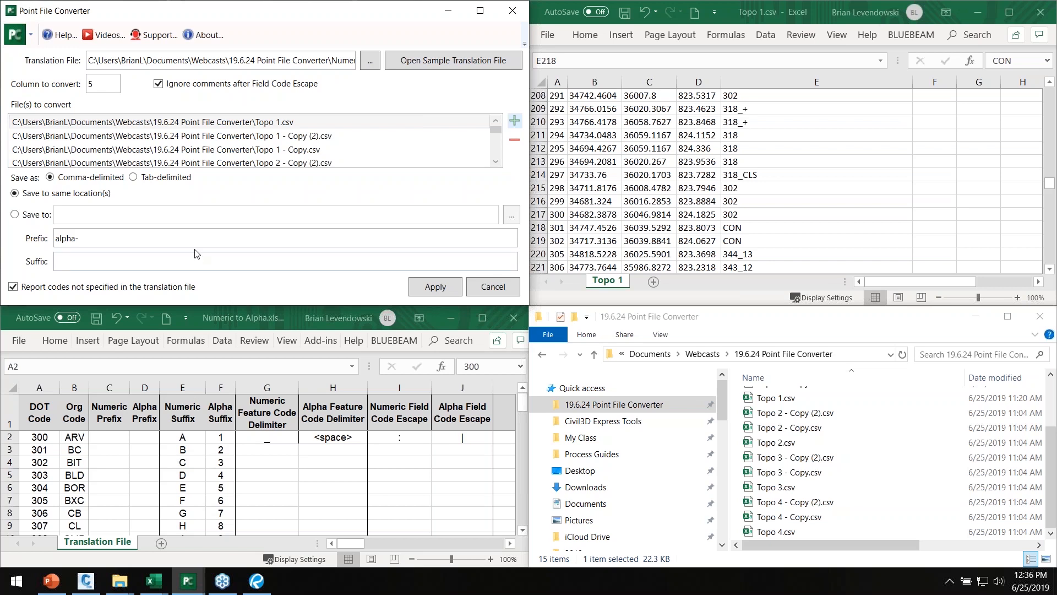
left_click(437, 287)
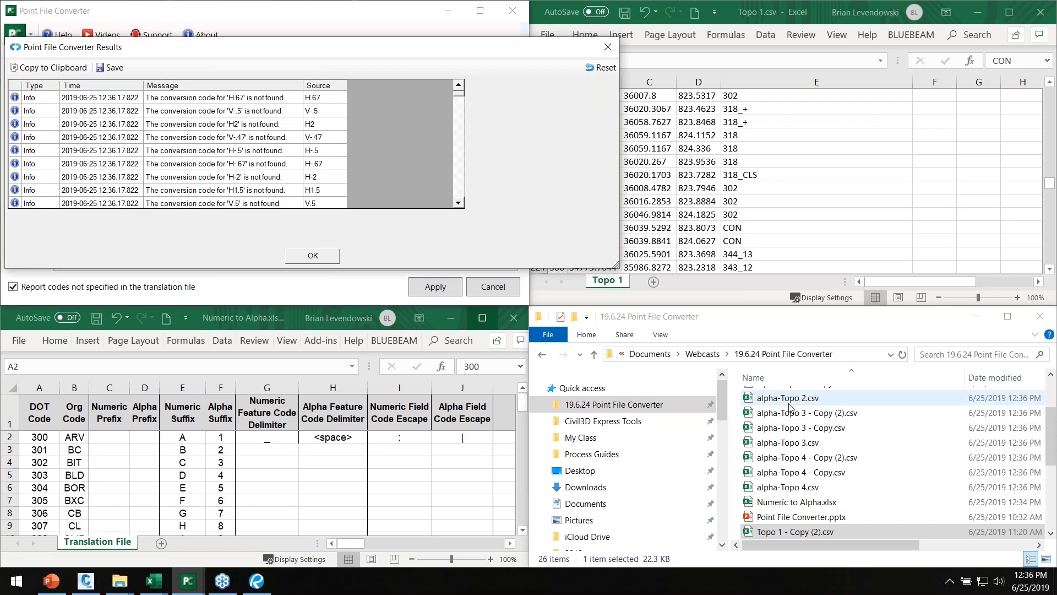
Step: Look through the folder for the conversion output and select all the converted alpha- files through alpha-Topo 4.csv
scroll(813, 474, "down", 4)
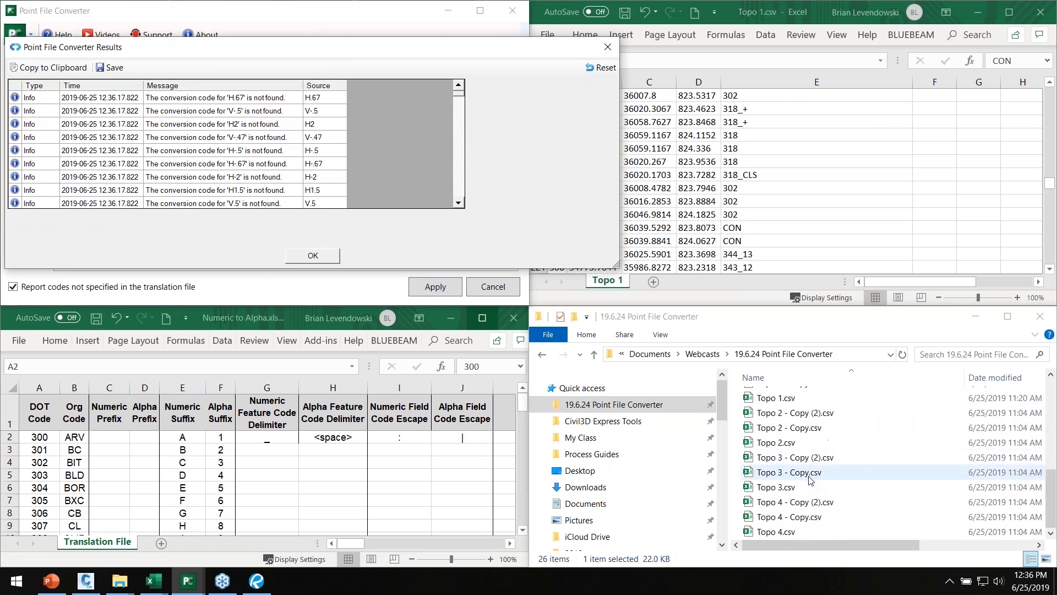
scroll(813, 488, "up", 4)
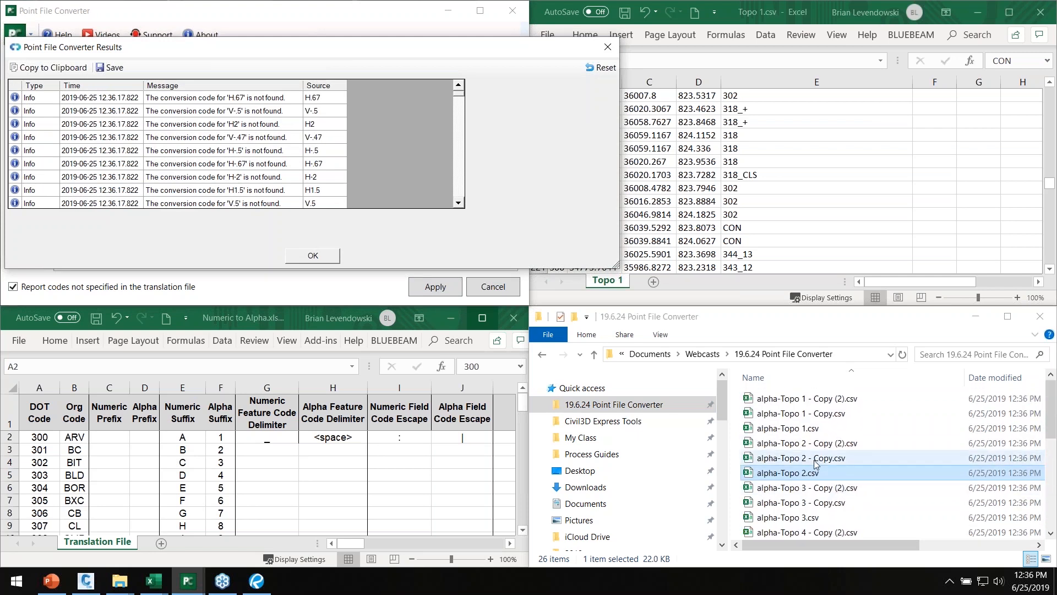
scroll(793, 418, "down", 4)
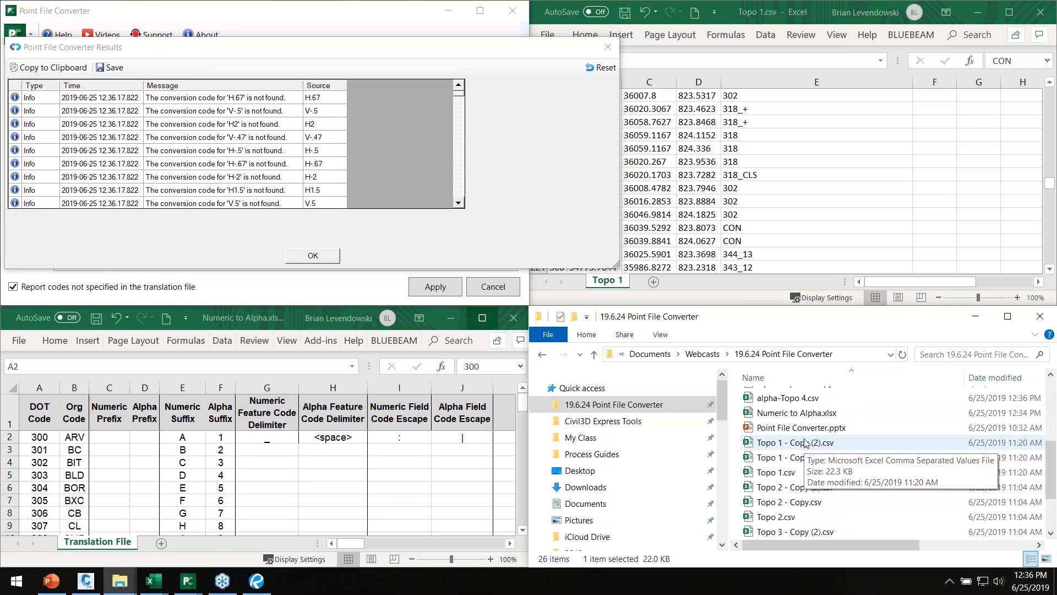
scroll(796, 427, "up", 1)
left_click(782, 459, "shift")
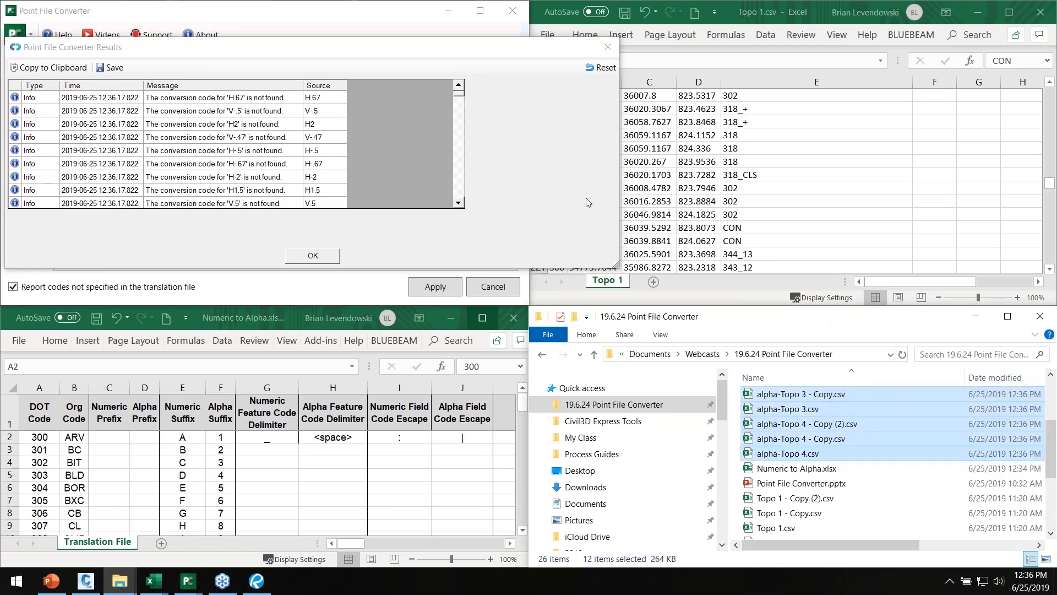
Step: Move the conversion results window clear and locate the Topo 1.csv description in E120 containing the unmatched H and V codes
left_click(549, 184)
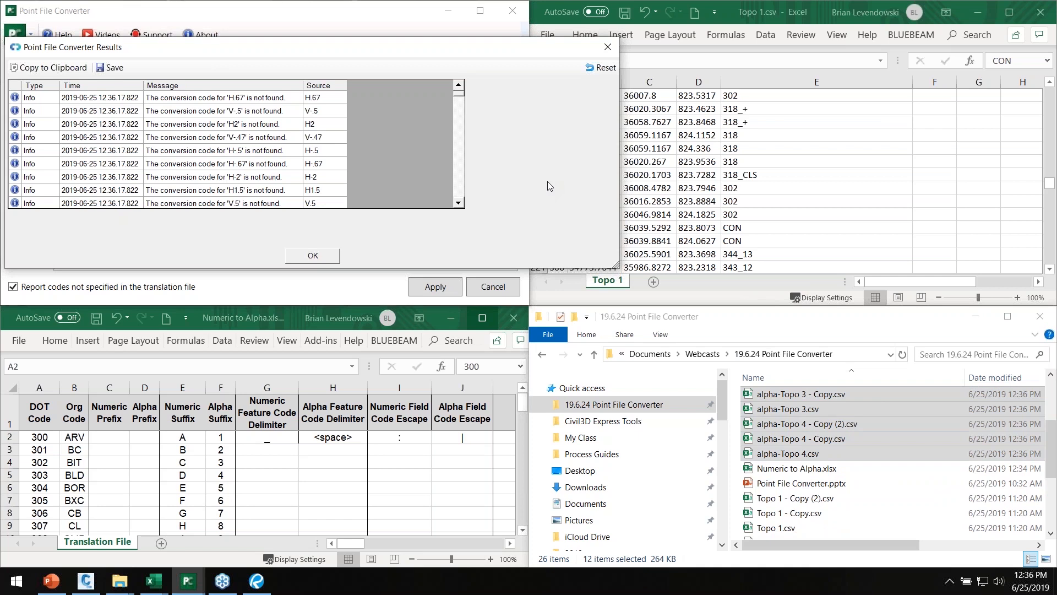
left_click_drag(383, 50, 408, 37)
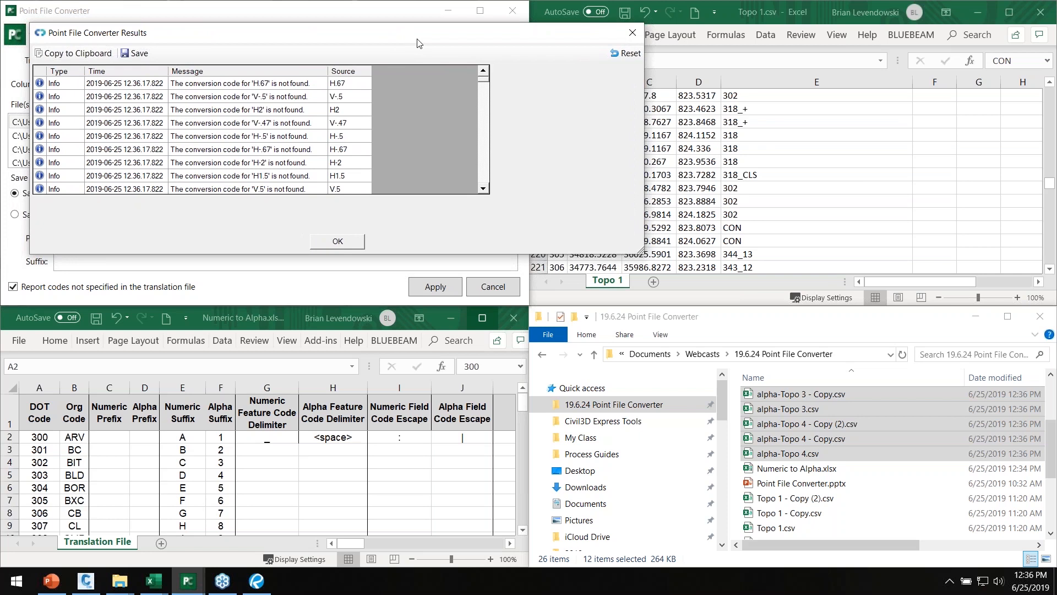
left_click(752, 138)
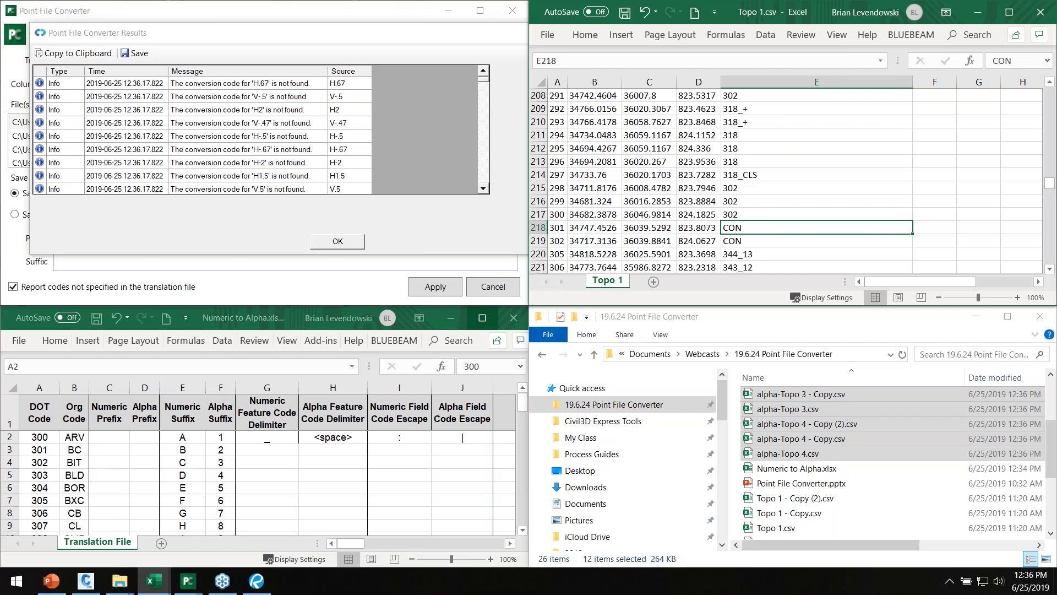
left_click(787, 135)
scroll(787, 157, "up", 20)
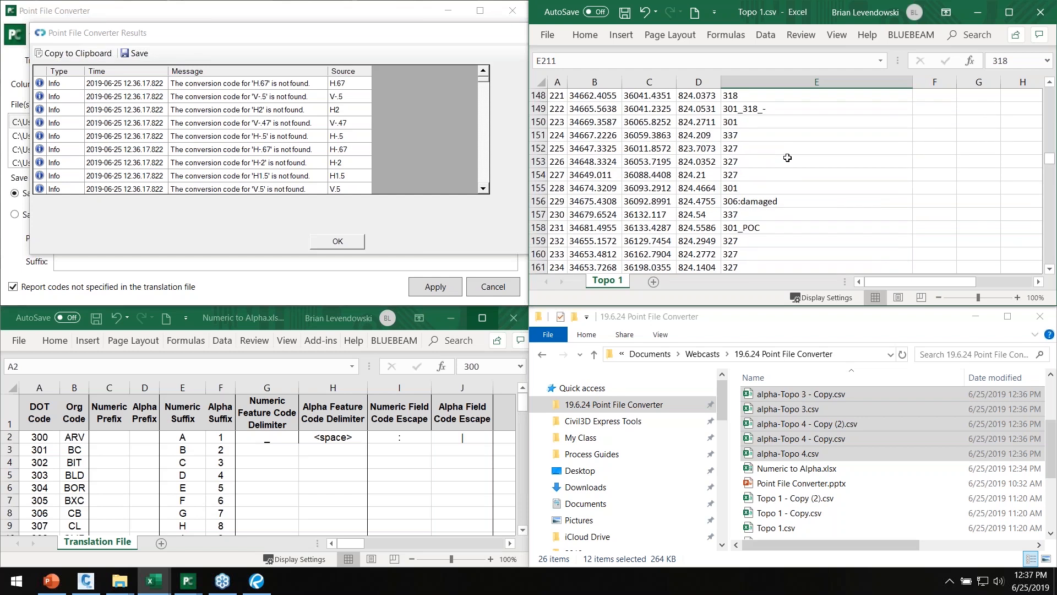
scroll(787, 145, "up", 11)
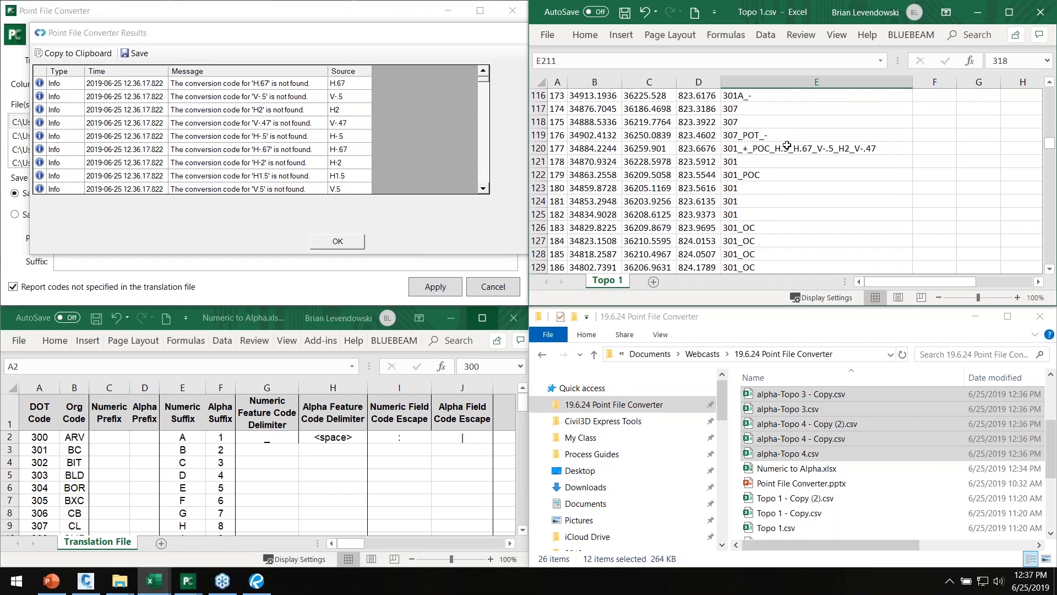
left_click(799, 199)
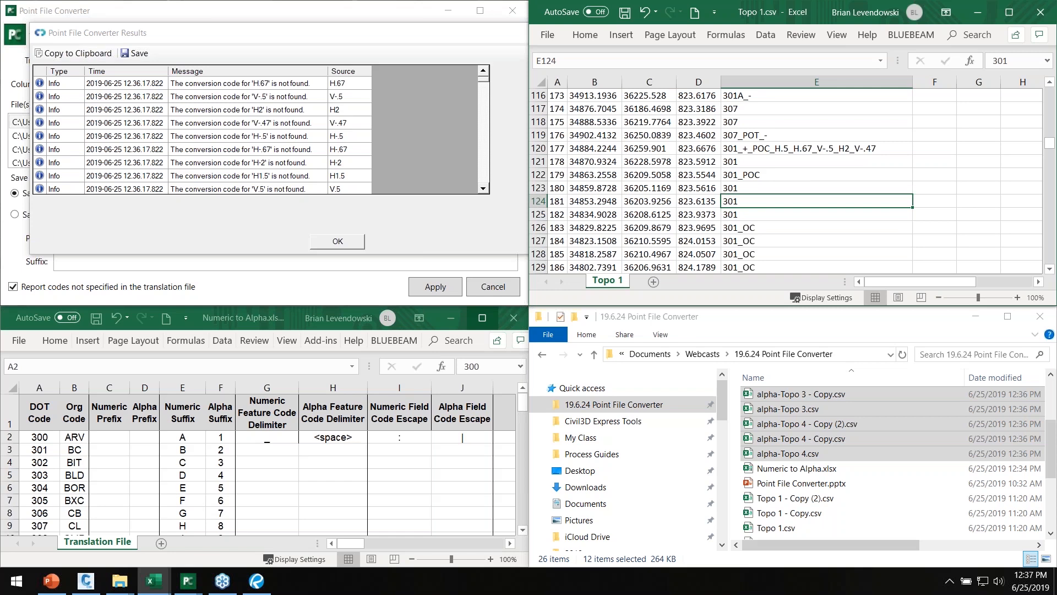
left_click(785, 146)
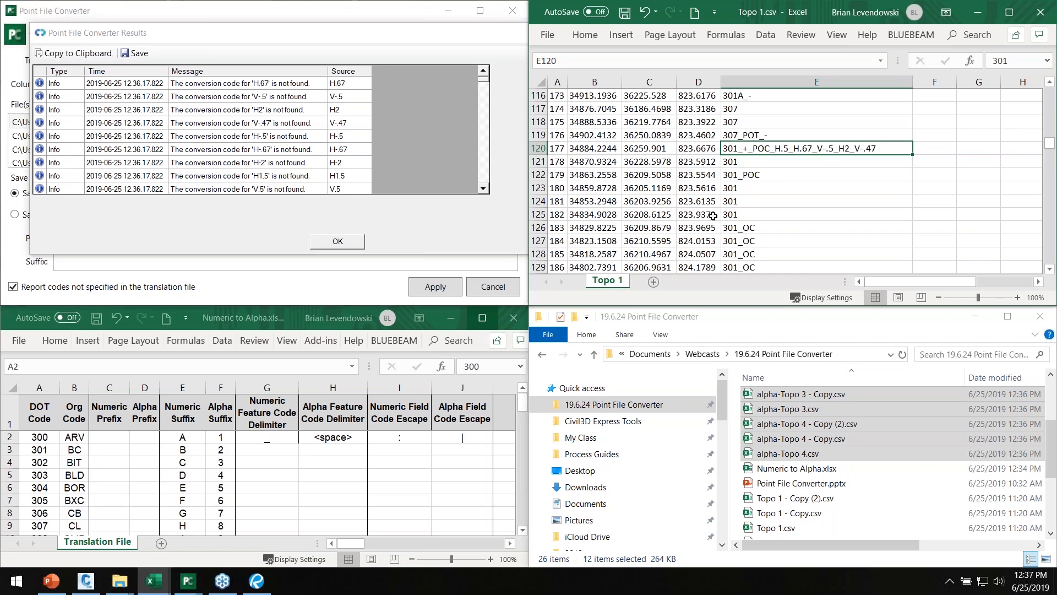
Step: Check the translation table from its headers through the 304 row, covering A1:J6, and return to the conversion results
left_click_drag(469, 427, 47, 492)
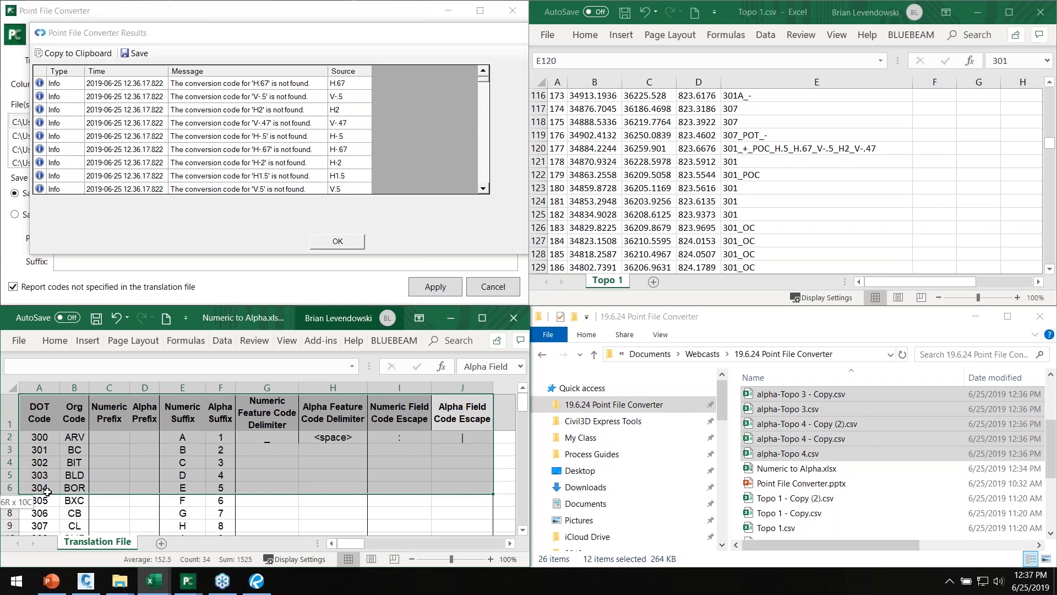
left_click(270, 506)
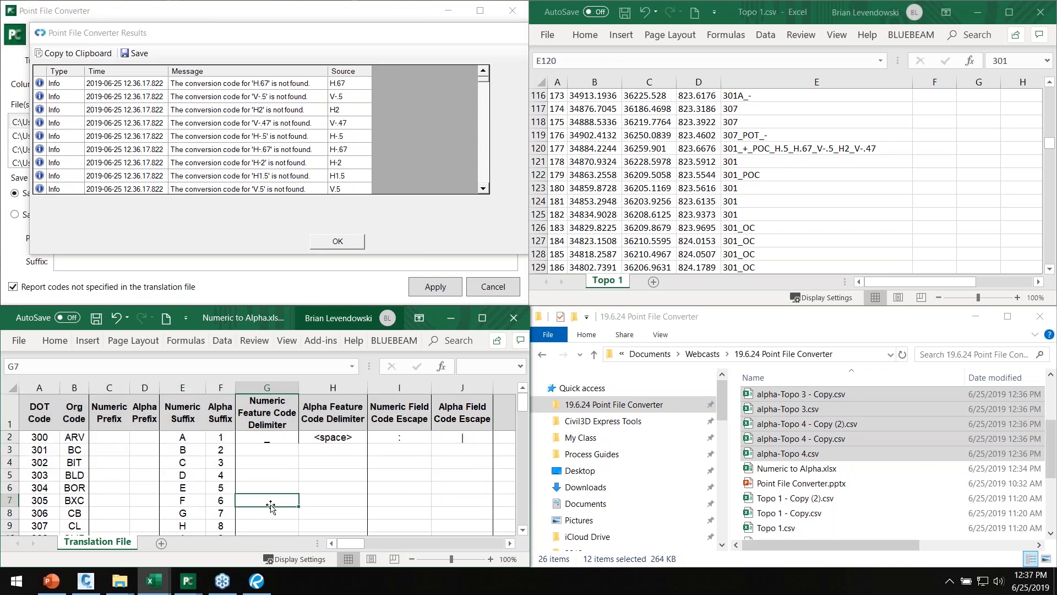
left_click(457, 242)
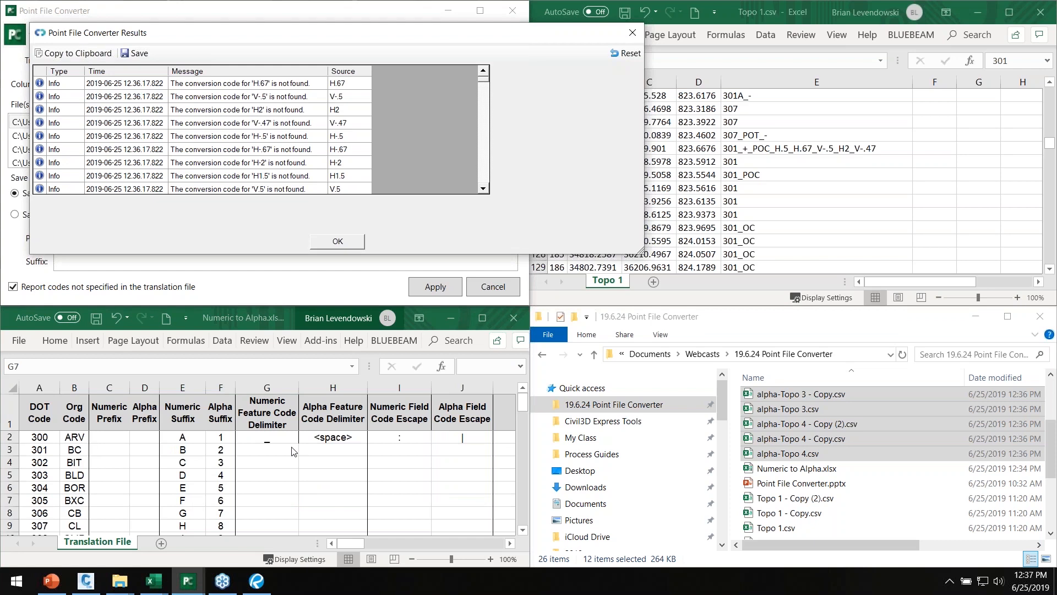
Step: Switch to Point File Converter.pptx in PowerPoint, start the slide show at the Features slide and reveal its feature list
key("alt+Tab")
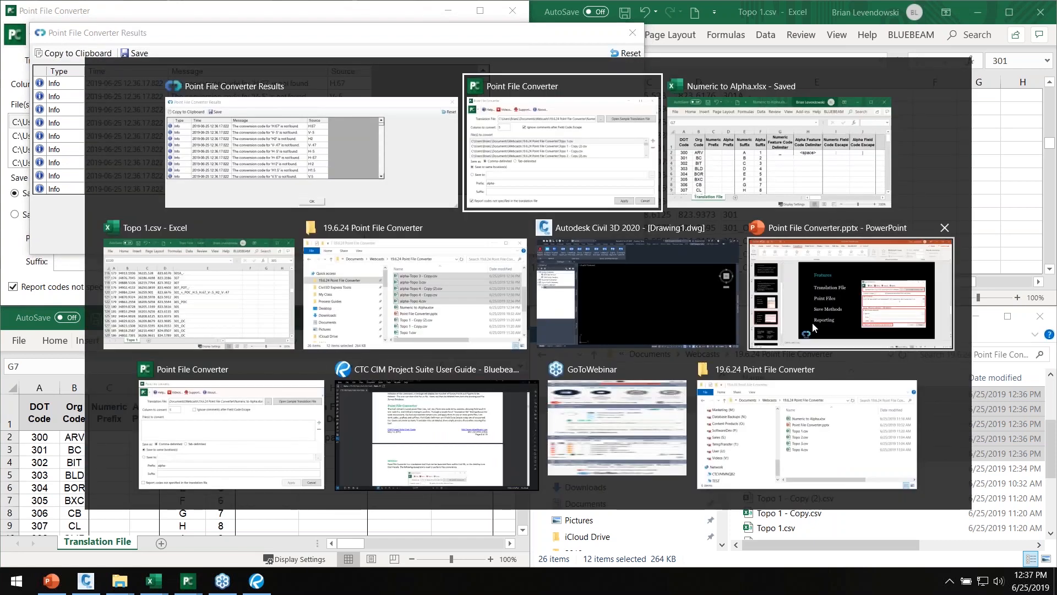
left_click(836, 295)
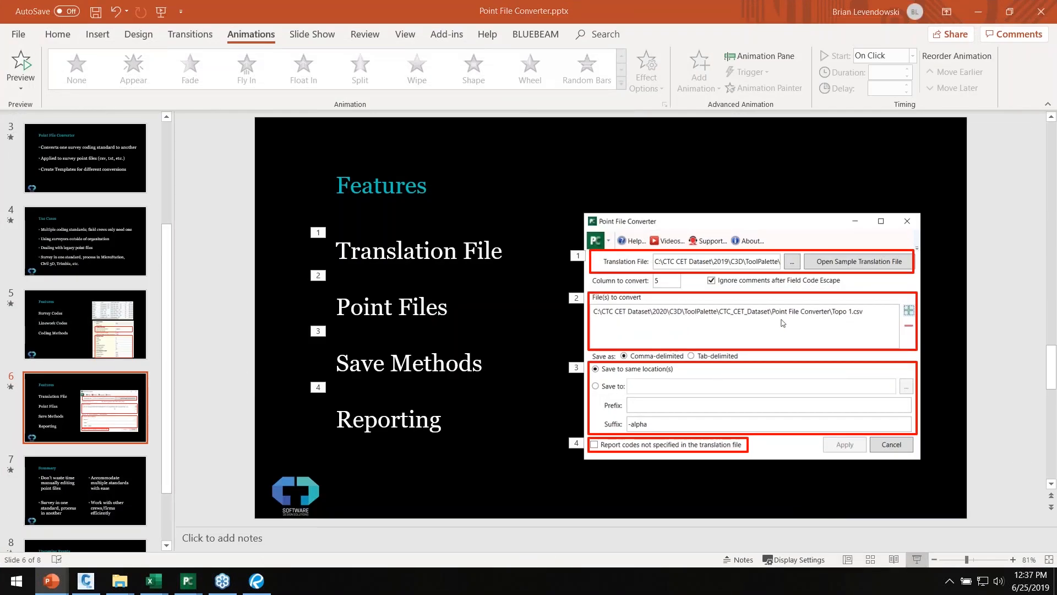
left_click(848, 560)
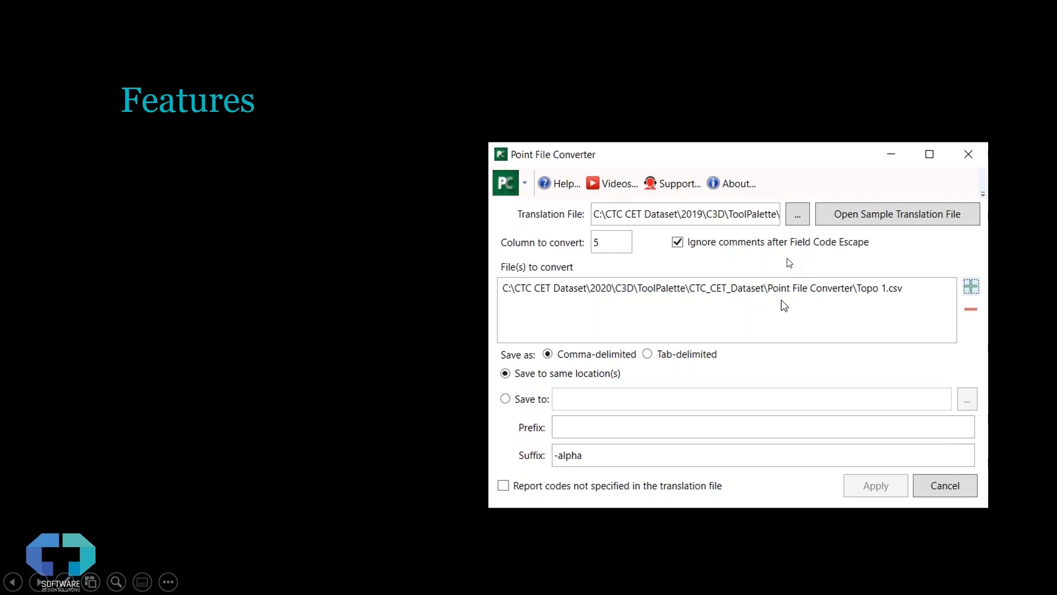
left_click(787, 258)
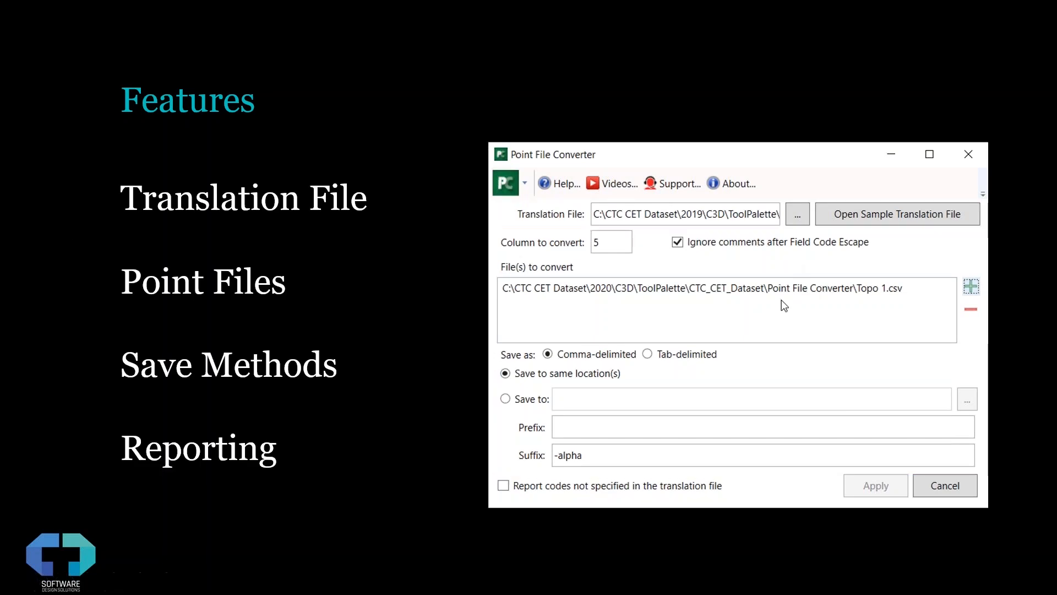